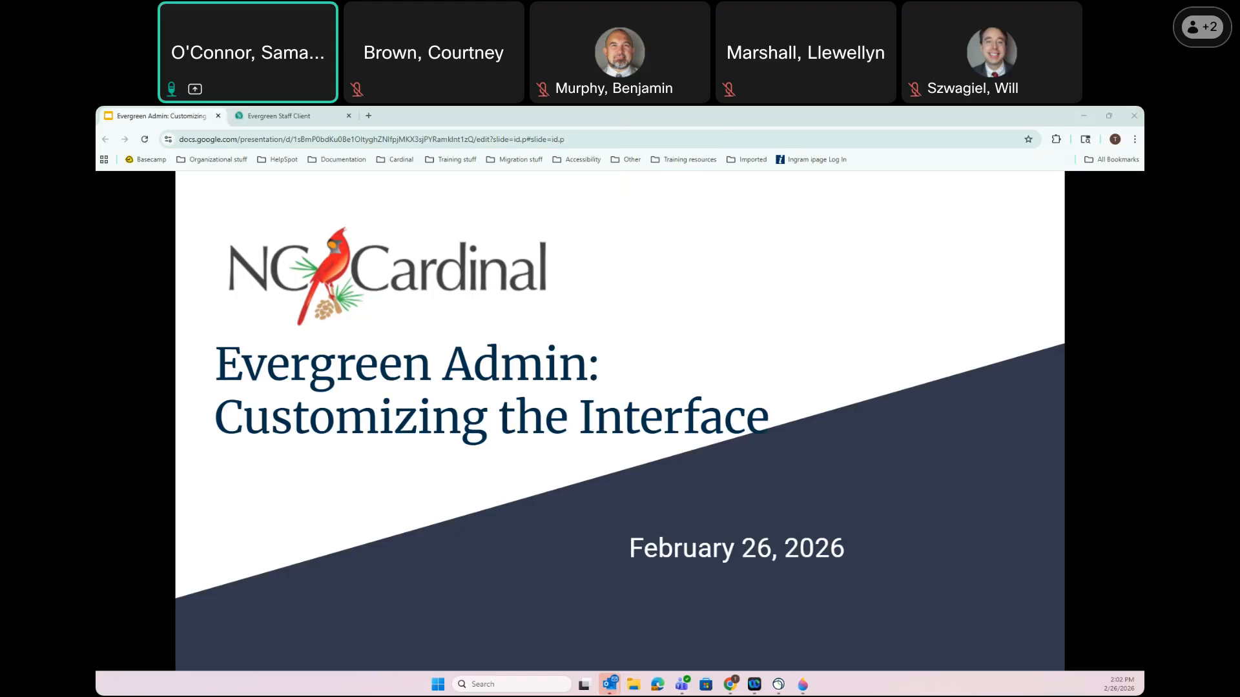
# Advance the slides from the title slide to 'The Staff Portal Page'
pyautogui.click(847, 323)
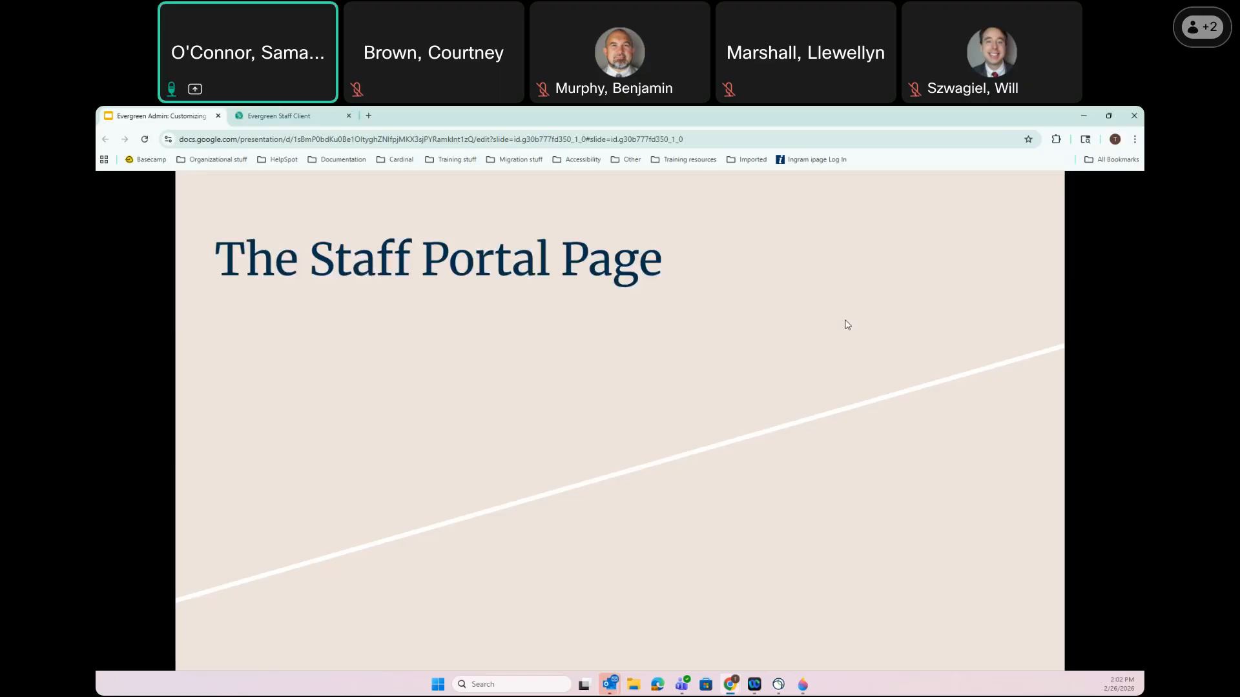
# Show the Evergreen staff splash page, then return to the presentation slides
pyautogui.click(303, 110)
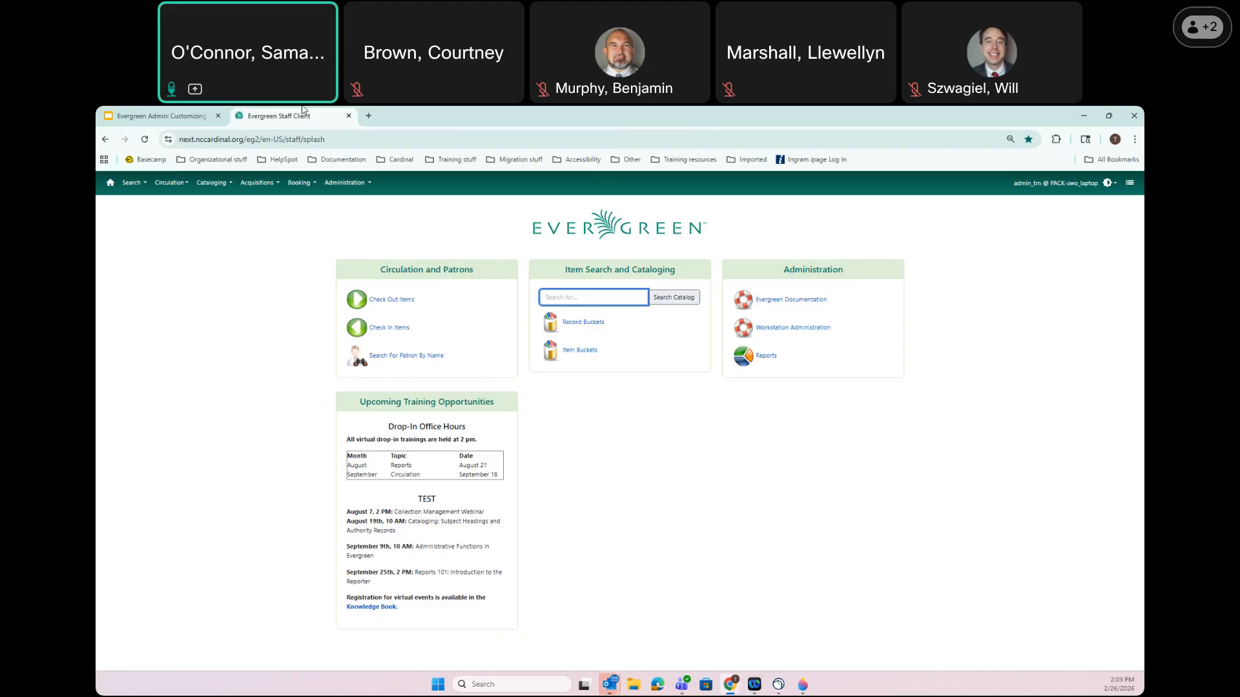
pyautogui.click(173, 115)
# Advance the presentation to the 'Customization Options' slide
pyautogui.click(509, 435)
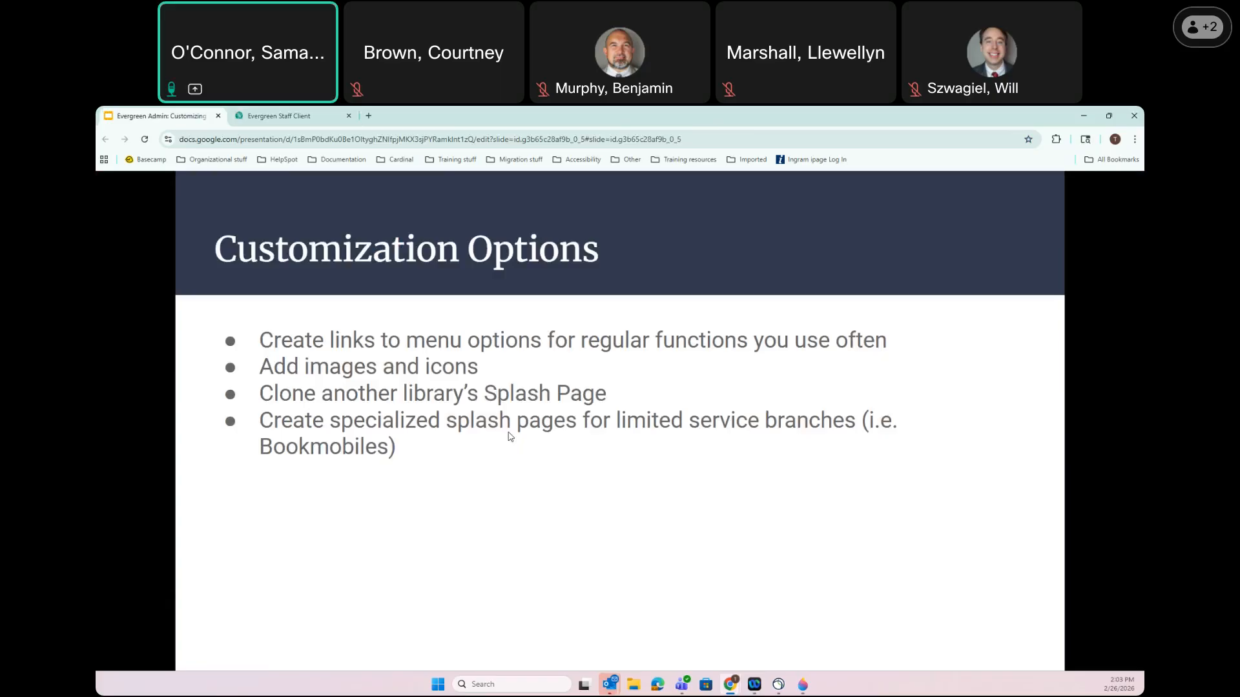
# Switch to the Evergreen Staff Client tab showing the splash page
pyautogui.click(278, 116)
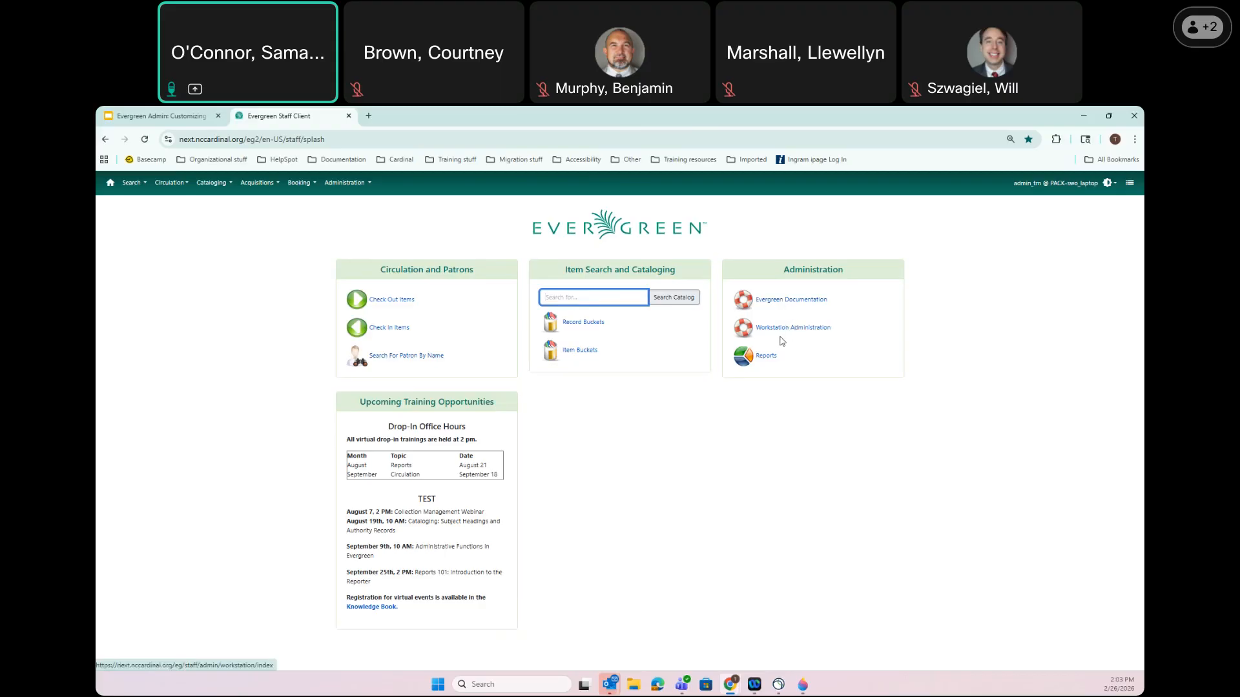
# Open the Circulation menu's function list, glance at the slides, then return to the staff client
pyautogui.click(181, 186)
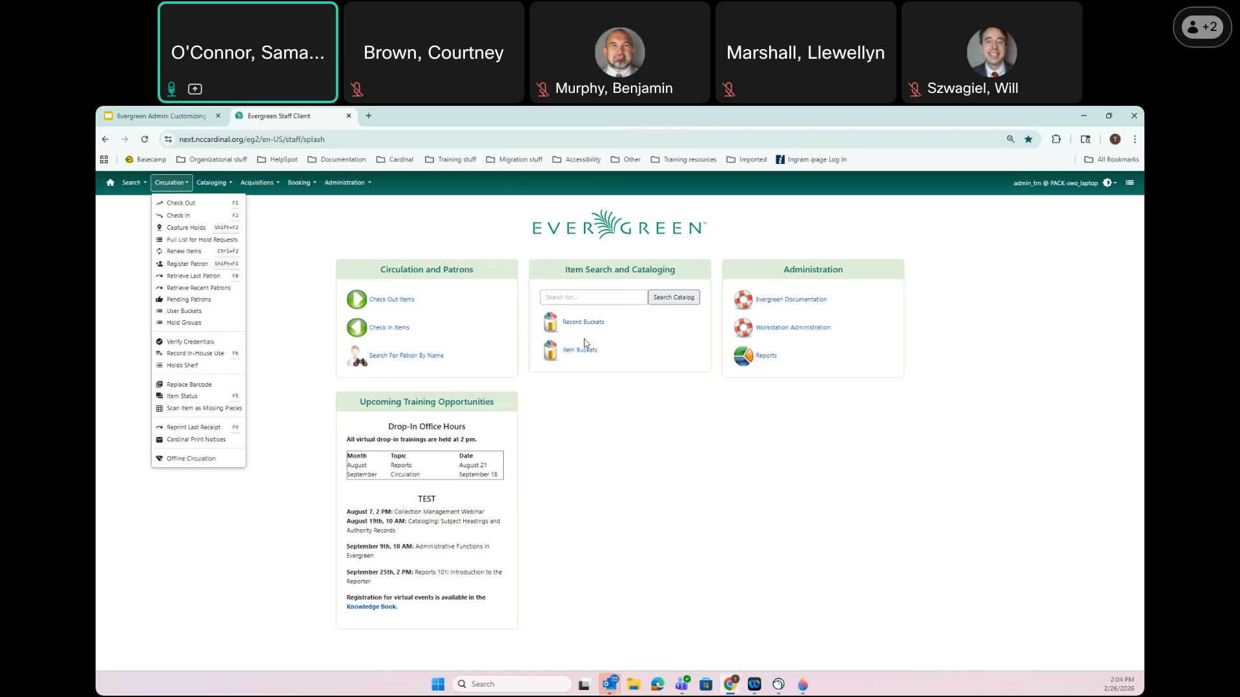
pyautogui.click(150, 114)
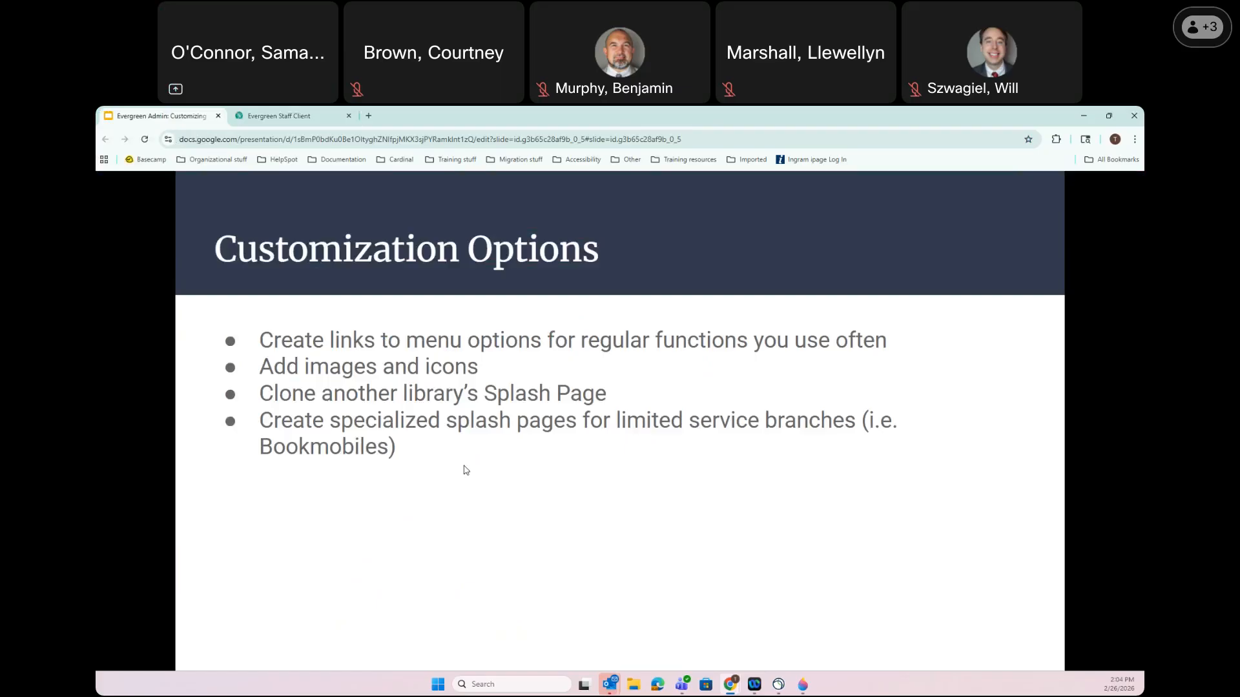
pyautogui.hotkey('ctrl', 'Tab')
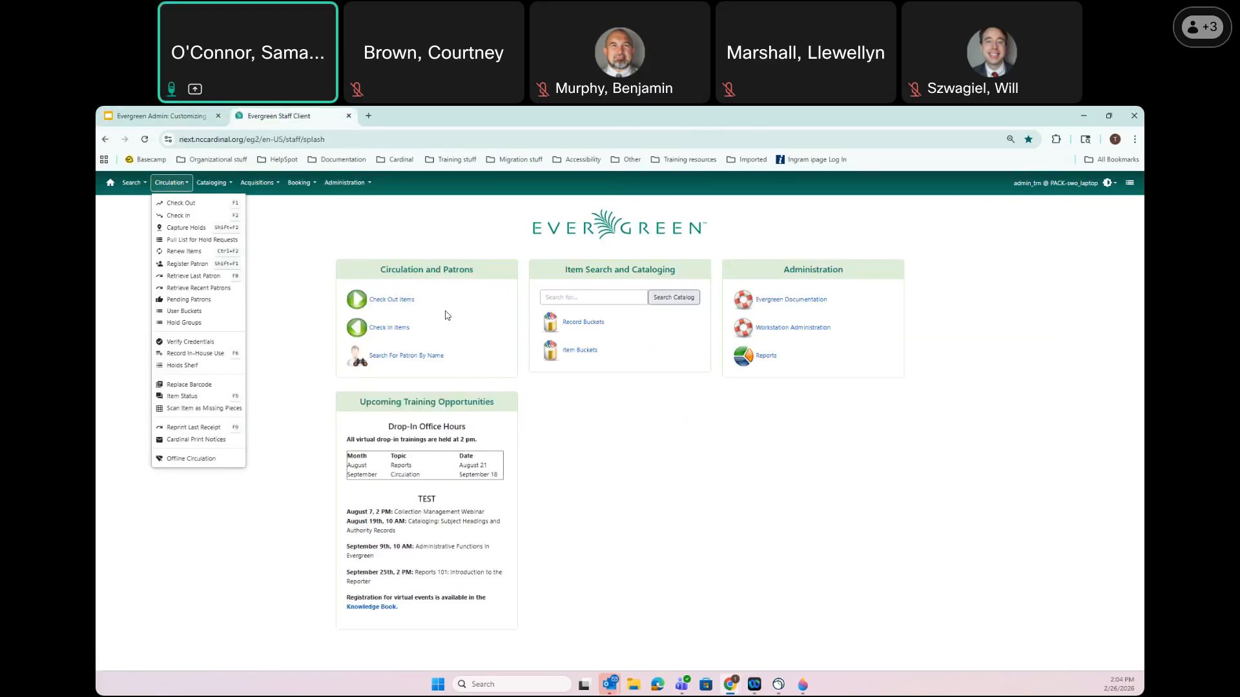
# Dismiss the Circulation dropdown by clicking blank space on the splash page
pyautogui.click(304, 319)
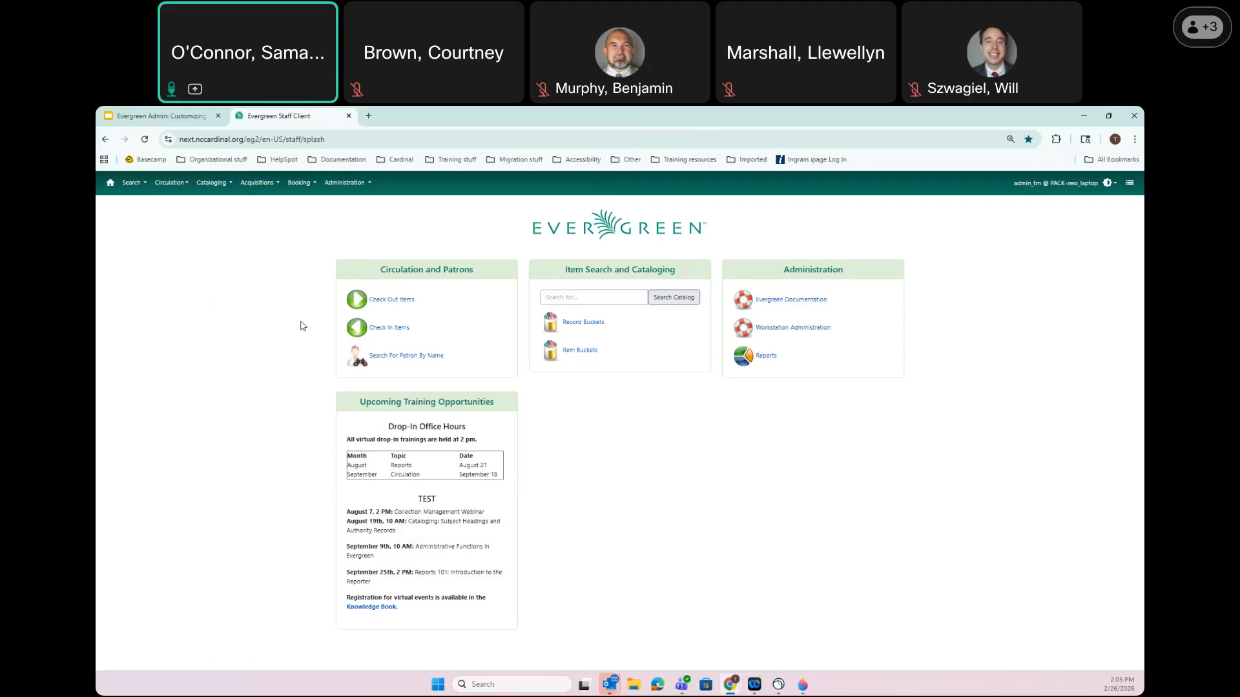
# Switch to the 'Evergreen Admin: Customizing' Google Slides tab
pyautogui.click(181, 117)
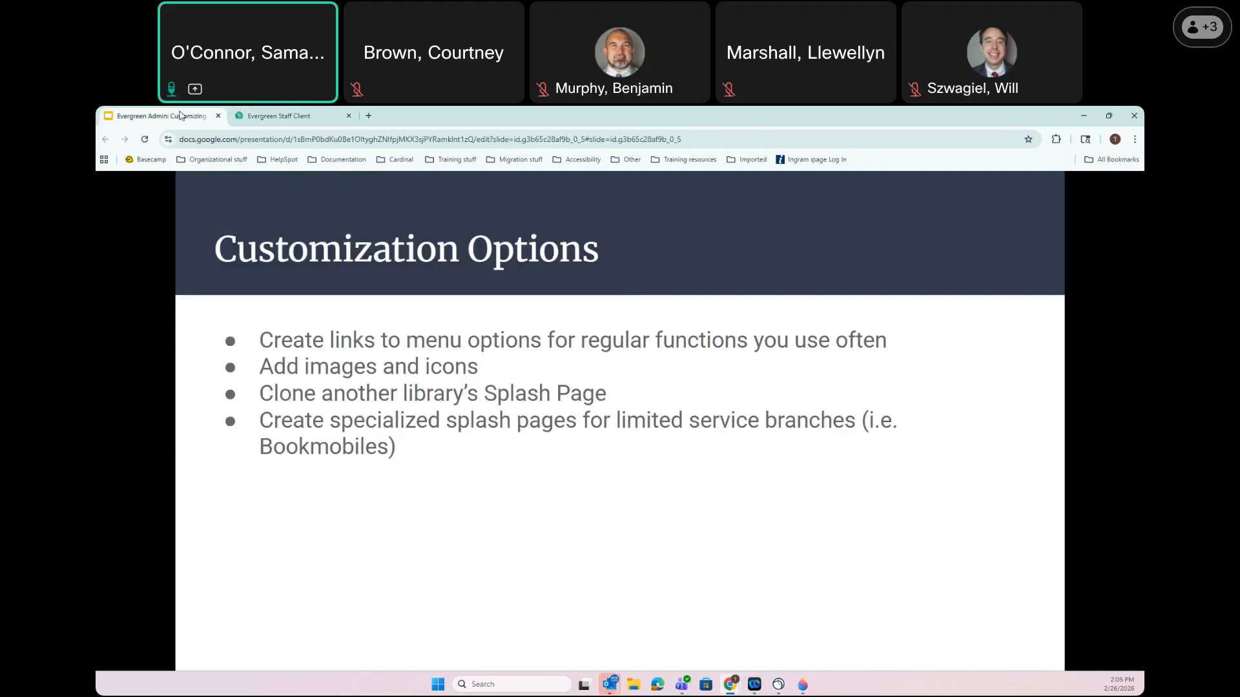
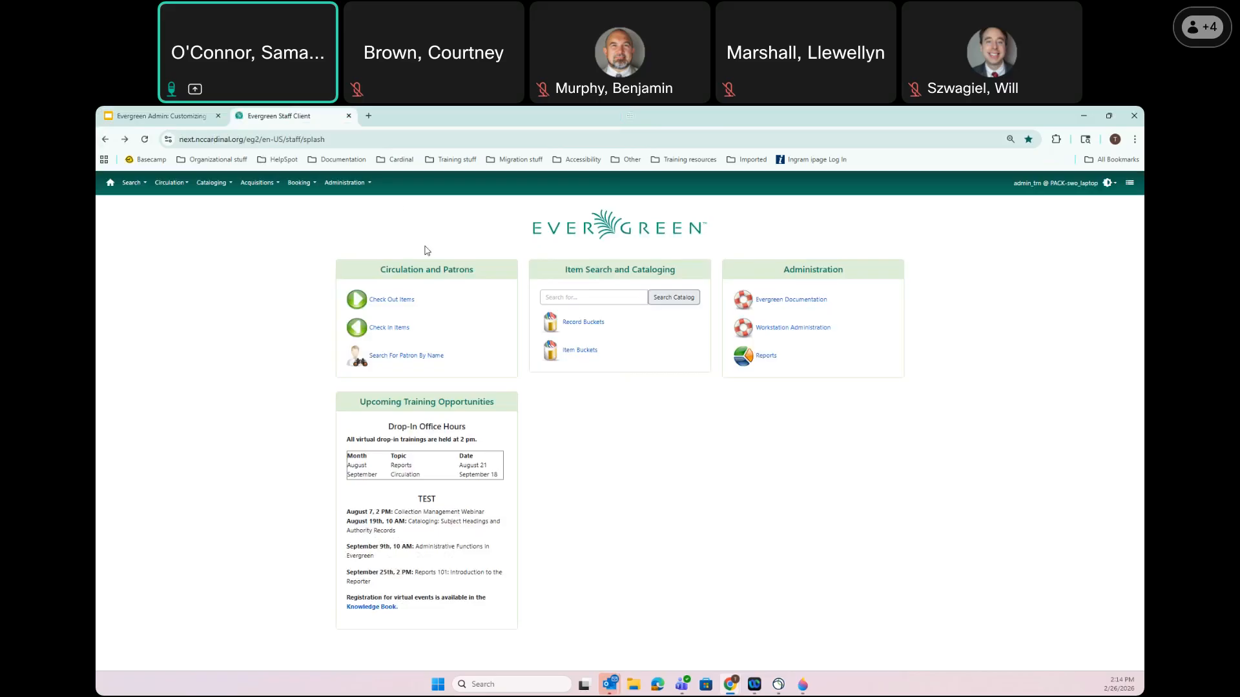
# Go through Administration and Local Administration to the Staff Portal Page entries list
pyautogui.click(352, 187)
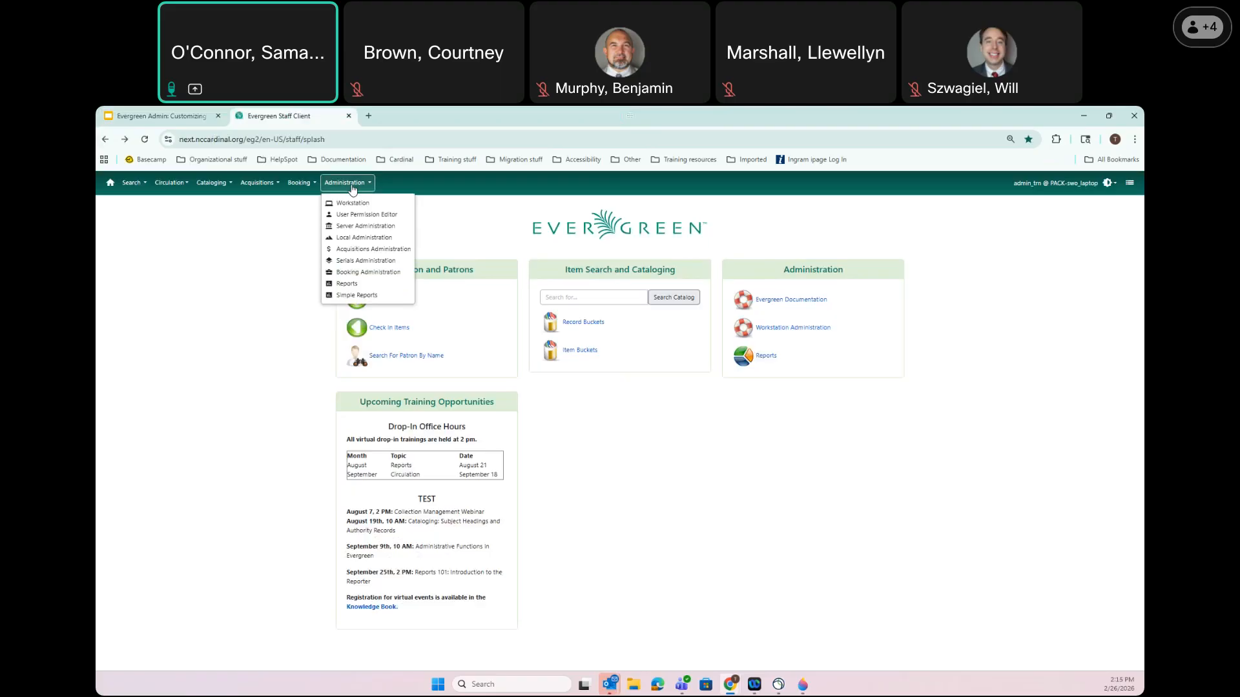
pyautogui.click(354, 244)
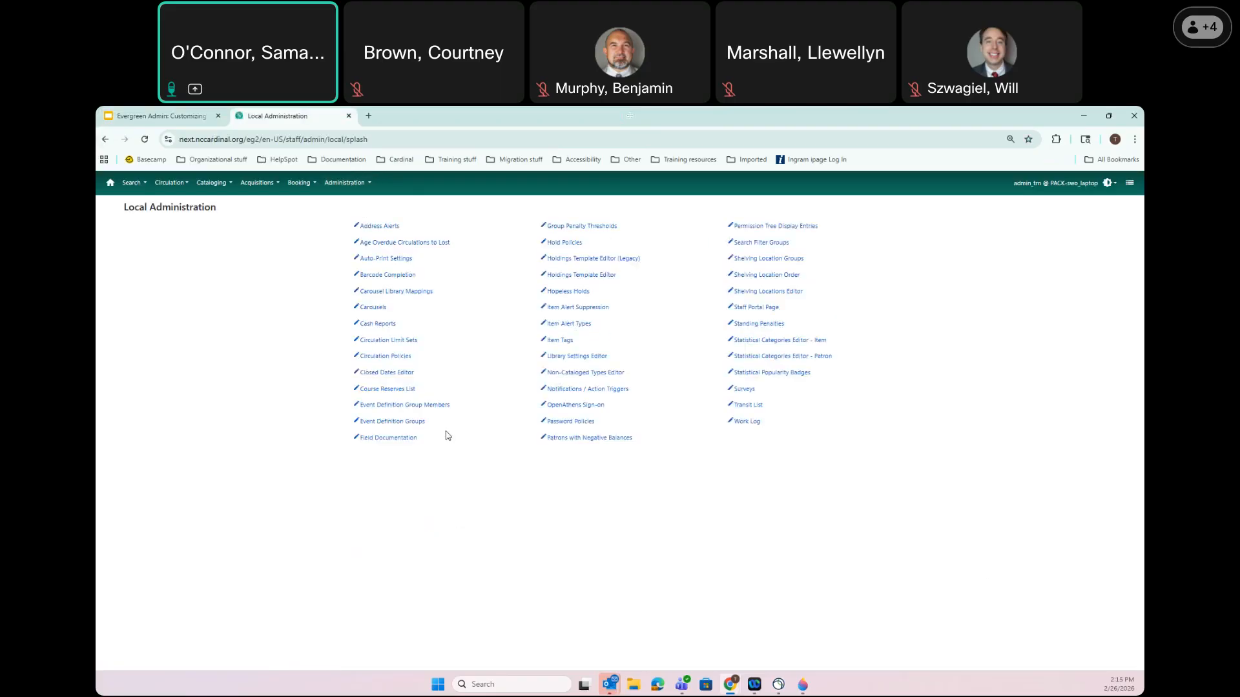
pyautogui.click(762, 308)
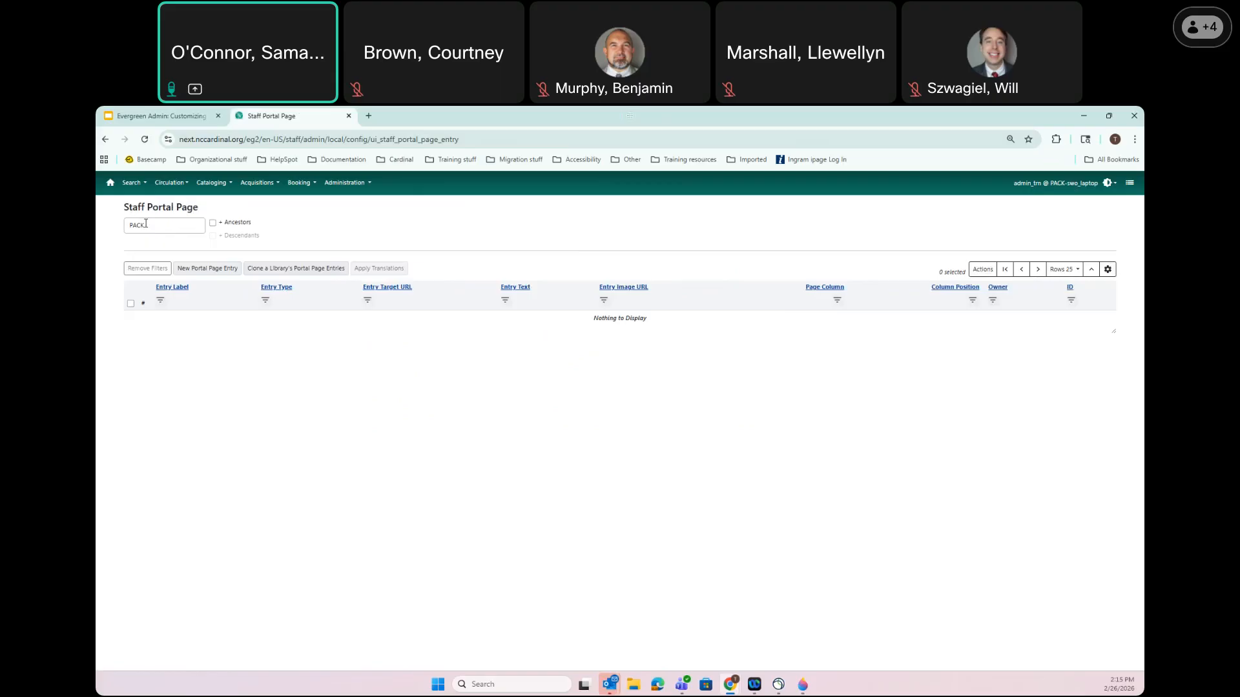
# Toggle Ancestors on and off, filter the list to BUNCOMBE, and start a new portal entry
pyautogui.click(212, 224)
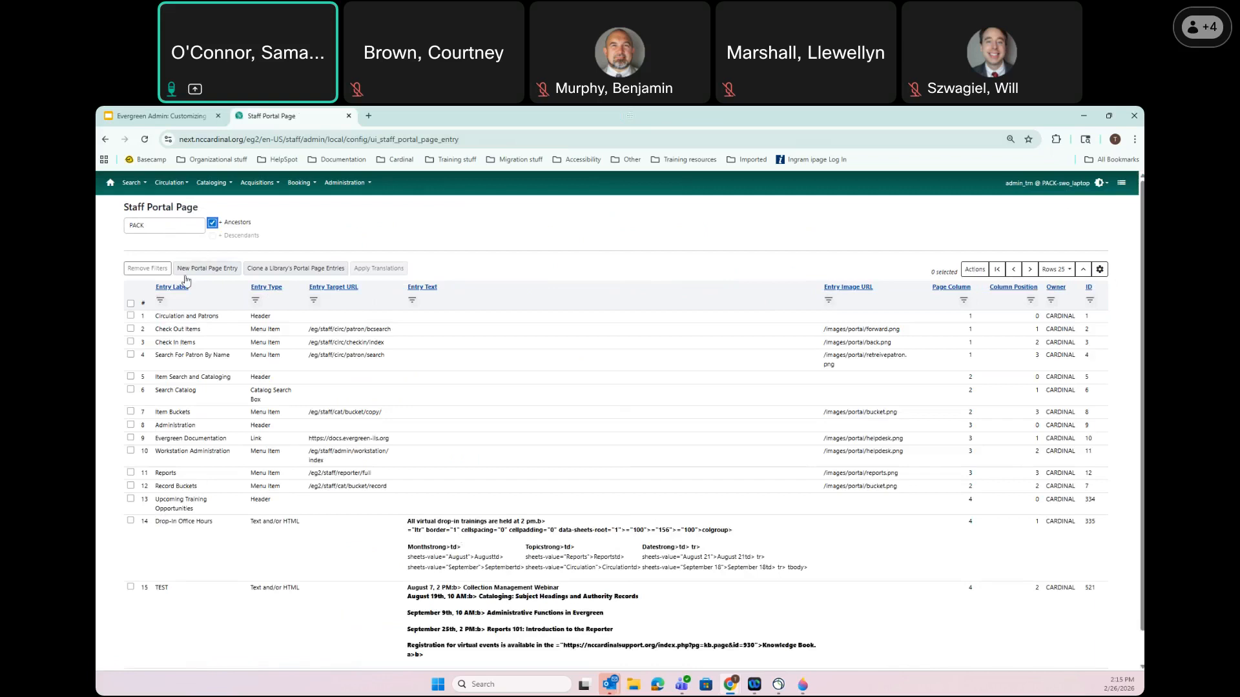
pyautogui.click(213, 223)
pyautogui.hotkey('ctrl', 'a')
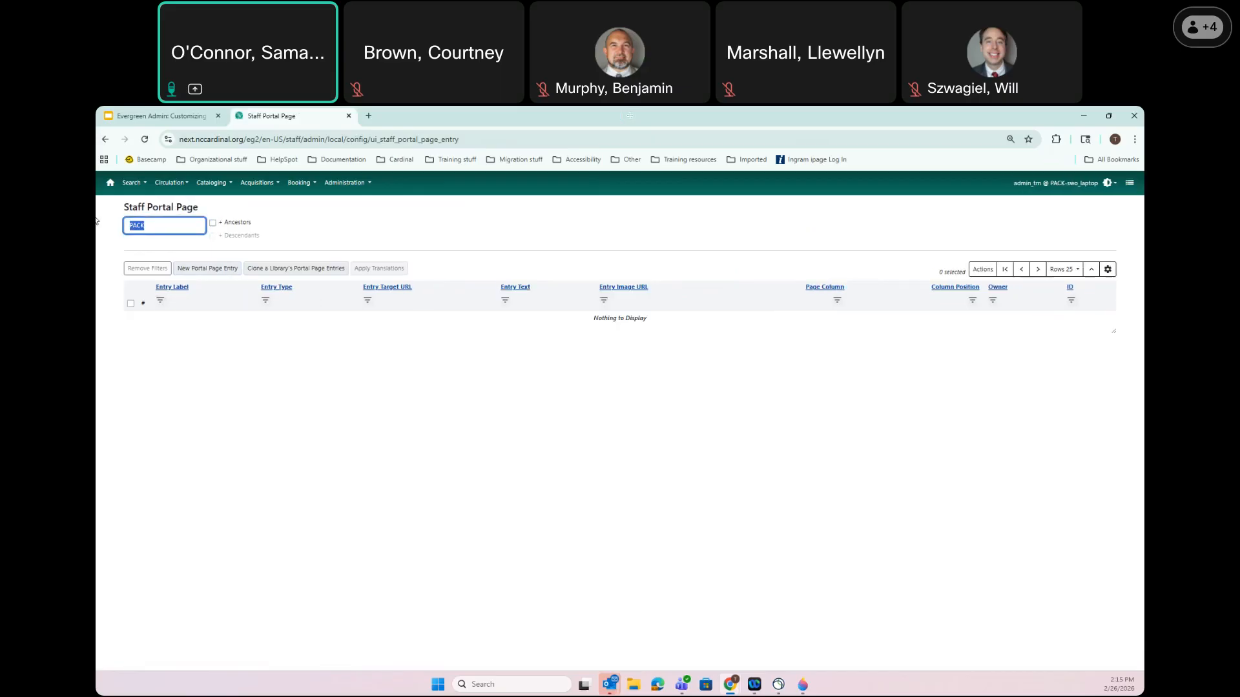
pyautogui.write('buncom')
pyautogui.click(138, 247)
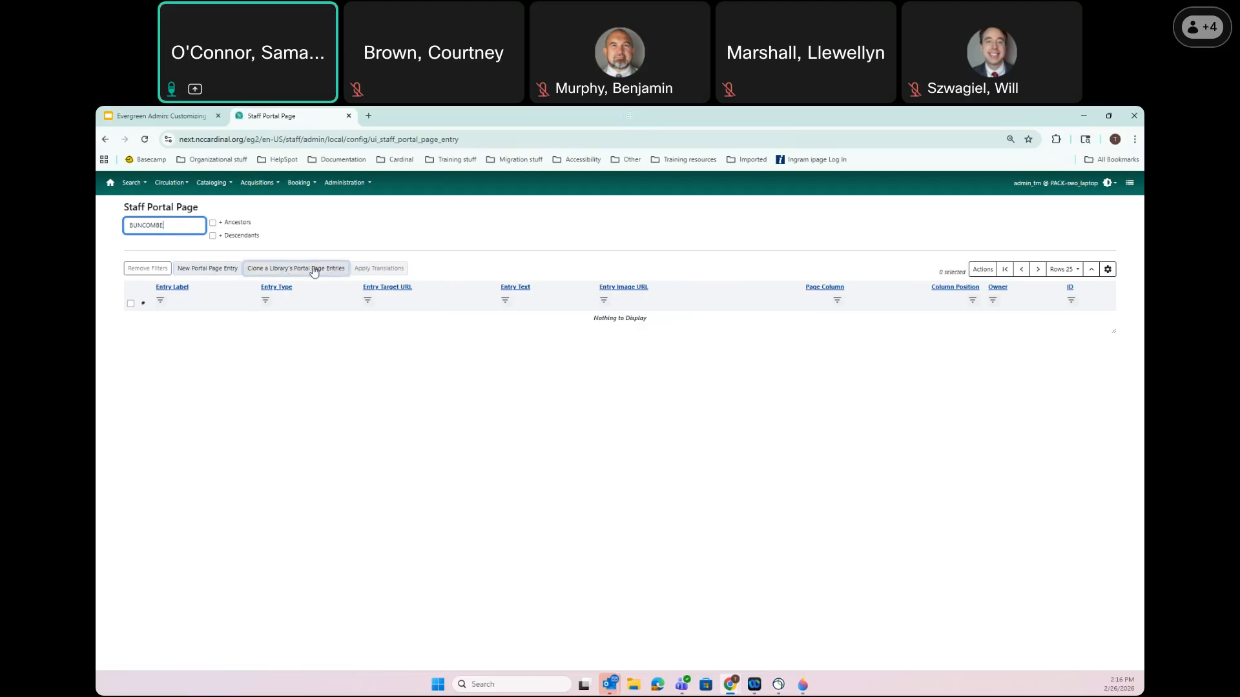
pyautogui.click(205, 268)
# Give the new entry the label 'Patrons' and entry type Header
pyautogui.click(568, 226)
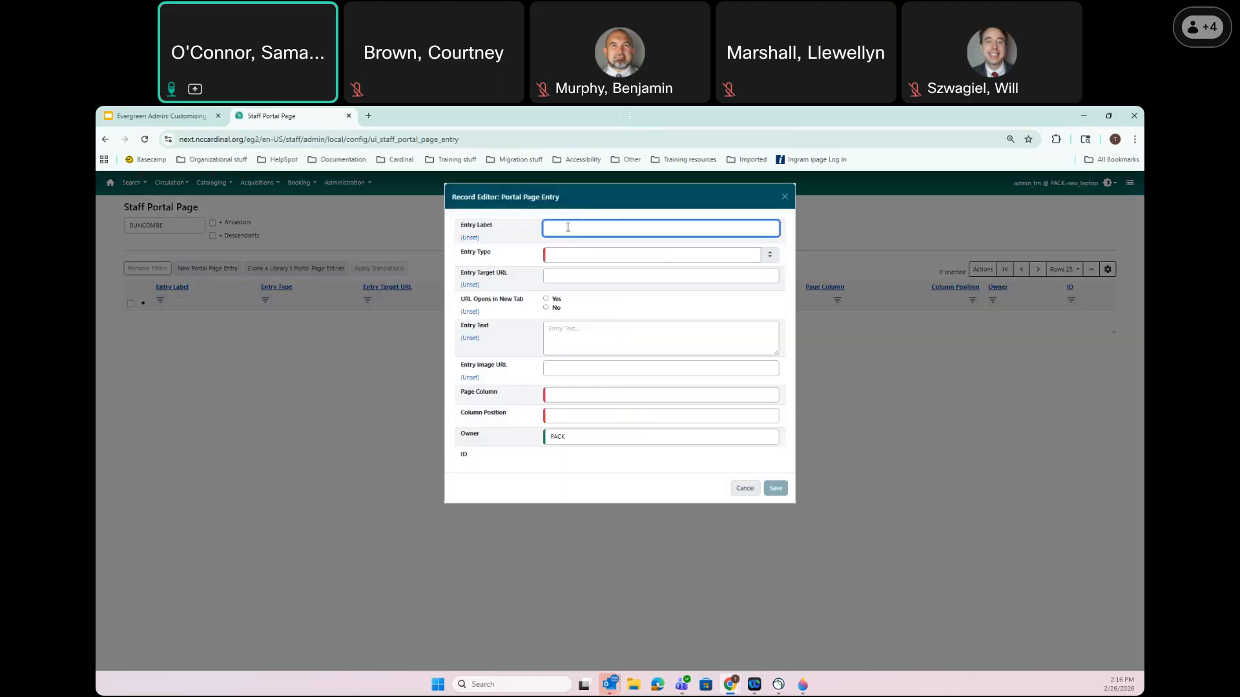
pyautogui.write('Patrons')
pyautogui.click(562, 256)
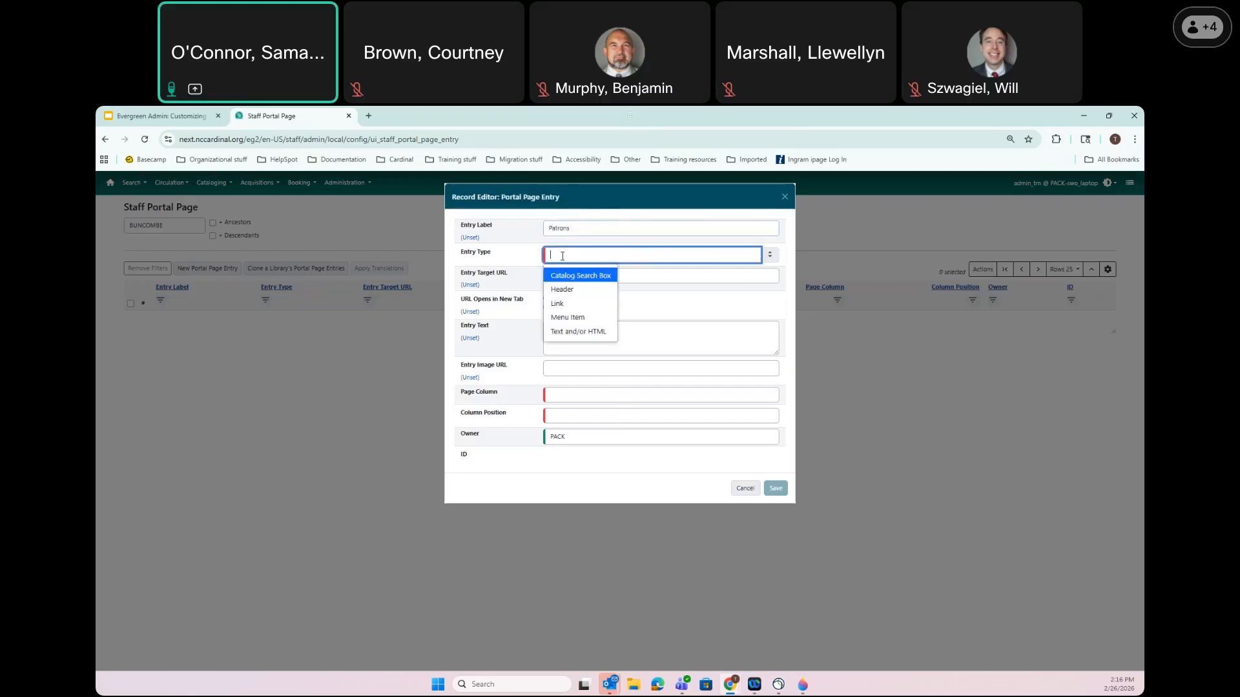
pyautogui.click(569, 290)
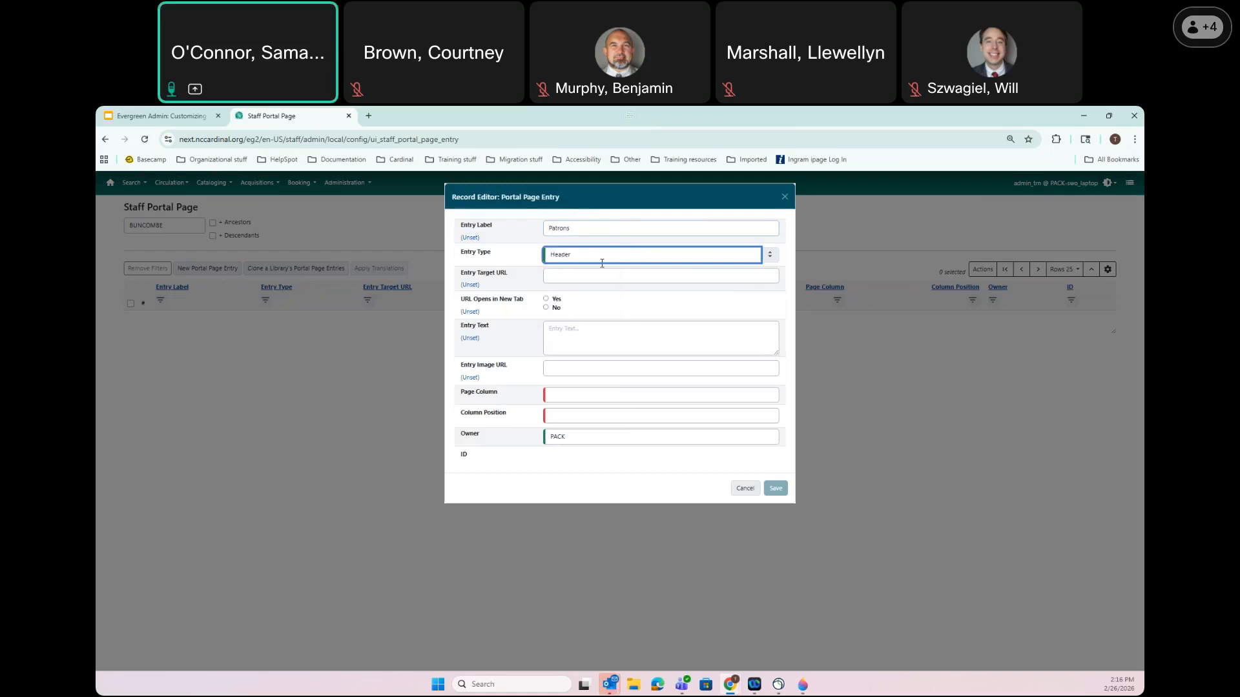
pyautogui.click(563, 276)
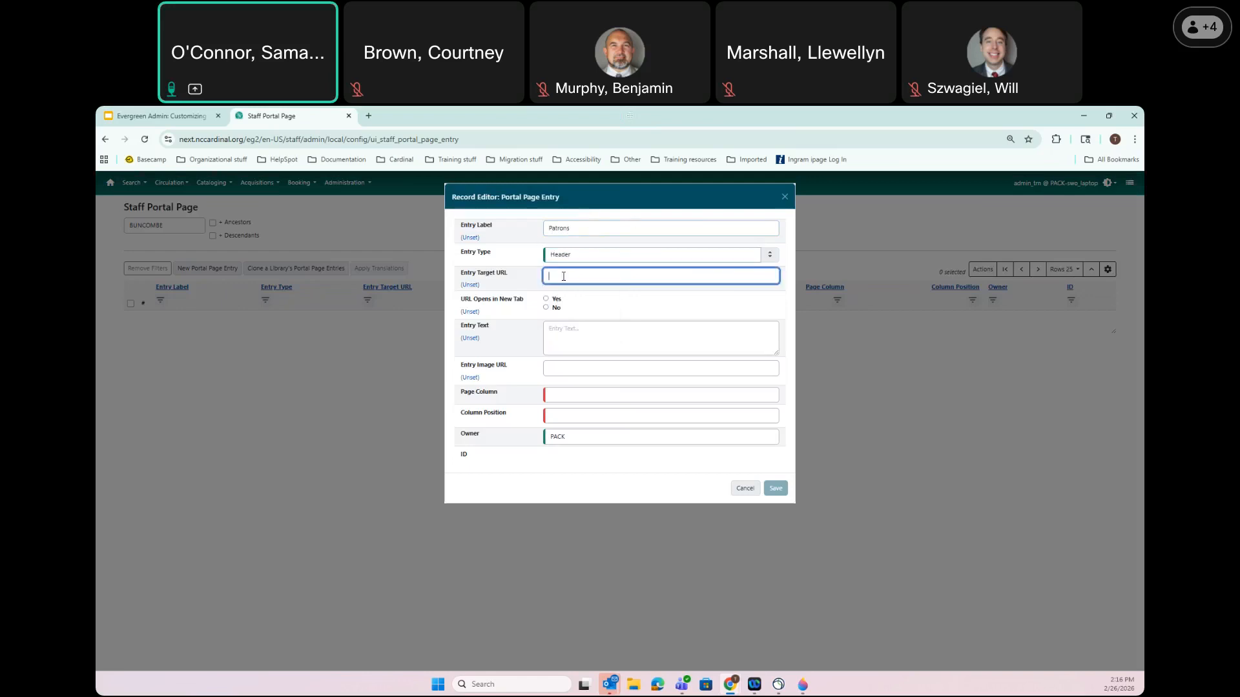
# Duplicate the Staff Portal Page browser tab and return to the original form
pyautogui.rightClick(301, 117)
pyautogui.click(337, 215)
pyautogui.click(277, 116)
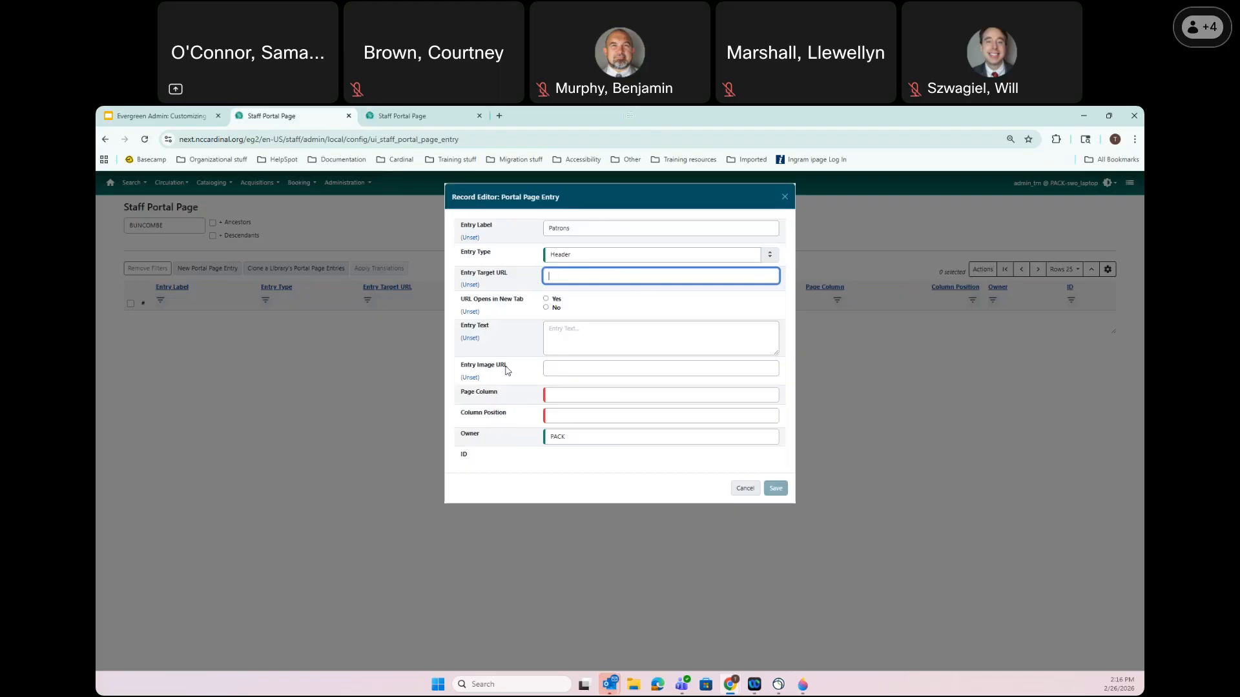
# Set page column 1, column position 1 and owner BUNCOMBE, save, then view the home page
pyautogui.click(568, 392)
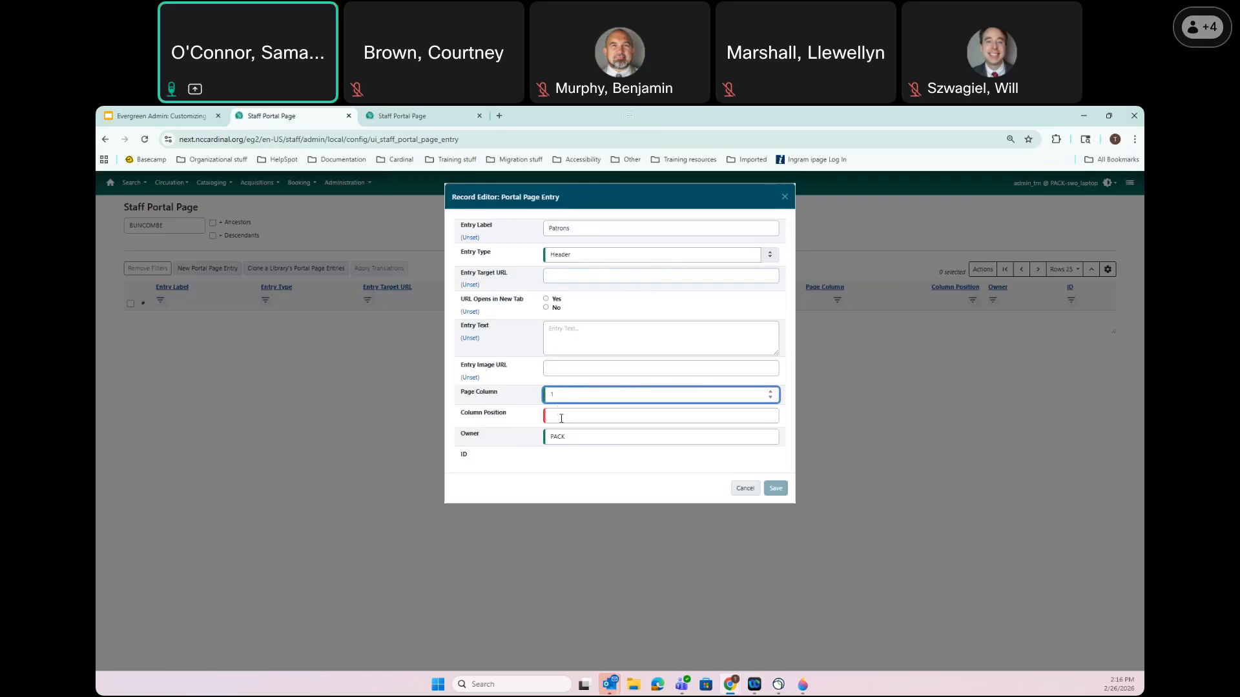
pyautogui.click(559, 413)
pyautogui.write('1')
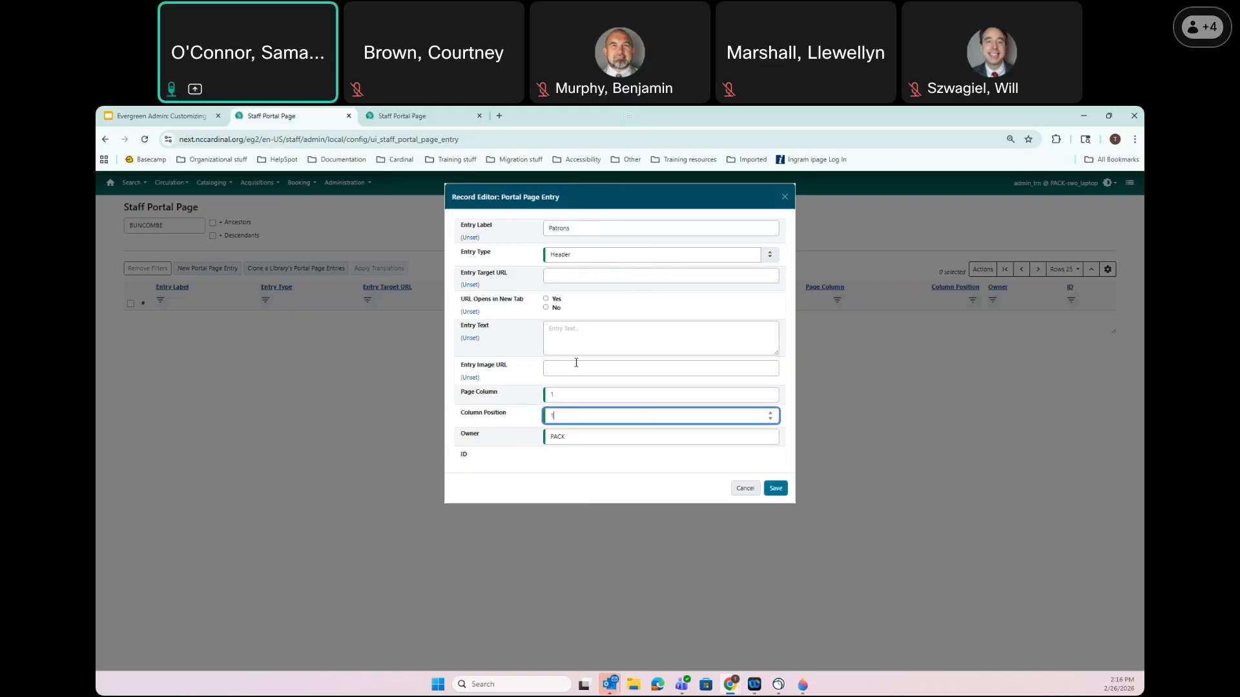
pyautogui.click(569, 438)
pyautogui.hotkey('ctrl', 'a')
pyautogui.write('bunc')
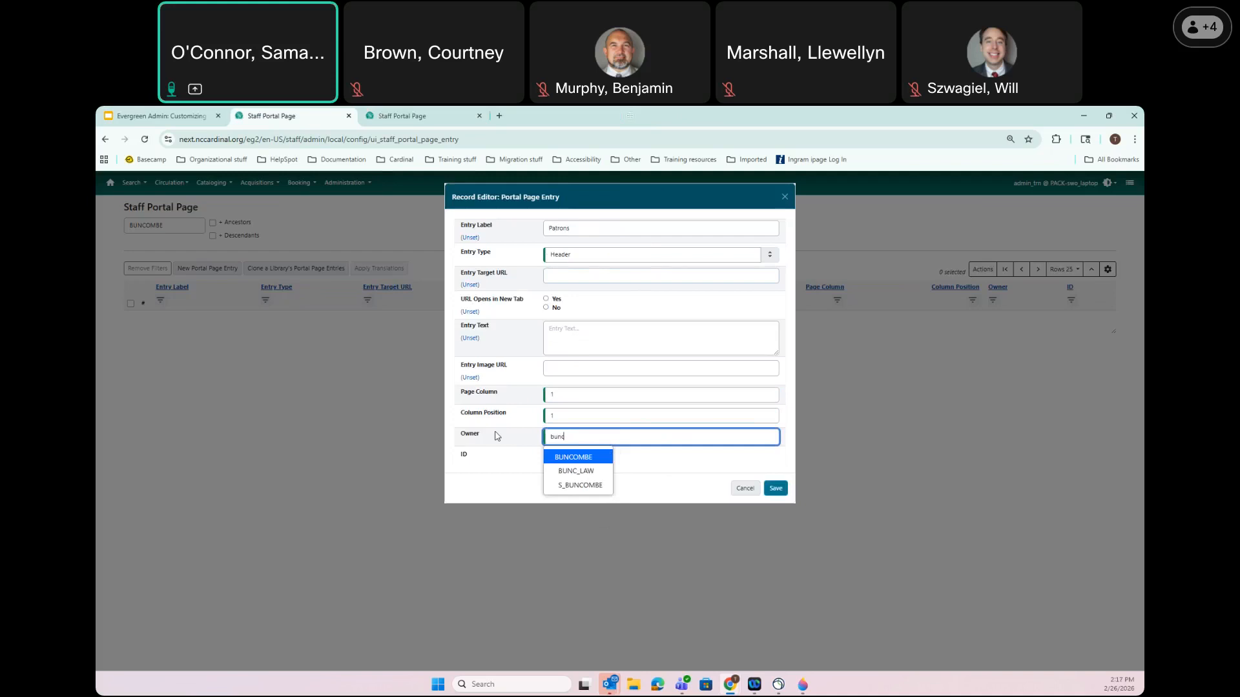
pyautogui.click(552, 458)
pyautogui.click(781, 489)
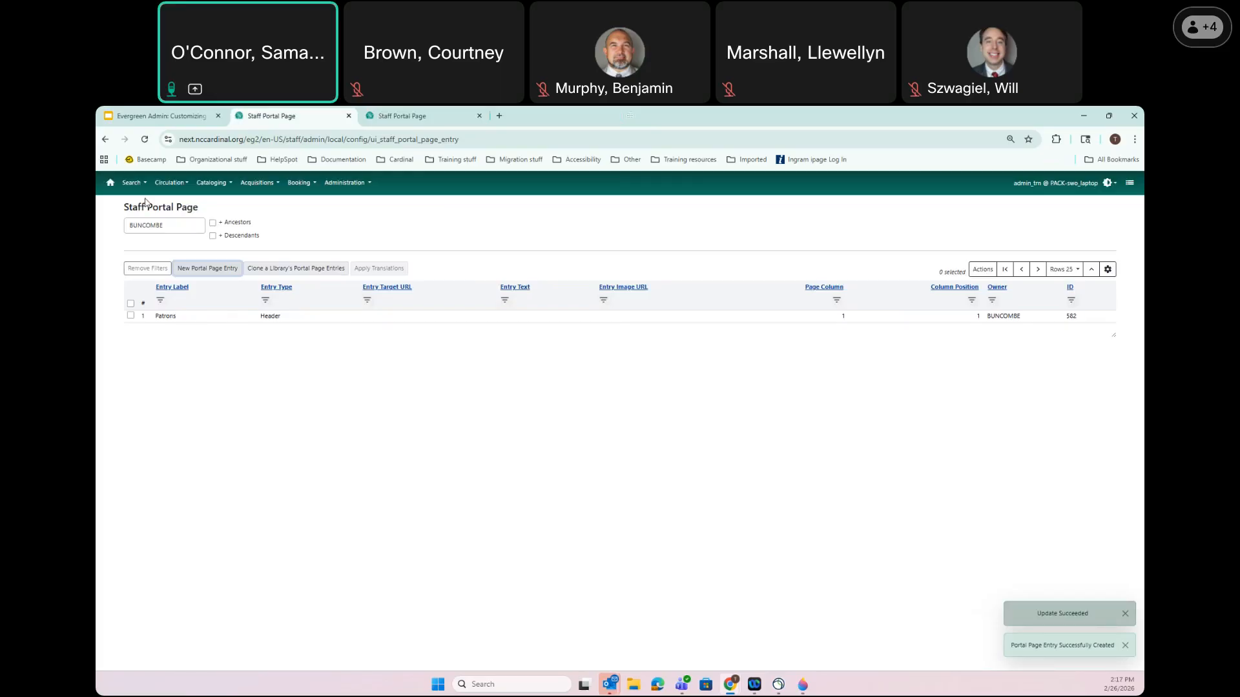
pyautogui.click(110, 183)
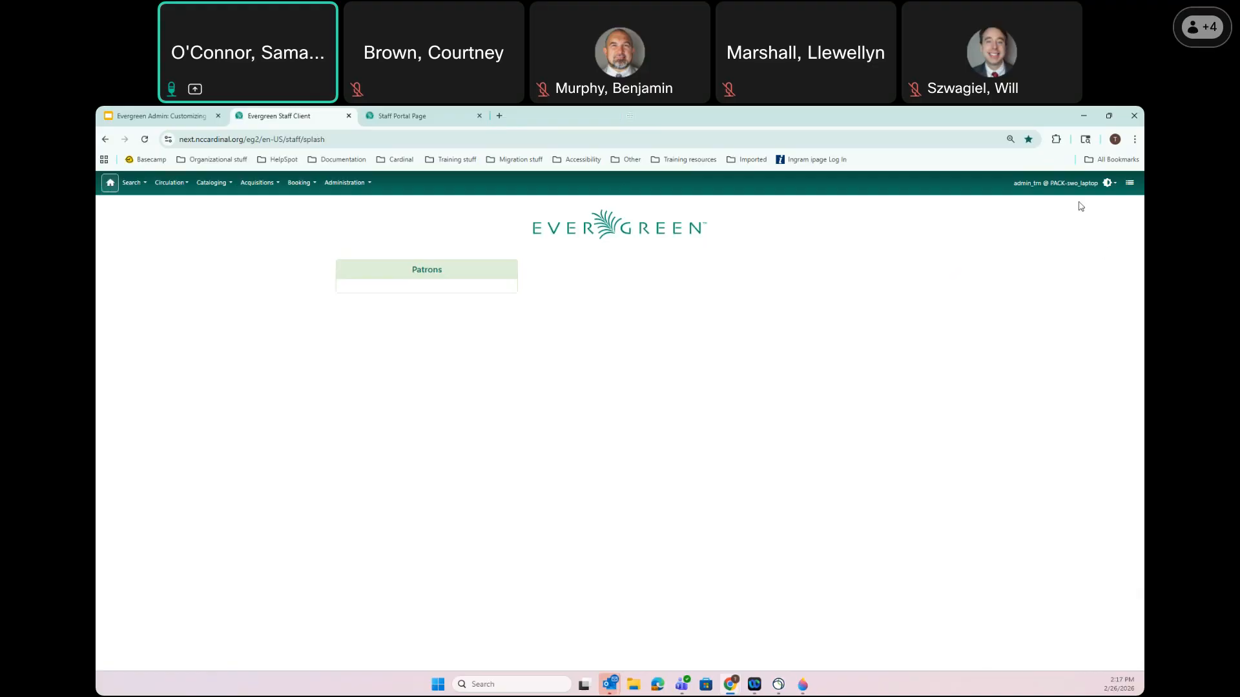
# Highlight the workstation library, reopen BUNCOMBE's Staff Portal Page entries, and begin cloning another library's entries
pyautogui.moveTo(1079, 184); pyautogui.dragTo(1049, 185)
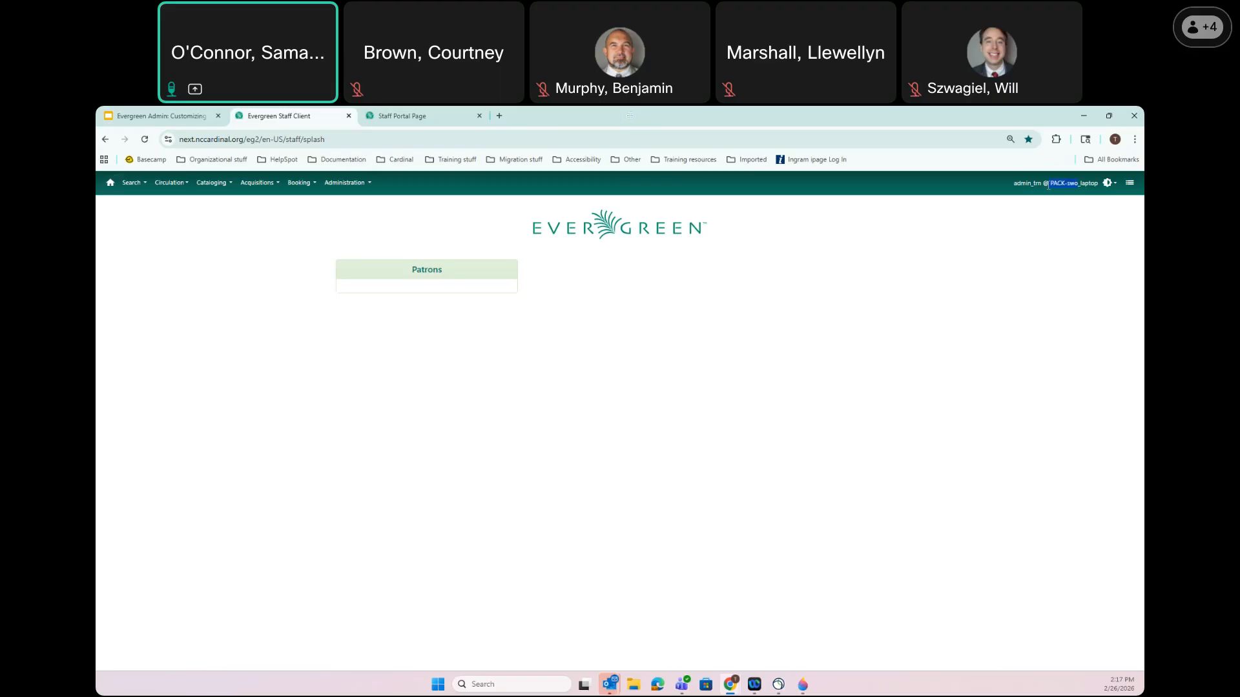
pyautogui.click(344, 183)
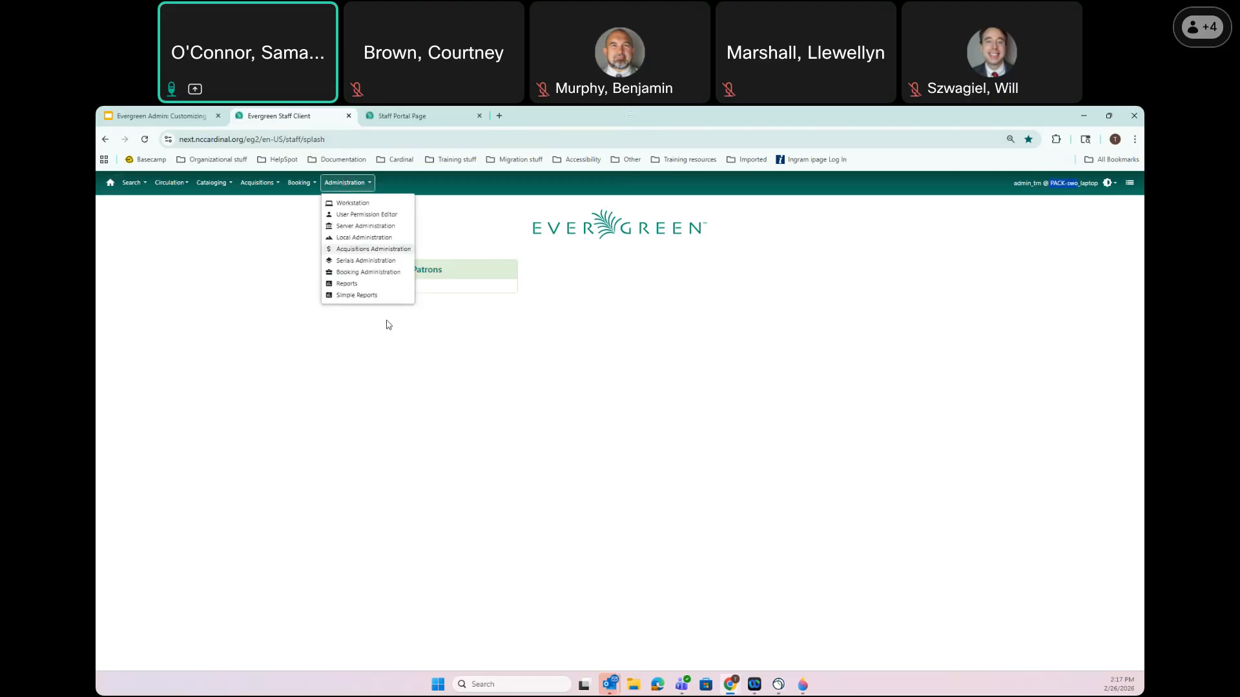
pyautogui.click(363, 239)
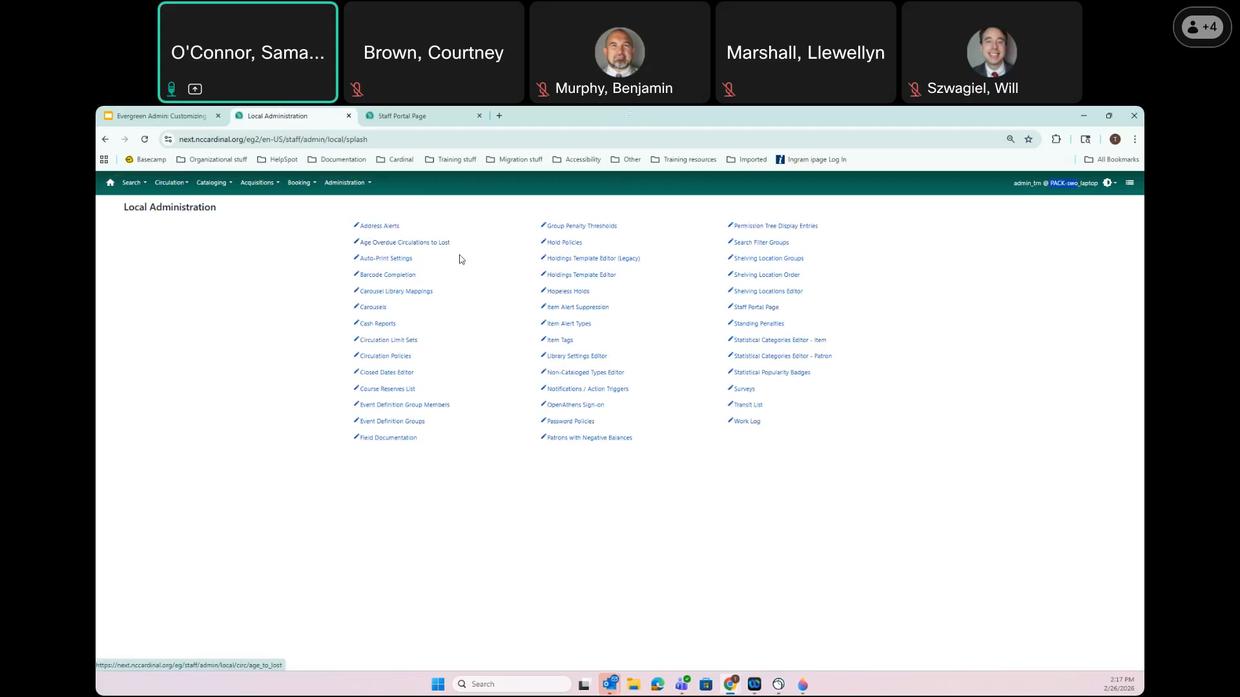
pyautogui.click(765, 311)
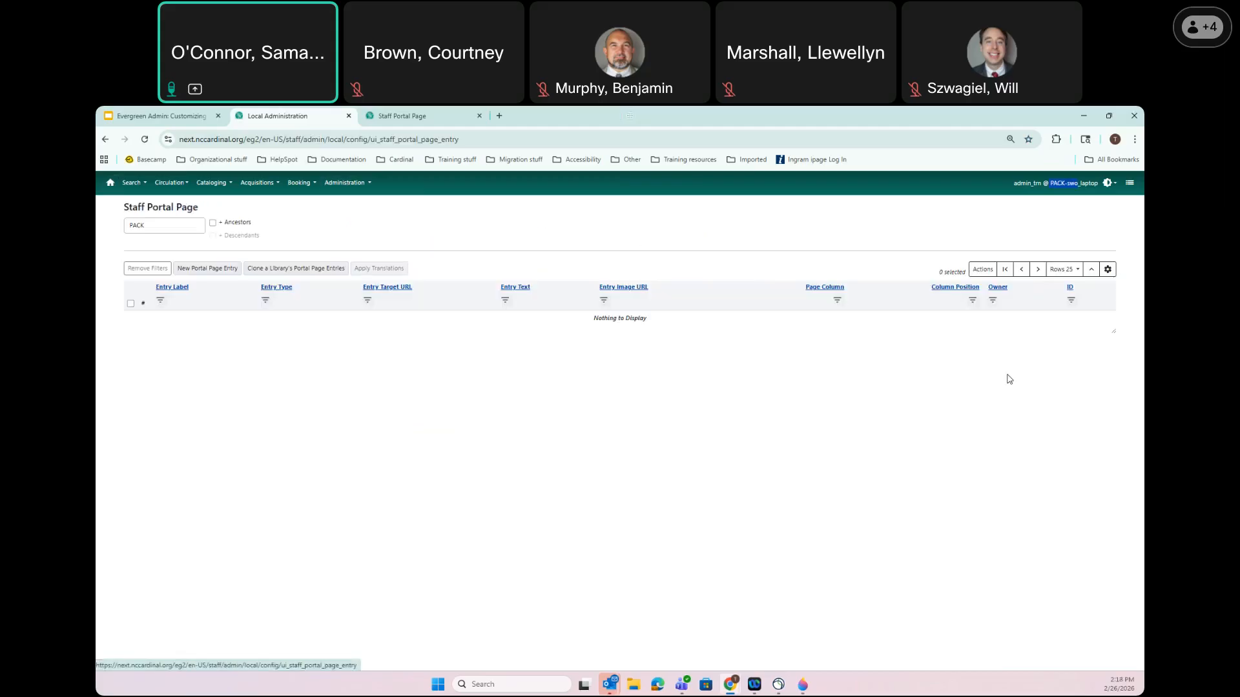
pyautogui.write('bunc')
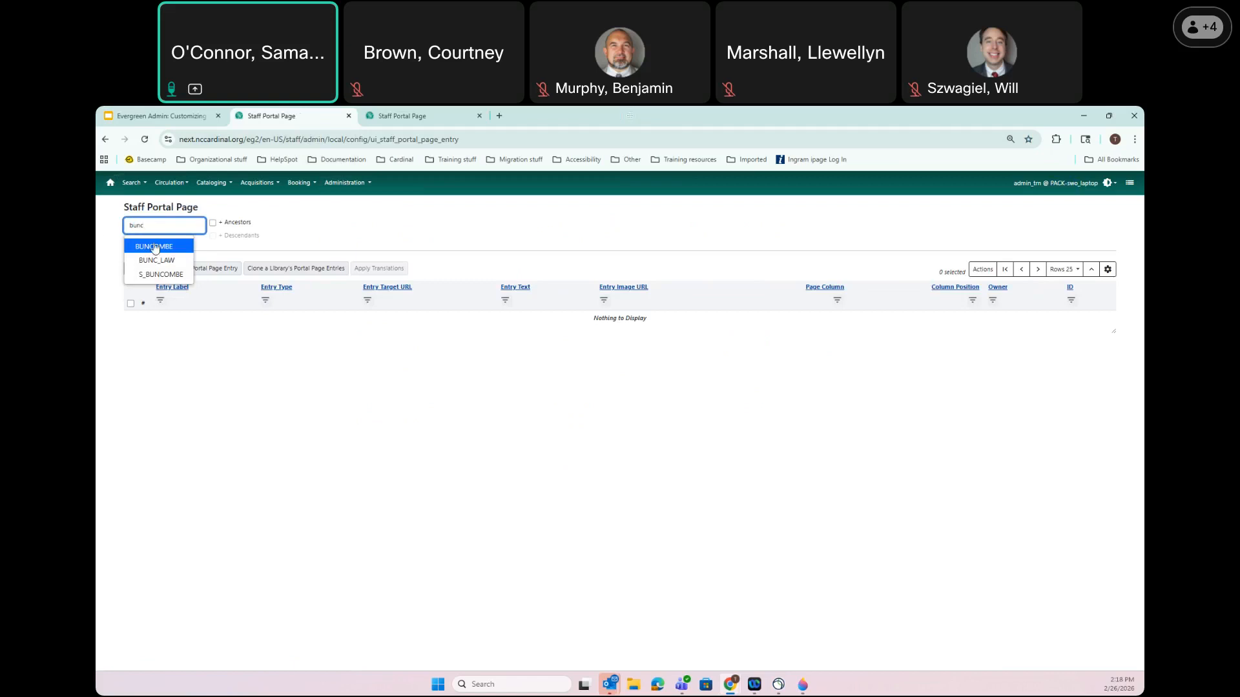
pyautogui.click(154, 247)
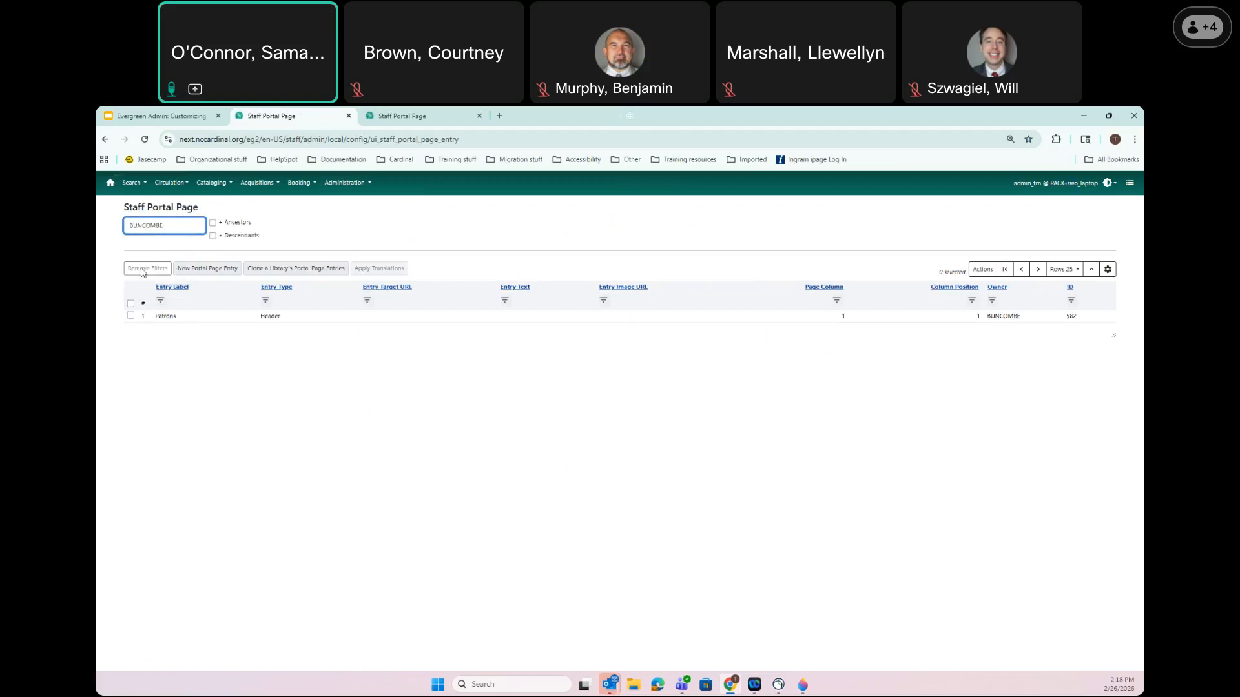
pyautogui.click(278, 269)
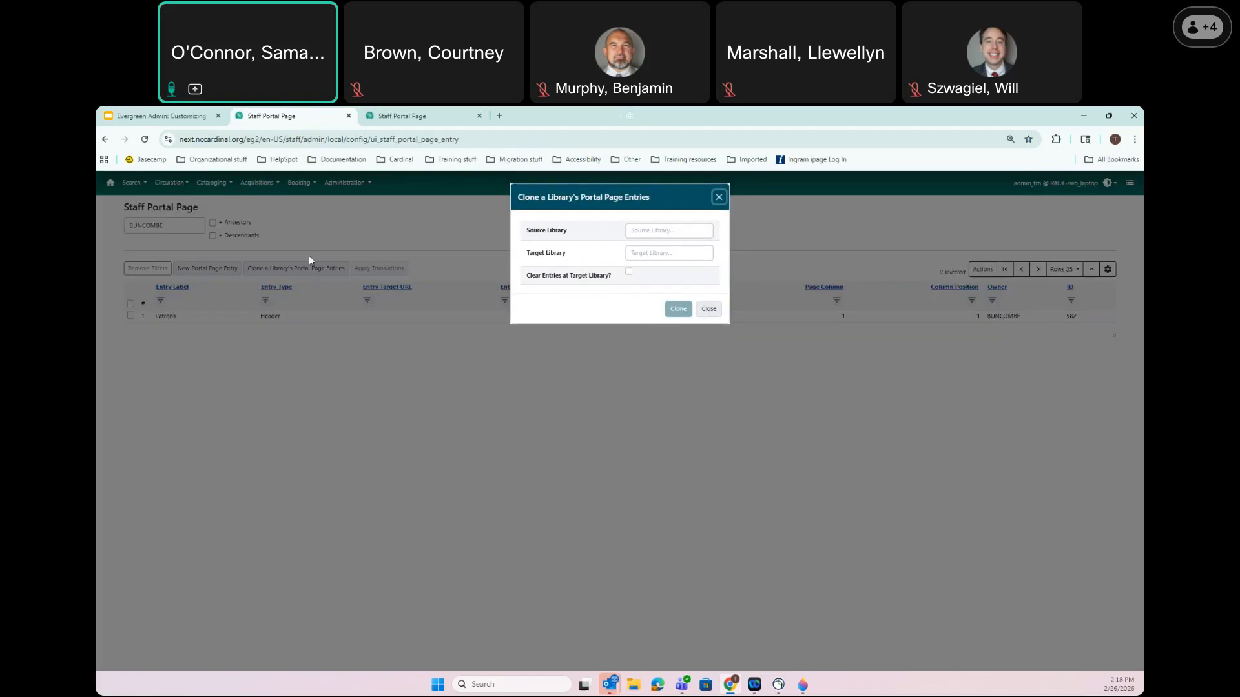
# Clone portal page entries with source library CARDINAL and target library BUNCOMBE
pyautogui.click(657, 229)
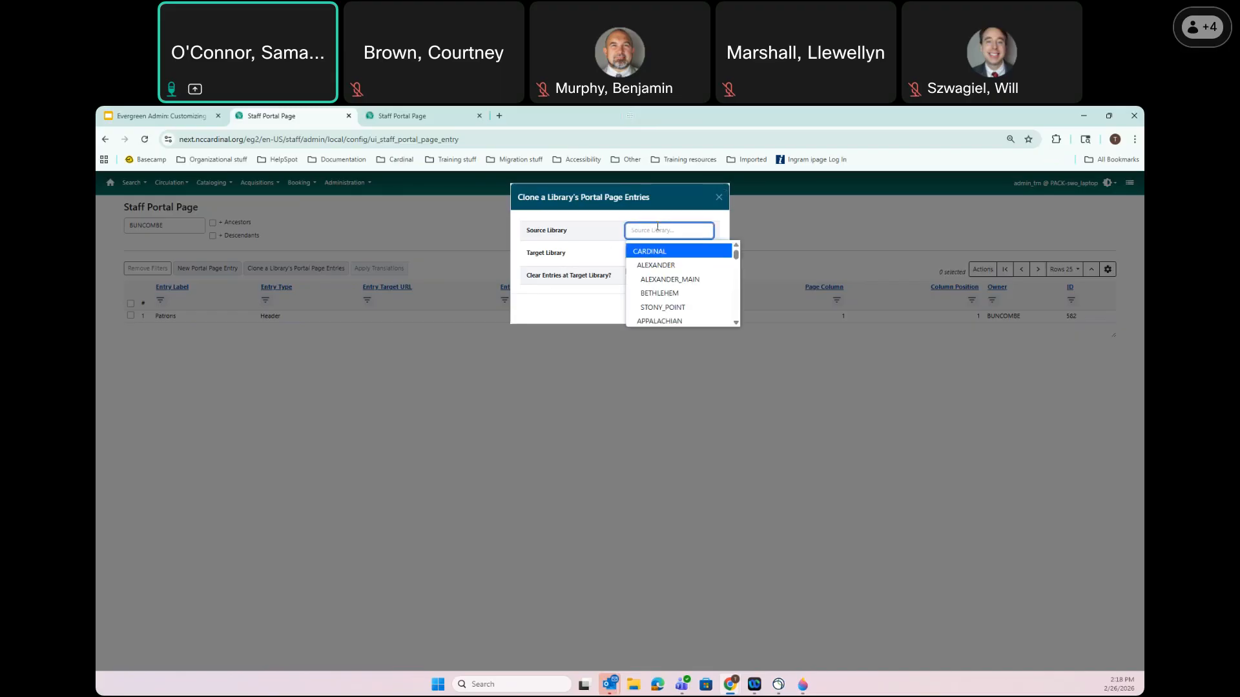
pyautogui.click(650, 252)
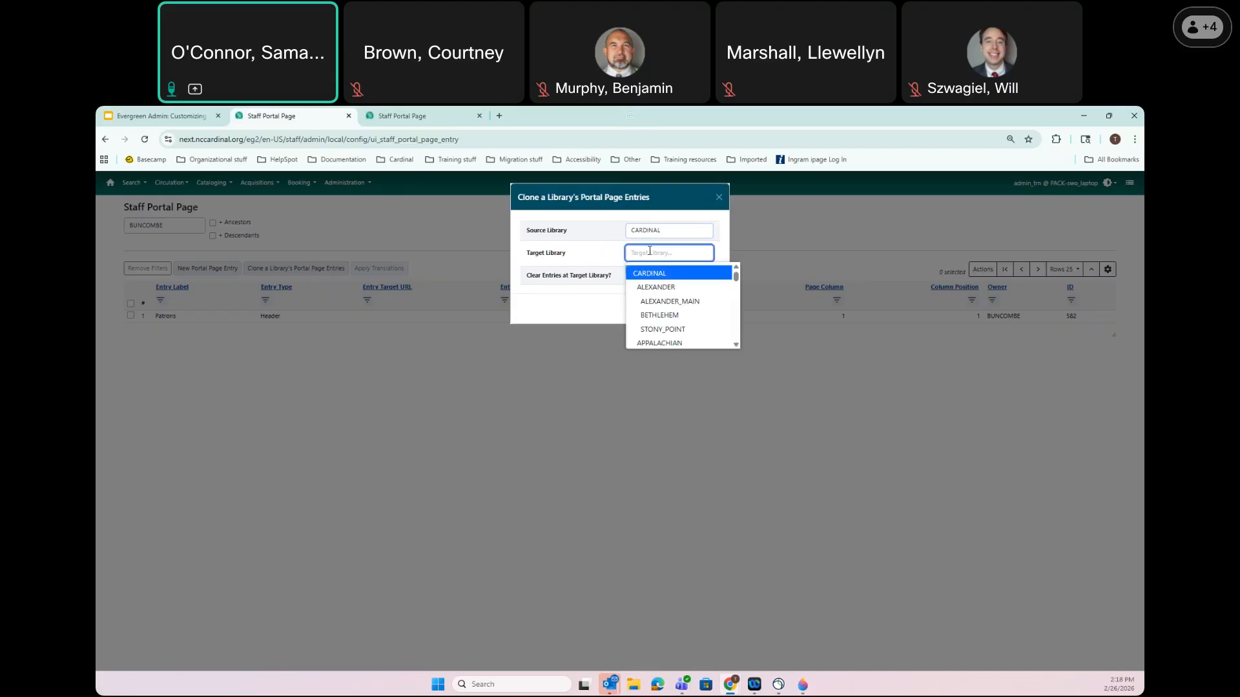
pyautogui.write('bunc')
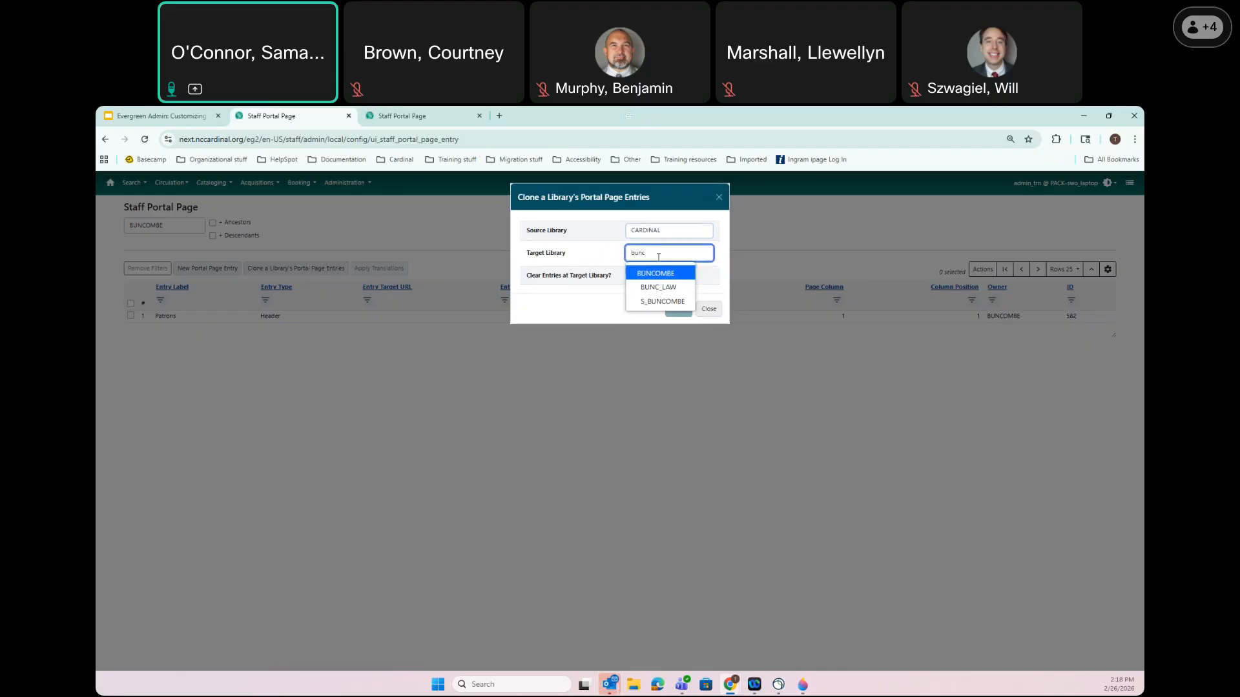
pyautogui.click(647, 276)
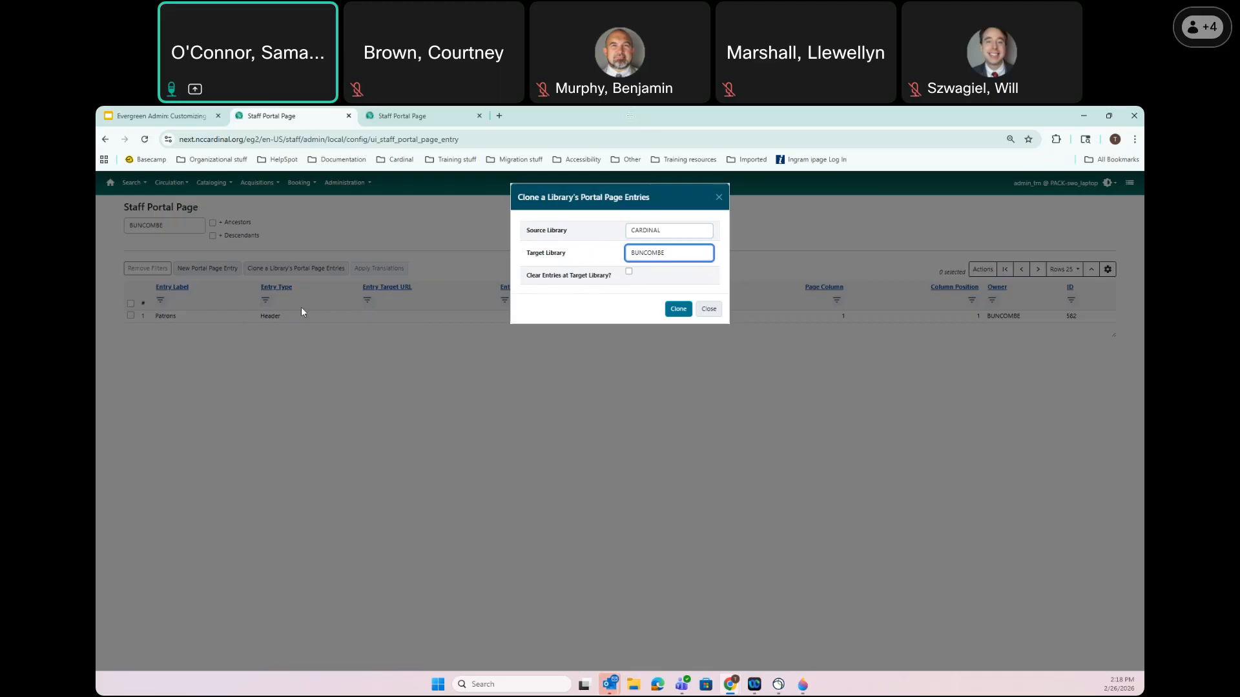
pyautogui.click(677, 310)
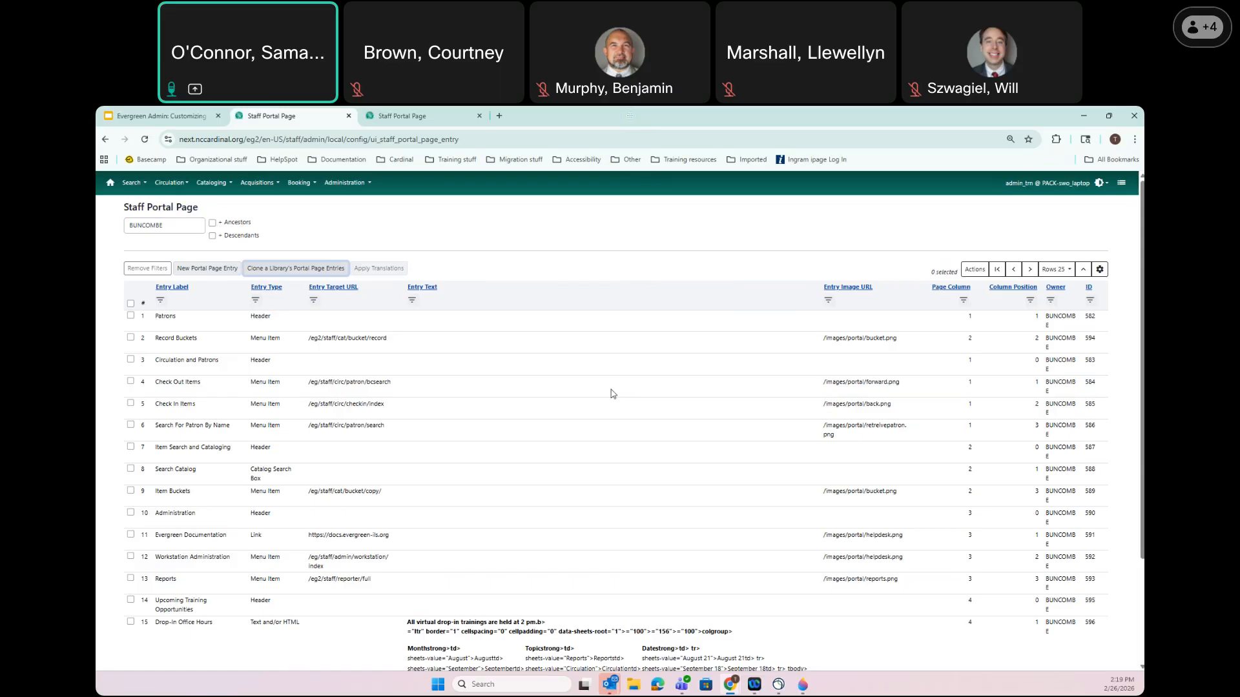
# Sort BUNCOMBE's entries by type, view the PACK portal tab, then go to the staff home page
pyautogui.click(273, 291)
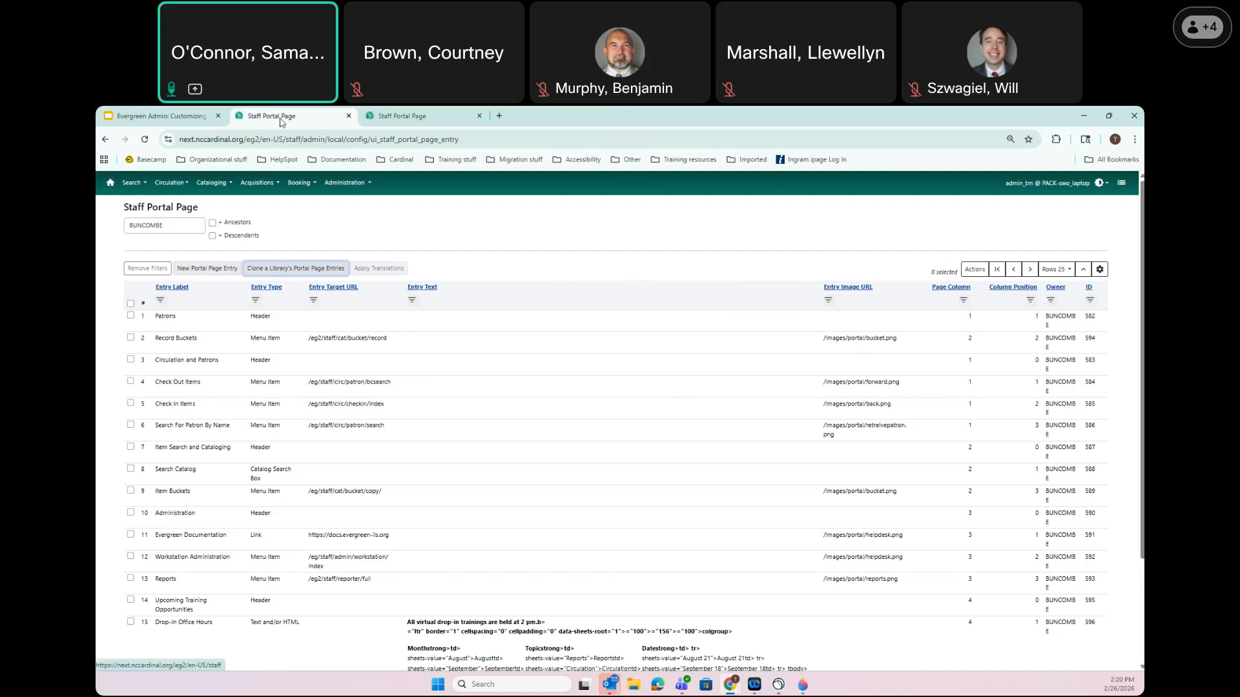
pyautogui.click(430, 118)
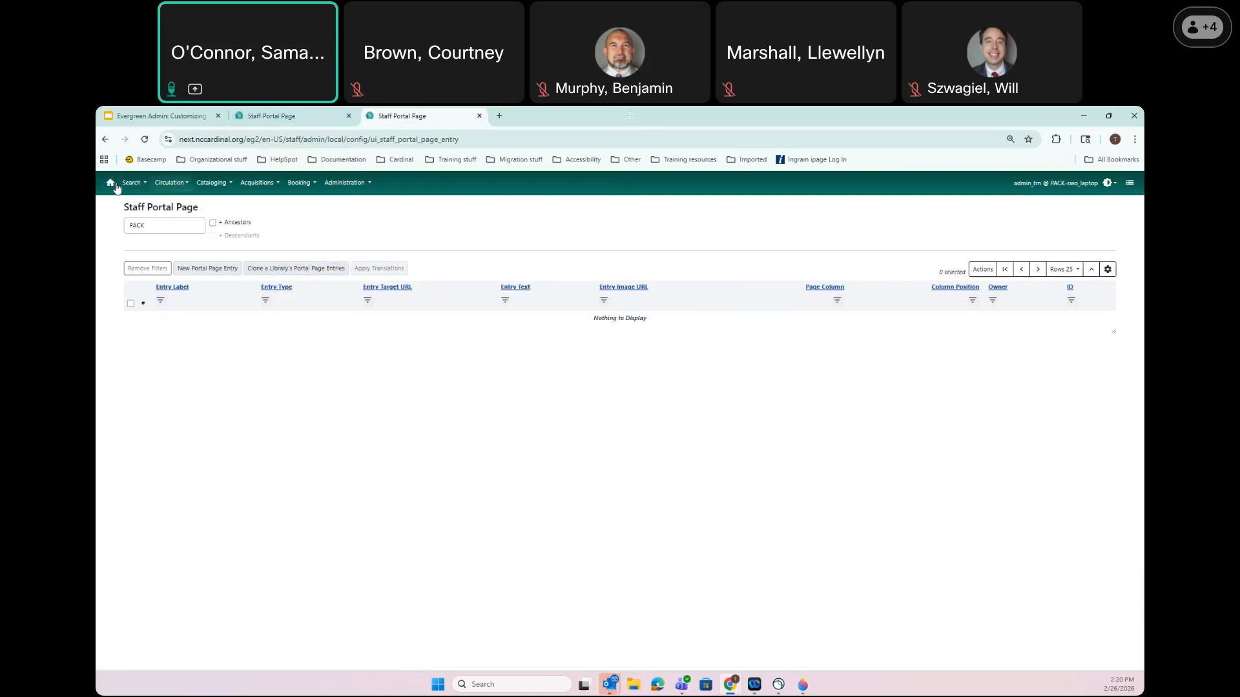
pyautogui.click(110, 183)
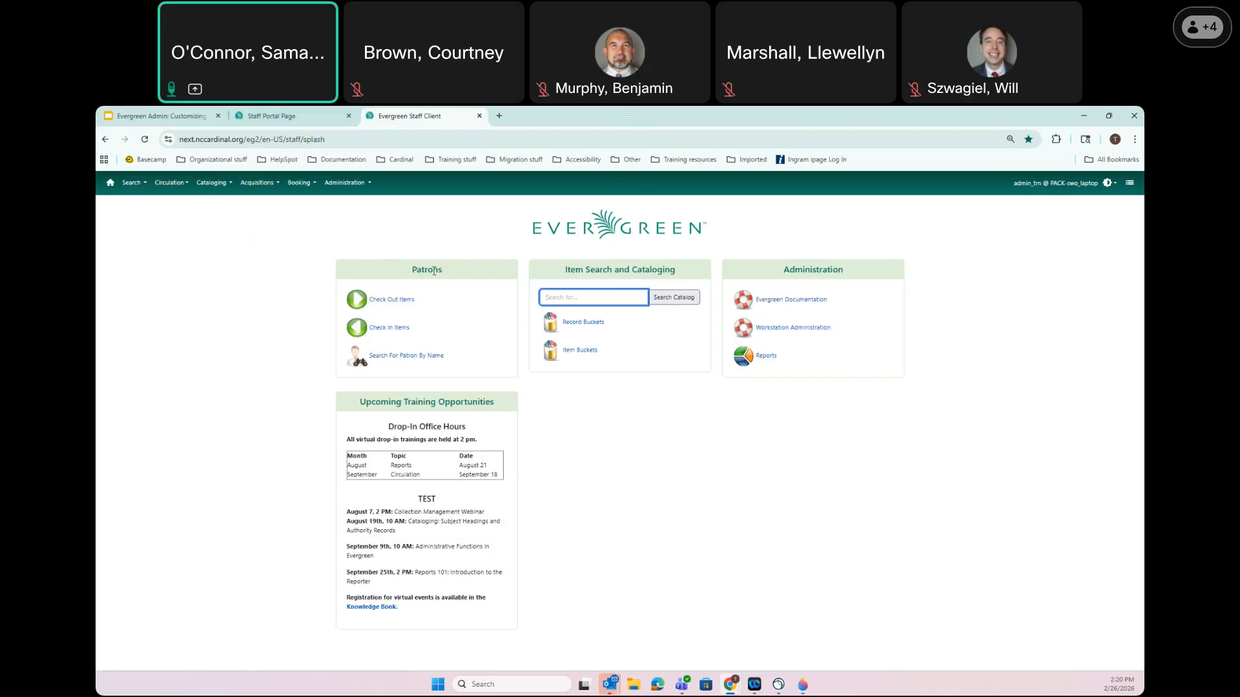
# Highlight the Patrons heading on the home page, then select the Patrons header row in BUNCOMBE's list
pyautogui.moveTo(412, 271); pyautogui.dragTo(447, 276)
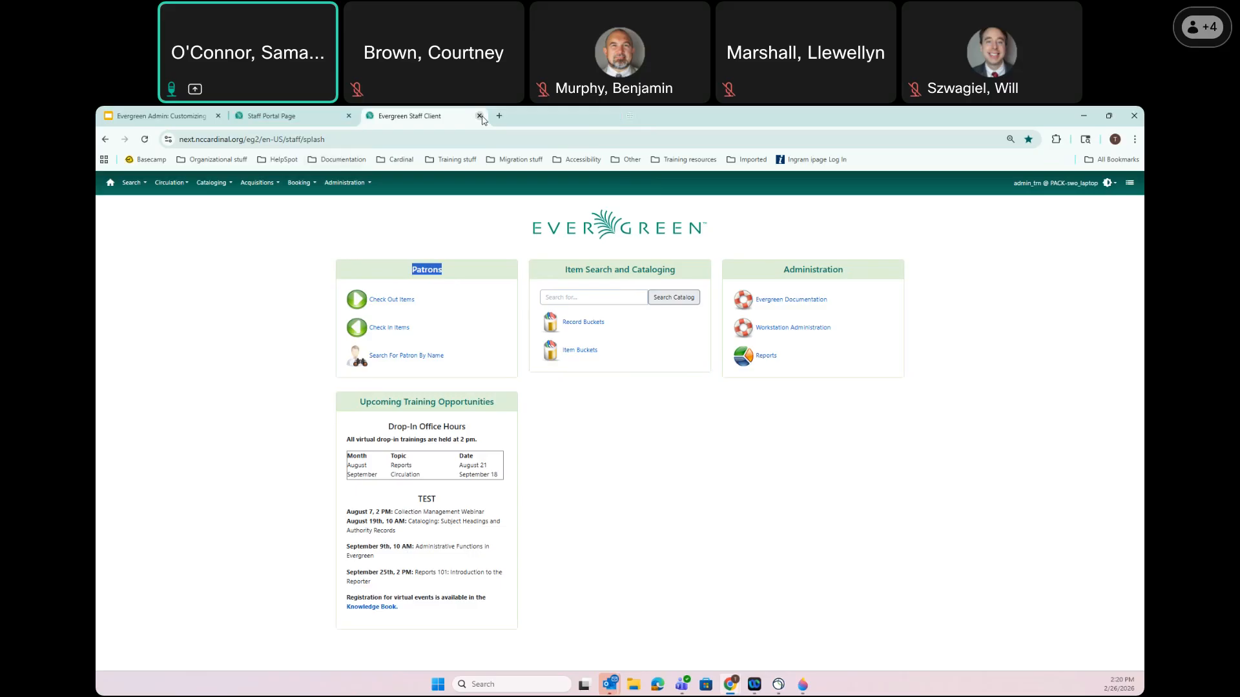
pyautogui.click(262, 116)
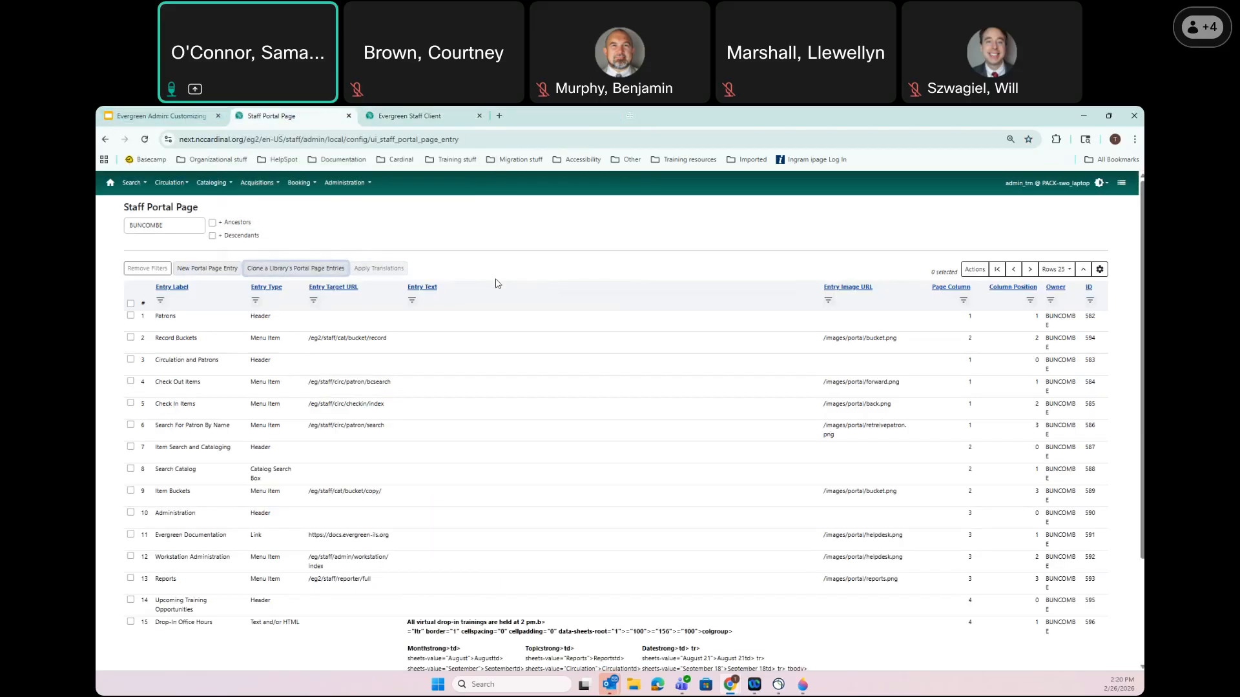
pyautogui.click(168, 317)
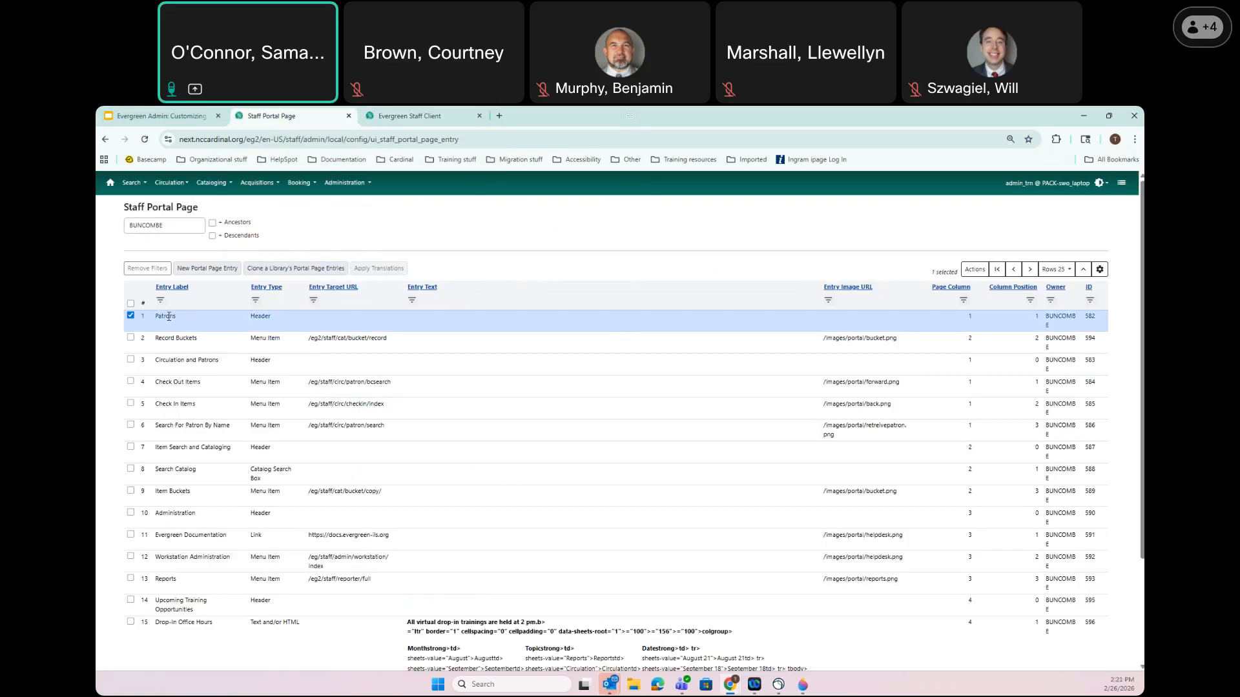
# Change the Patrons header entry's page column to 5, save, and return to the home page tab
pyautogui.doubleClick(168, 316)
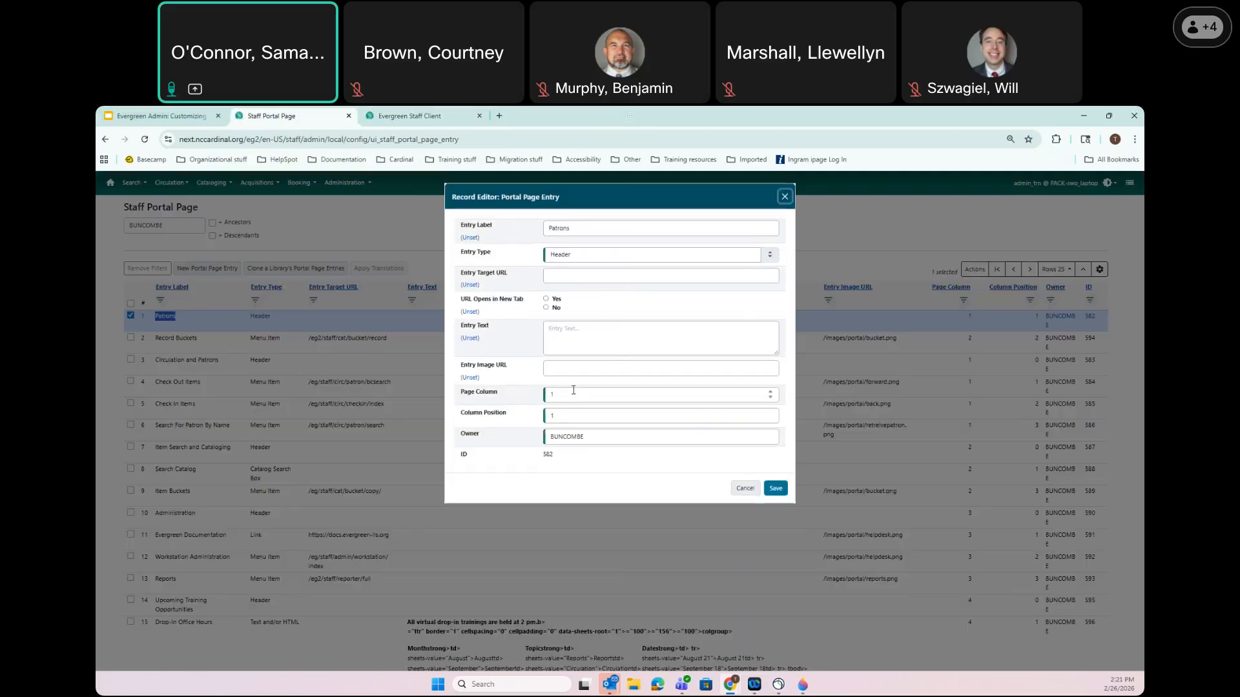
pyautogui.click(553, 394)
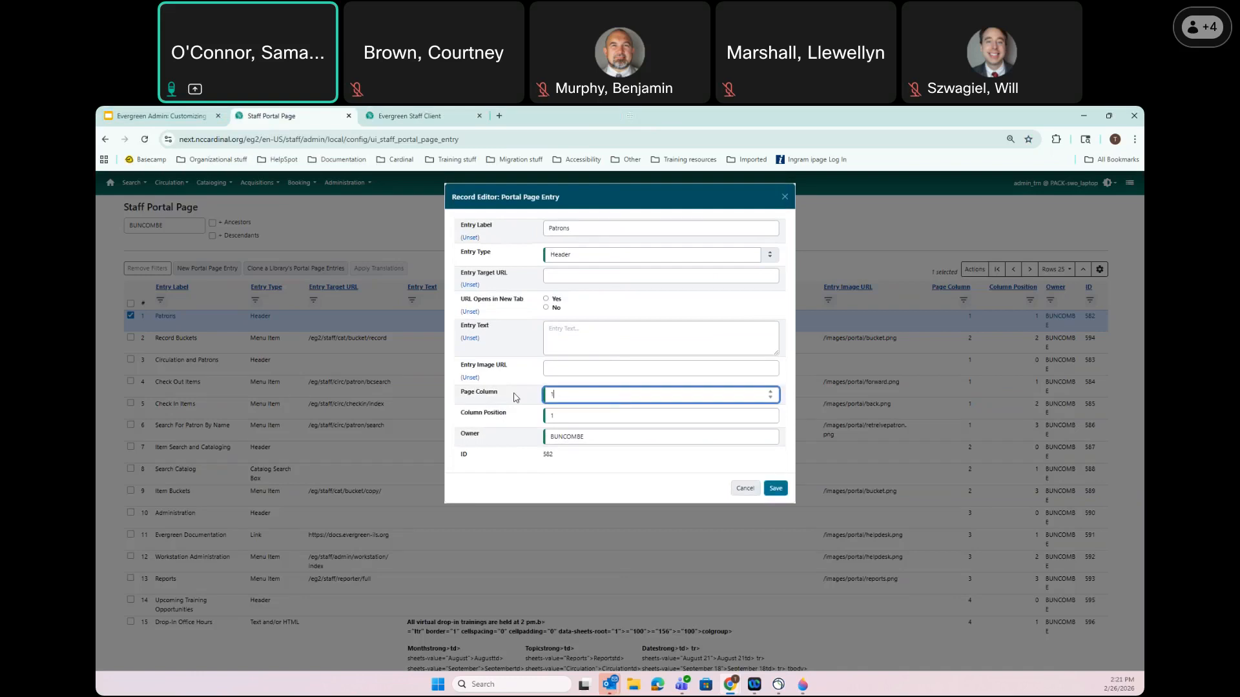
pyautogui.write('5')
pyautogui.click(778, 488)
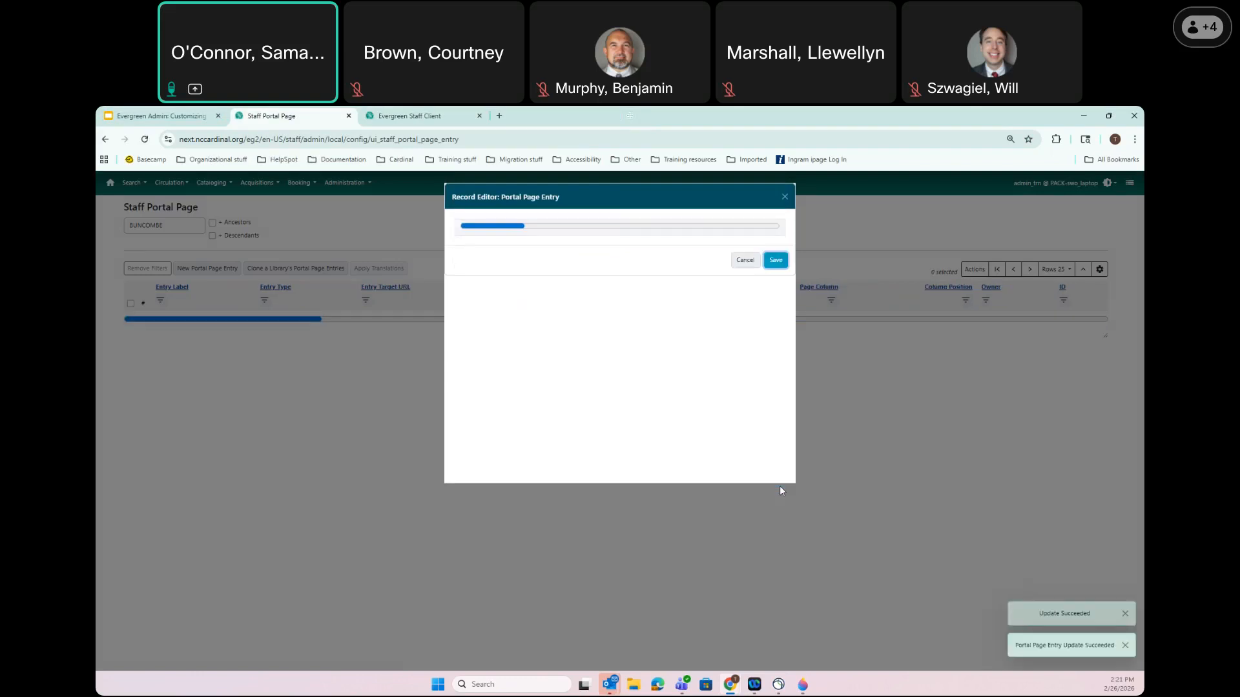
pyautogui.click(409, 115)
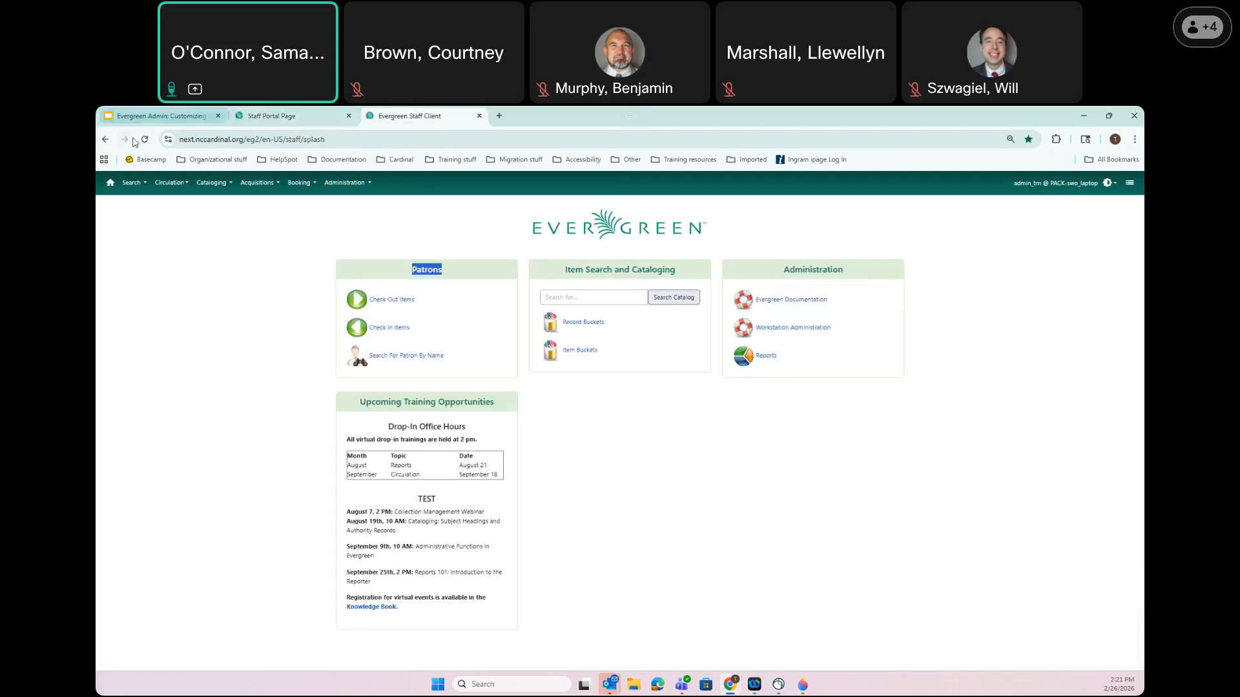
# Reload the home page with F5, then return to the portal entry list tab
pyautogui.press('F5')
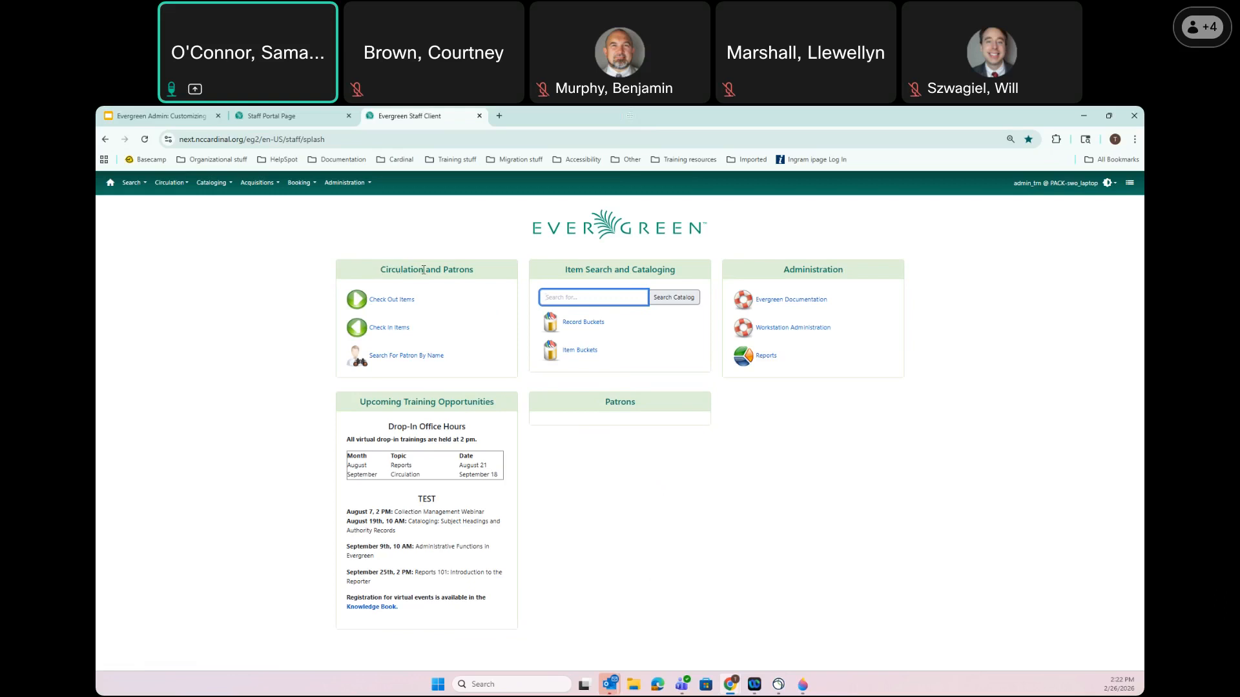
pyautogui.click(278, 115)
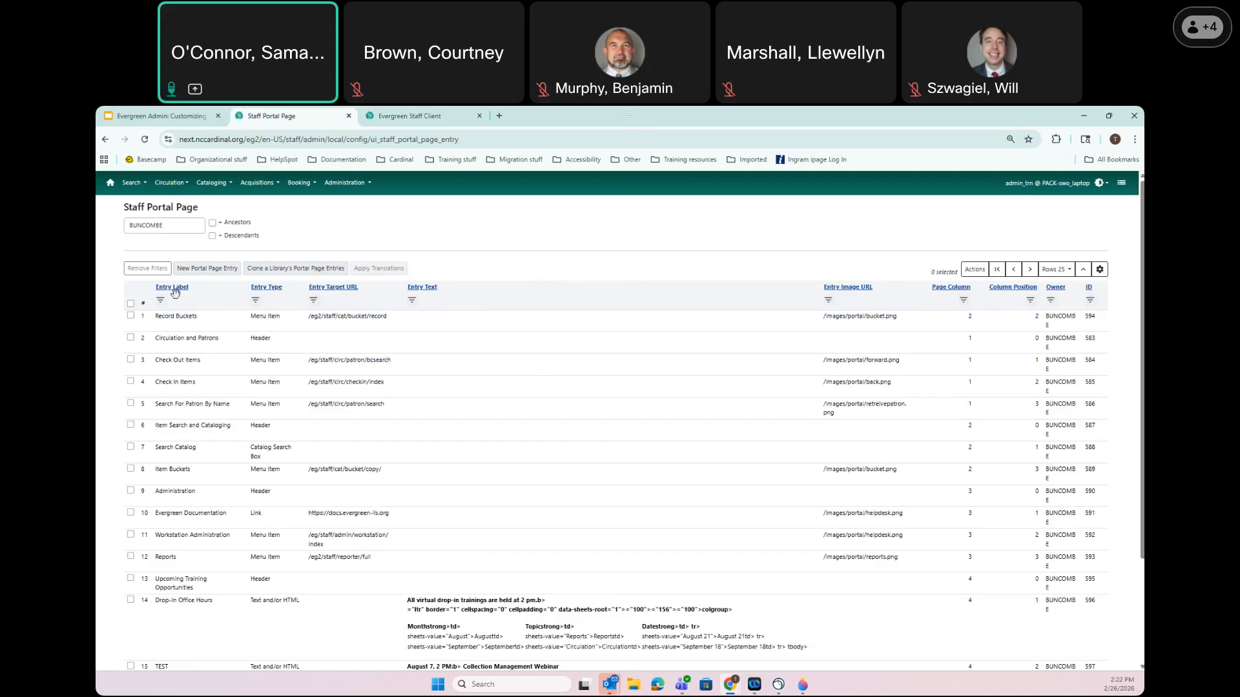
# Highlight the 'Circulation and Patrons' header label in BUNCOMBE's entry list
pyautogui.moveTo(153, 339); pyautogui.dragTo(225, 341)
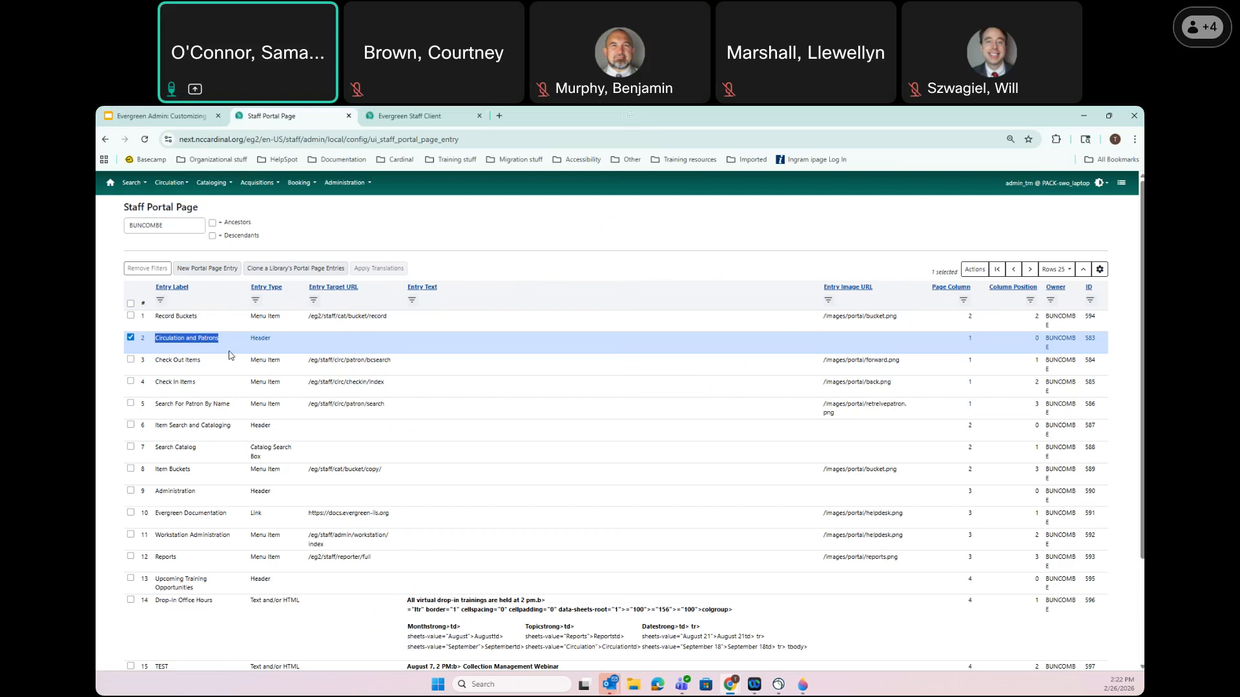
# Filter the portal entry list to show only Header entries
pyautogui.click(256, 302)
pyautogui.click(282, 321)
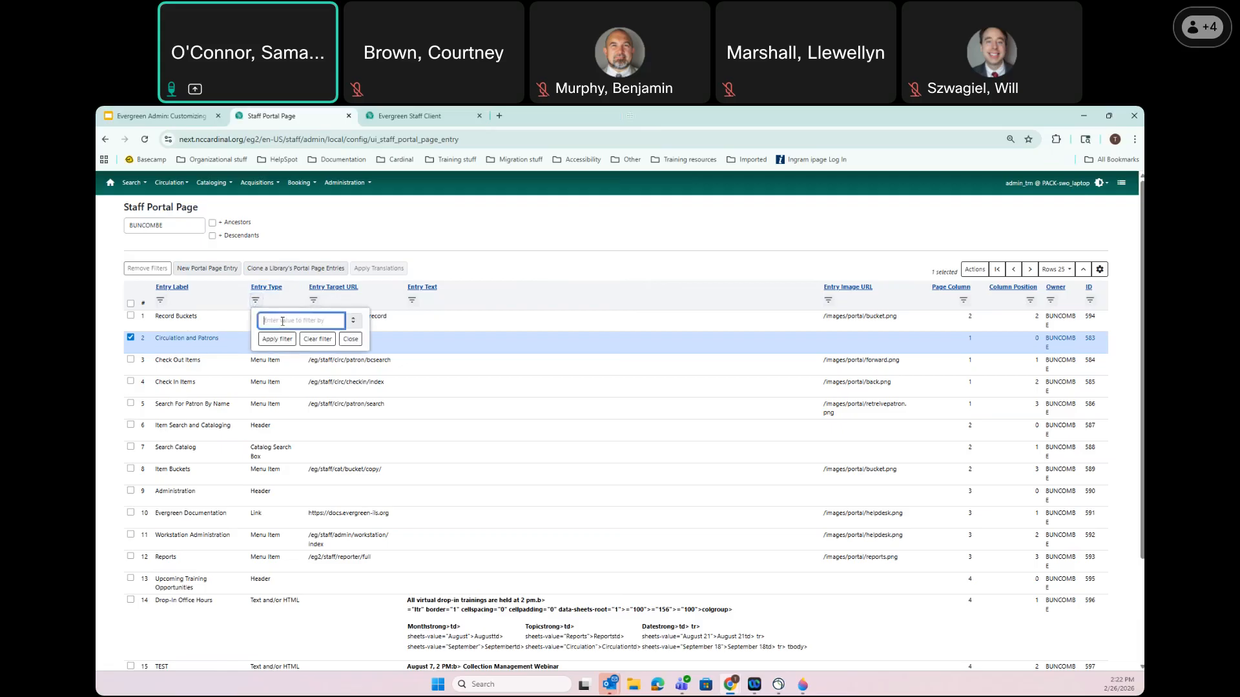
pyautogui.write('head')
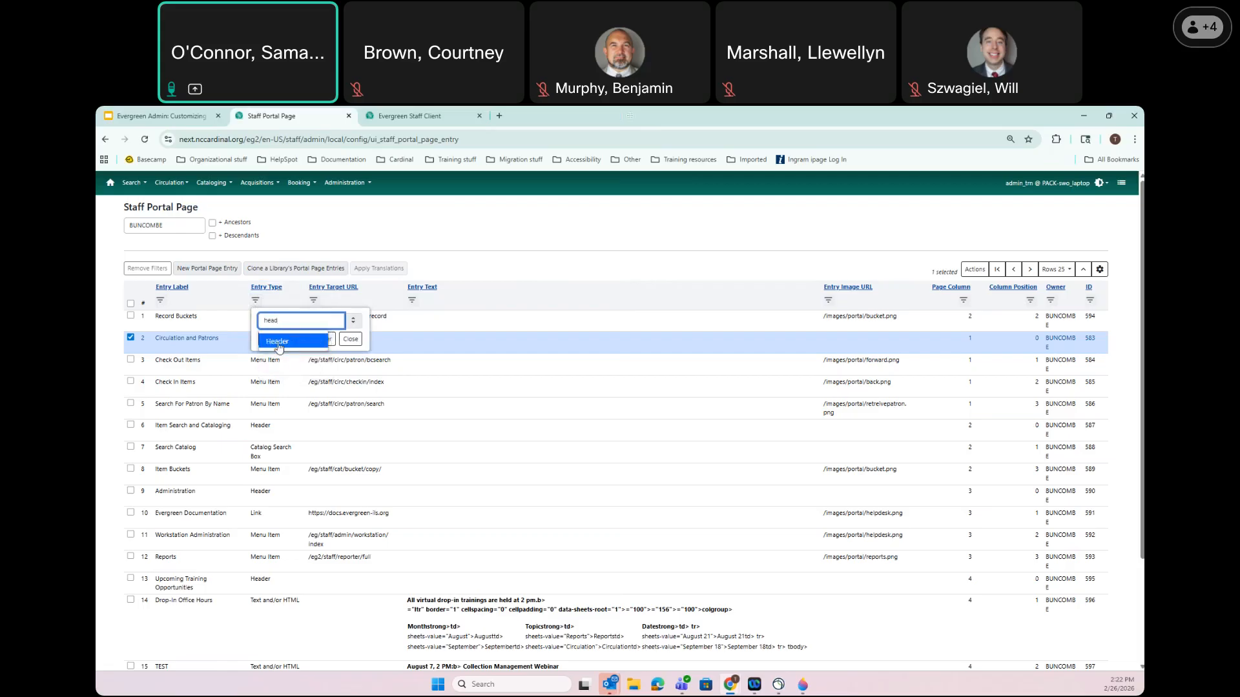
pyautogui.click(279, 342)
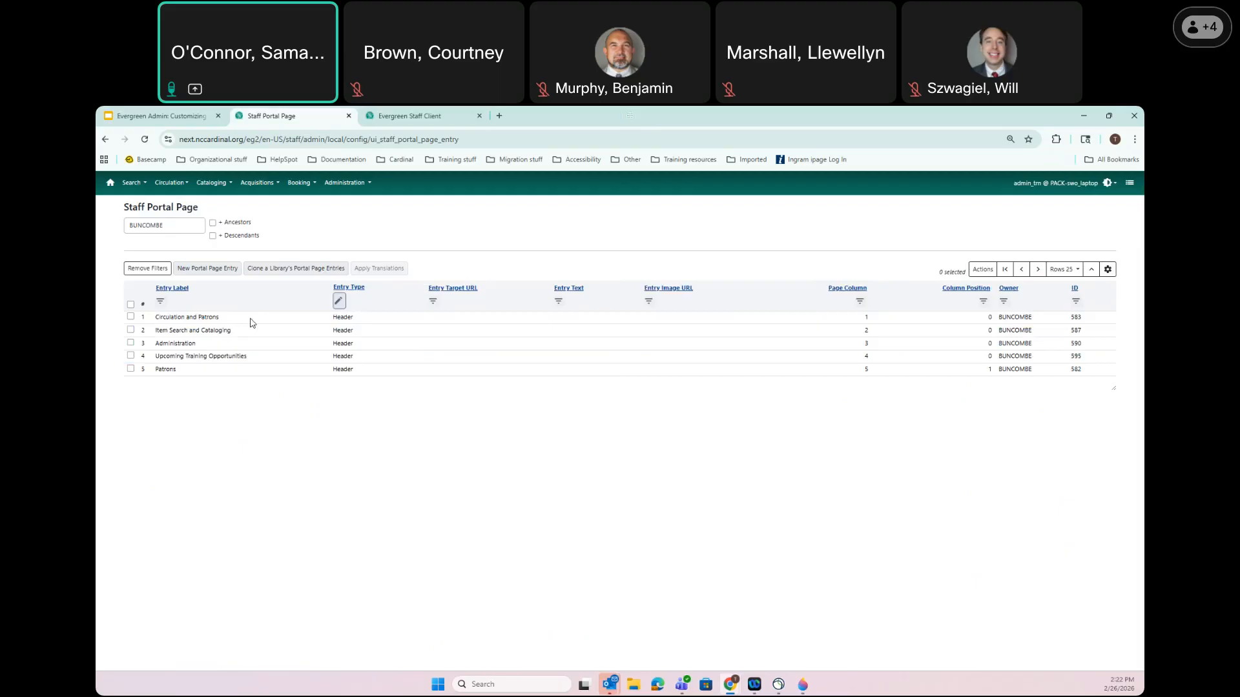
# Rename the 'Circulation and Patrons' header to 'Circulation', save, and reload the home page to check
pyautogui.doubleClick(190, 318)
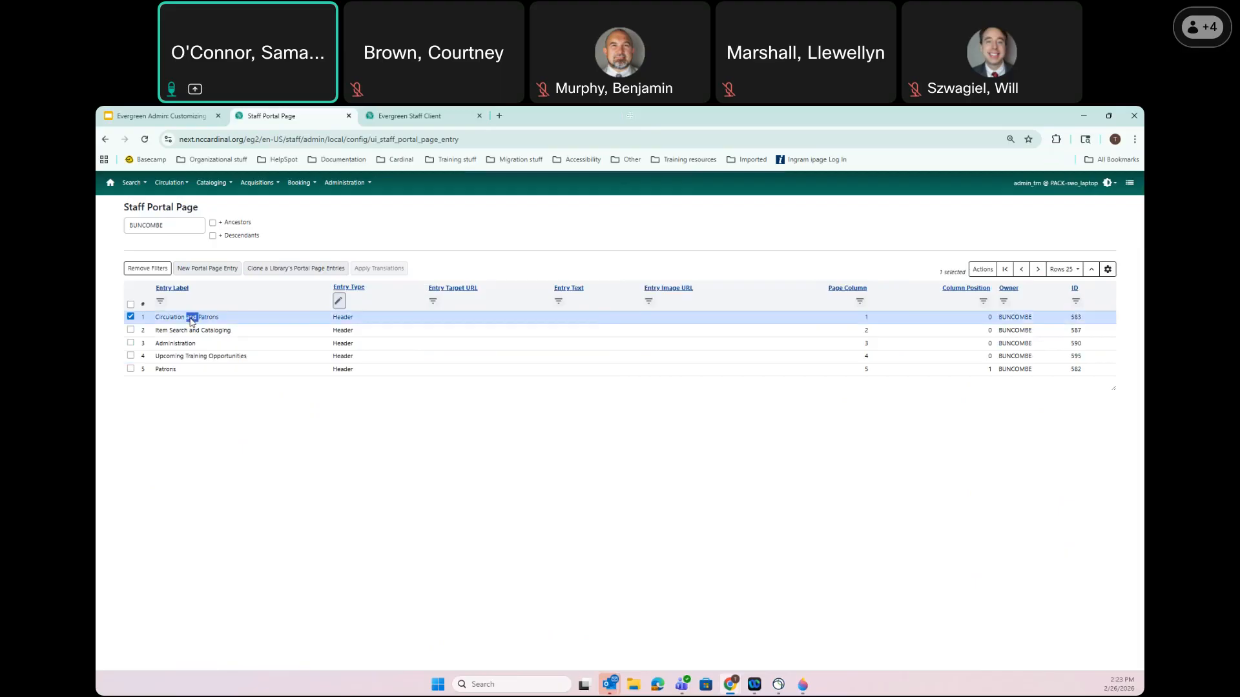
pyautogui.moveTo(579, 228); pyautogui.dragTo(910, 222)
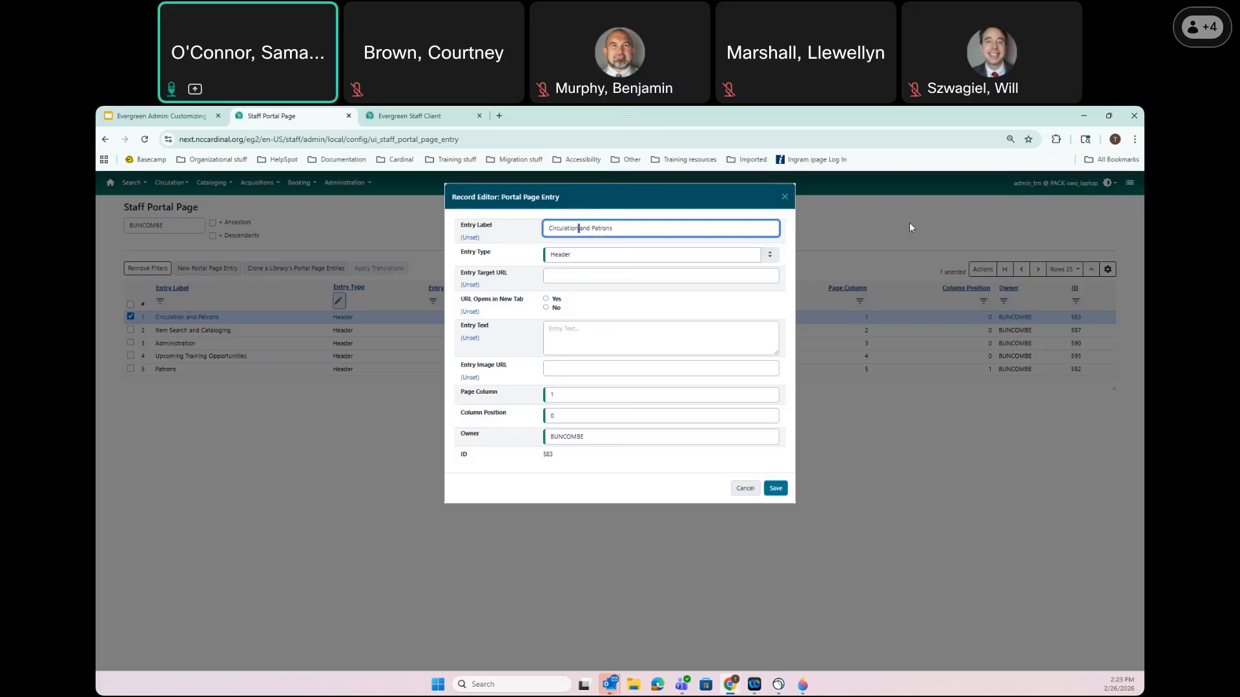
pyautogui.press('BackSpace')
pyautogui.click(776, 489)
pyautogui.click(410, 117)
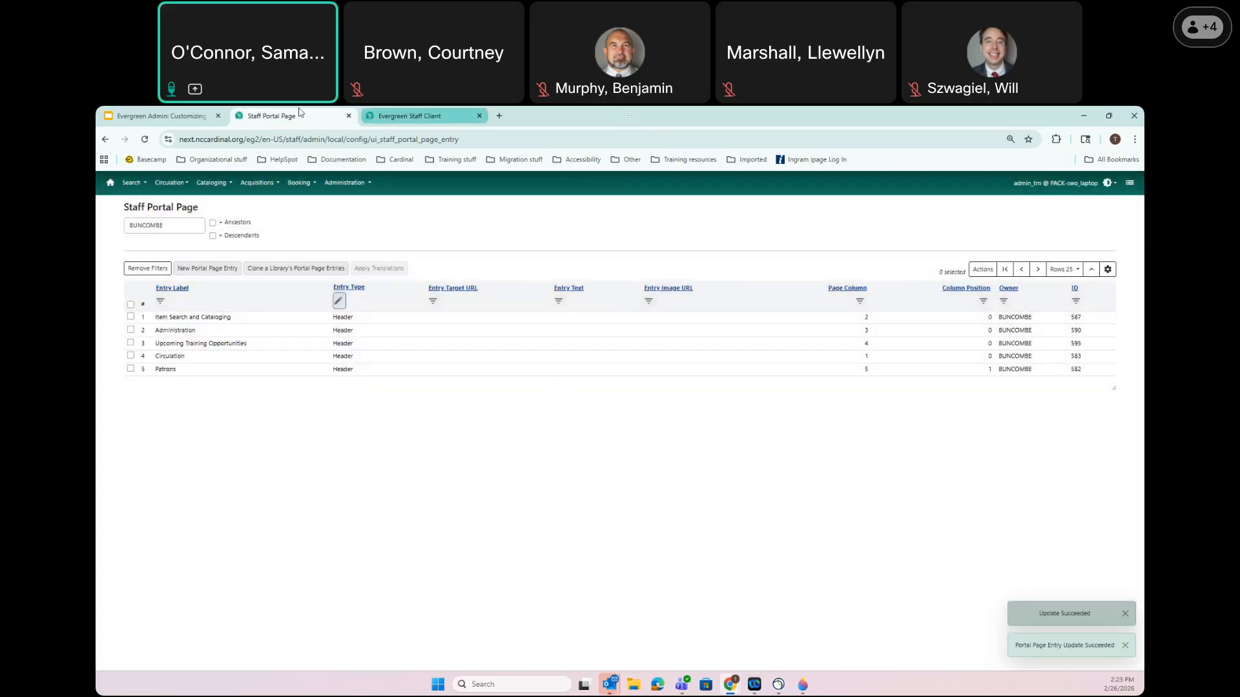
pyautogui.click(145, 139)
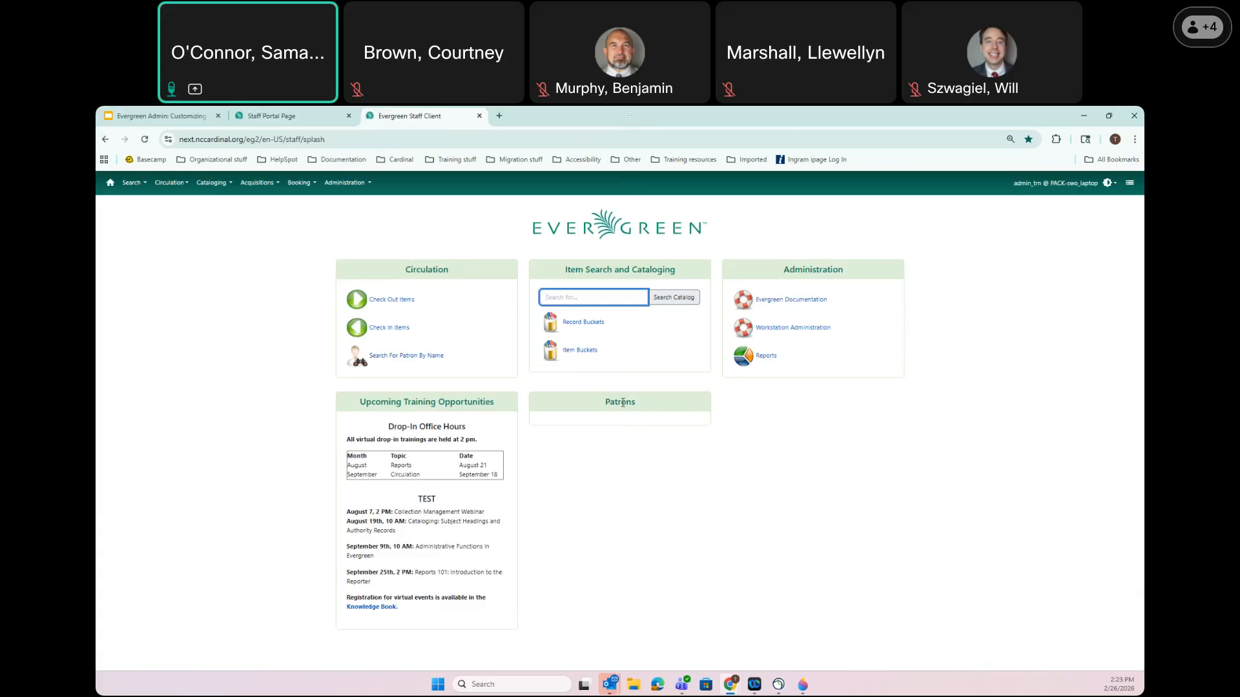
# Back in the entry list, set the Entry Type filter to Menu Item to show BUNCOMBE's seven menu items
pyautogui.click(292, 119)
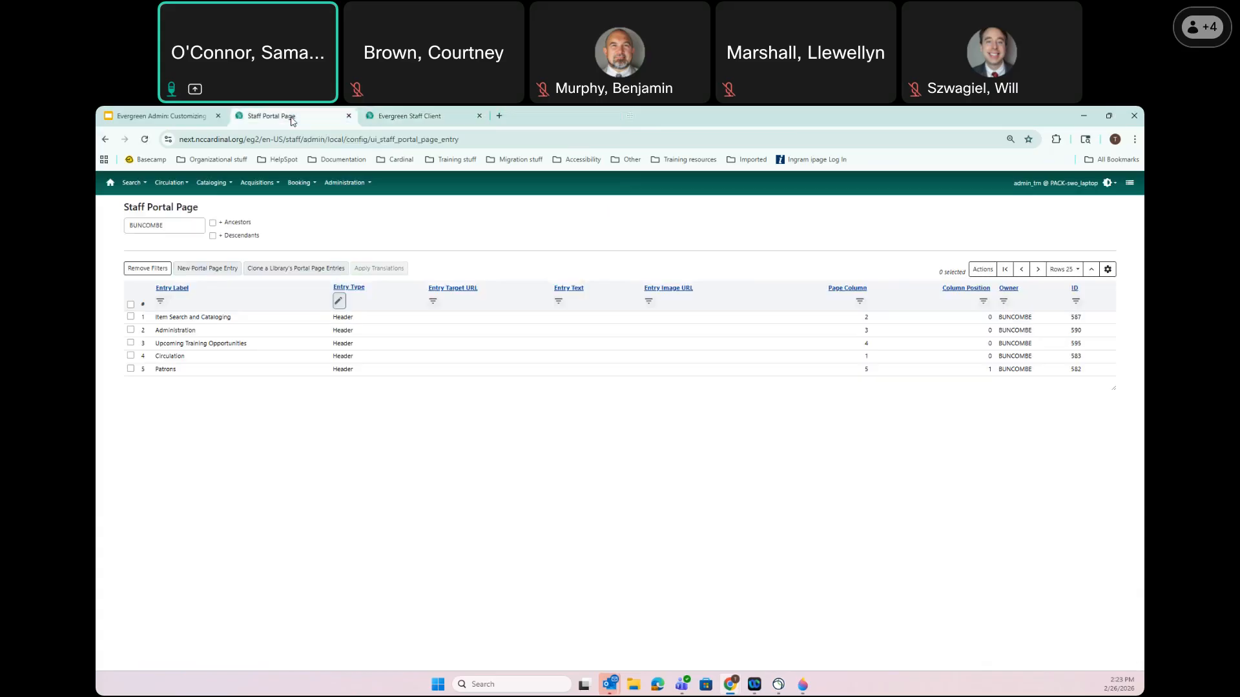
pyautogui.click(339, 301)
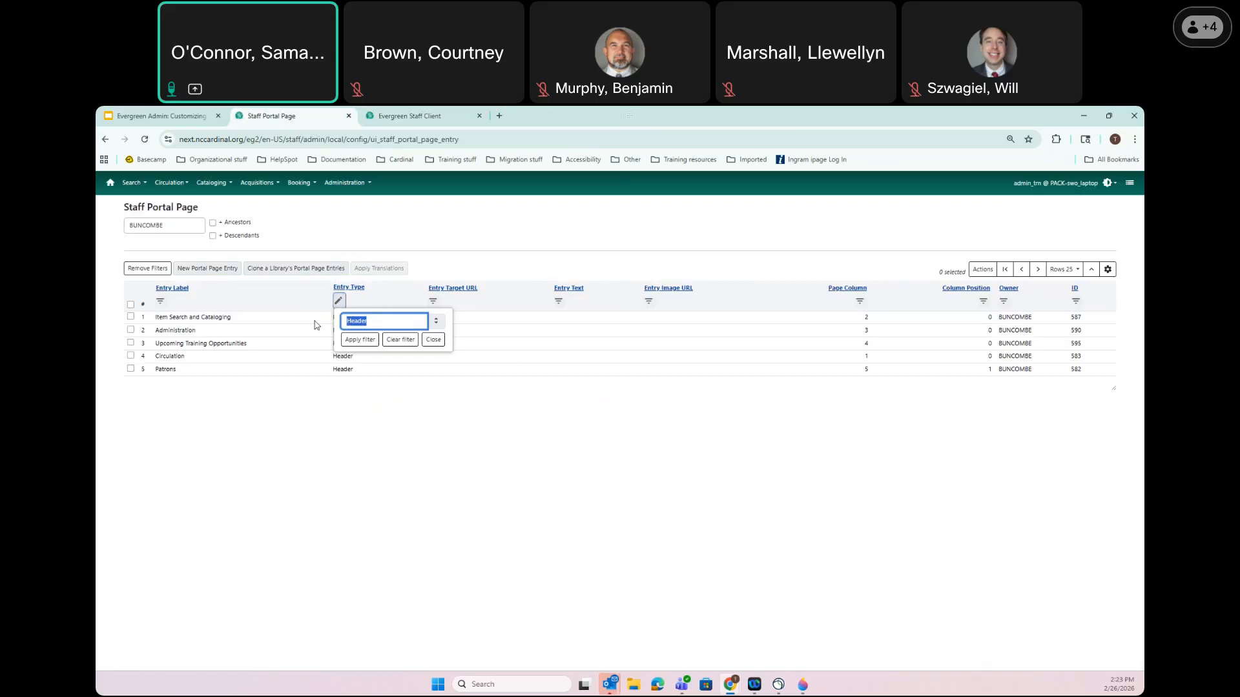
pyautogui.write('me')
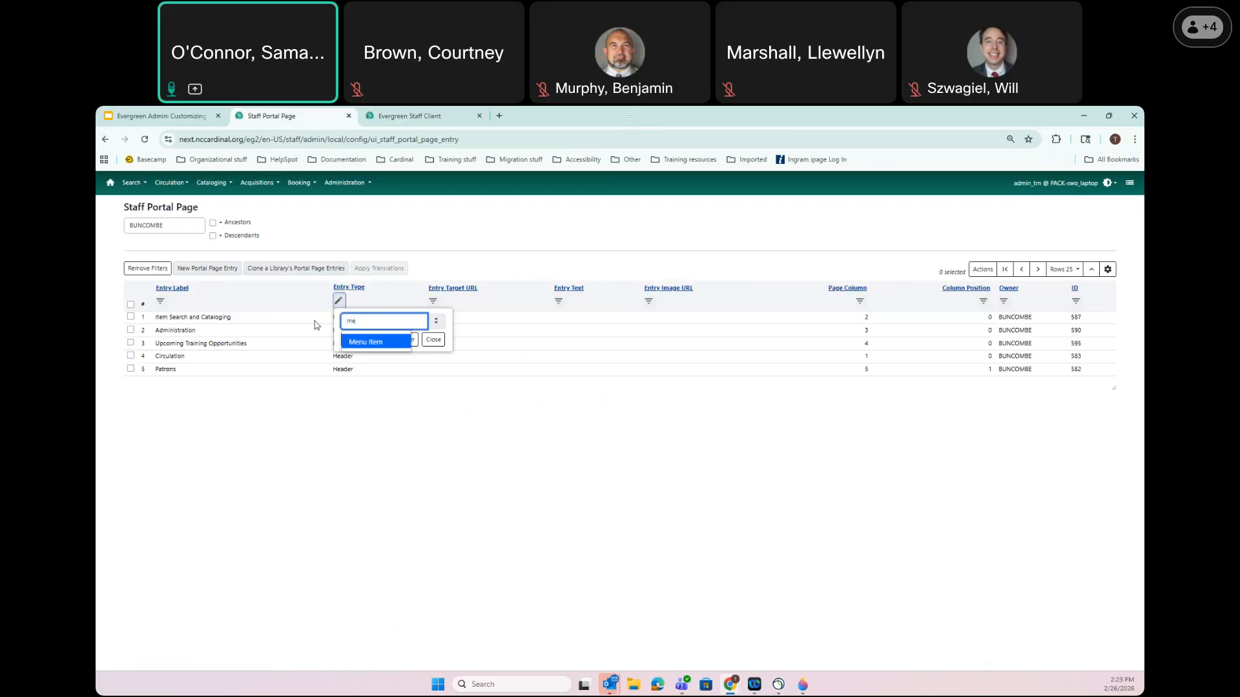
pyautogui.click(372, 347)
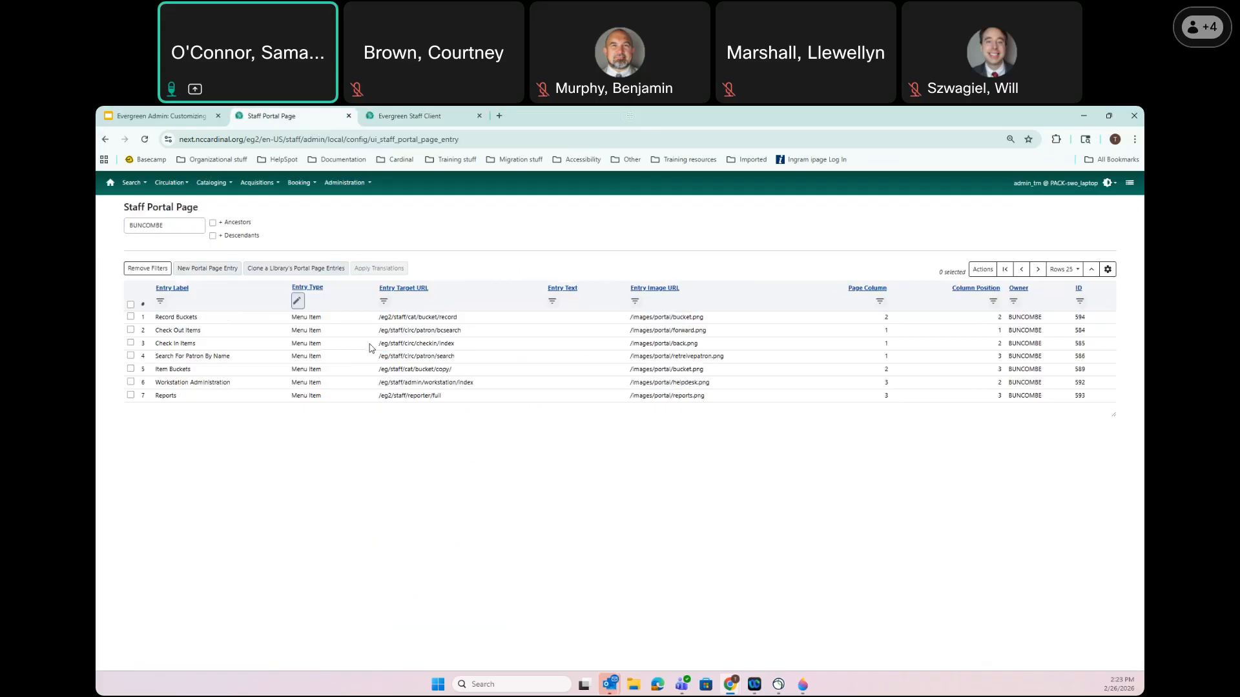
# Set Search For Patron By Name to page column 5, position 2 and save it
pyautogui.doubleClick(191, 357)
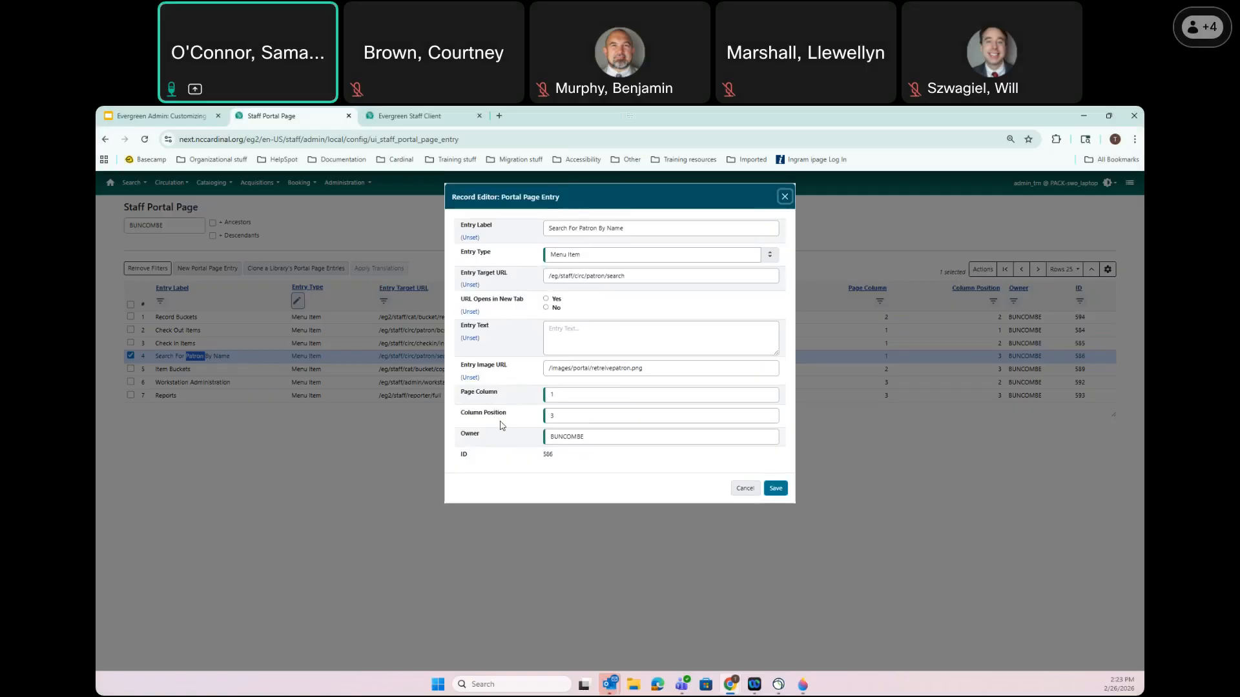
pyautogui.doubleClick(563, 396)
pyautogui.write('5')
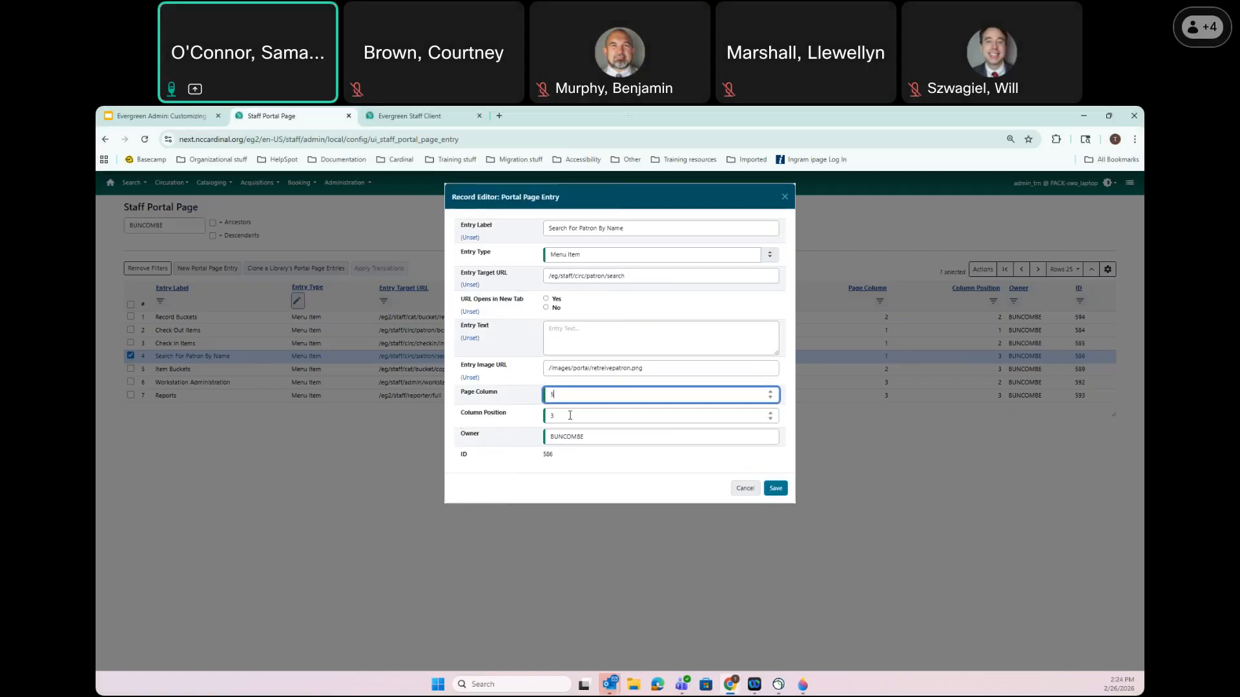
pyautogui.press('Tab')
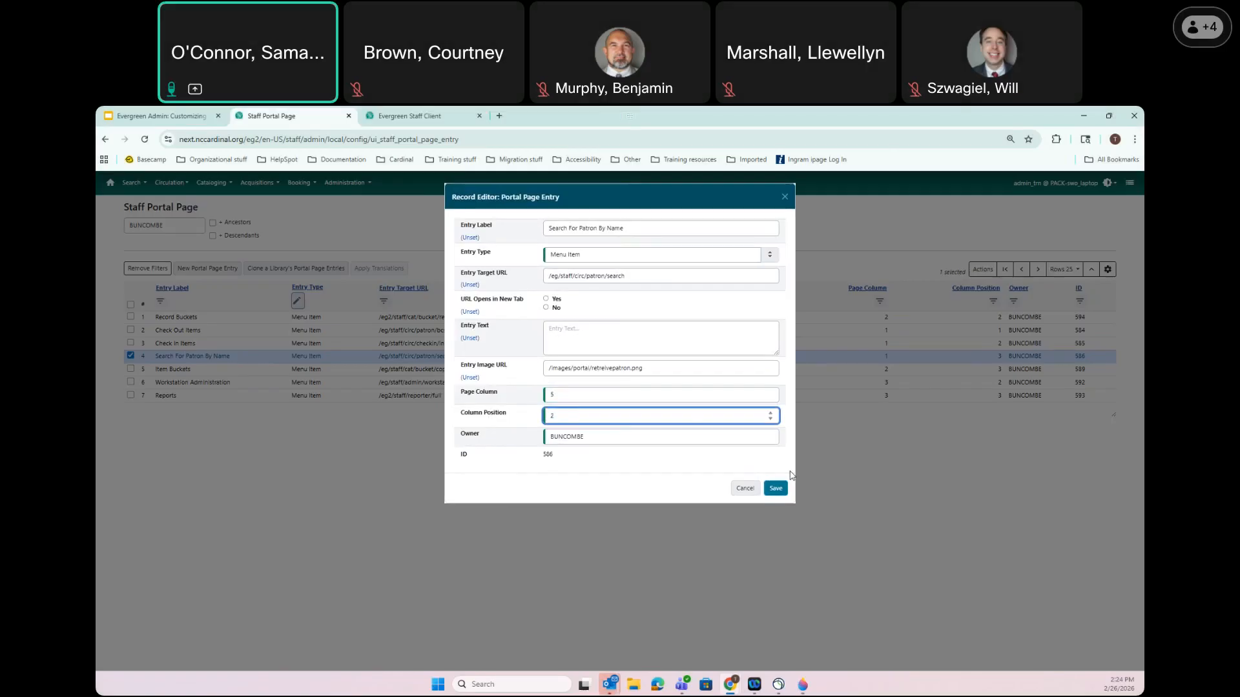
pyautogui.click(777, 489)
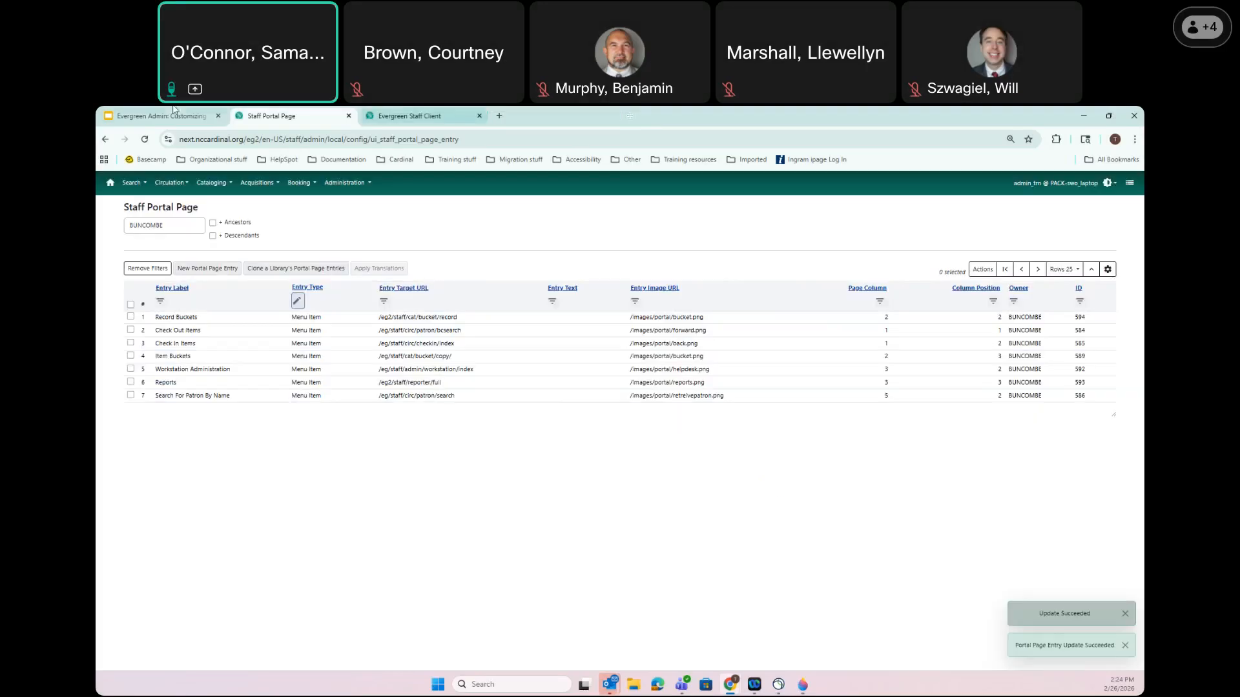
pyautogui.click(409, 117)
# Reload the home page to check the Patrons box, then go back to the Staff Portal Page list
pyautogui.click(144, 139)
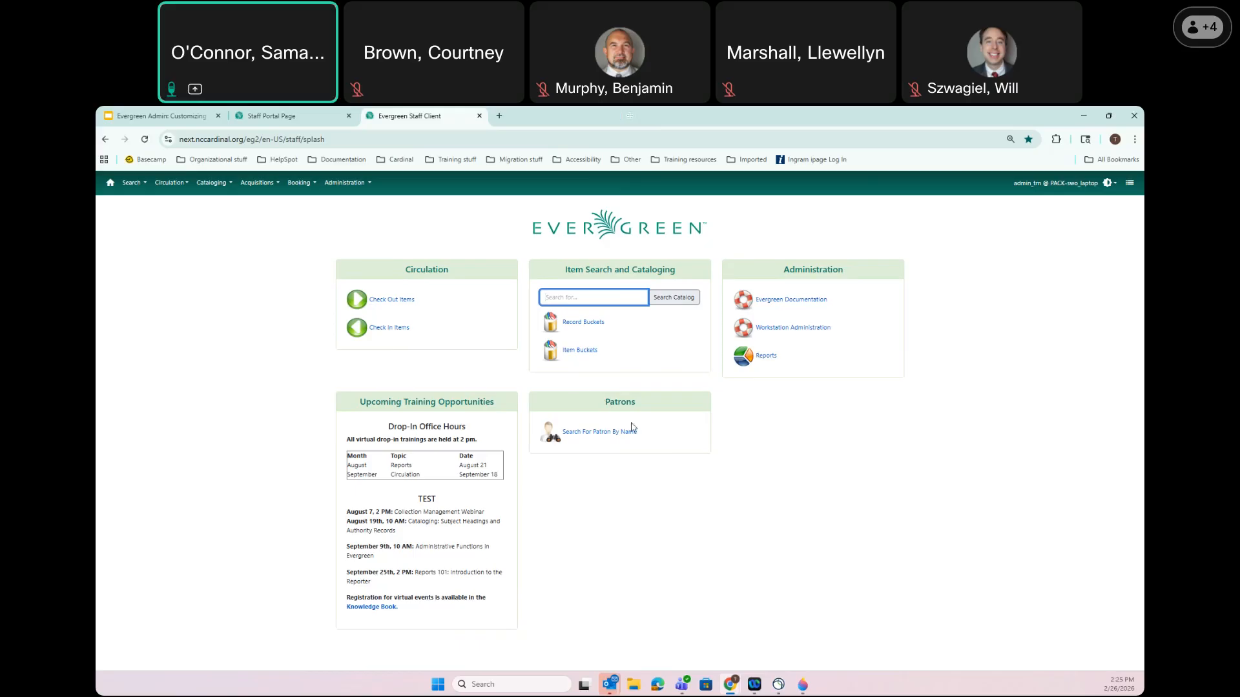
pyautogui.click(303, 116)
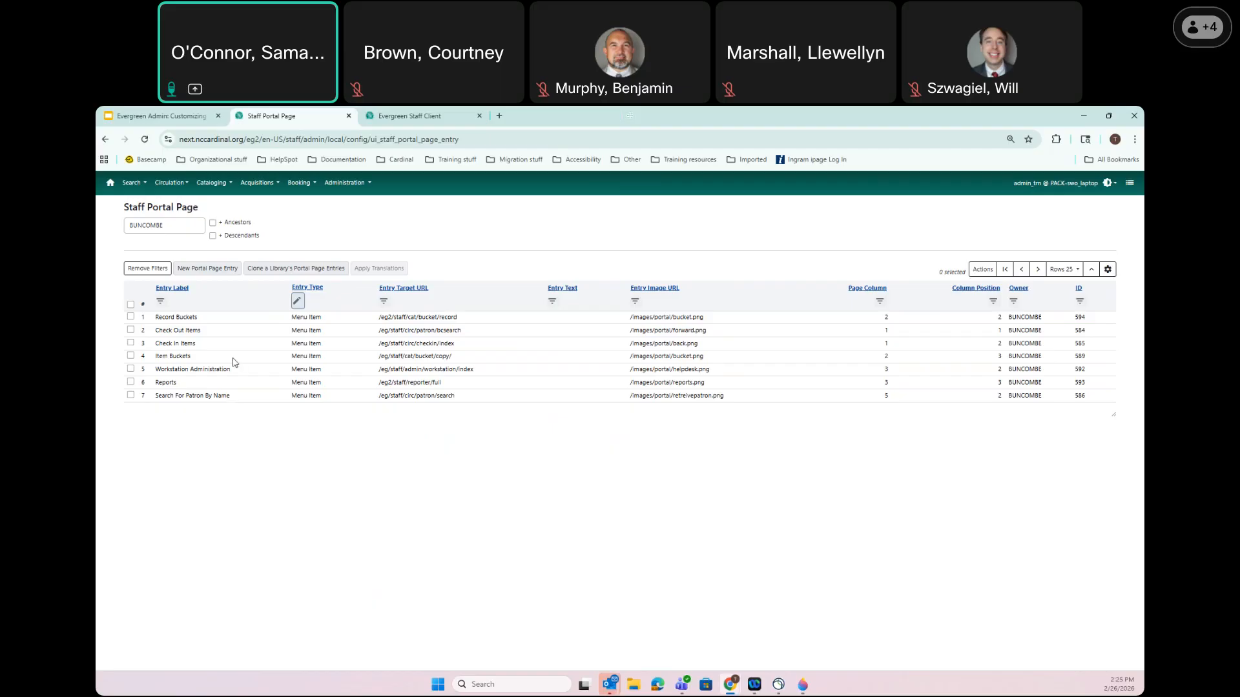
# Draft a new portal entry labelled 'Register New Patron' with Entry Type Menu Item
pyautogui.click(210, 271)
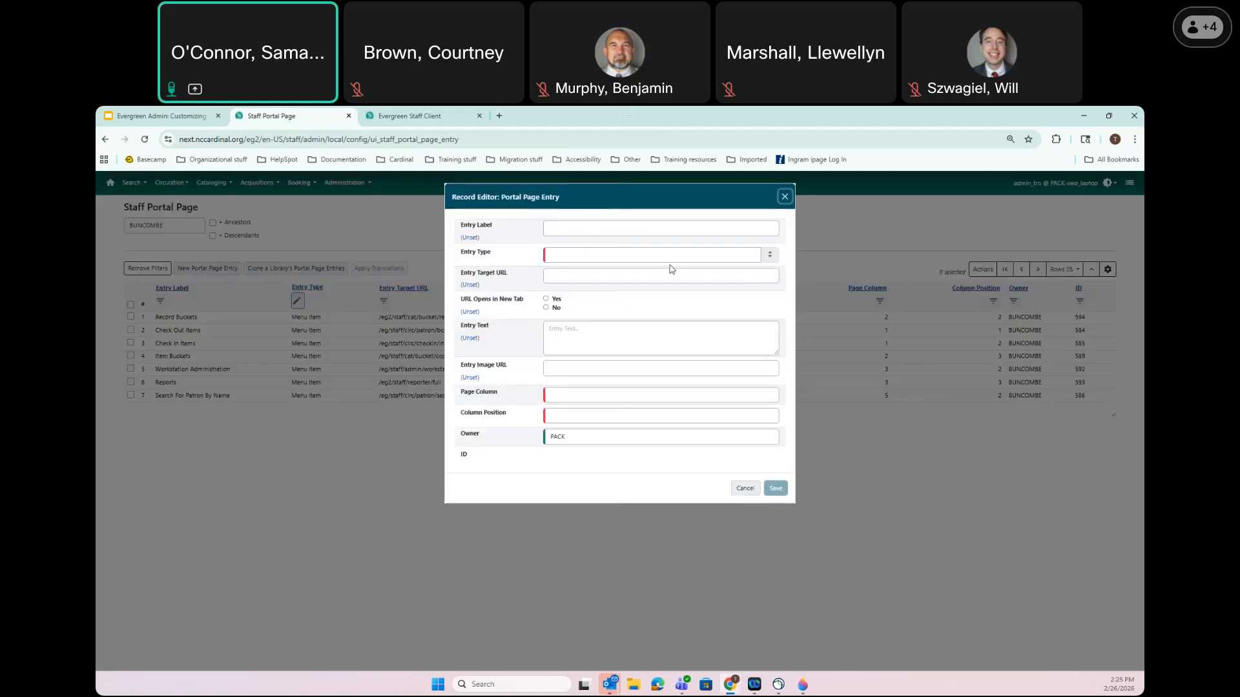
pyautogui.click(608, 231)
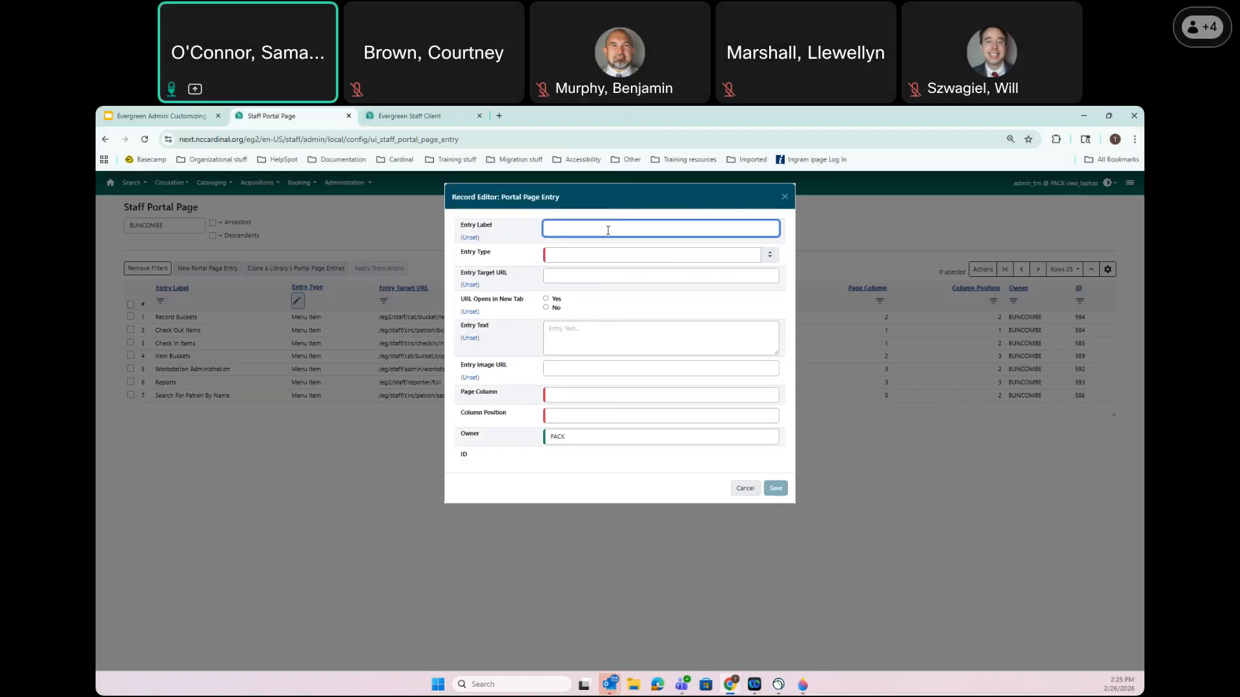
pyautogui.write('REgister')
pyautogui.press('BackSpace')
pyautogui.press('BackSpace')
pyautogui.press('BackSpace')
pyautogui.press('BackSpace')
pyautogui.press('BackSpace')
pyautogui.press('BackSpace')
pyautogui.press('BackSpace')
pyautogui.write('egiter')
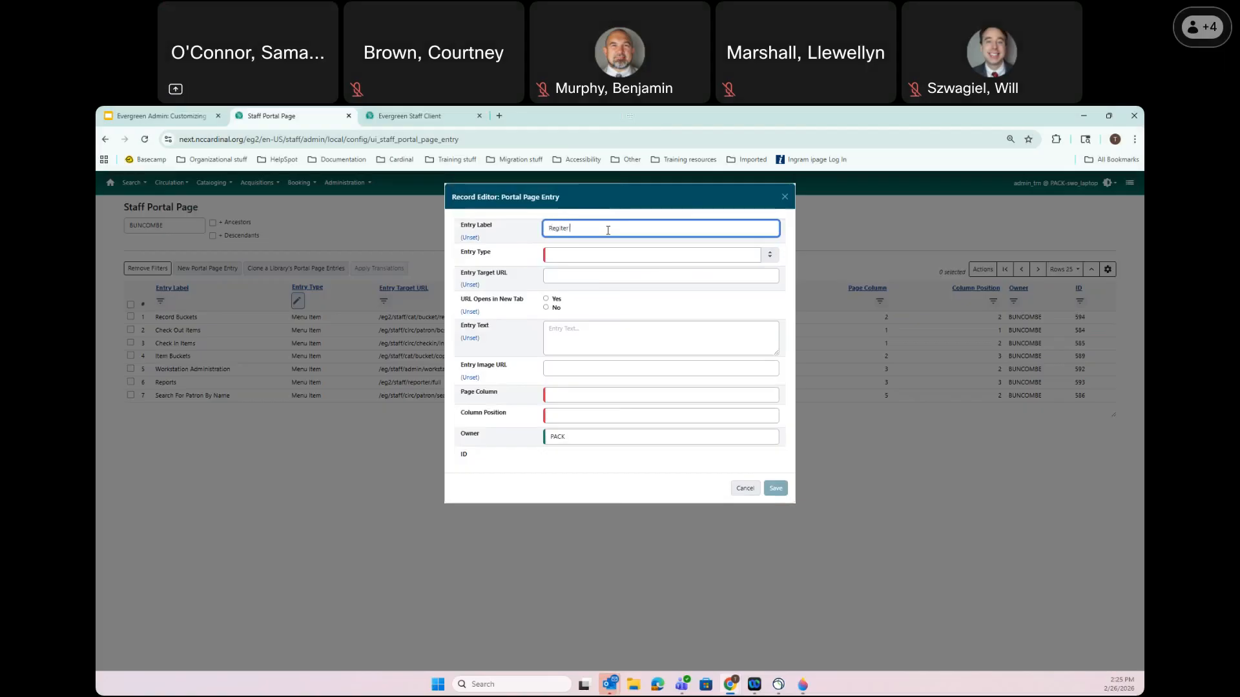
pyautogui.press('BackSpace')
pyautogui.press('BackSpace')
pyautogui.write('ter New Patron')
pyautogui.click(571, 255)
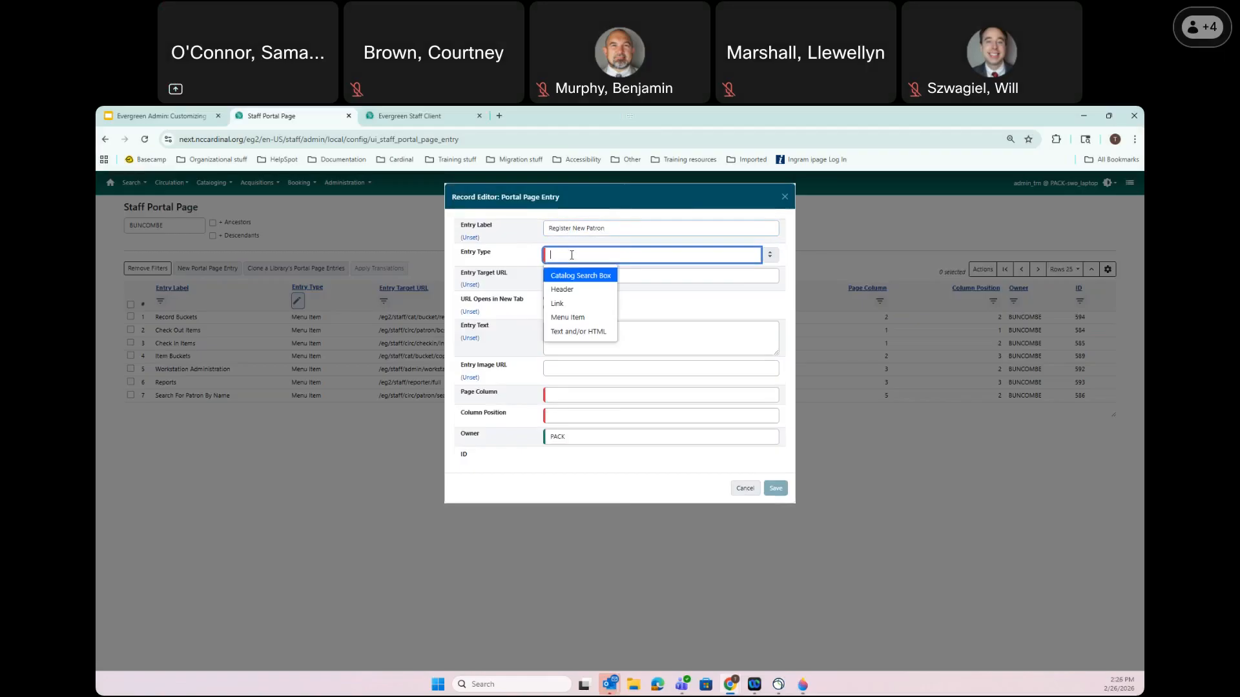
pyautogui.click(583, 318)
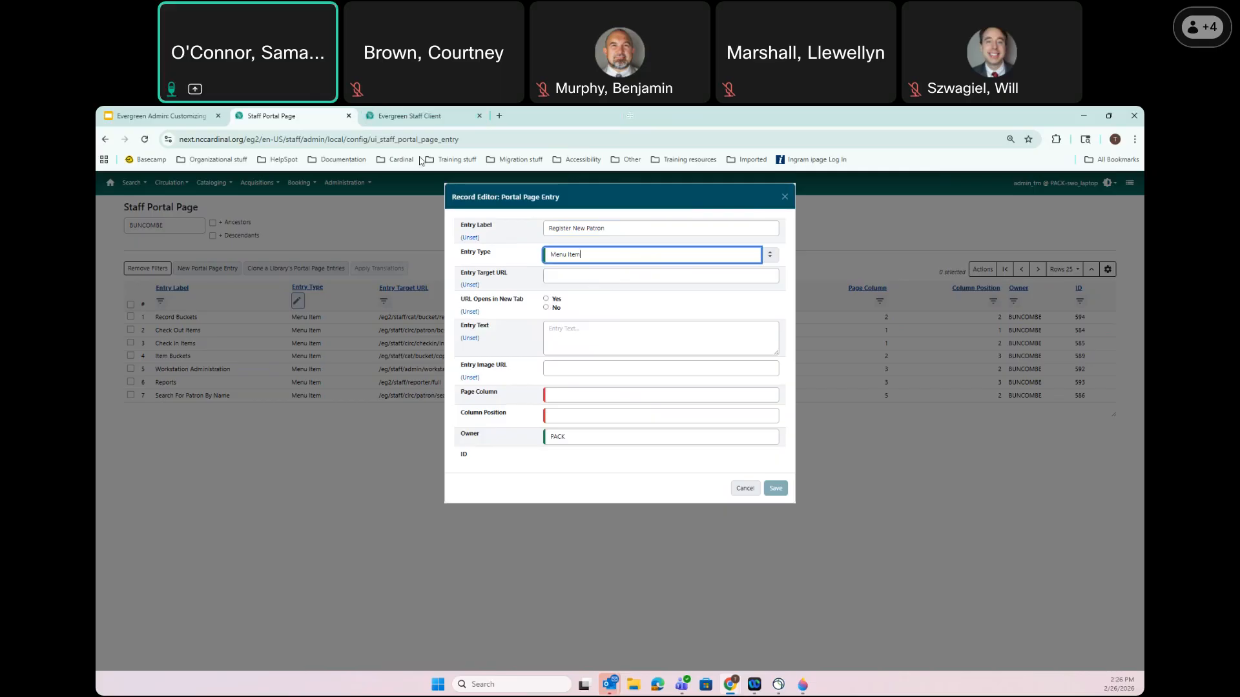
pyautogui.click(411, 115)
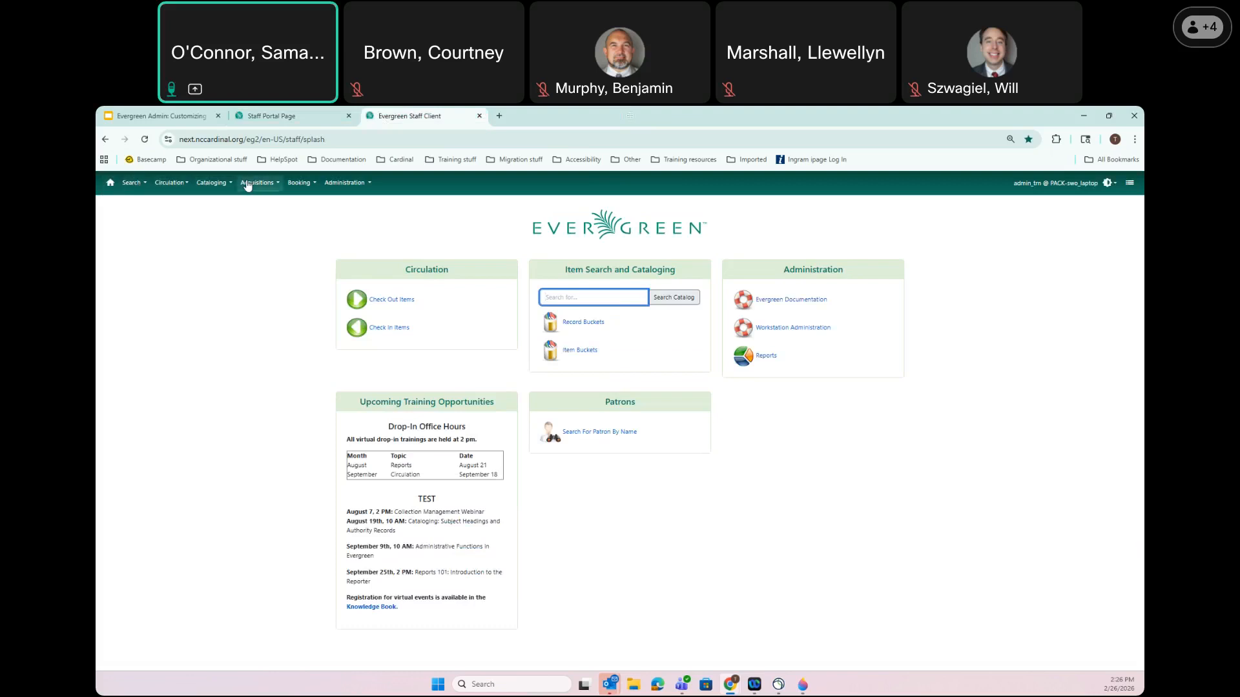
# Open Circulation > Register Patron and select the registration page's URL in the address bar
pyautogui.click(132, 182)
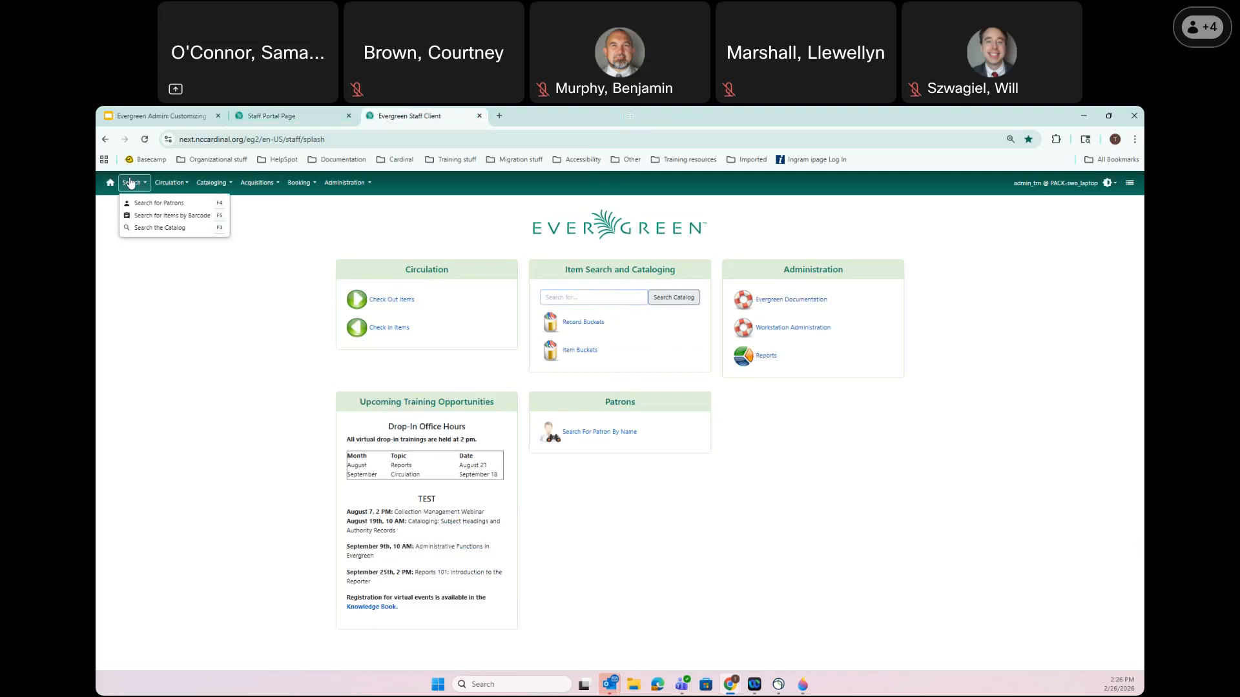
pyautogui.click(166, 184)
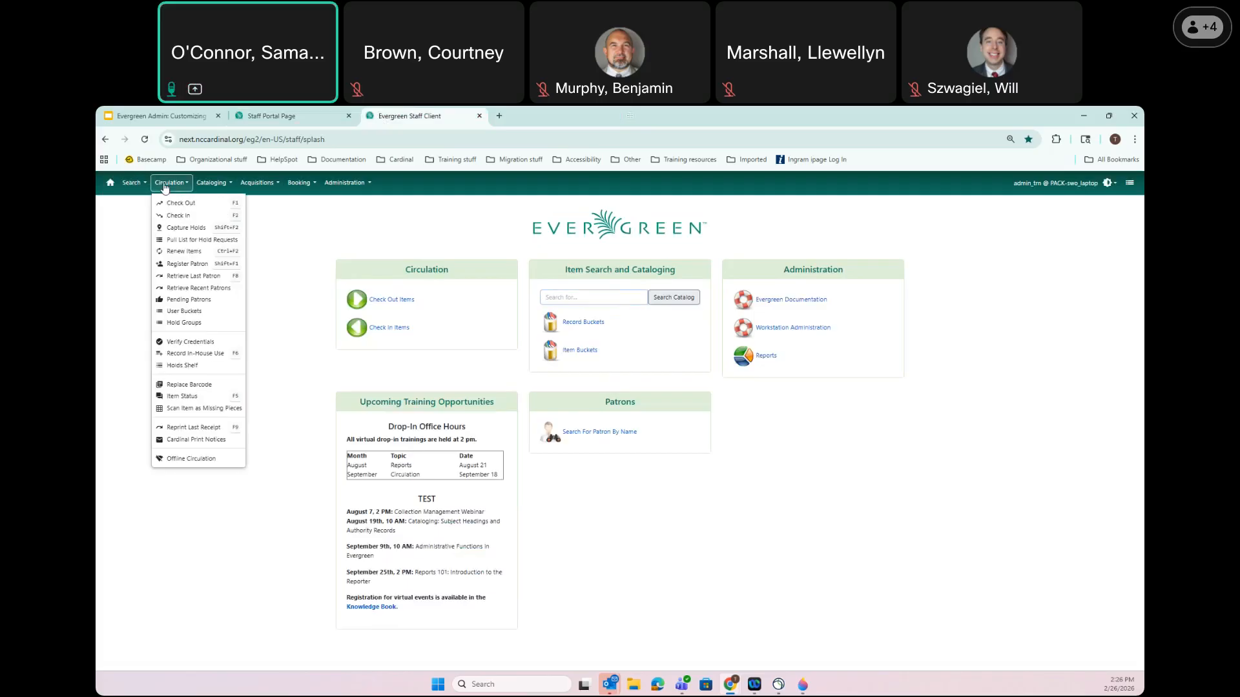
pyautogui.click(193, 264)
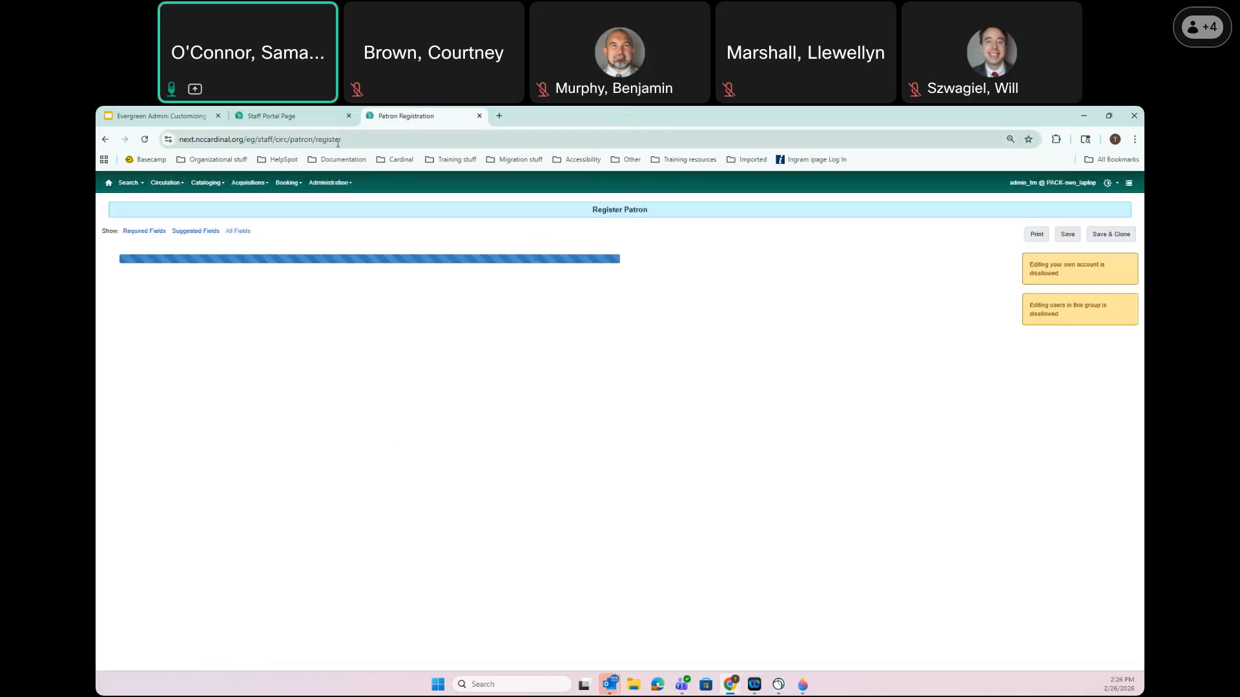
pyautogui.click(362, 140)
pyautogui.hotkey('ctrl', 'c')
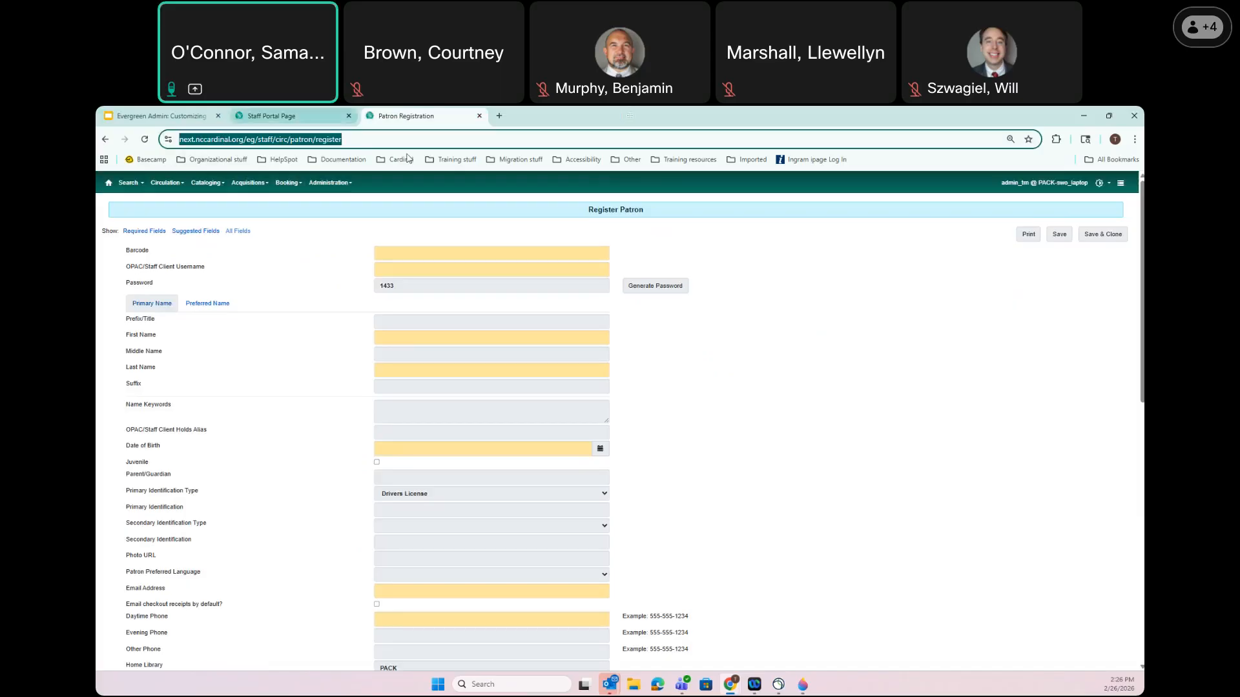
# Paste the patron register URL as the entry's target and set new tab to No
pyautogui.click(304, 114)
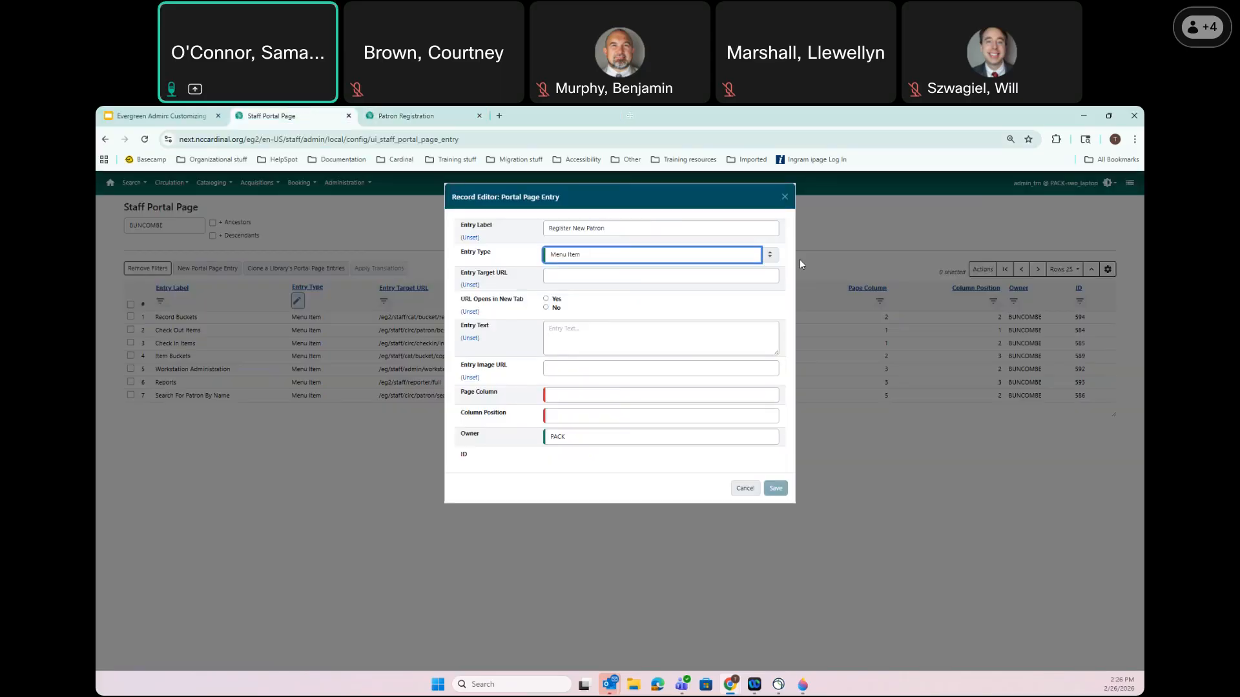
pyautogui.click(564, 277)
pyautogui.hotkey('ctrl', 'v')
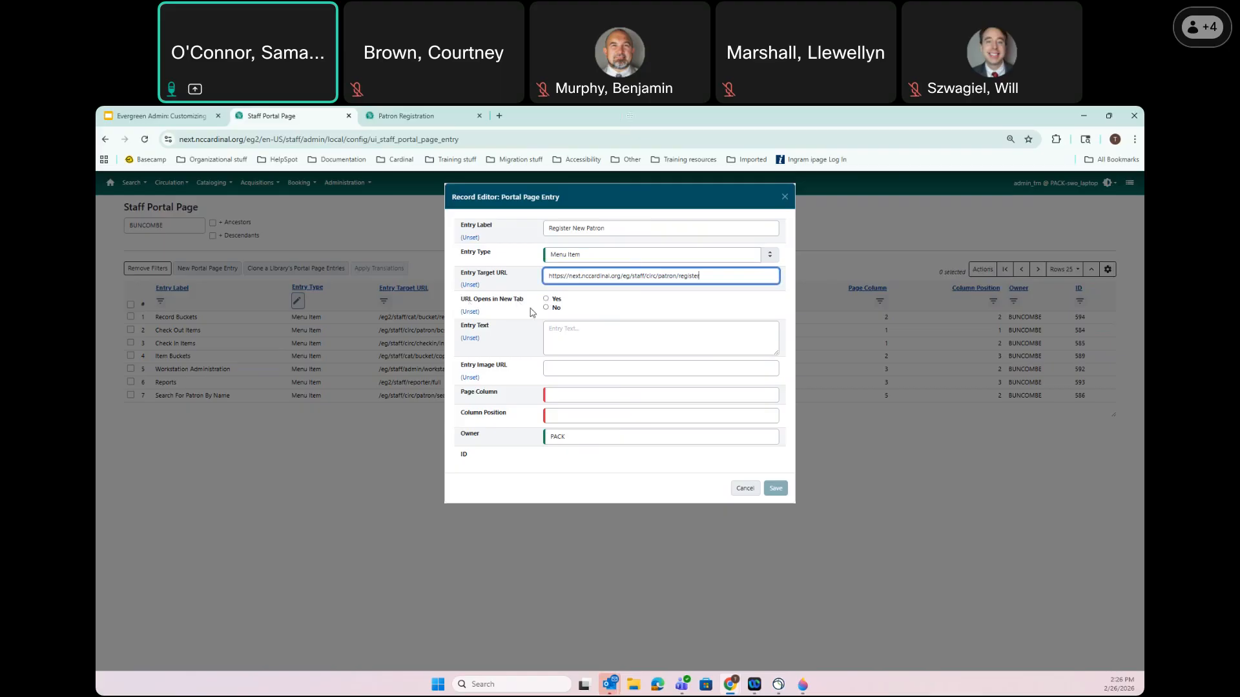
pyautogui.click(546, 308)
# Enter the Entry Text 'Register new patrons and staff accounts. Be sure to check IDs'
pyautogui.click(571, 329)
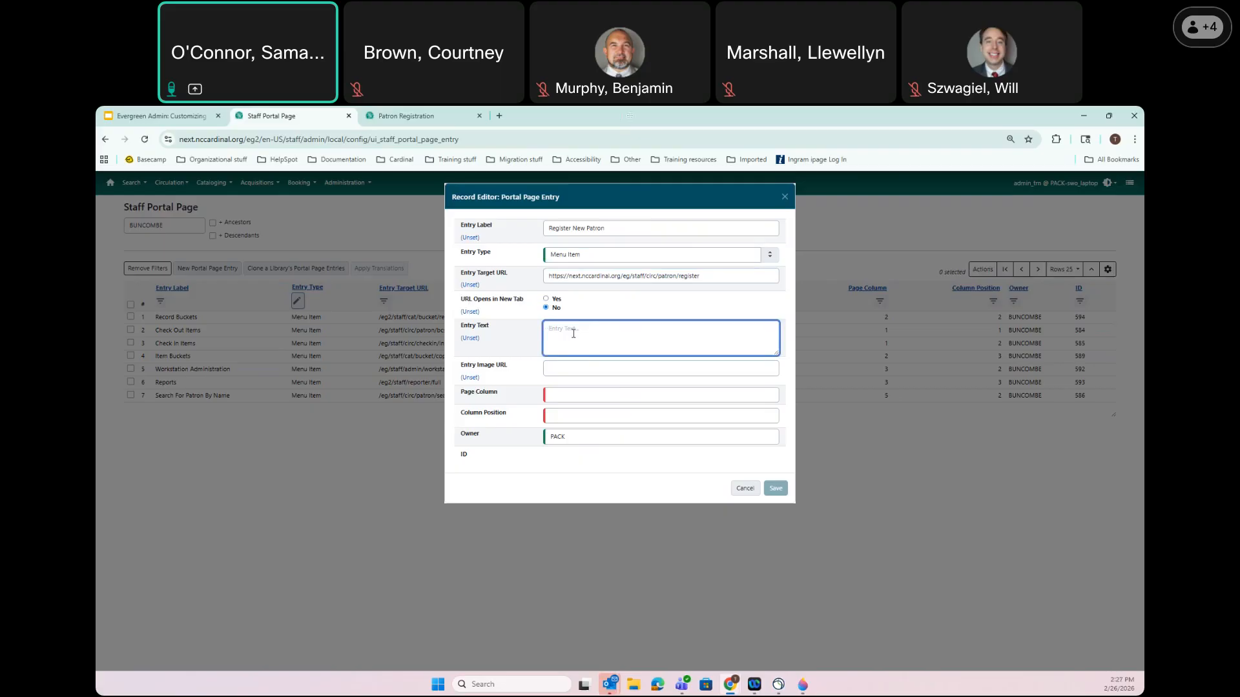
pyautogui.write('REgister new patrons')
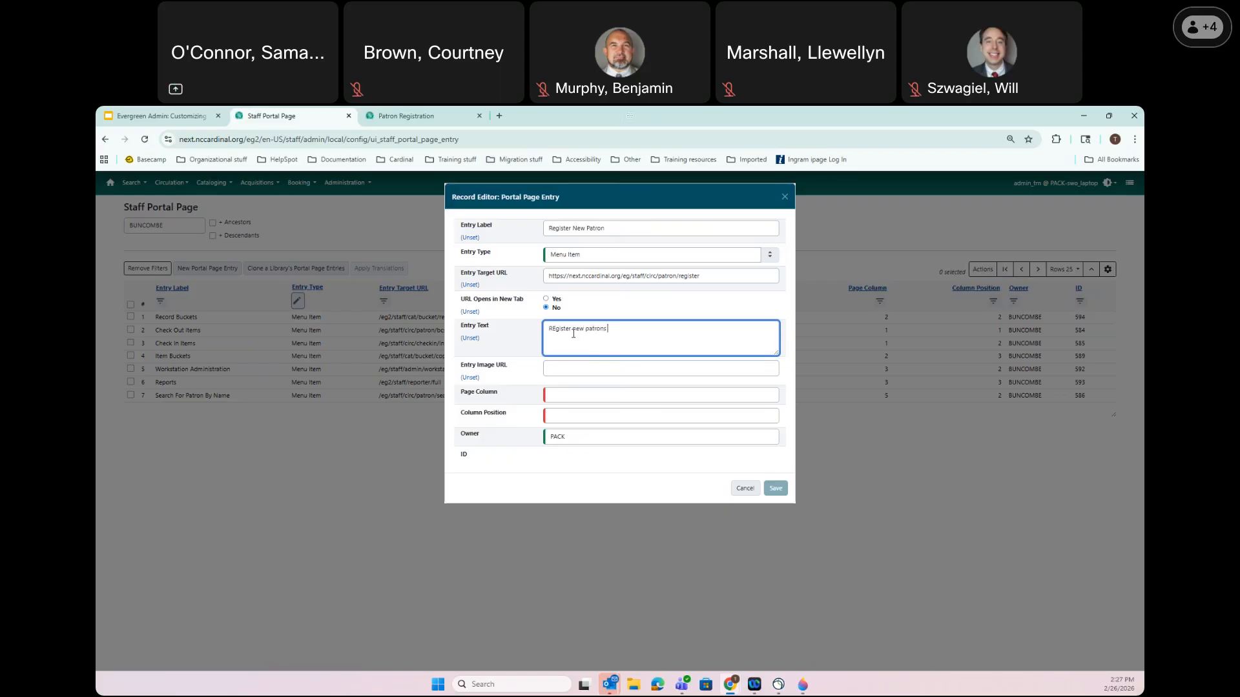
pyautogui.write(' and staff accounts. Be sure to check IDs!')
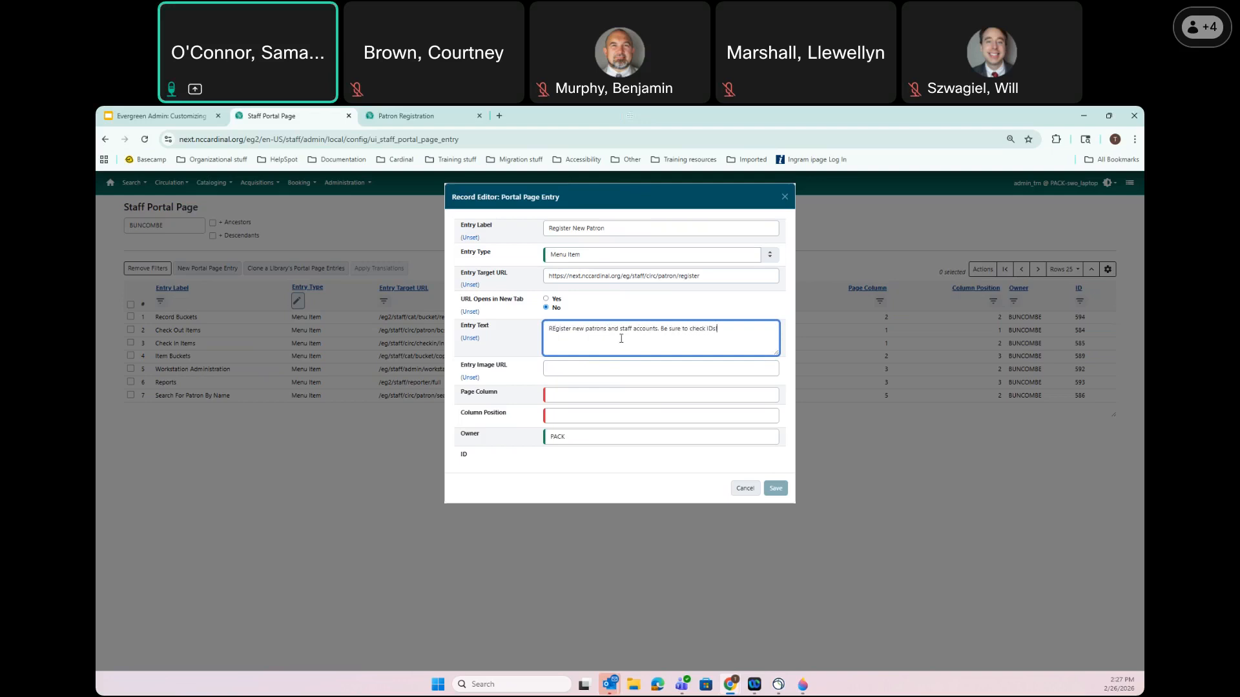
pyautogui.click(556, 330)
pyautogui.press('BackSpace')
pyautogui.write('e')
pyautogui.click(152, 116)
pyautogui.press('Right')
pyautogui.press('Right')
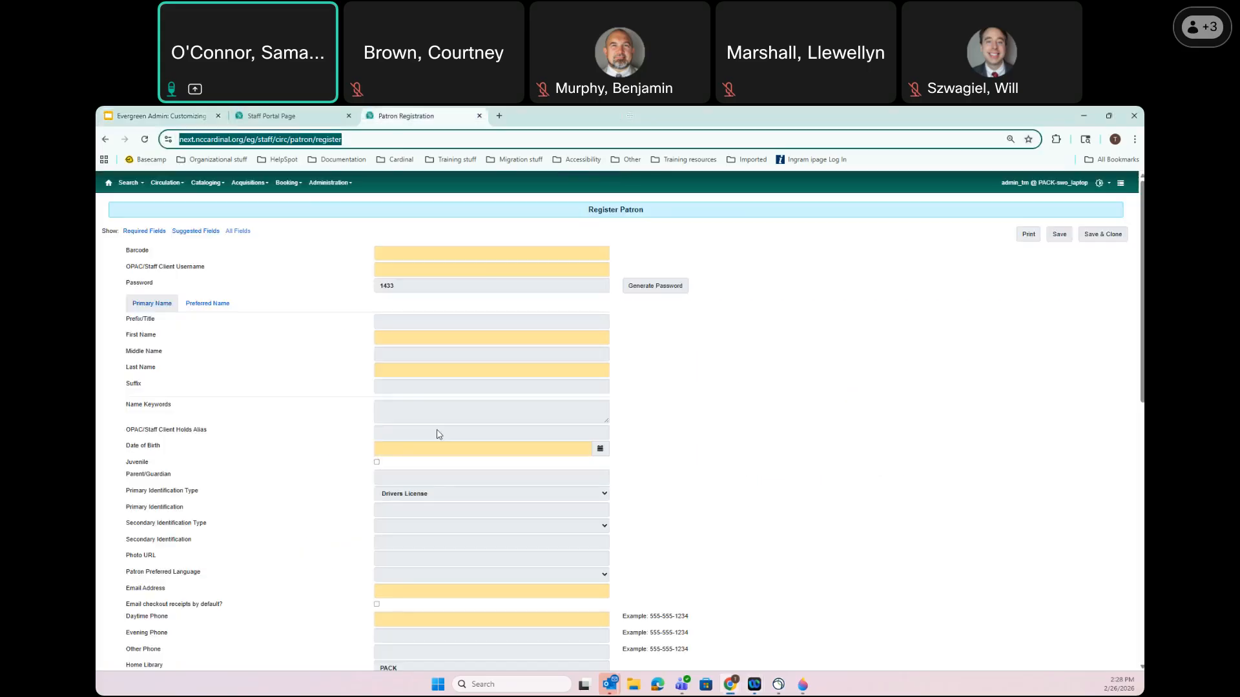
pyautogui.click(406, 116)
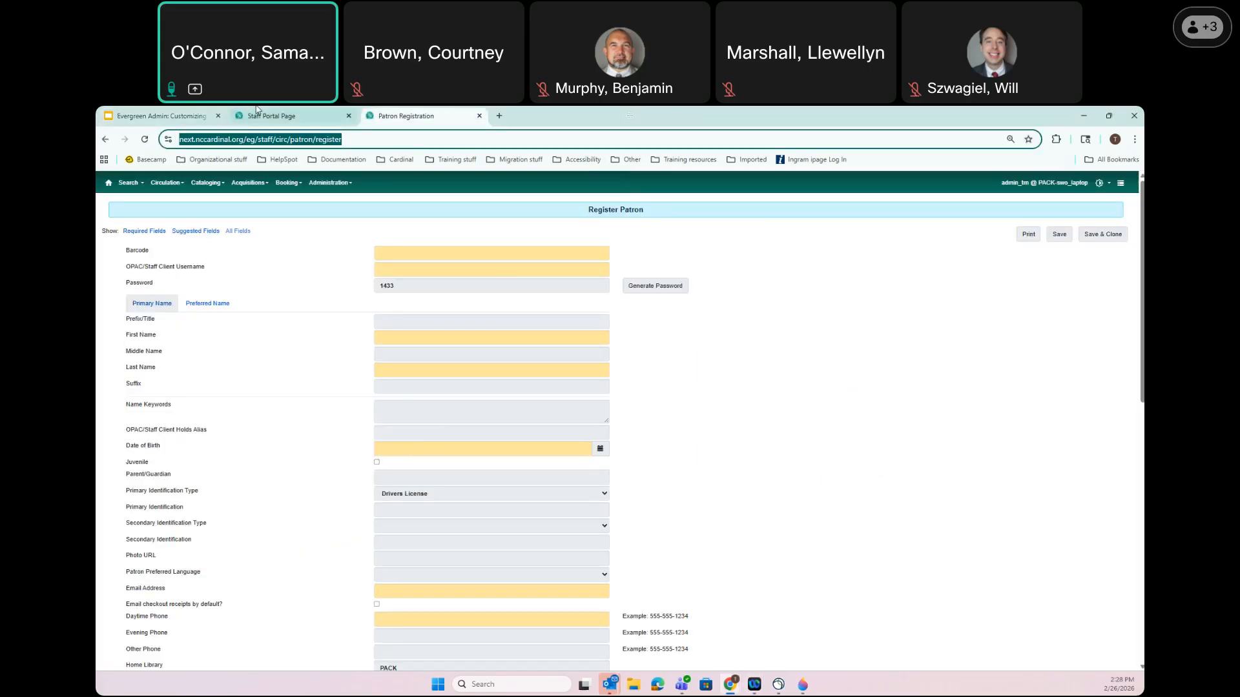
pyautogui.click(271, 116)
pyautogui.click(566, 366)
pyautogui.hotkey('ctrl', 'z')
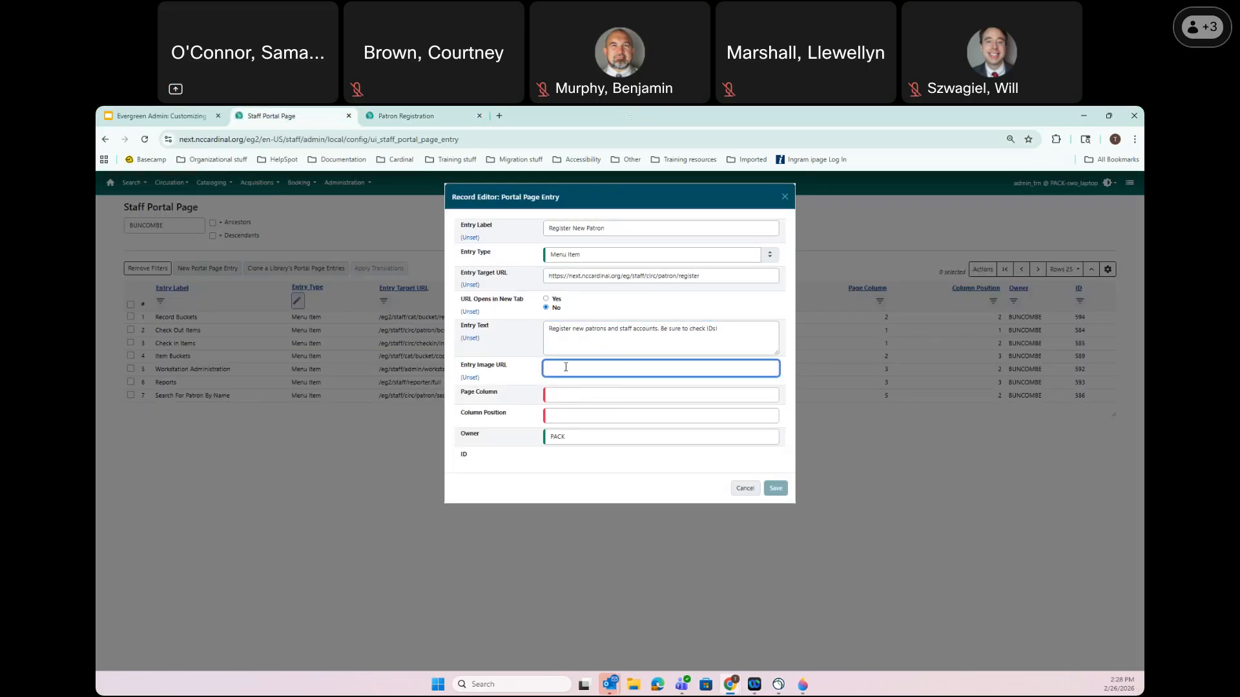
# Enter /images/portal/registerpatron.png as the entry's image URL
pyautogui.click(567, 368)
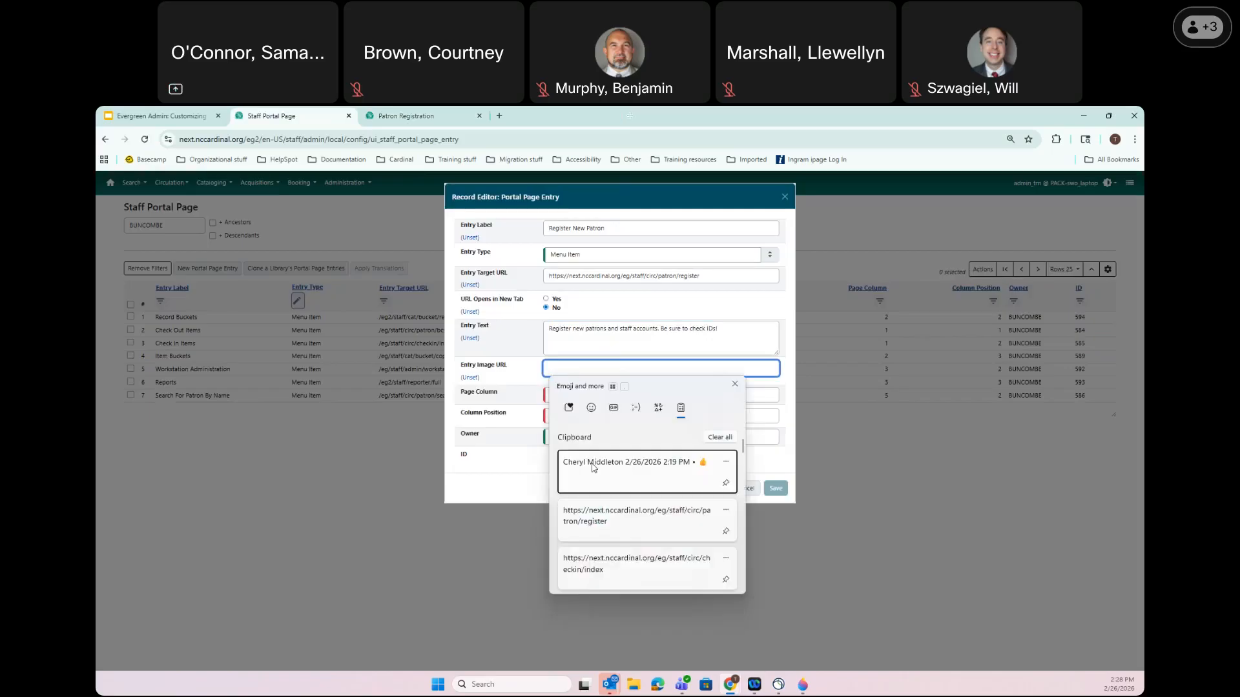
pyautogui.click(734, 385)
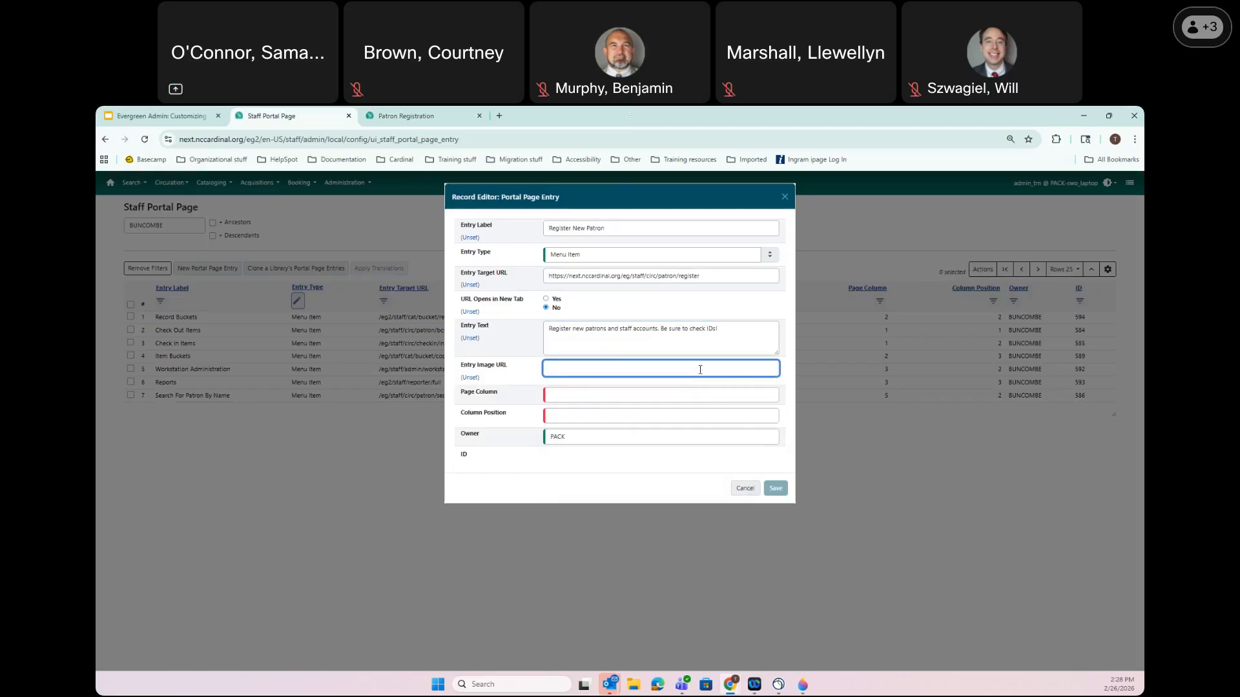
pyautogui.write('/images/po')
pyautogui.write('rtal/register')
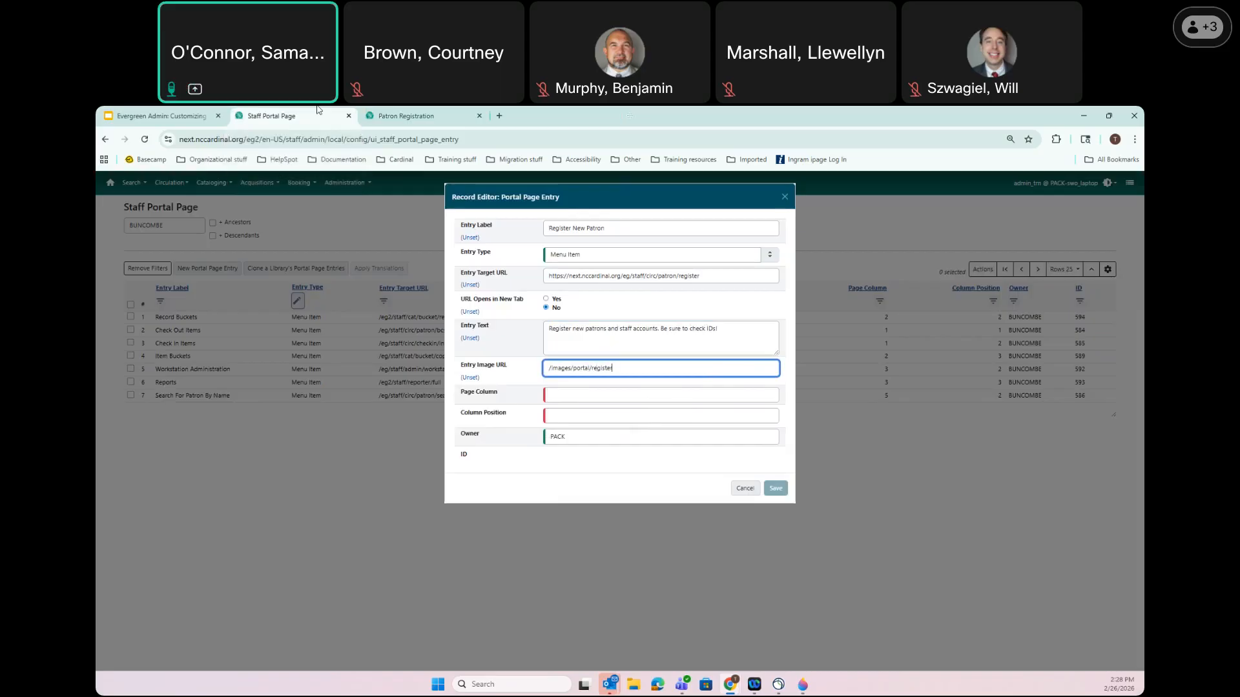
pyautogui.write('patiron.png')
# Place the entry in page column 5, position 3 with owner BUNCOMBE, and save it
pyautogui.click(574, 400)
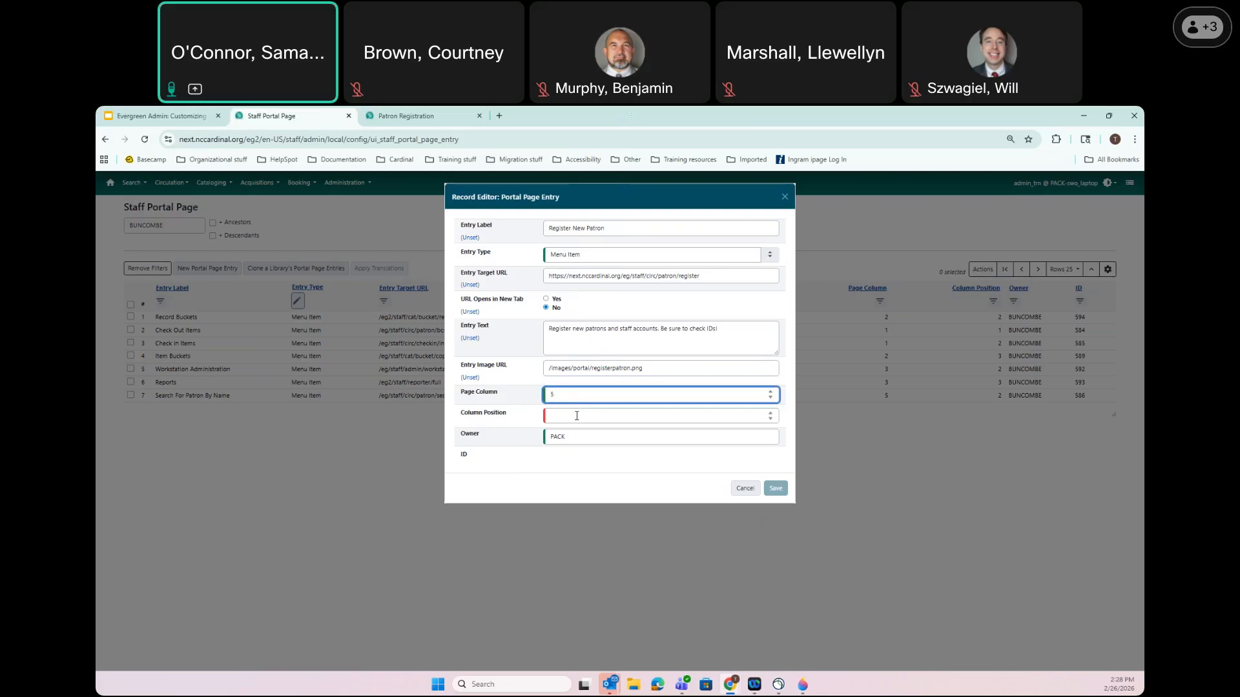
pyautogui.click(576, 416)
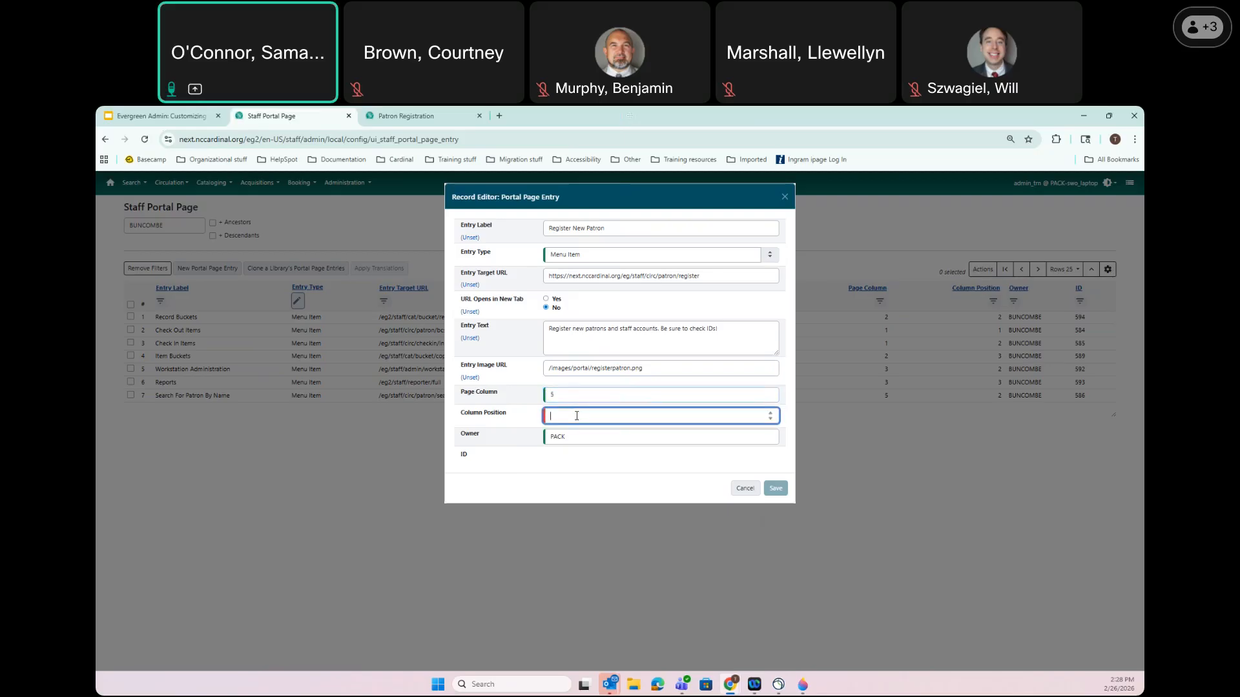
pyautogui.write('3')
pyautogui.press('Tab')
pyautogui.write('bu')
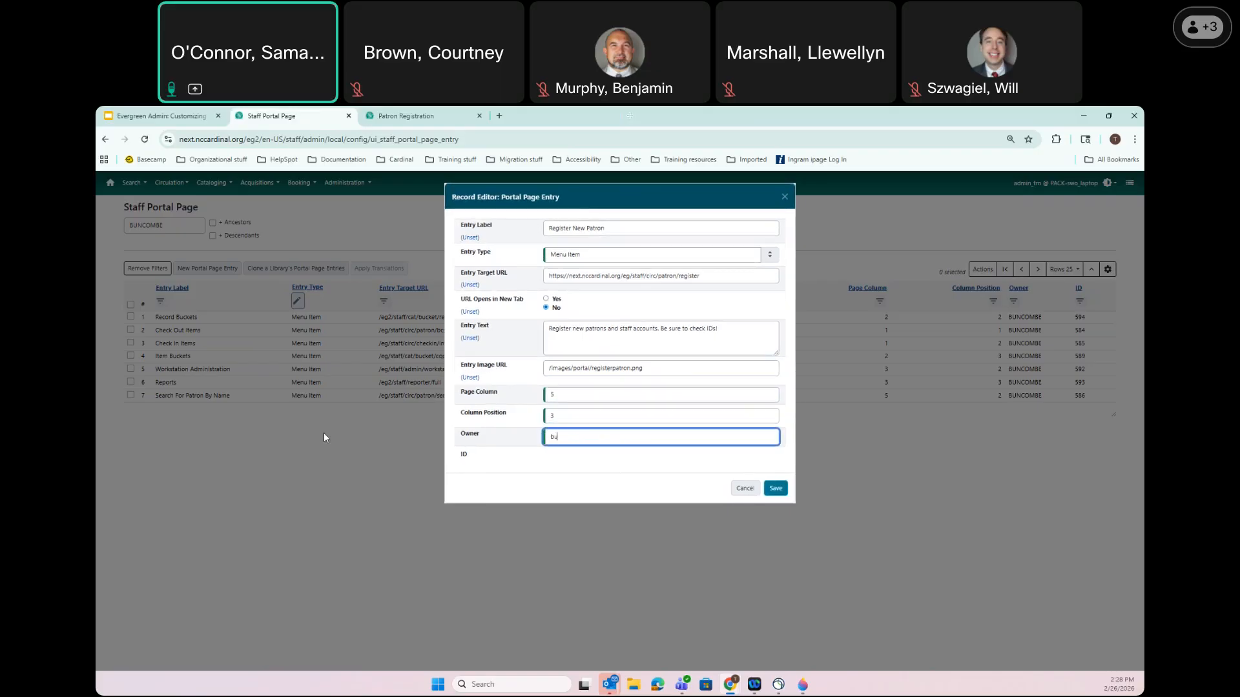
pyautogui.write('ncom')
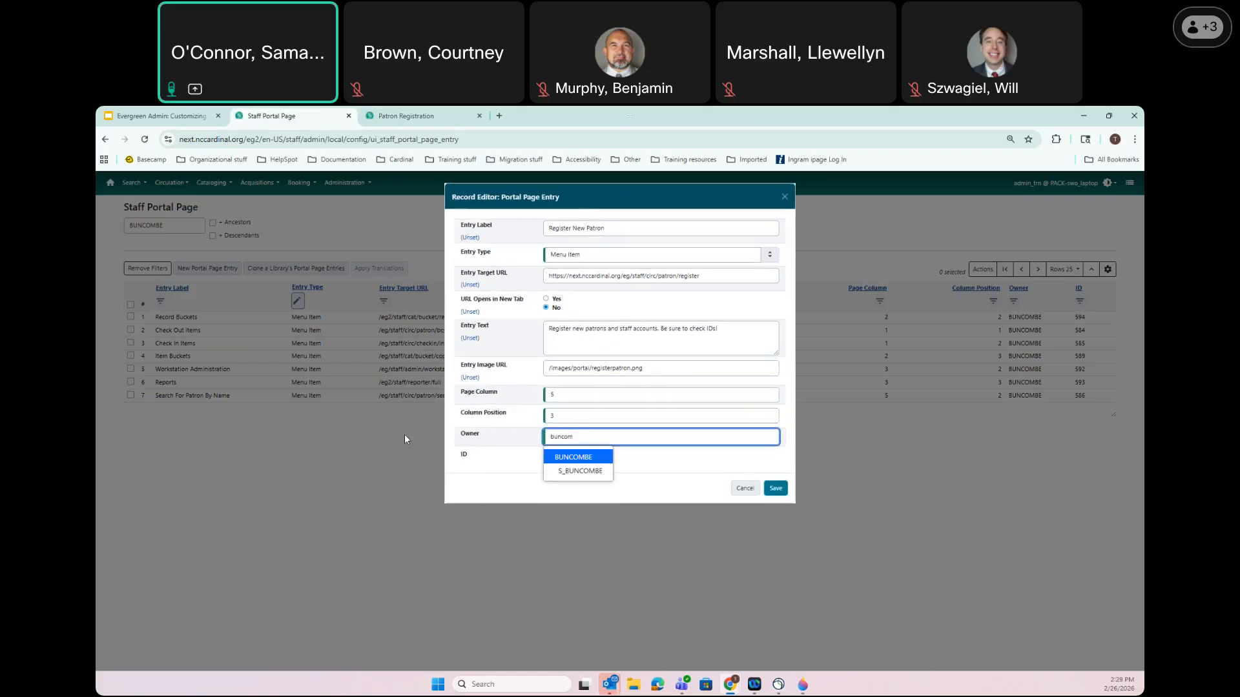
pyautogui.click(594, 460)
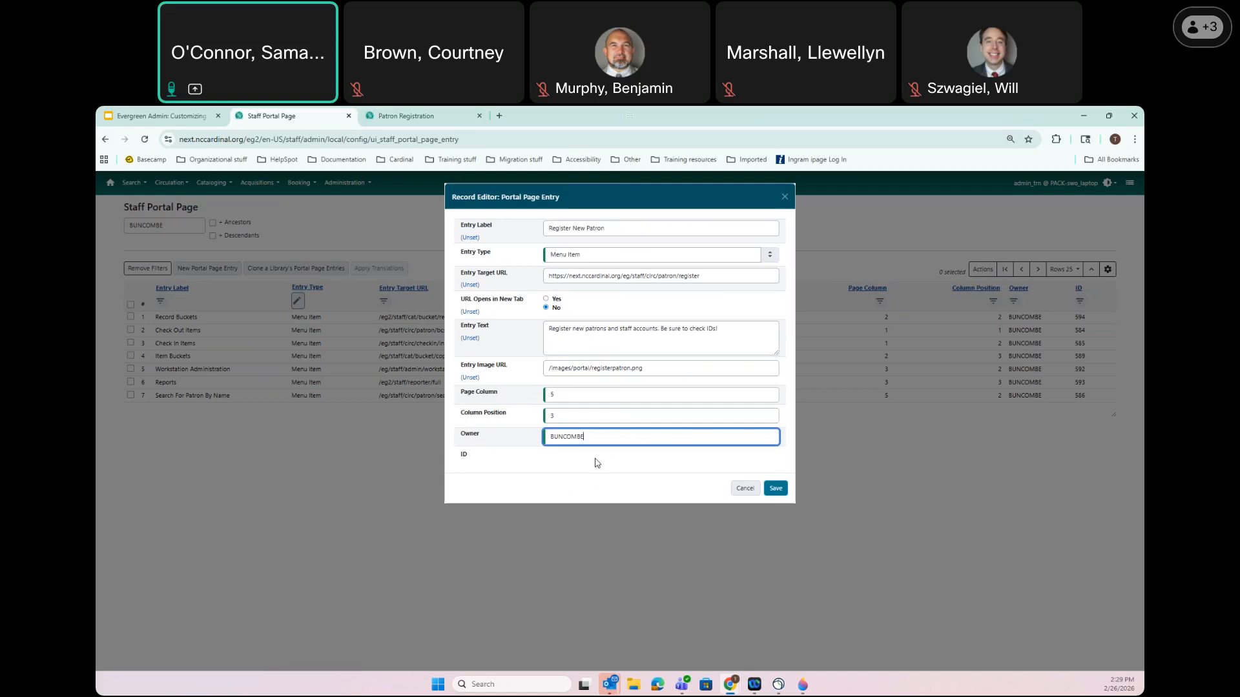
pyautogui.click(774, 491)
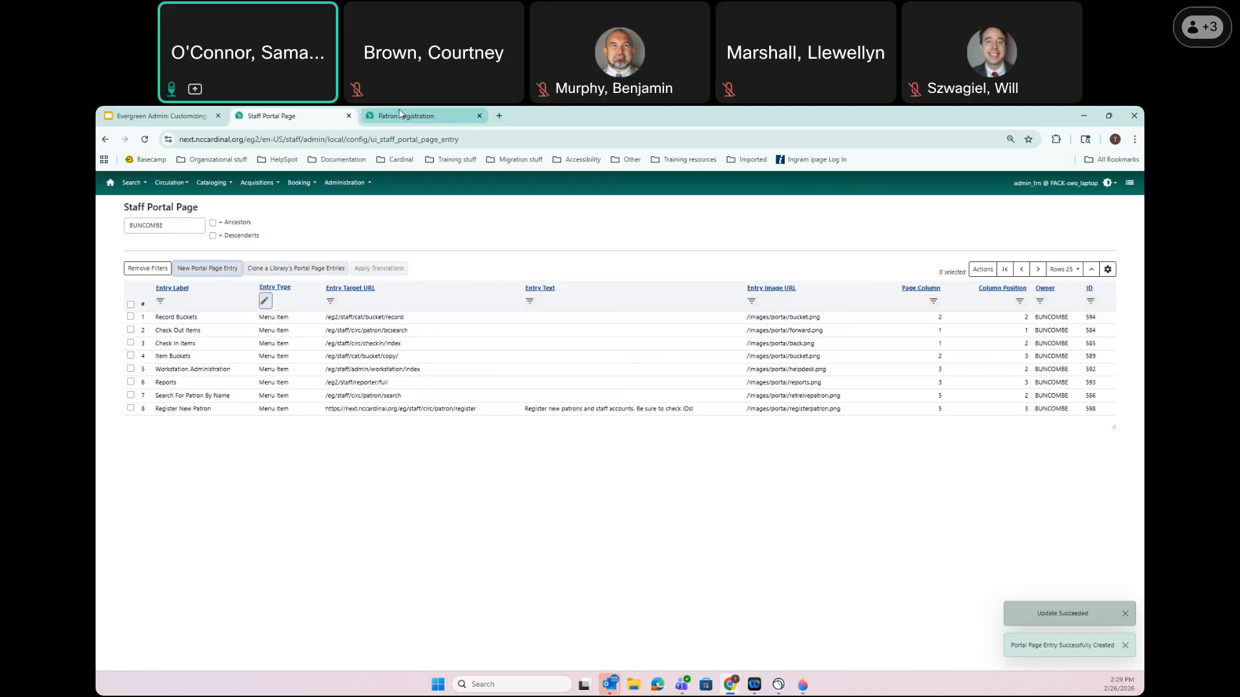
# Move between the home page and the Staff Portal Page list, ending on the eight Menu Item entries
pyautogui.click(406, 115)
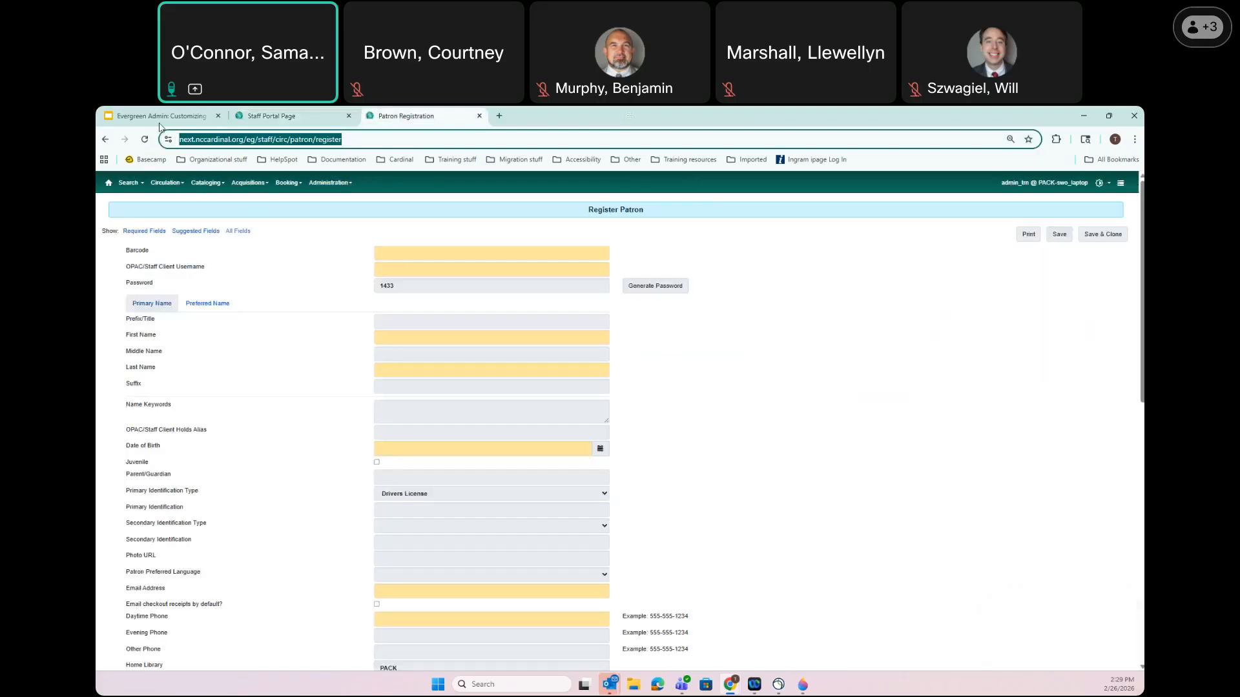
pyautogui.click(108, 182)
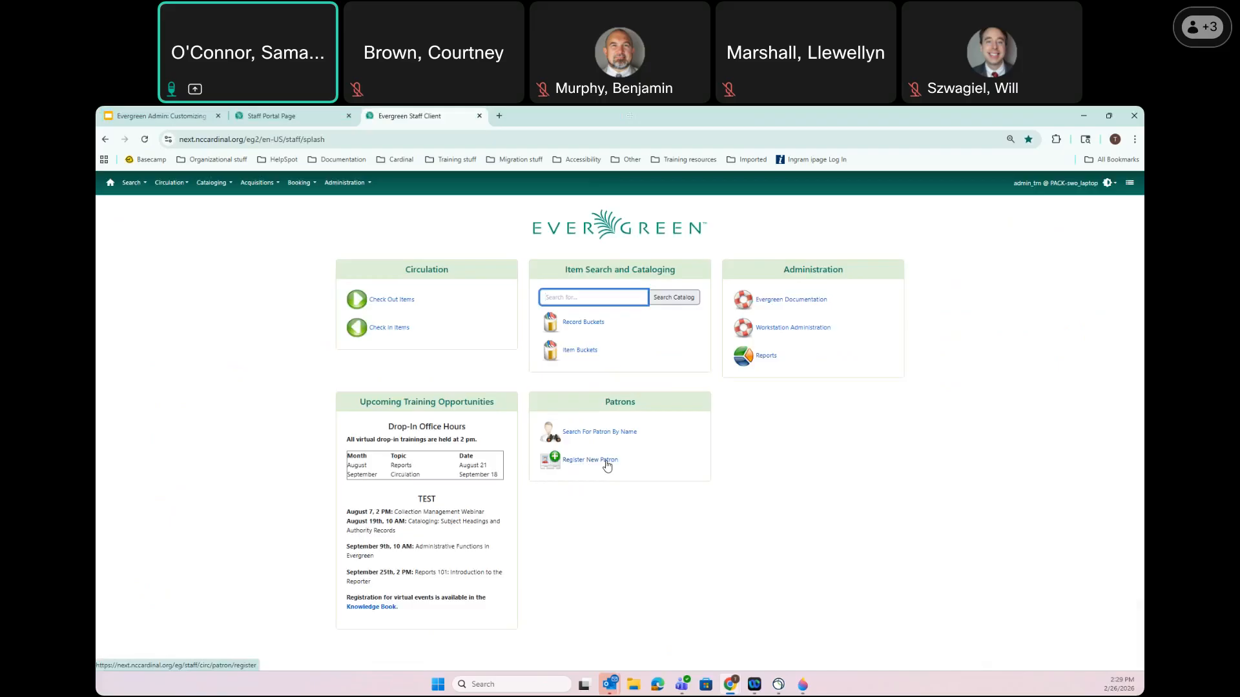
pyautogui.click(312, 115)
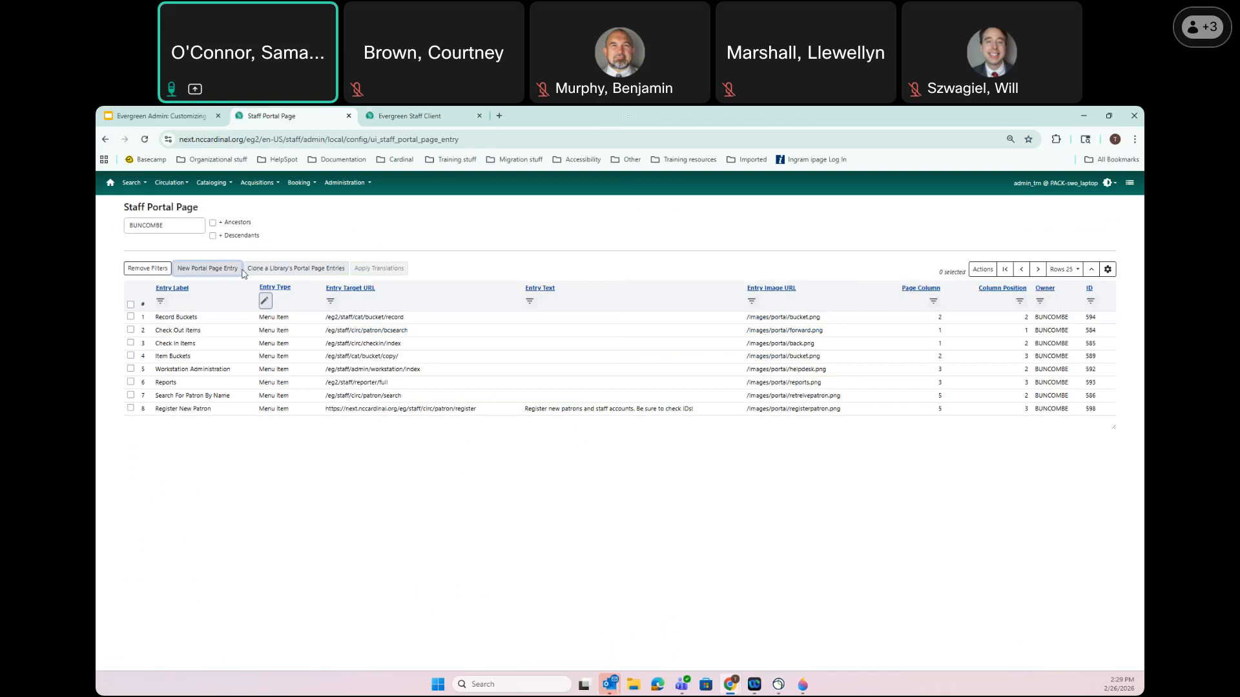
pyautogui.click(399, 122)
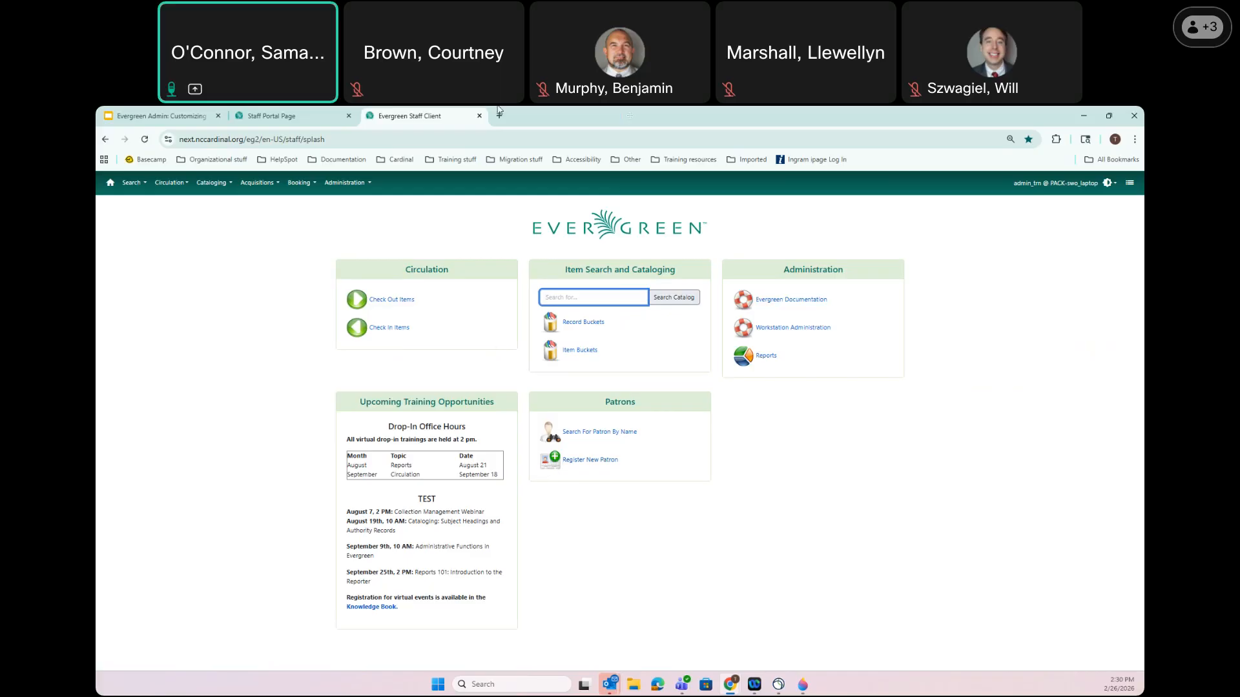
pyautogui.click(300, 115)
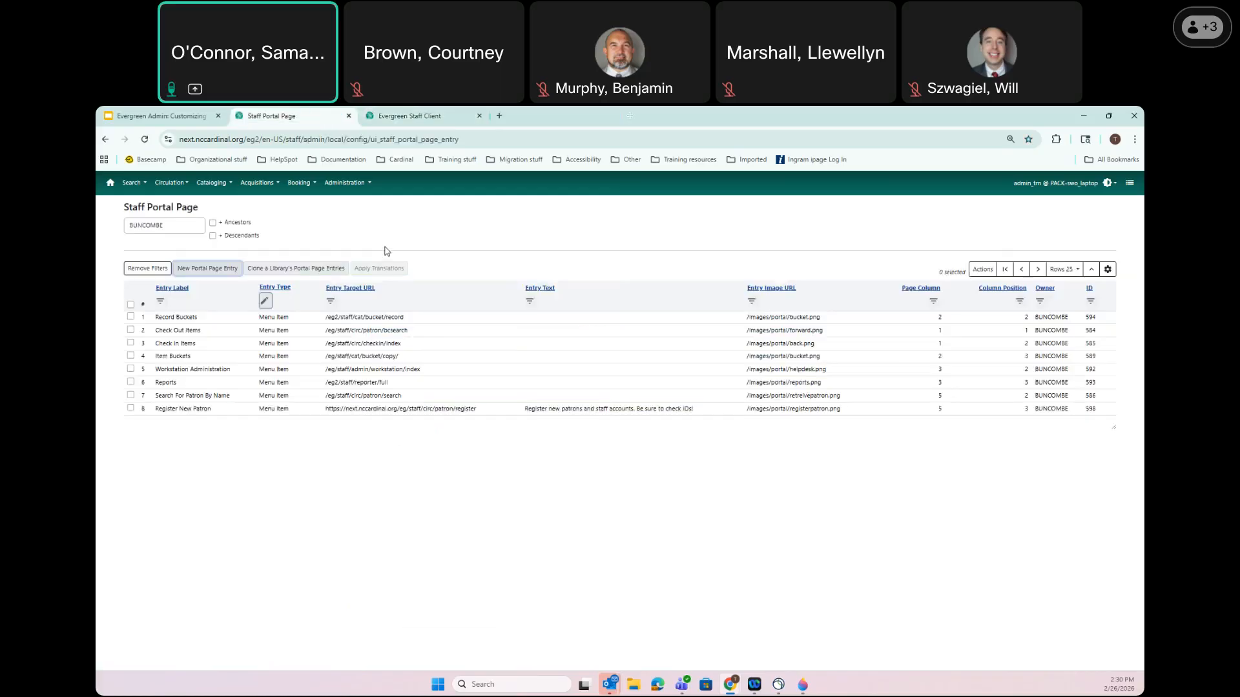
# Create a Text and/or HTML entry 'Reminder!' reading 'Be sure to check IDs before making new patron cards'
pyautogui.click(199, 272)
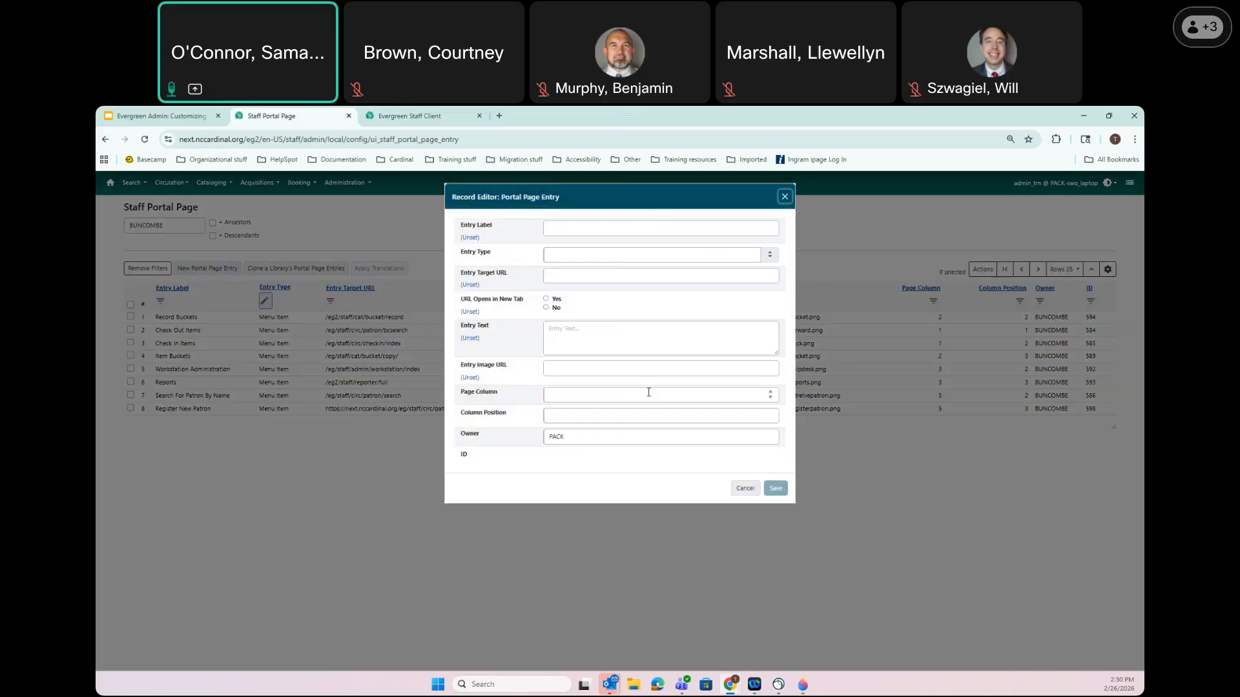
pyautogui.click(573, 228)
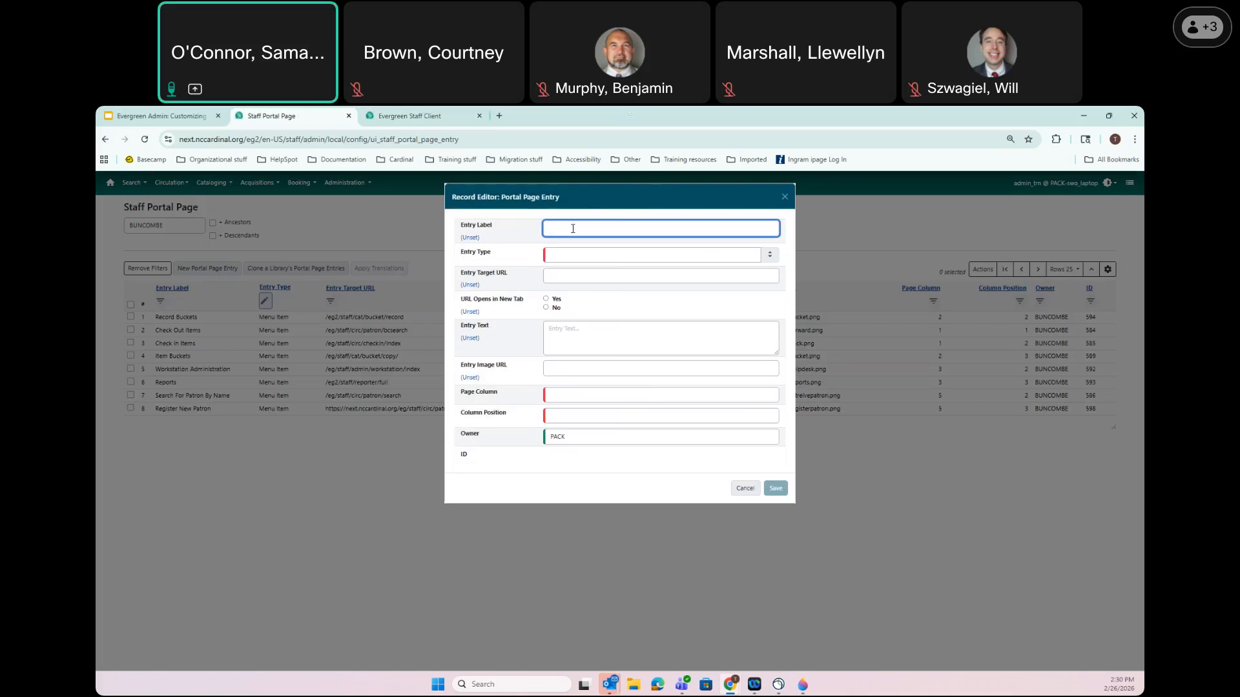
pyautogui.write('Reminder!')
pyautogui.click(558, 254)
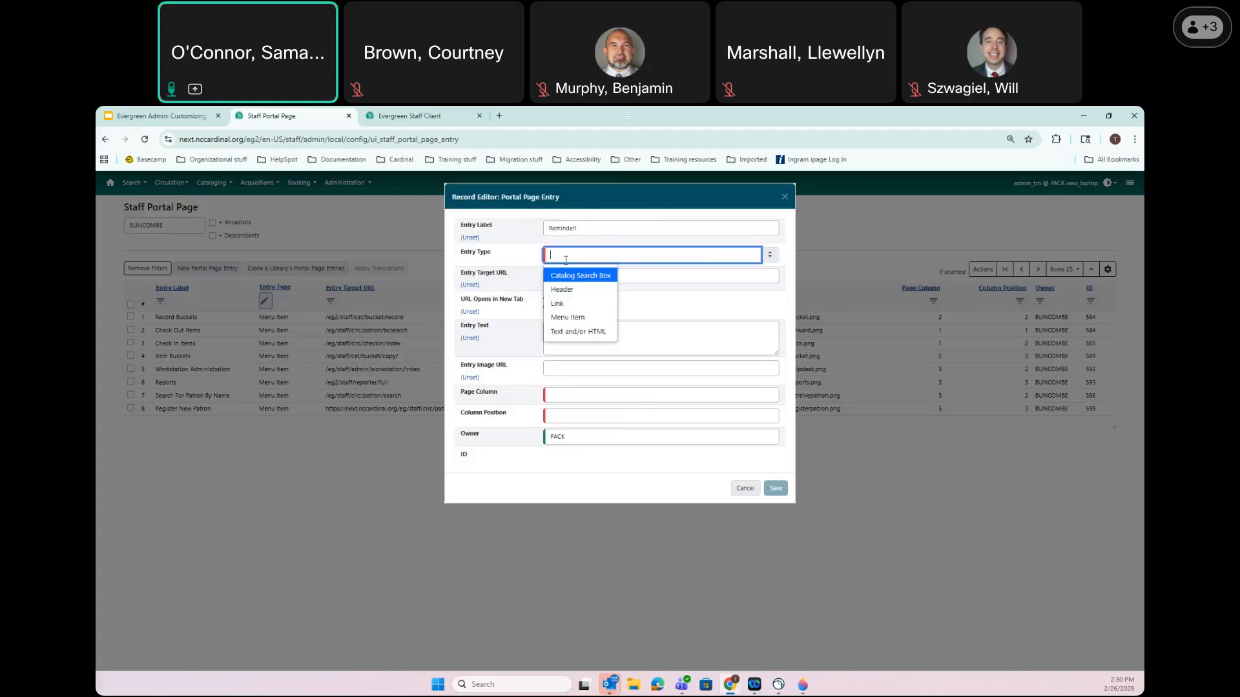
pyautogui.click(579, 333)
pyautogui.click(562, 279)
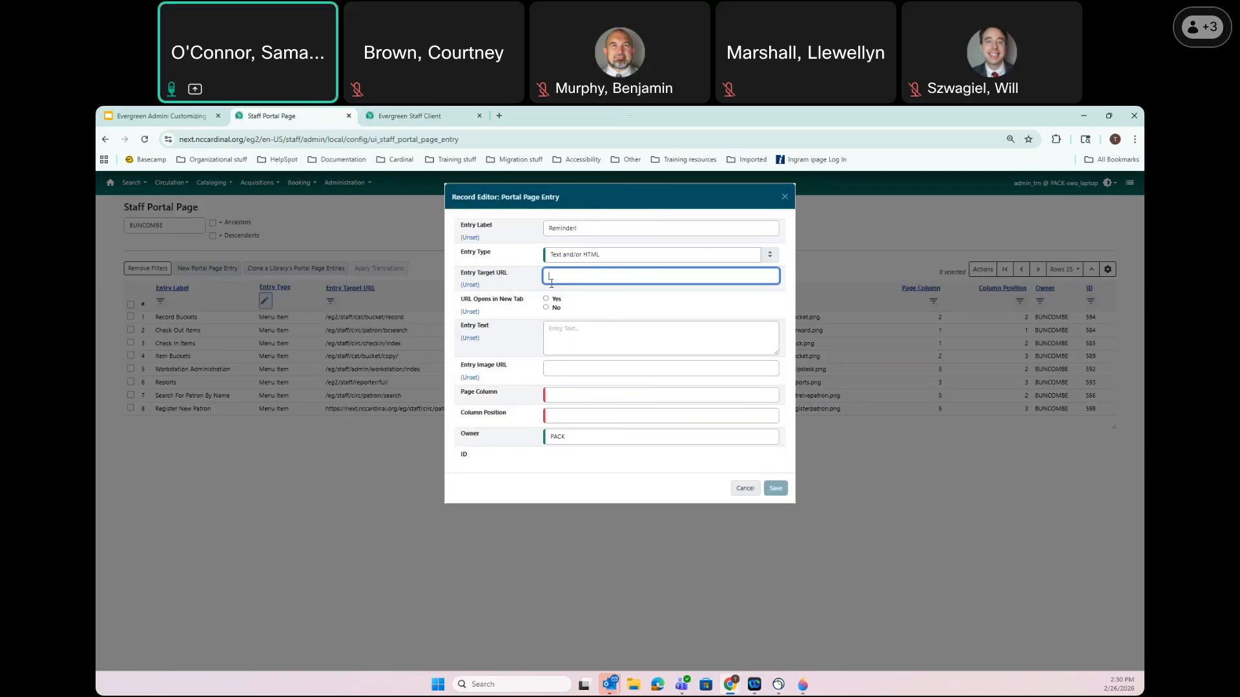
pyautogui.click(585, 330)
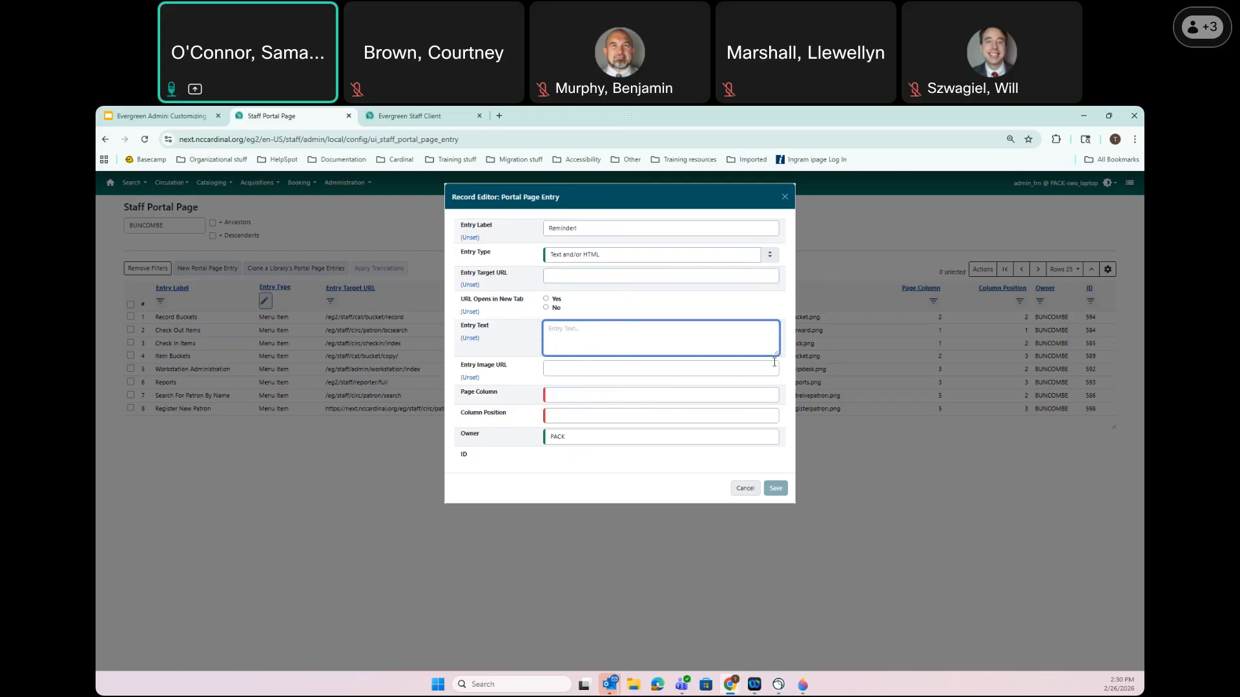
pyautogui.write('Be sure to check IDs before making')
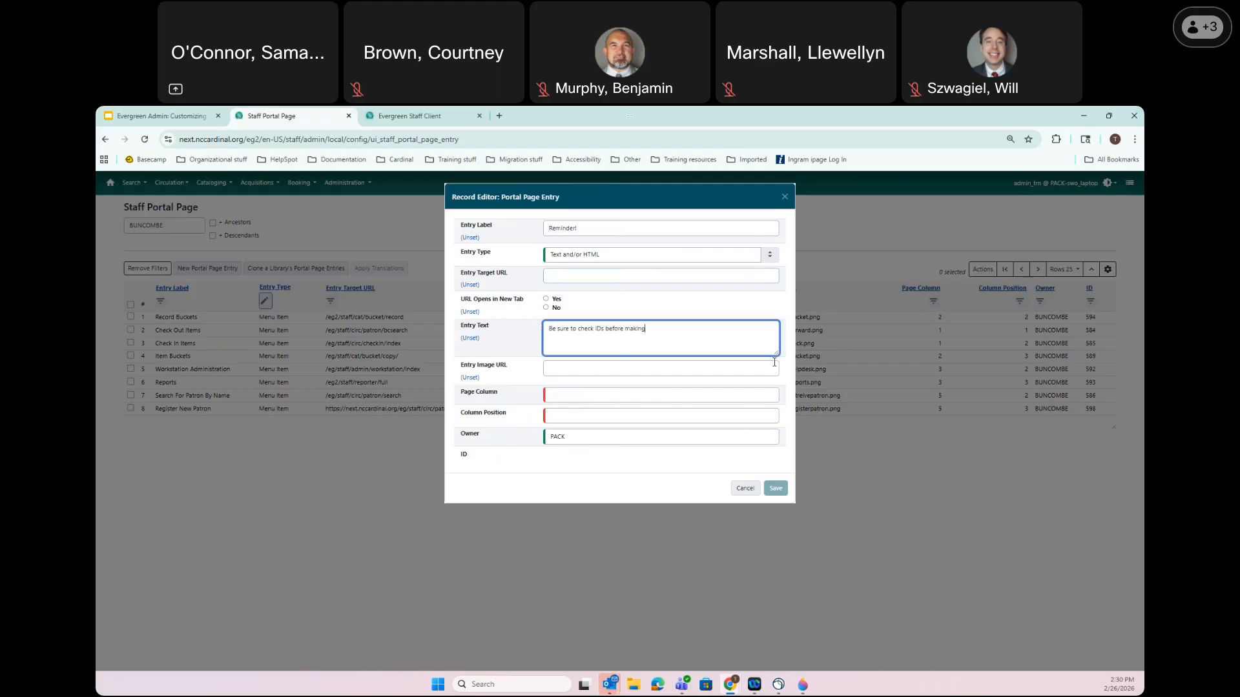
pyautogui.write(' new patron cards!')
# Put the Reminder! entry in column 5, position 4 with owner BUNCOMBE, and save it
pyautogui.click(584, 397)
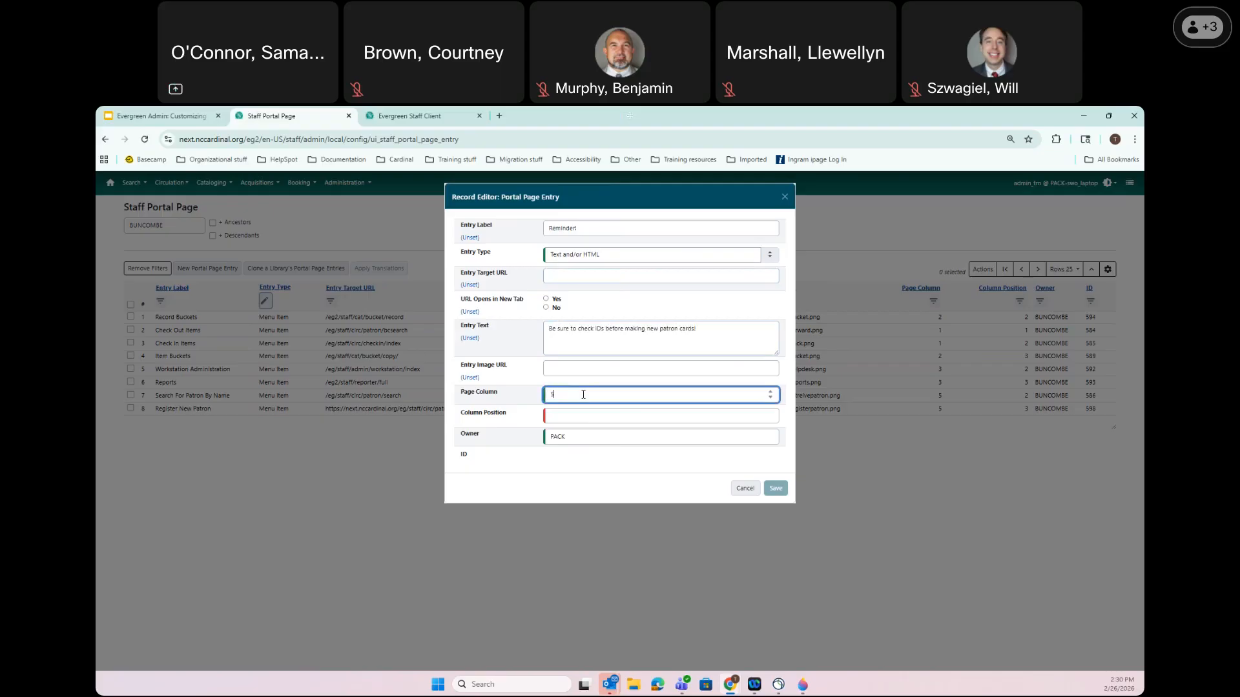
pyautogui.click(576, 411)
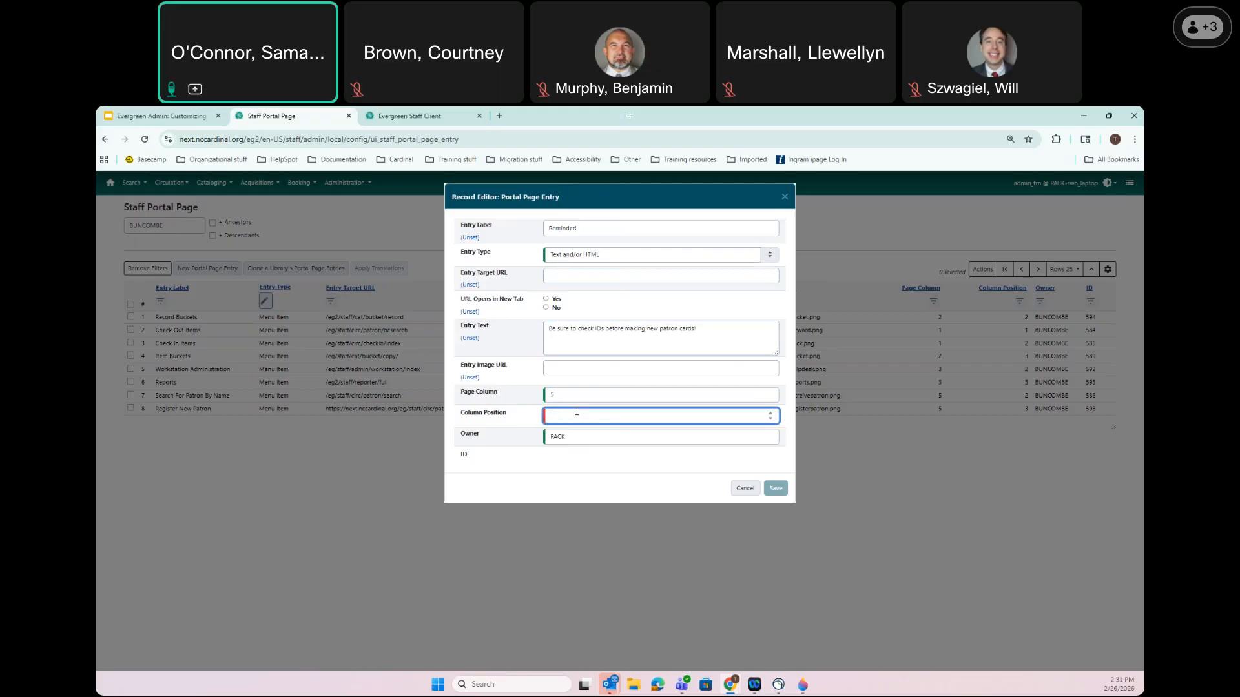
pyautogui.write('4')
pyautogui.press('Tab')
pyautogui.write('b')
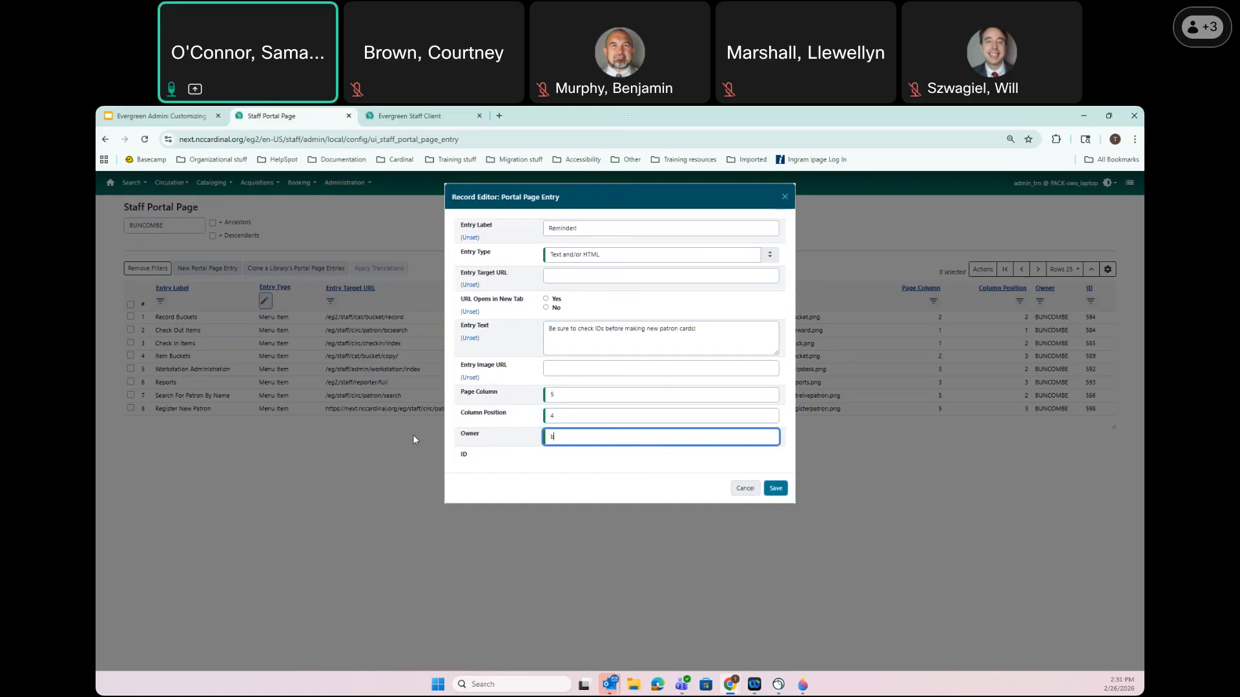
pyautogui.write('un')
pyautogui.click(577, 456)
pyautogui.click(777, 488)
pyautogui.click(398, 117)
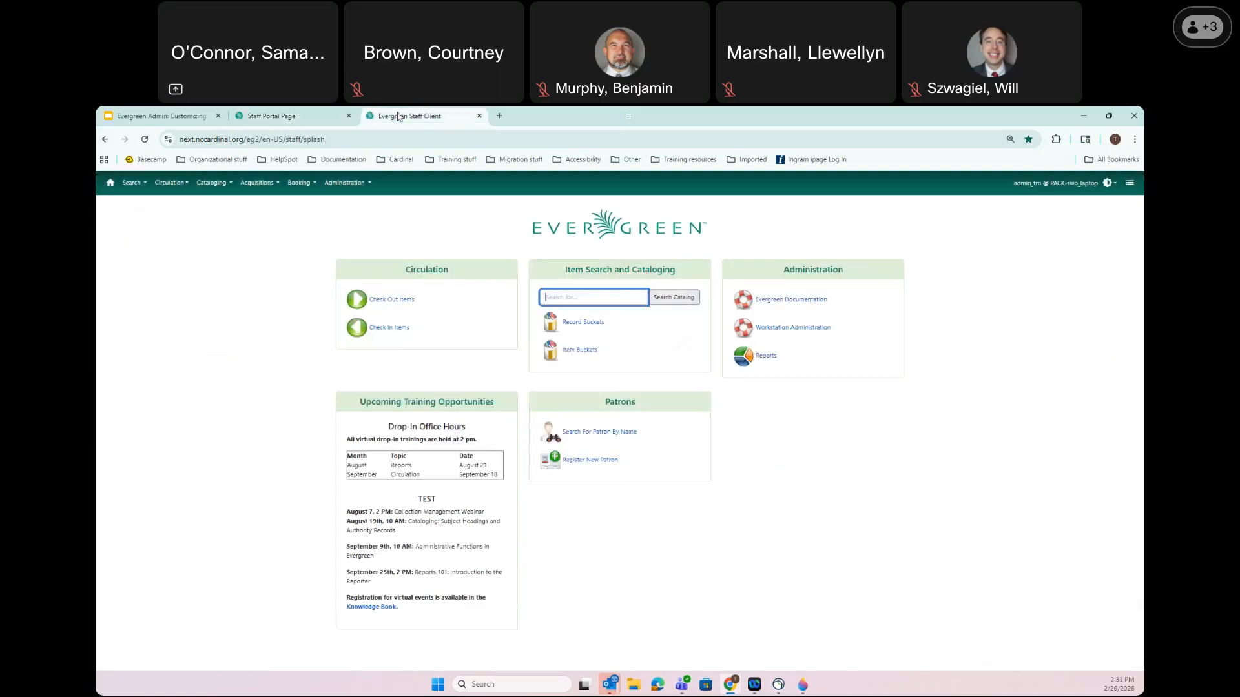
# Reload the staff home page to show the Reminder! note under Patrons, then return to the portal list
pyautogui.click(145, 140)
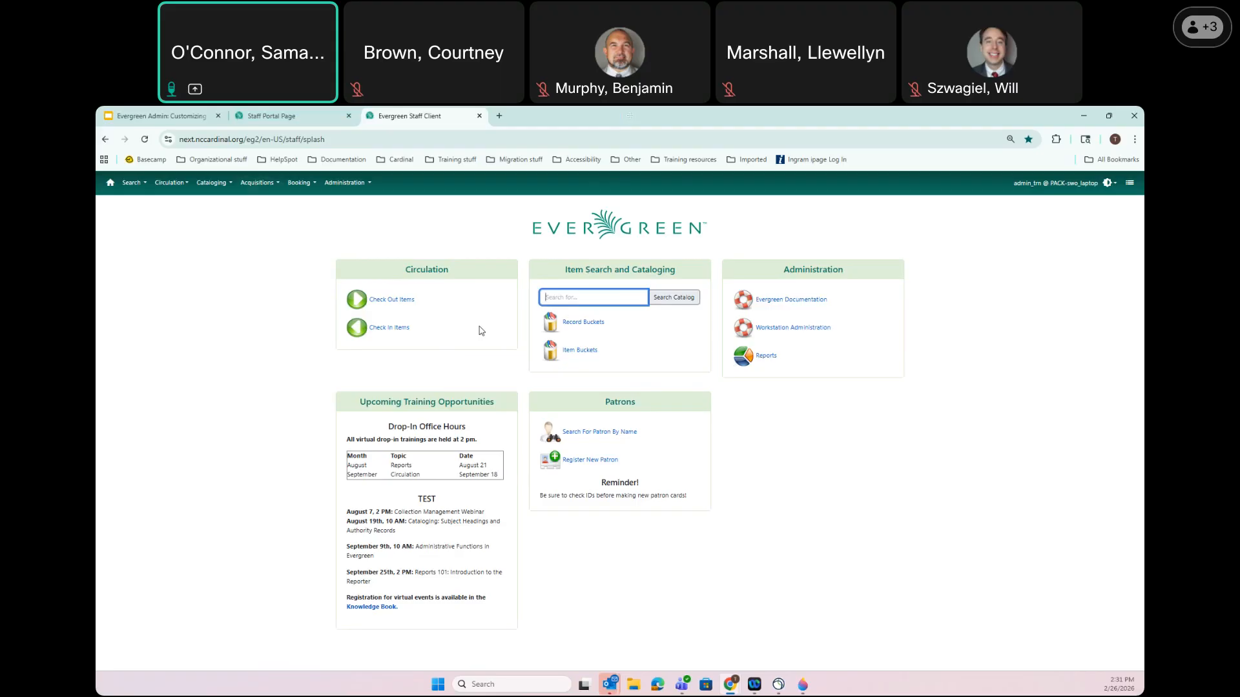
pyautogui.click(284, 118)
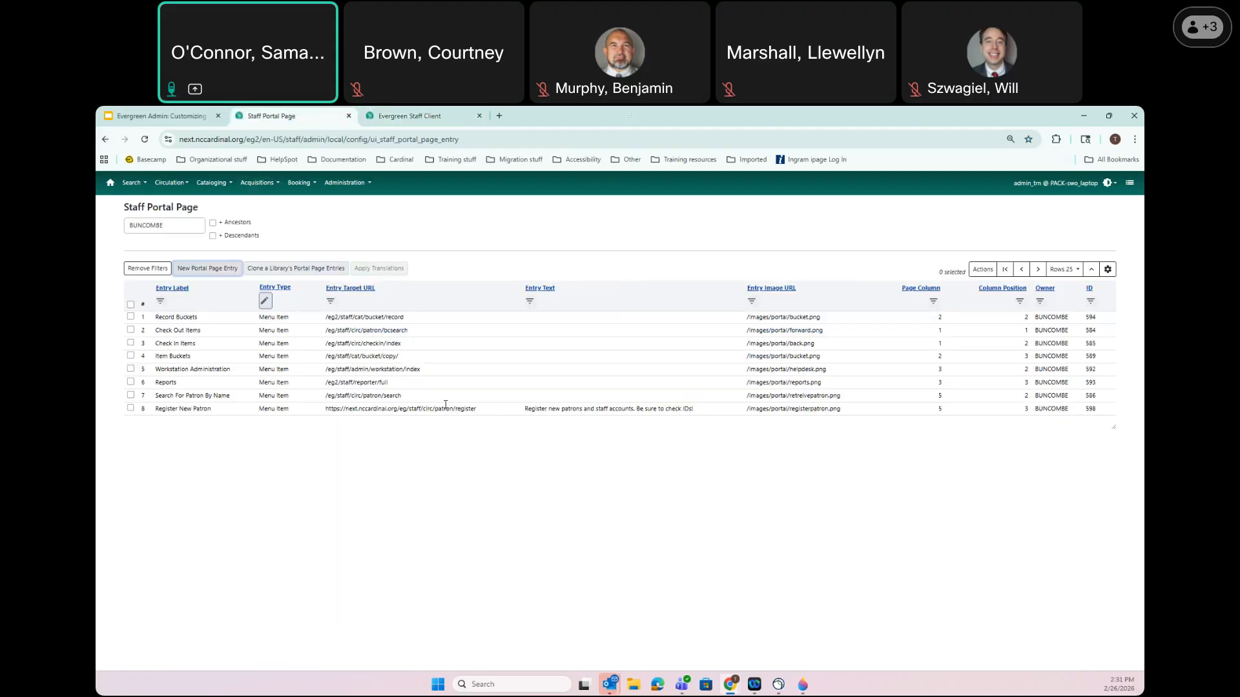
# Start a new portal entry and copy the Circulation > Holds Pull List page address
pyautogui.click(228, 270)
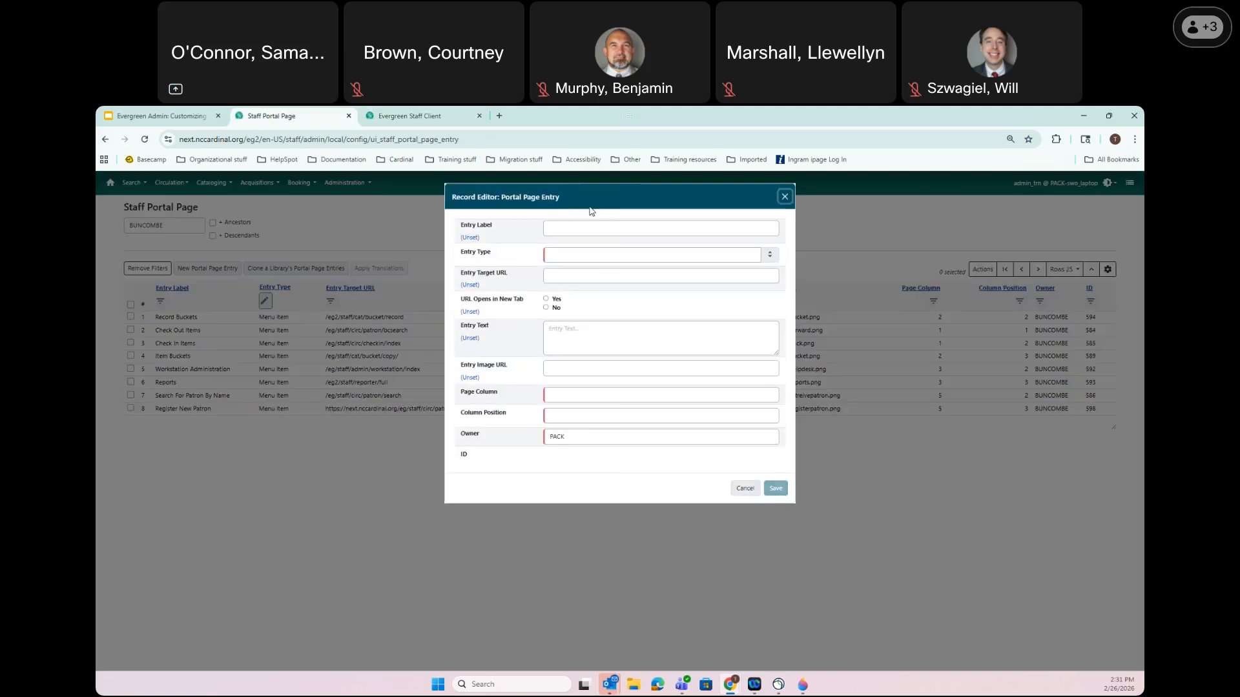
pyautogui.click(585, 229)
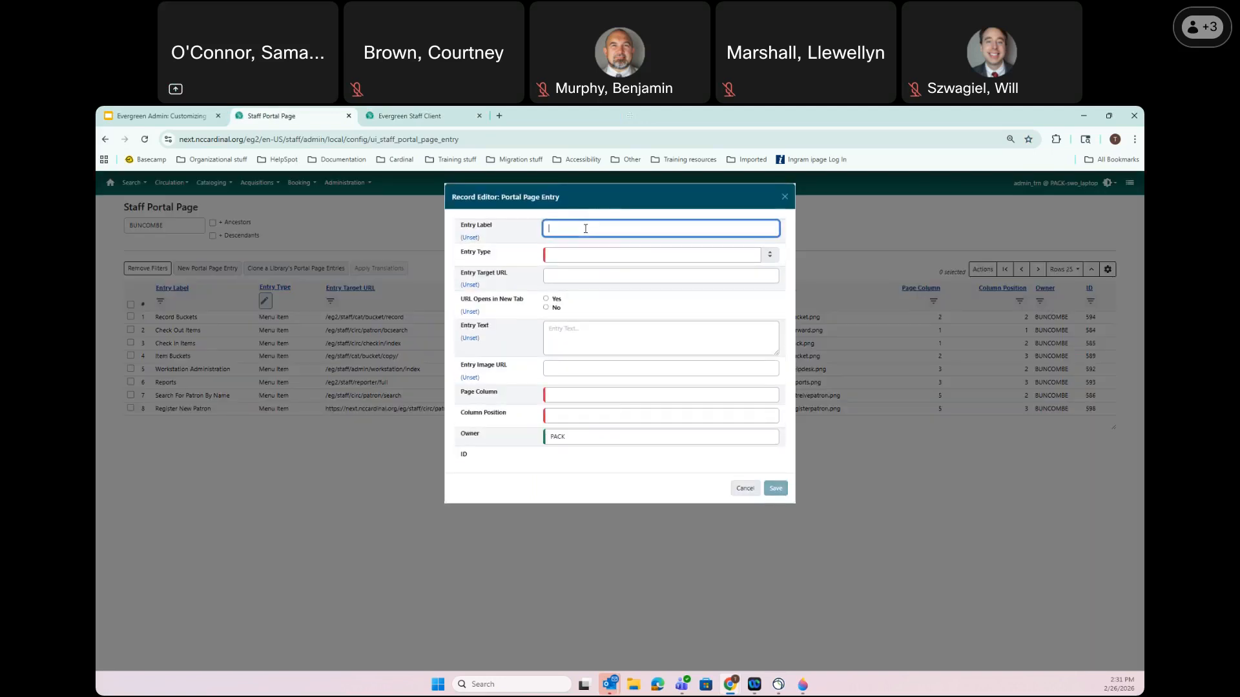
pyautogui.click(410, 116)
pyautogui.click(142, 186)
pyautogui.click(211, 183)
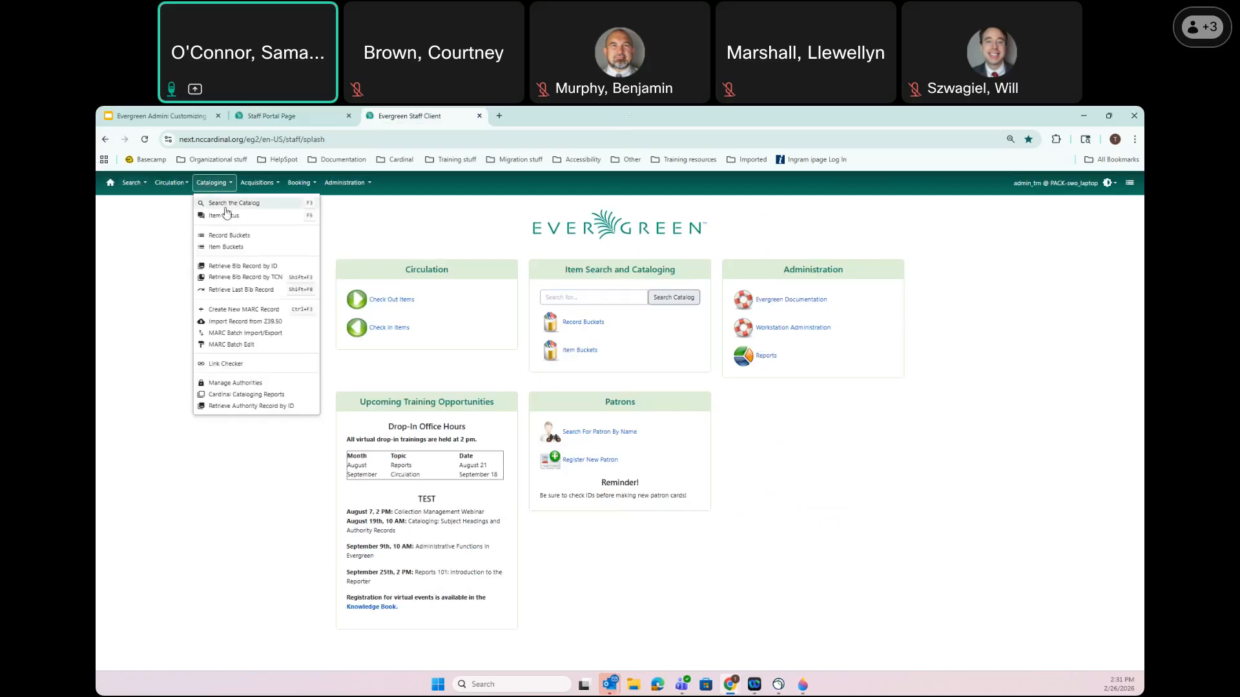
pyautogui.click(141, 186)
pyautogui.click(163, 184)
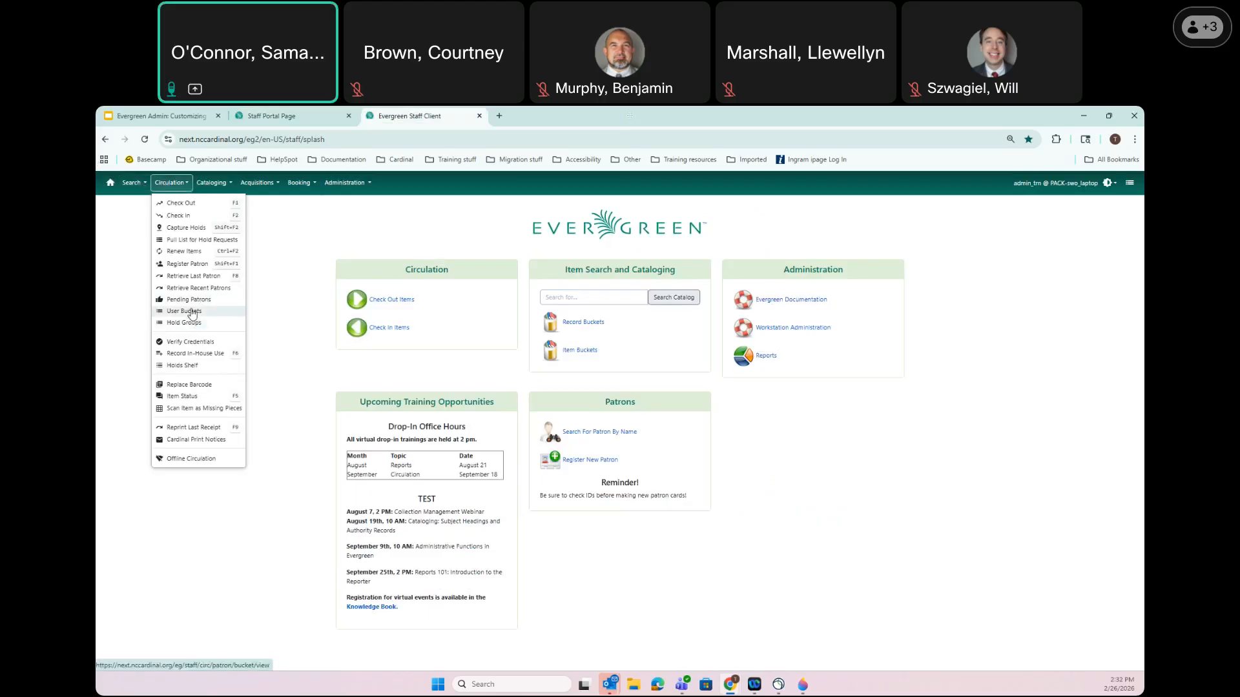
pyautogui.click(194, 239)
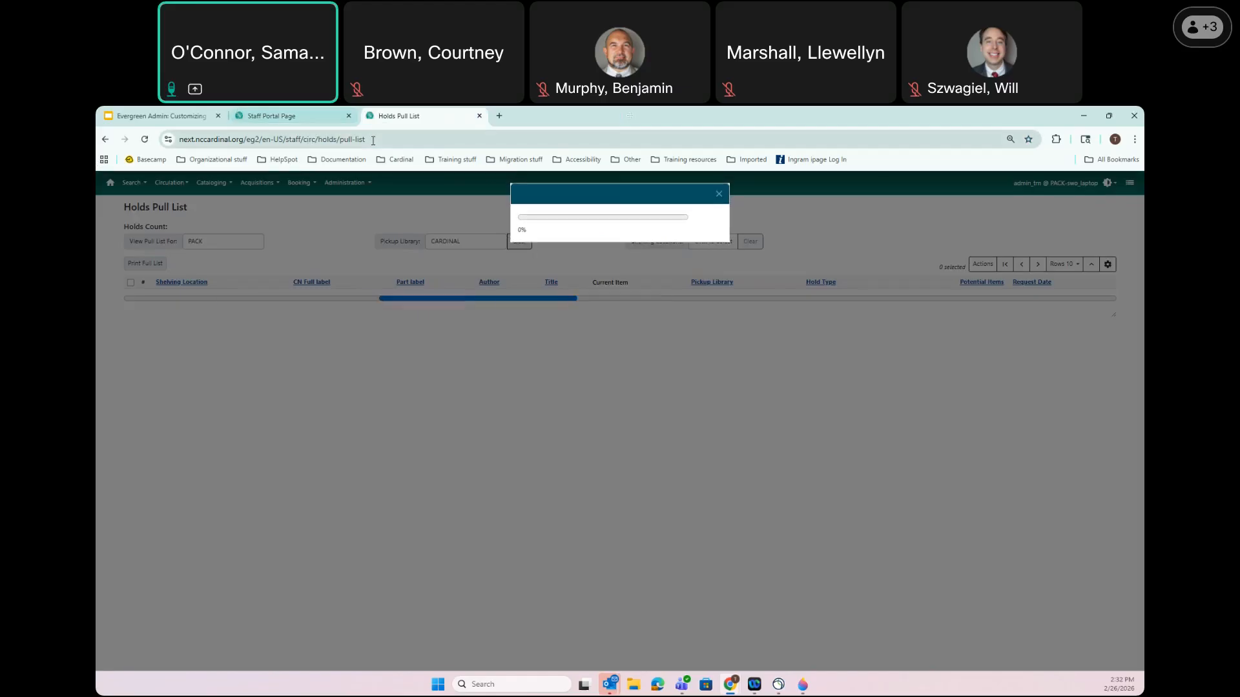
pyautogui.click(373, 140)
pyautogui.hotkey('ctrl', 'c')
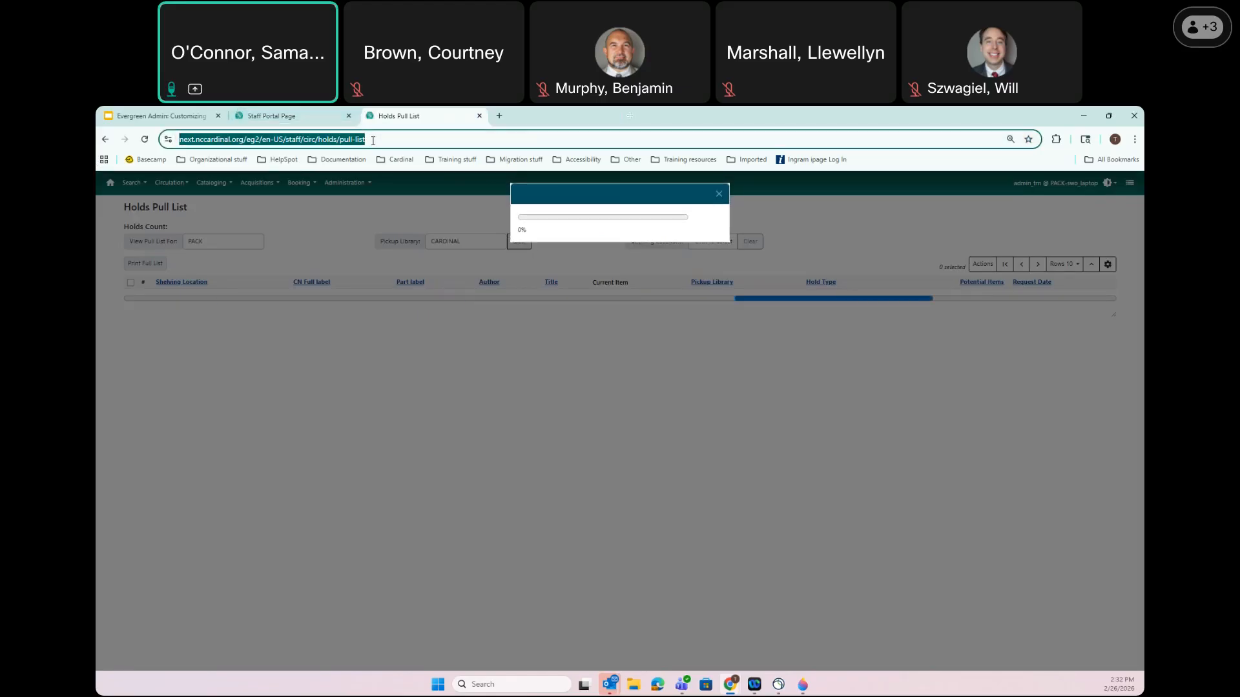
pyautogui.click(105, 139)
# Label the new entry 'Pull List', make it a Menu Item, and paste the pull list URL
pyautogui.click(306, 120)
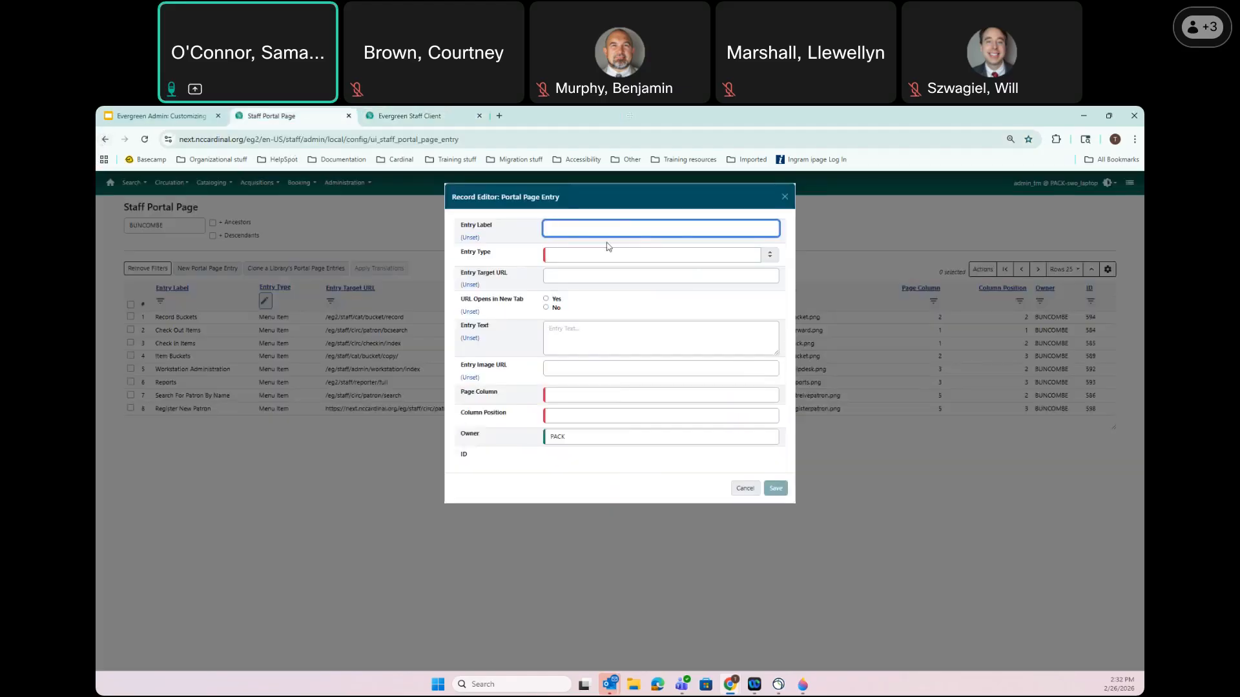
pyautogui.write('Pull List')
pyautogui.click(575, 251)
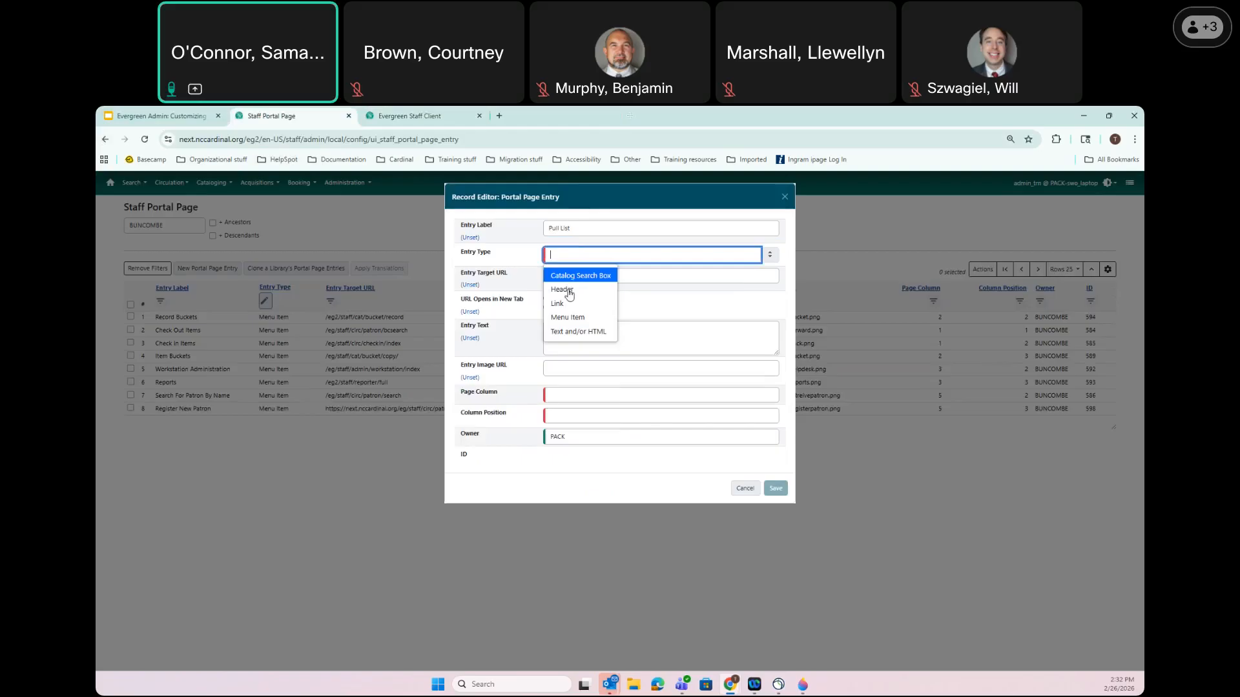
pyautogui.click(569, 318)
pyautogui.click(570, 279)
pyautogui.hotkey('ctrl', 'v')
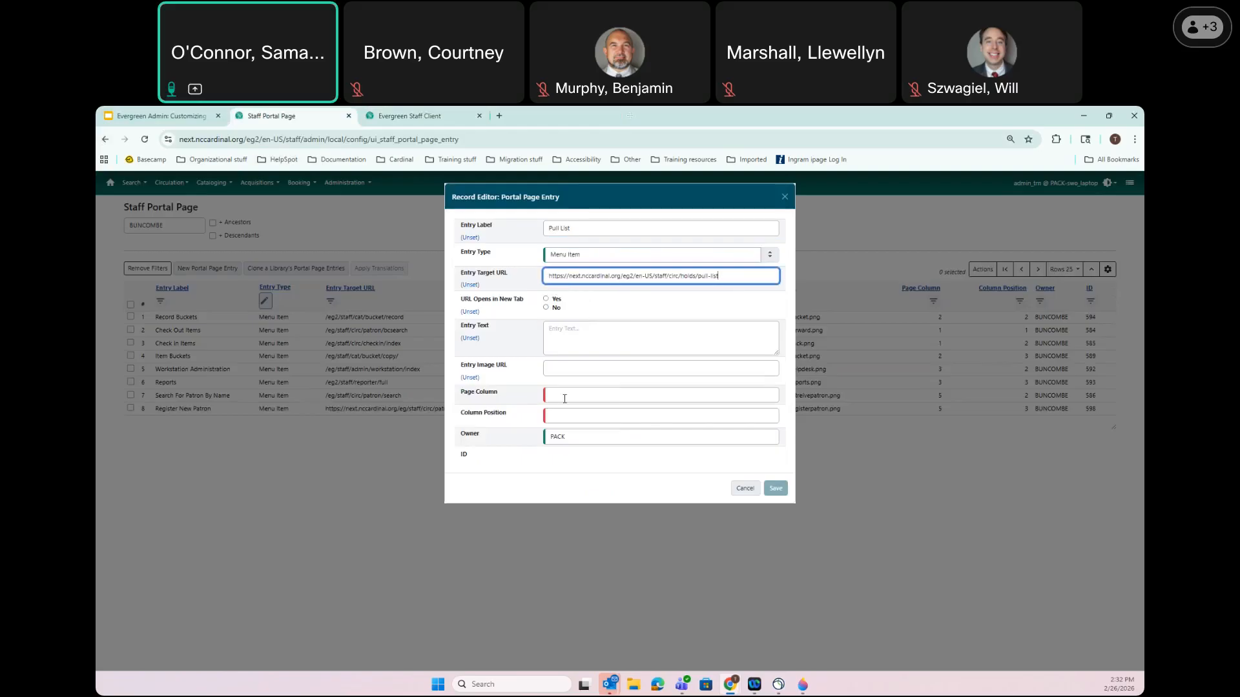
# Place it in column 1, position 4, owned by BUNCOMBE, save, and refresh the home page
pyautogui.click(564, 399)
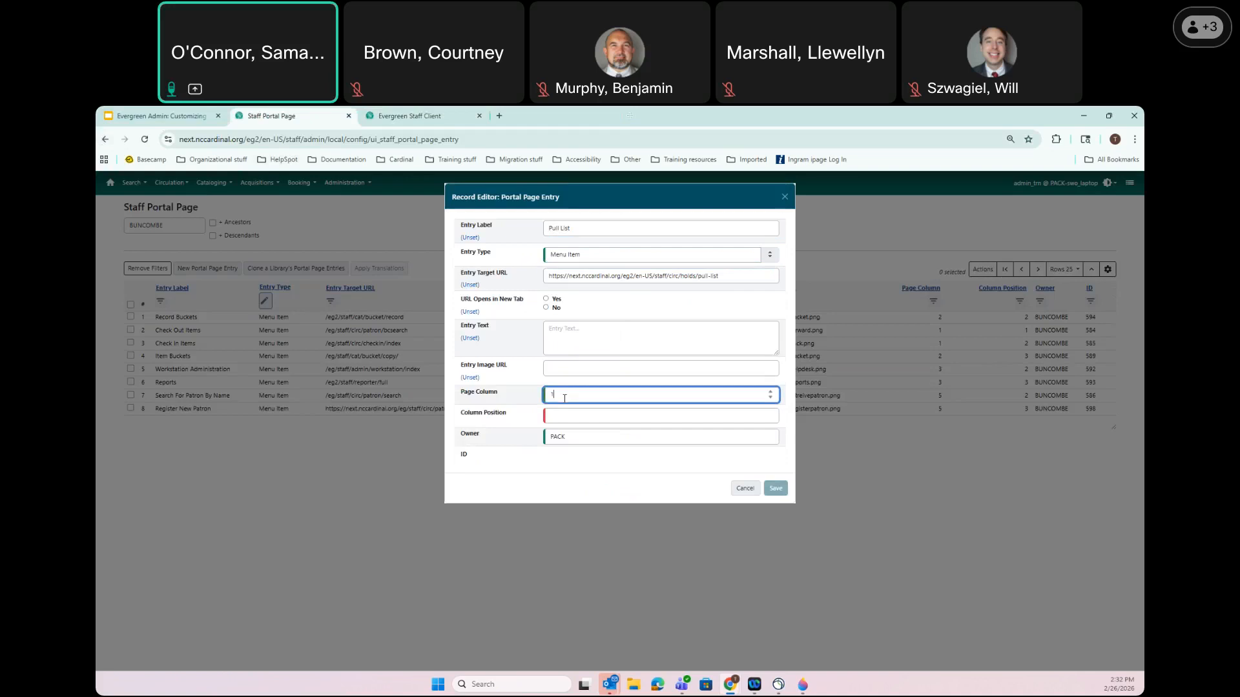
pyautogui.click(559, 417)
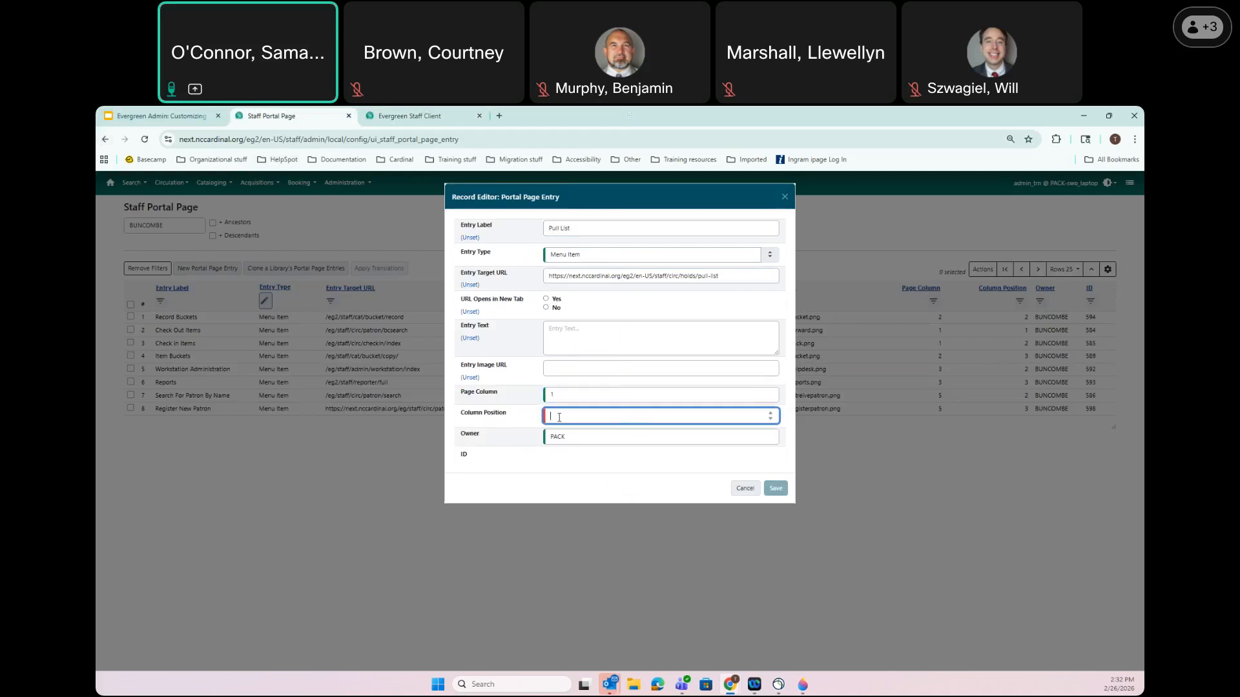
pyautogui.write('4')
pyautogui.press('Tab')
pyautogui.write('bun')
pyautogui.click(585, 471)
pyautogui.click(775, 489)
pyautogui.click(406, 116)
pyautogui.click(144, 138)
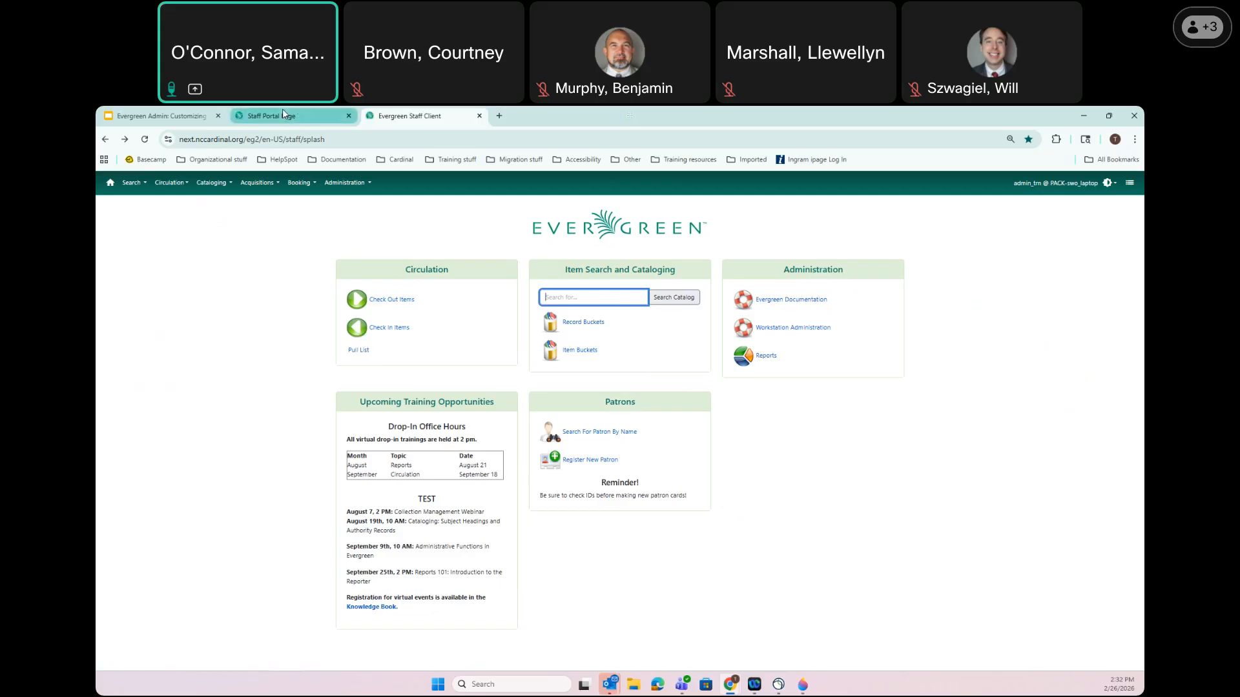
# Paste the pull_list.png address into Pull List's Entry Image URL, save, and refresh the home page
pyautogui.moveTo(282, 111)
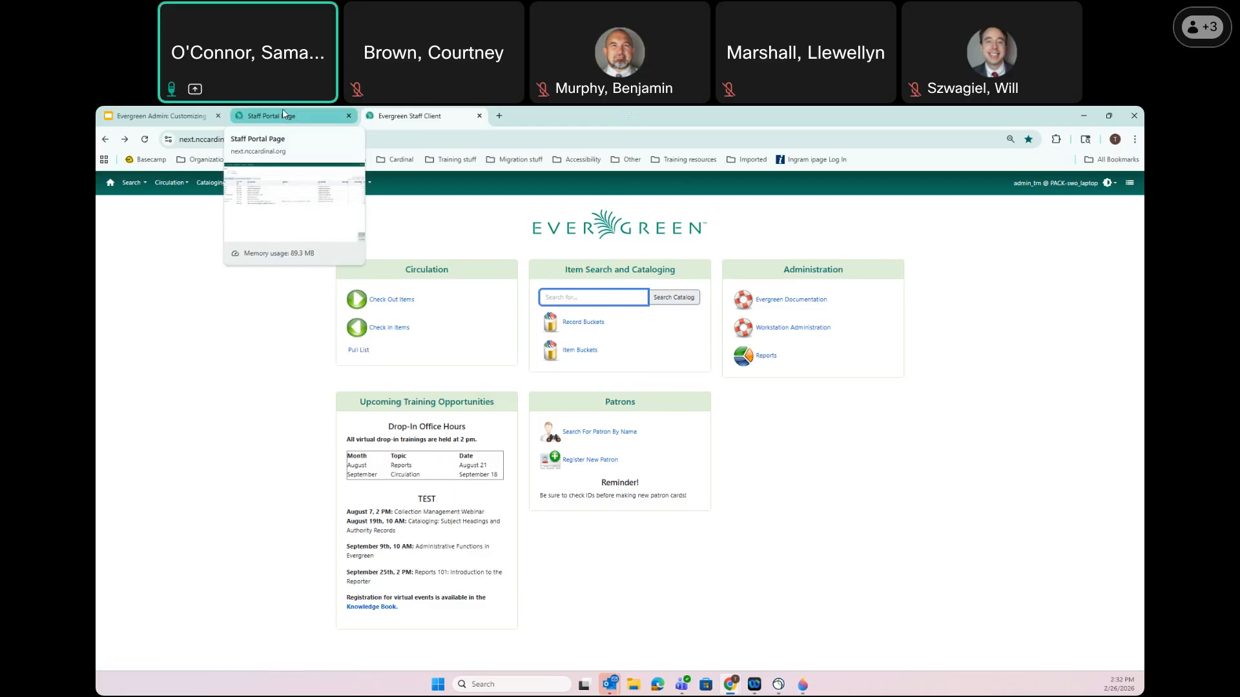
pyautogui.click(283, 115)
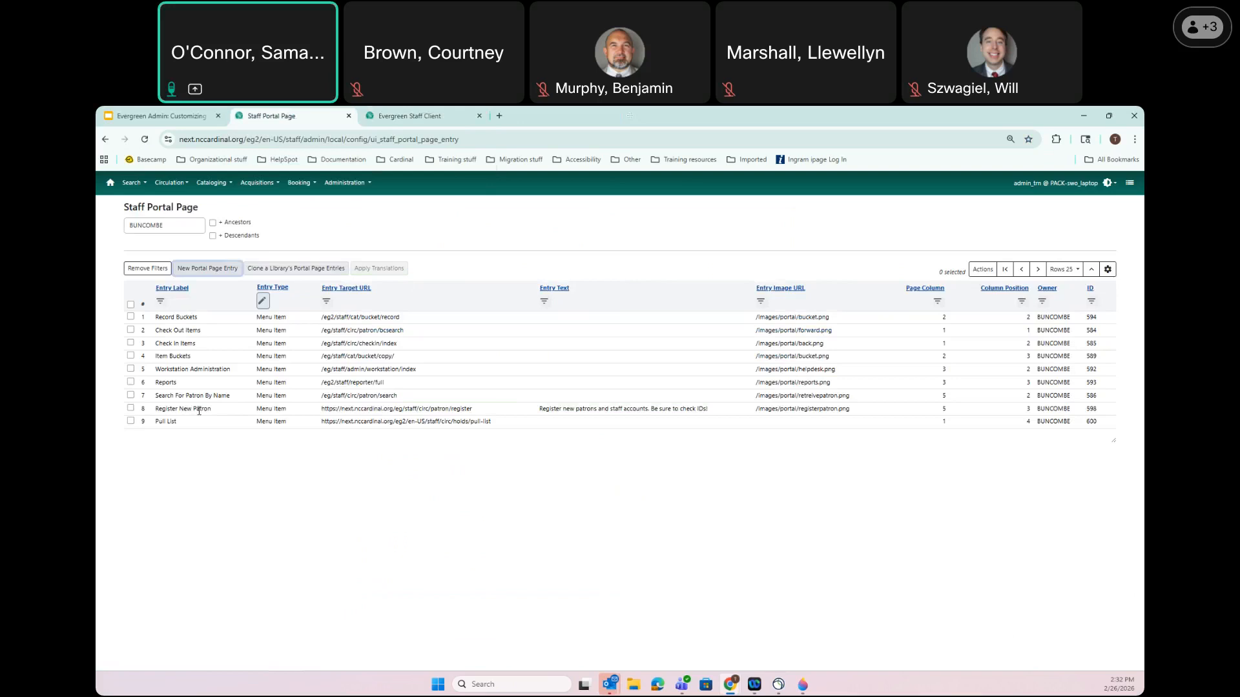
pyautogui.doubleClick(171, 422)
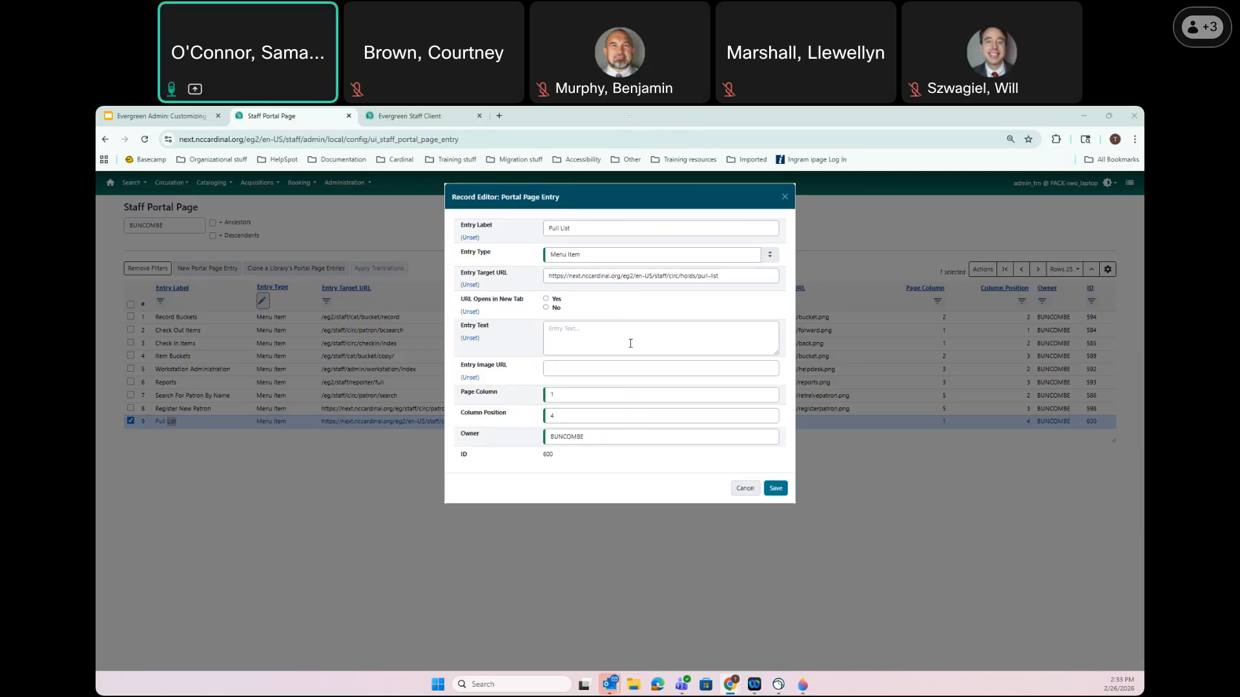
pyautogui.click(580, 367)
pyautogui.write('endersoncountync.gov/sites/default/files/imageattachments/wysiwyg/pull_list.png')
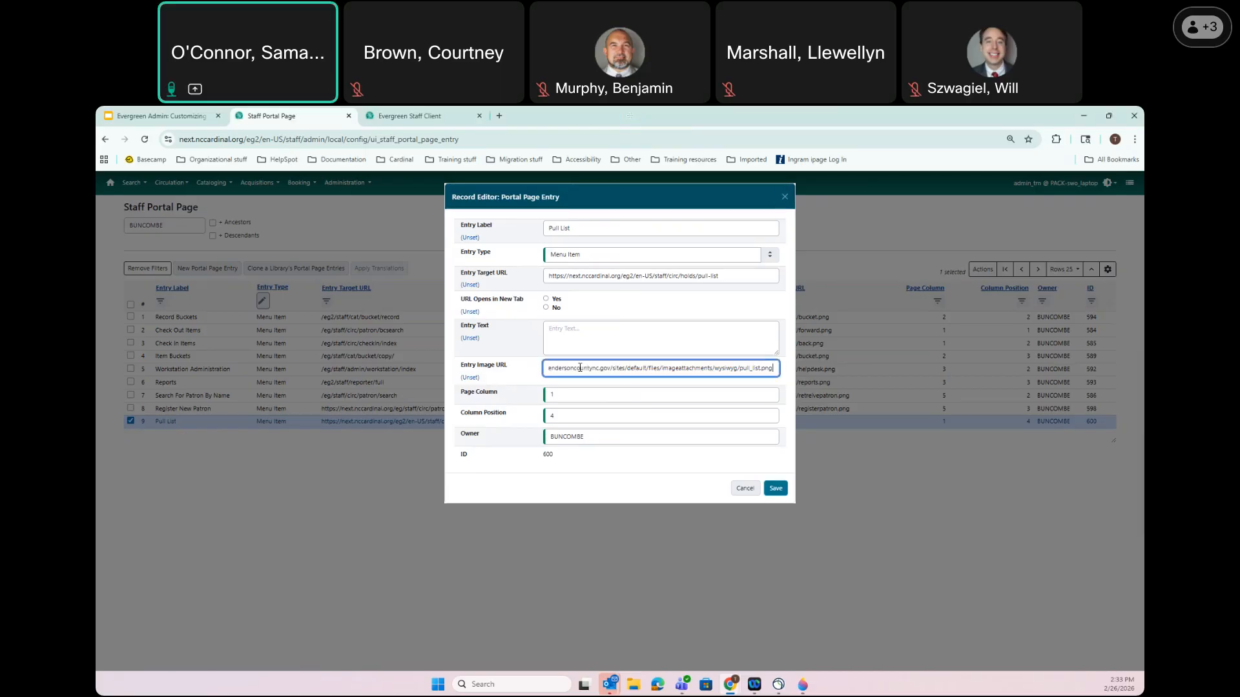
pyautogui.click(778, 491)
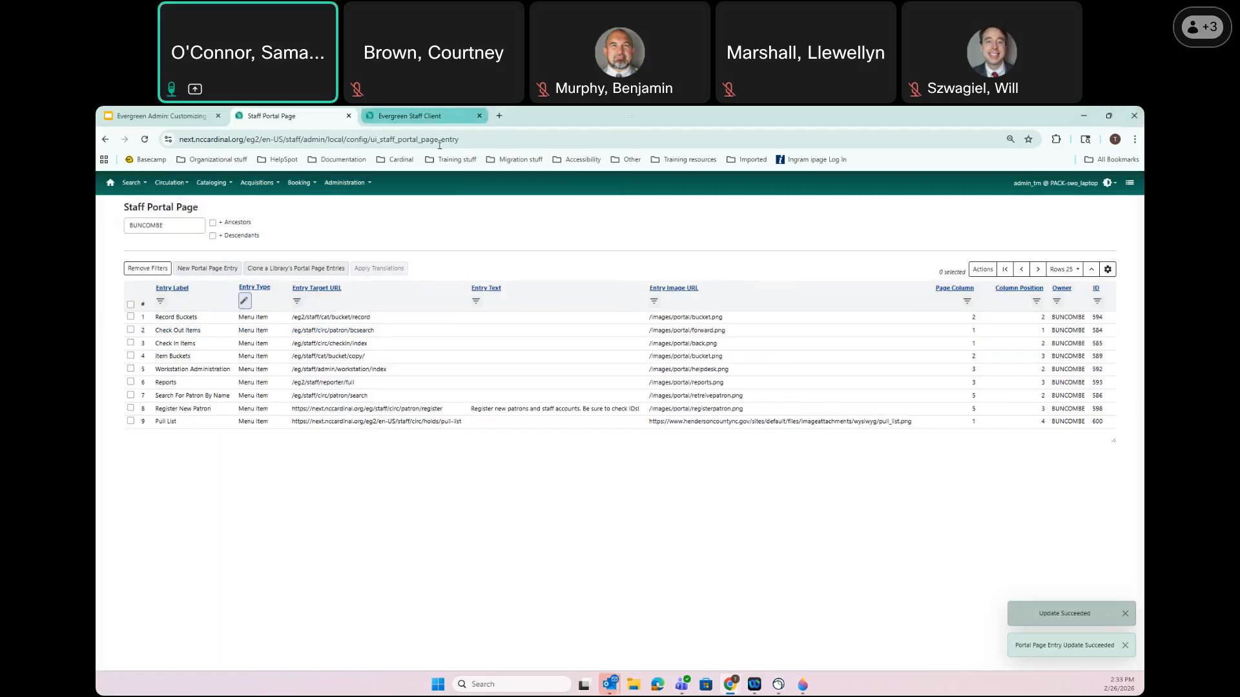
pyautogui.click(426, 117)
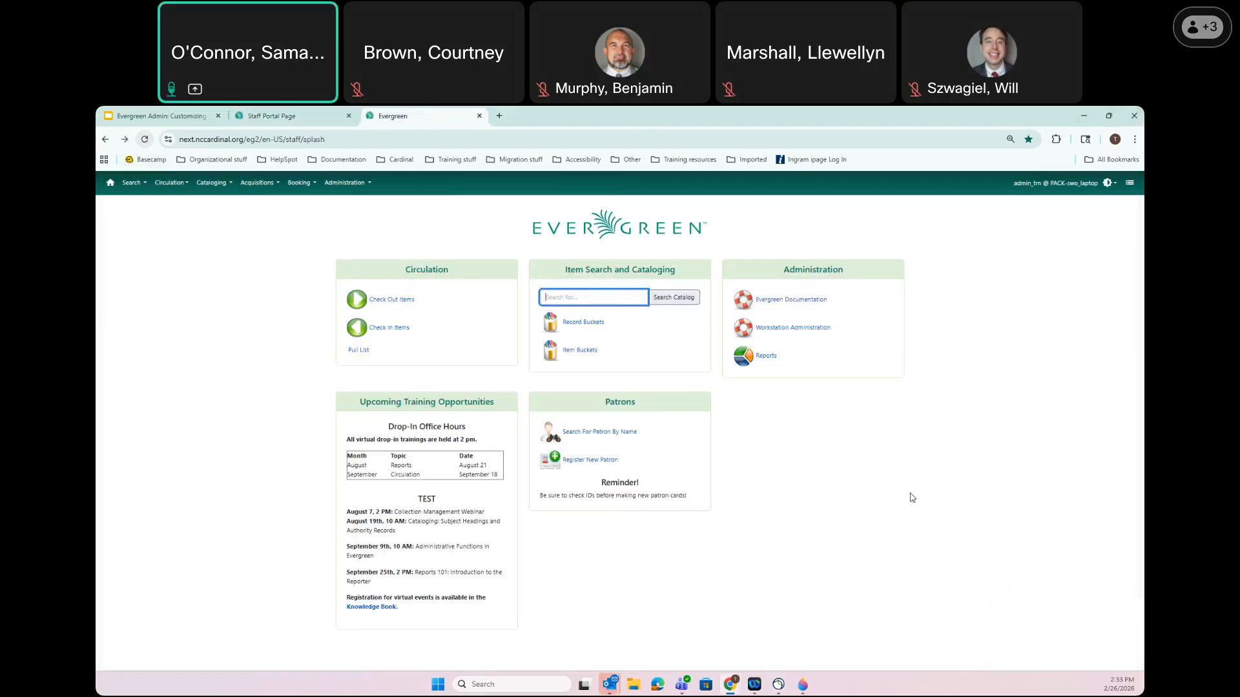
pyautogui.press('F5')
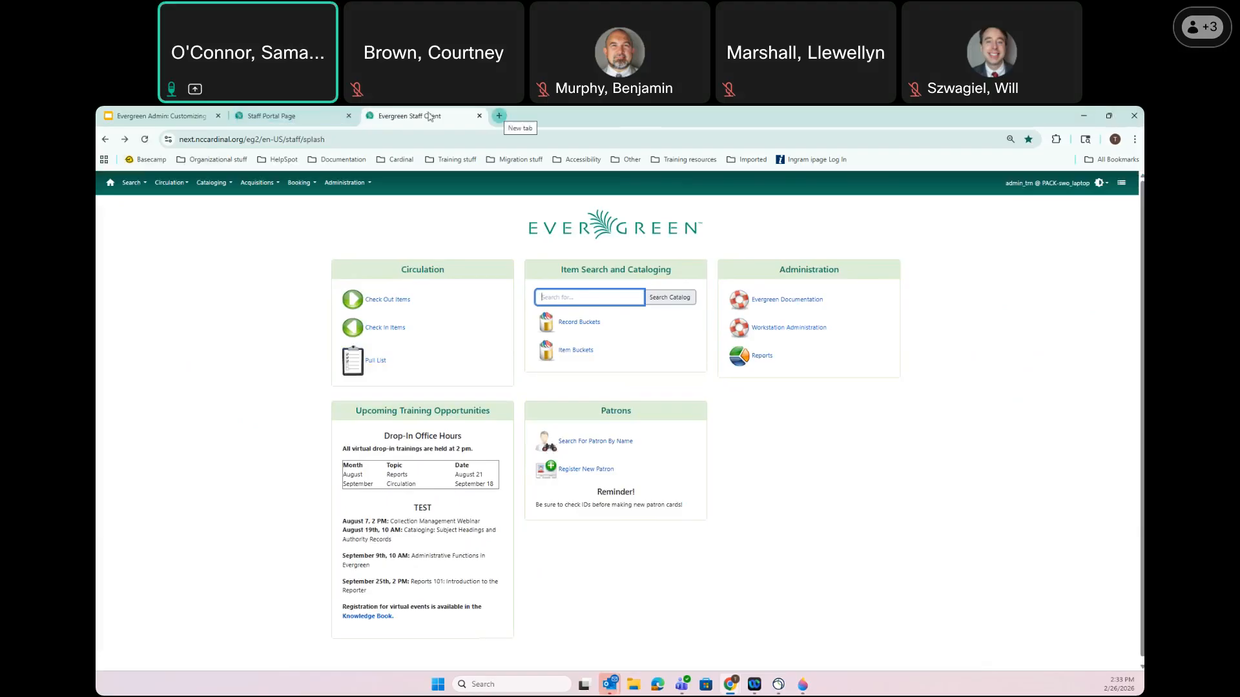
# Load HelpSpot > Knowledge Books - Public in a new tab and copy its address
pyautogui.click(500, 116)
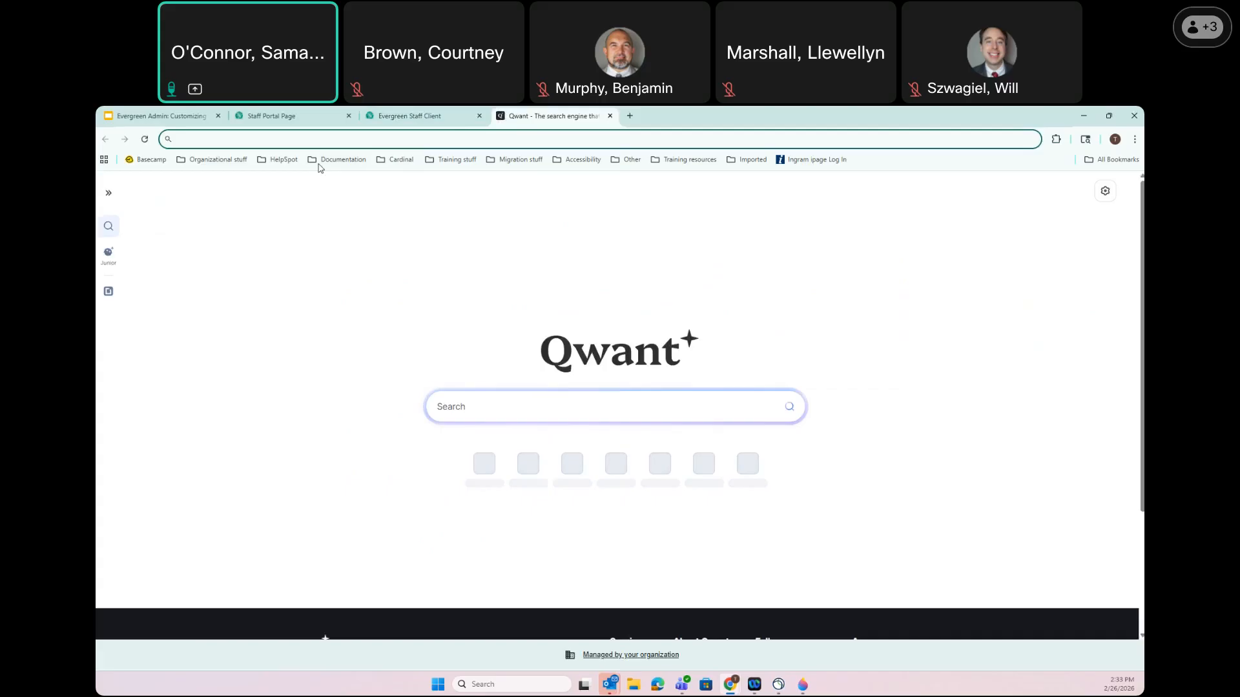
pyautogui.click(278, 161)
pyautogui.click(292, 182)
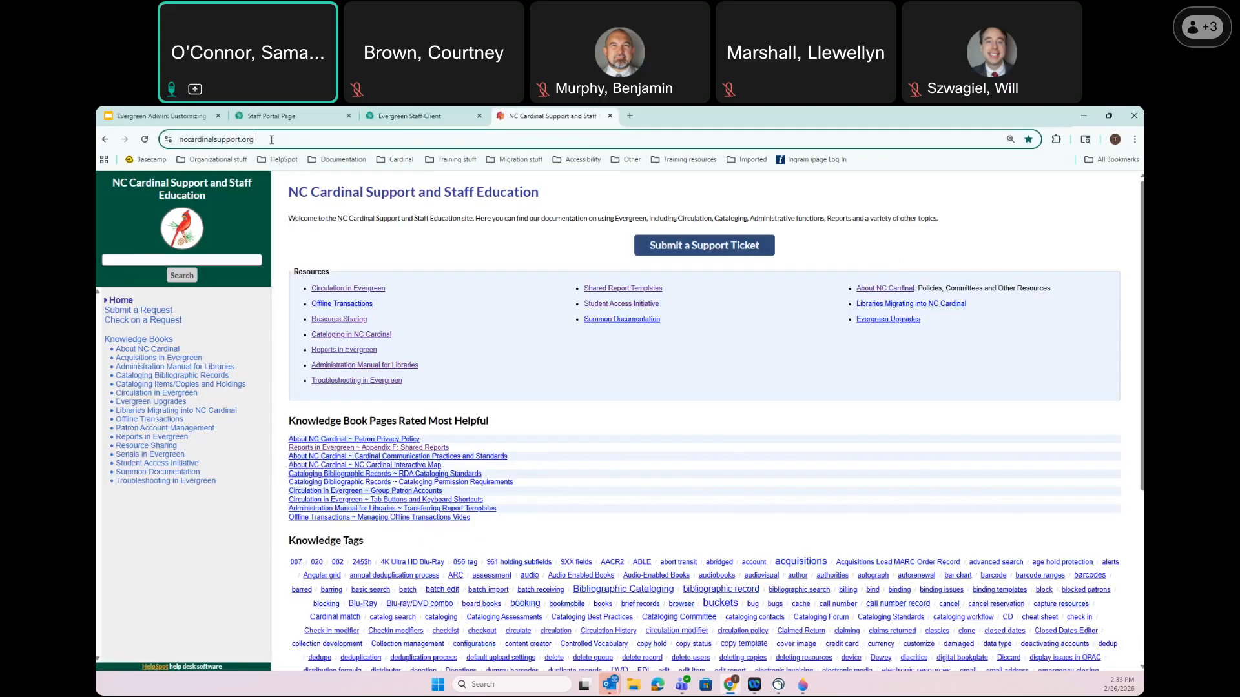
pyautogui.click(271, 140)
pyautogui.hotkey('ctrl', 'c')
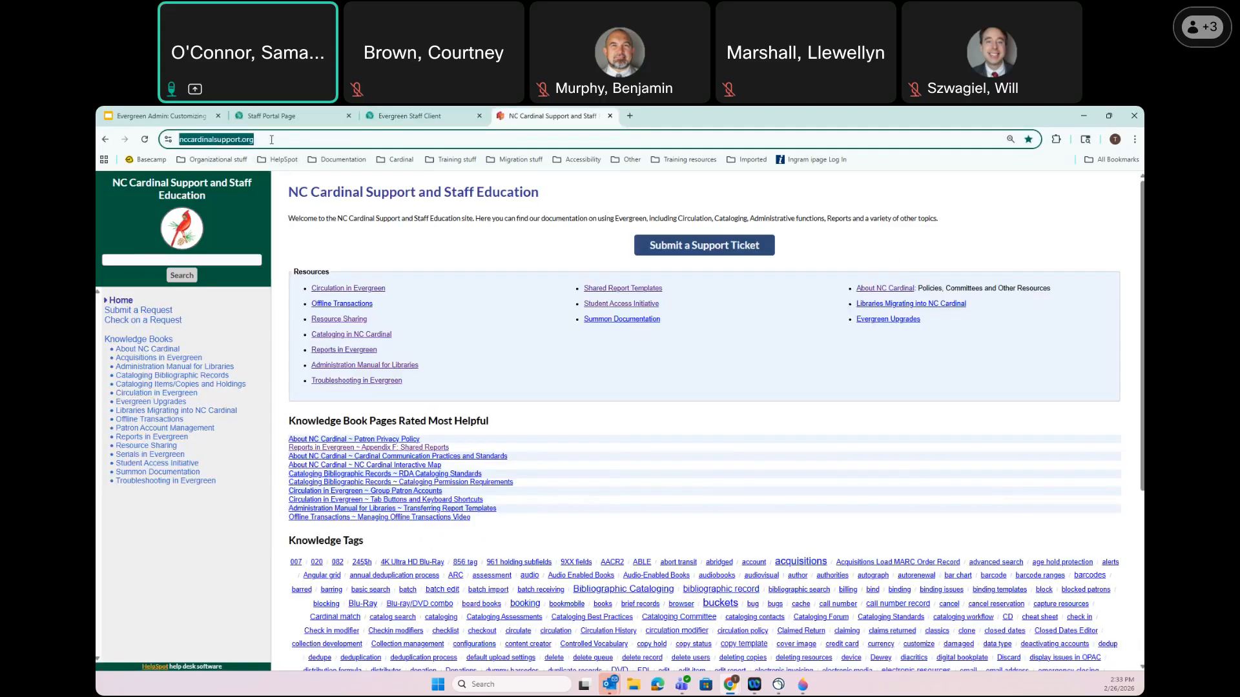
pyautogui.click(288, 113)
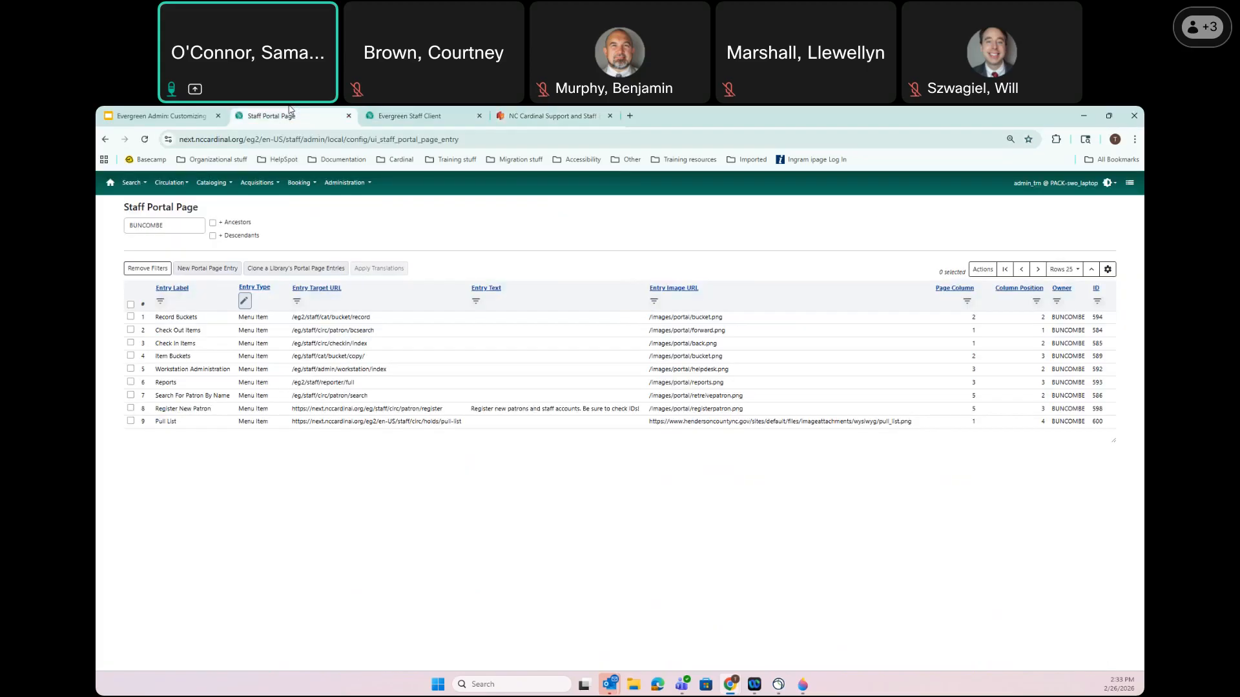
# Create a Link entry labelled 'NC Cardinal Knowledge Books' with the pasted support site URL
pyautogui.click(375, 111)
pyautogui.click(243, 114)
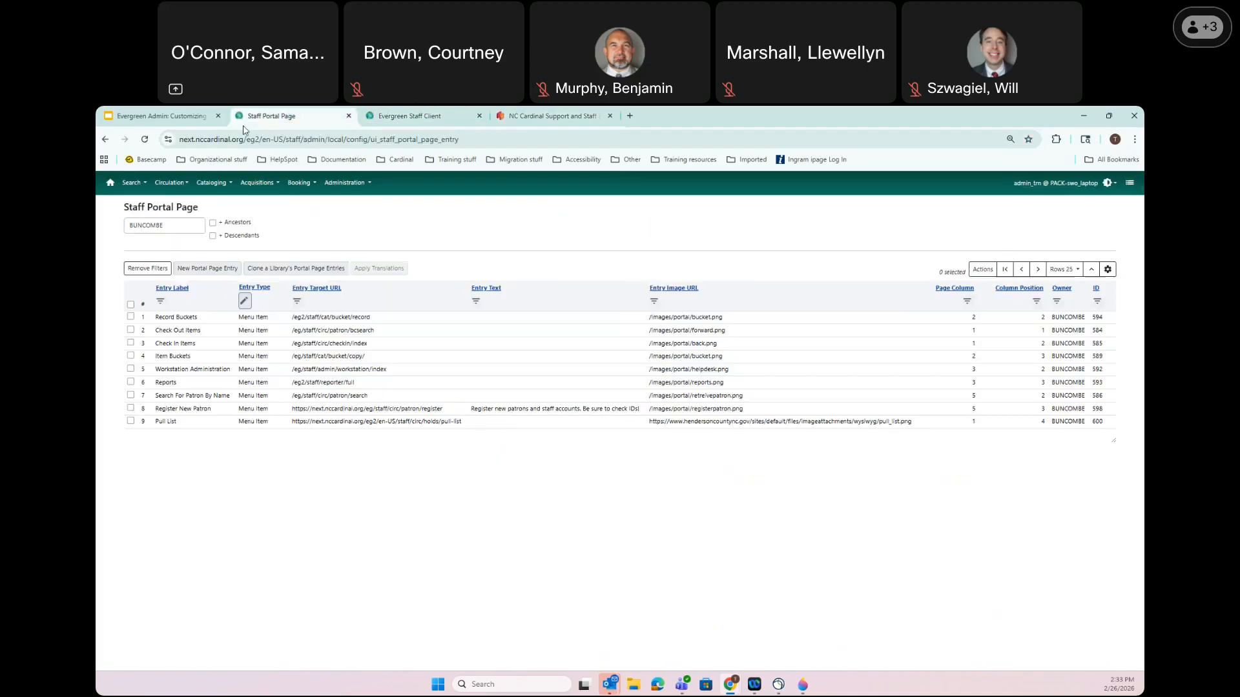
pyautogui.click(207, 268)
pyautogui.click(576, 229)
pyautogui.write('N')
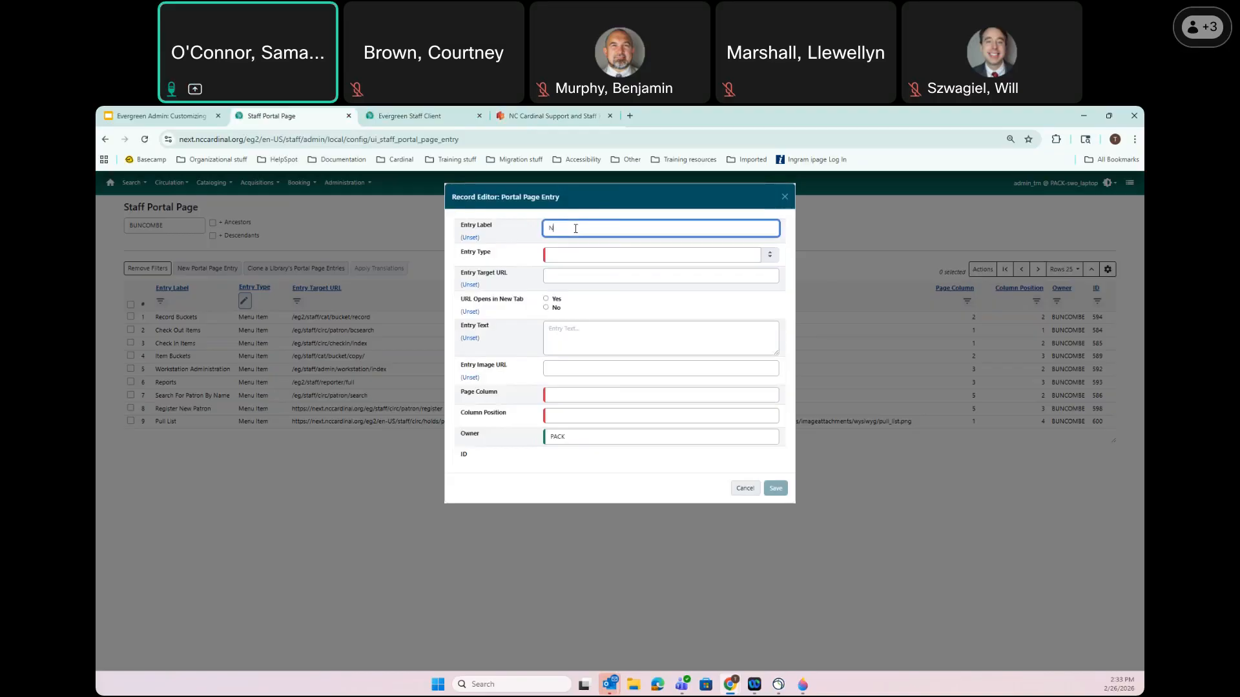
pyautogui.write('C Cardinal Knowledge Books')
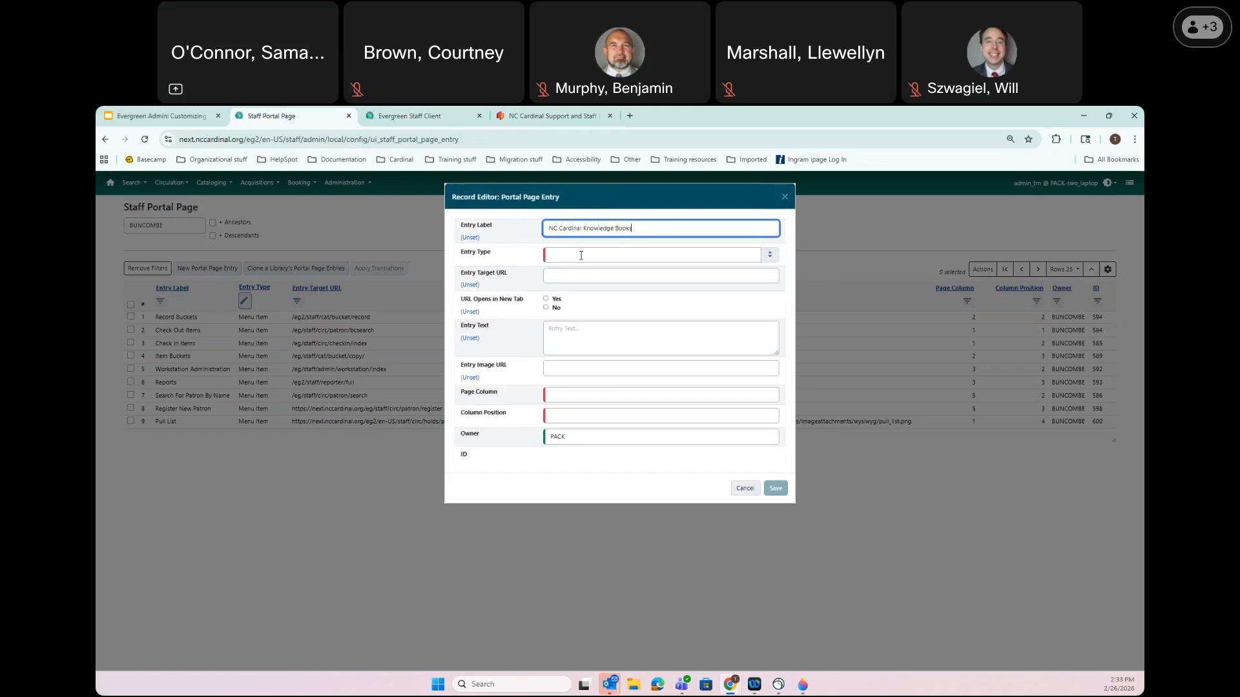
pyautogui.click(581, 256)
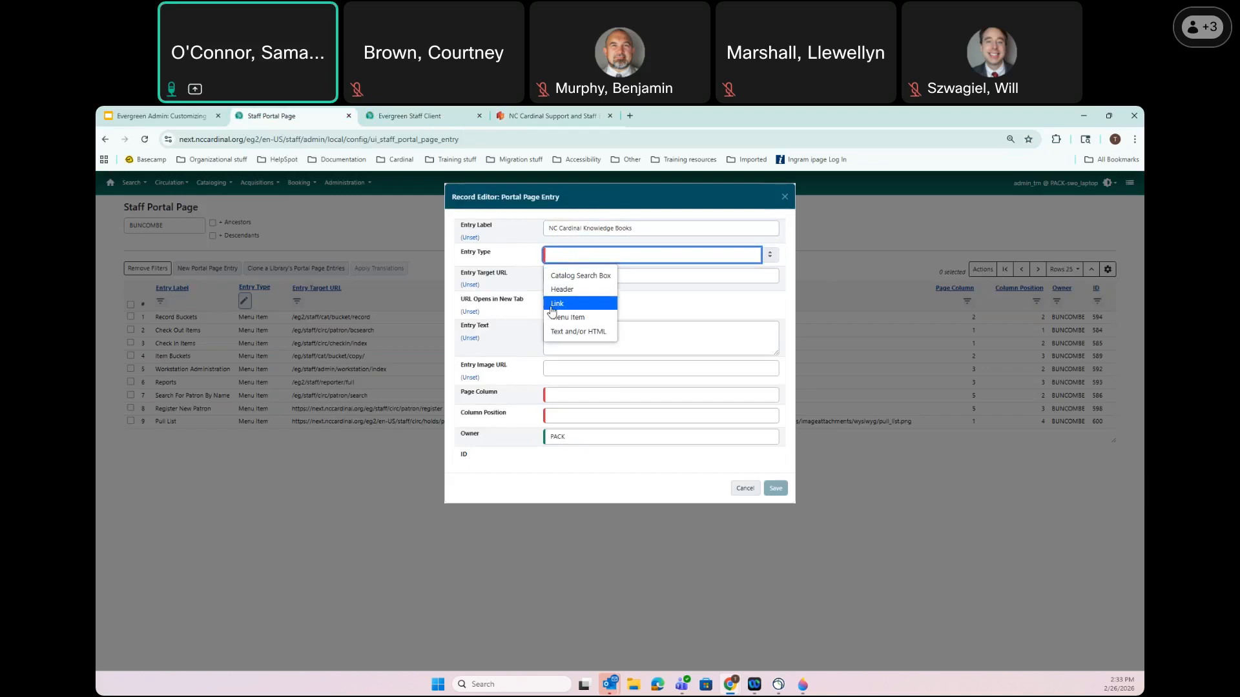
pyautogui.click(557, 305)
pyautogui.click(566, 279)
pyautogui.hotkey('ctrl', 'v')
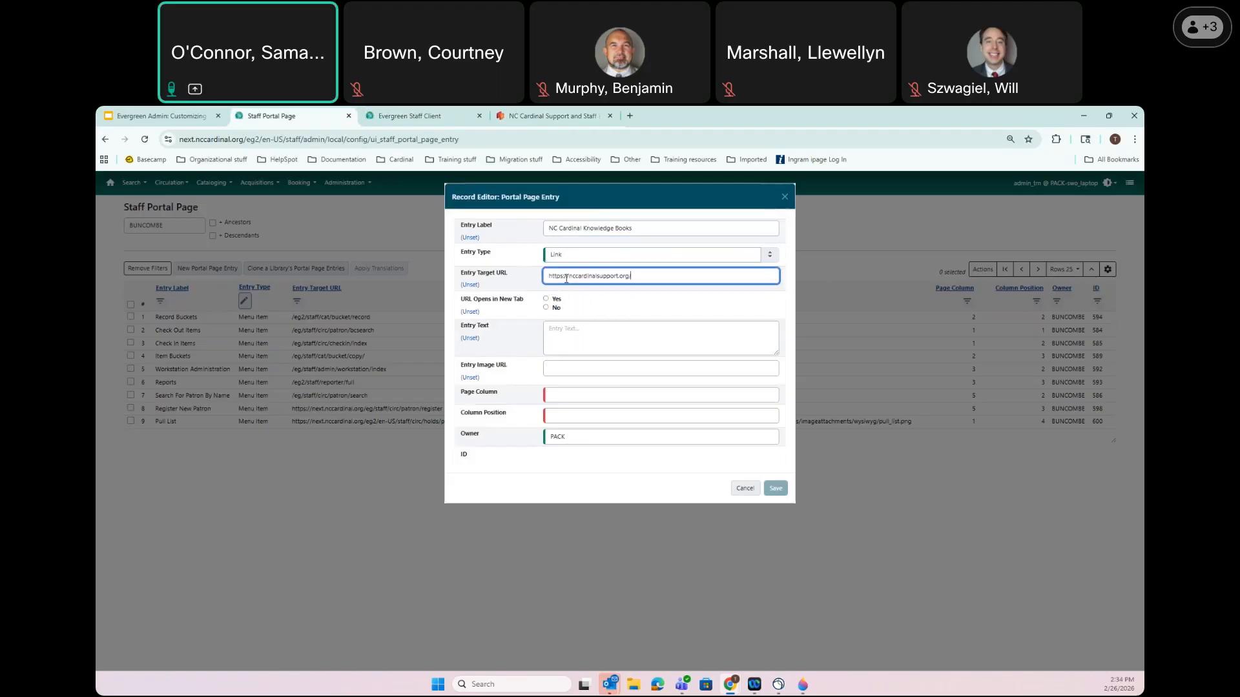
# Set it to page column 3, position 1, owner BUNCOMBE, and save
pyautogui.click(558, 396)
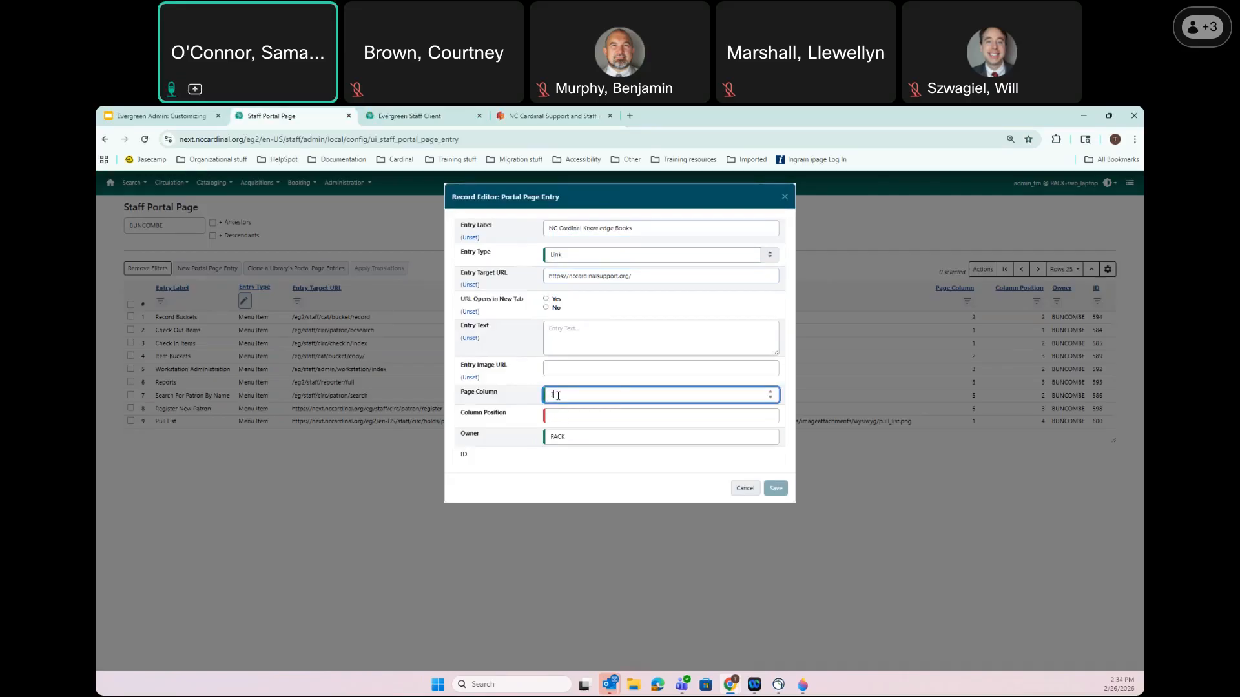
pyautogui.click(565, 419)
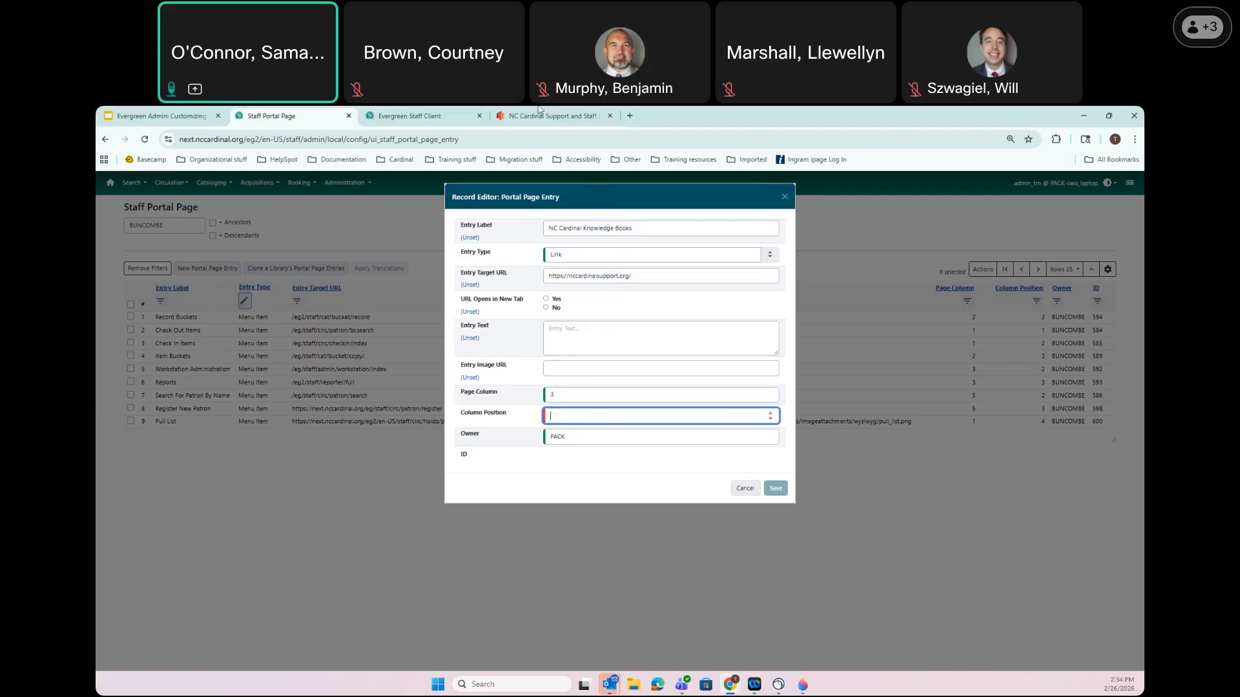
pyautogui.click(411, 113)
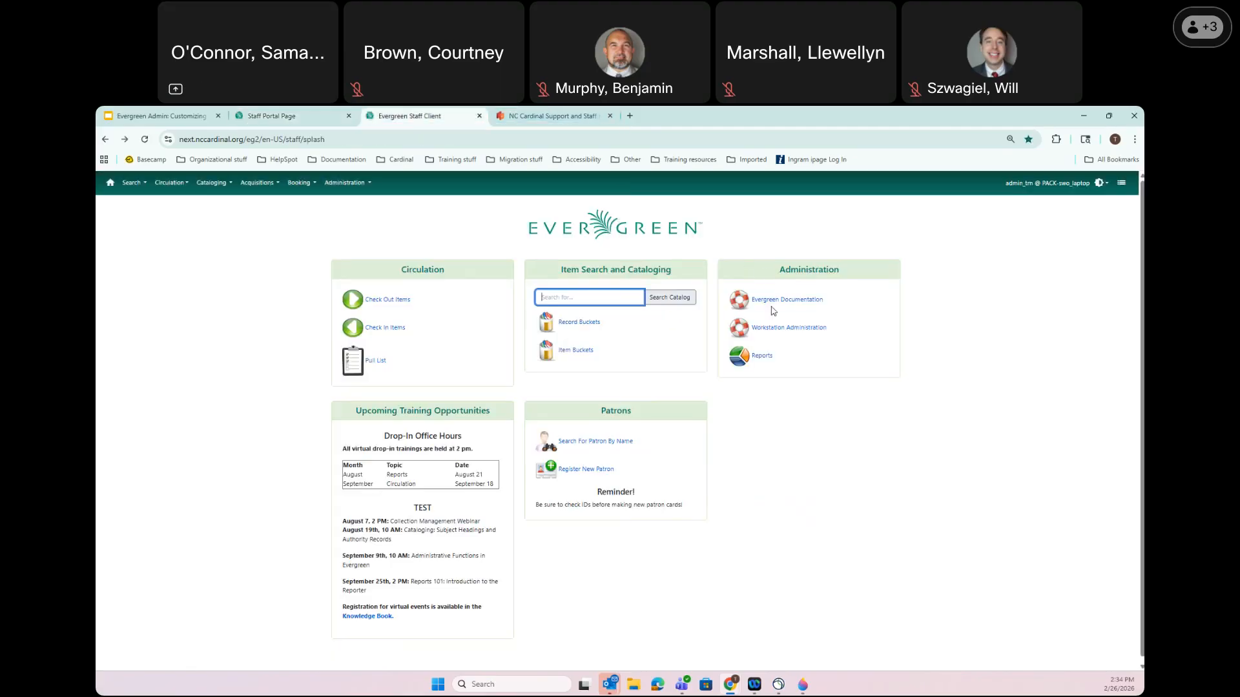
pyautogui.hotkey('ctrl', 'shift', 'Tab')
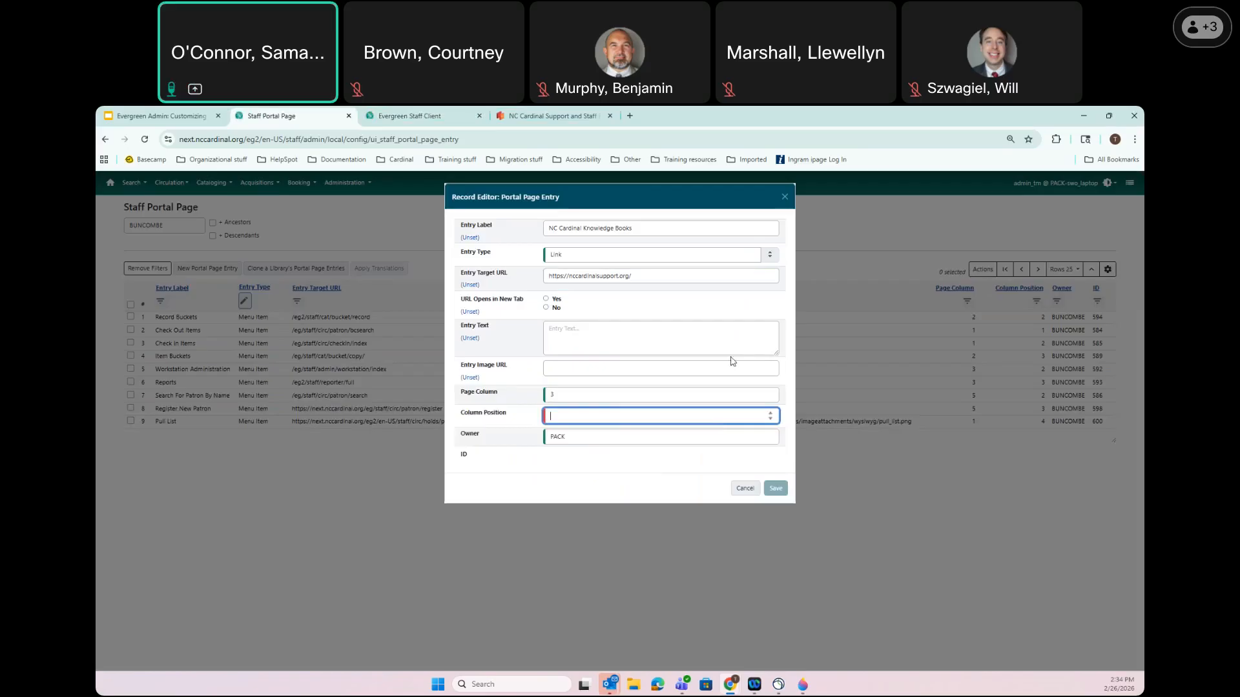
pyautogui.write('1')
pyautogui.click(578, 436)
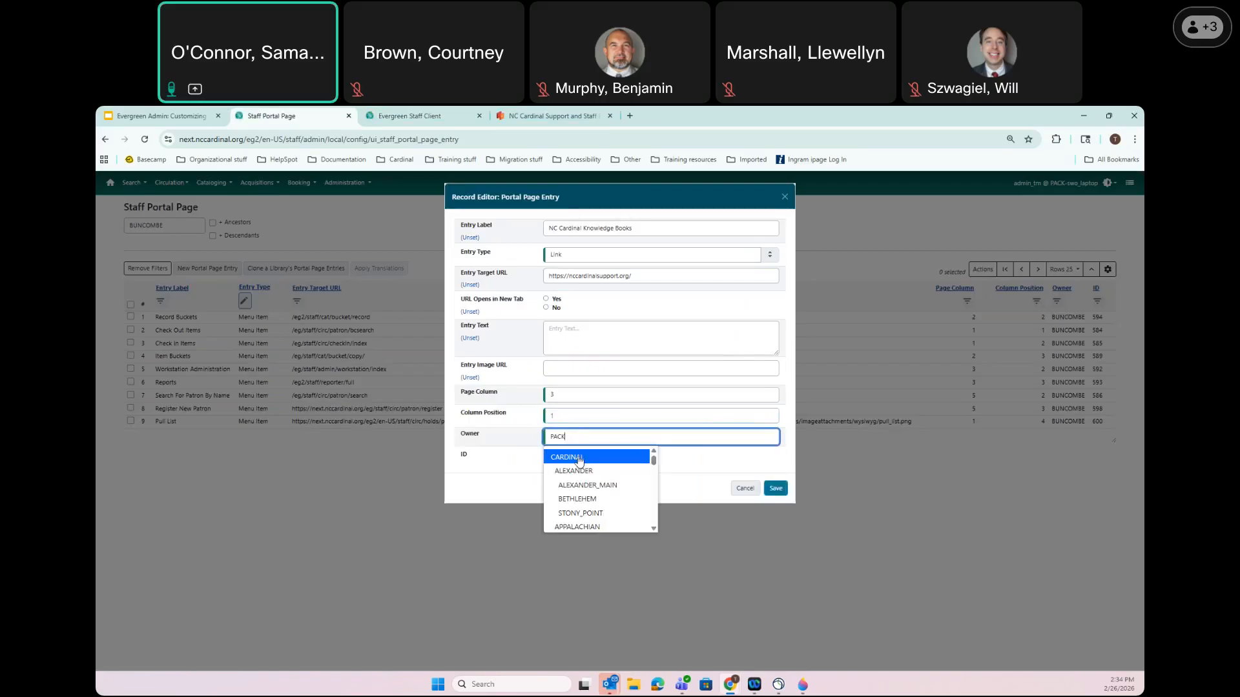
pyautogui.scroll(-2, 621, 496)
pyautogui.scroll(-4, 617, 499)
pyautogui.scroll(-4, 612, 499)
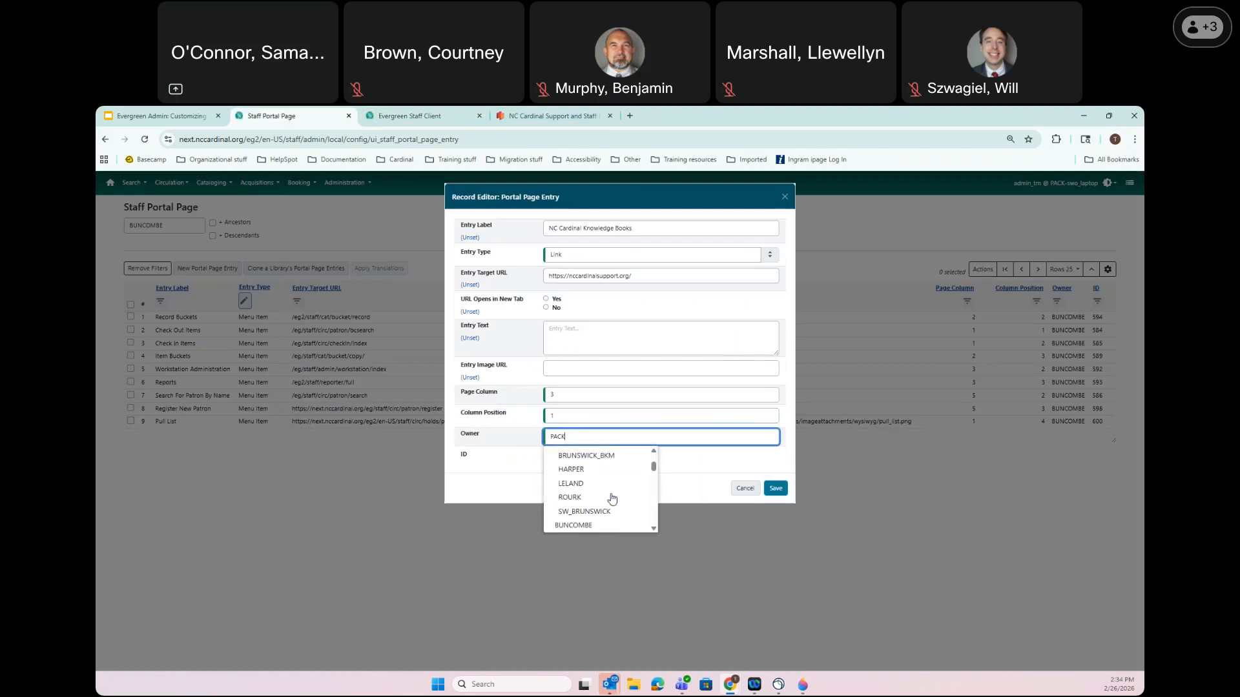
pyautogui.click(579, 521)
pyautogui.click(776, 490)
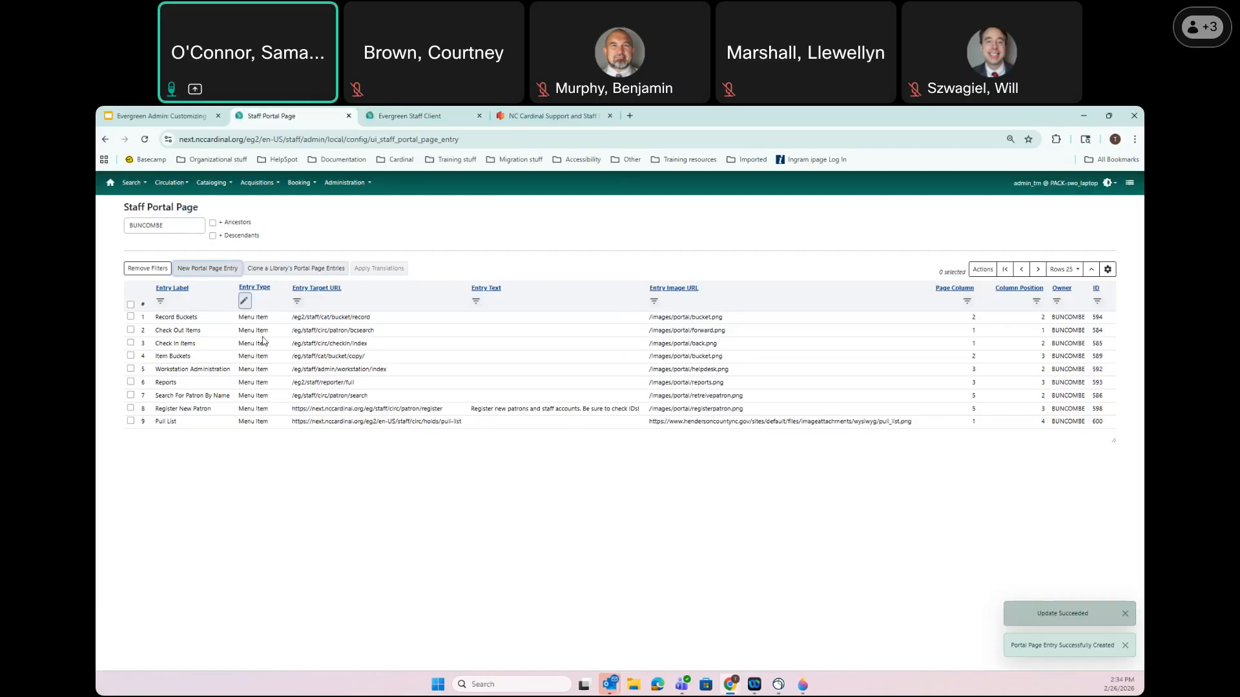
# Filter the portal list to show only Link entries
pyautogui.click(249, 304)
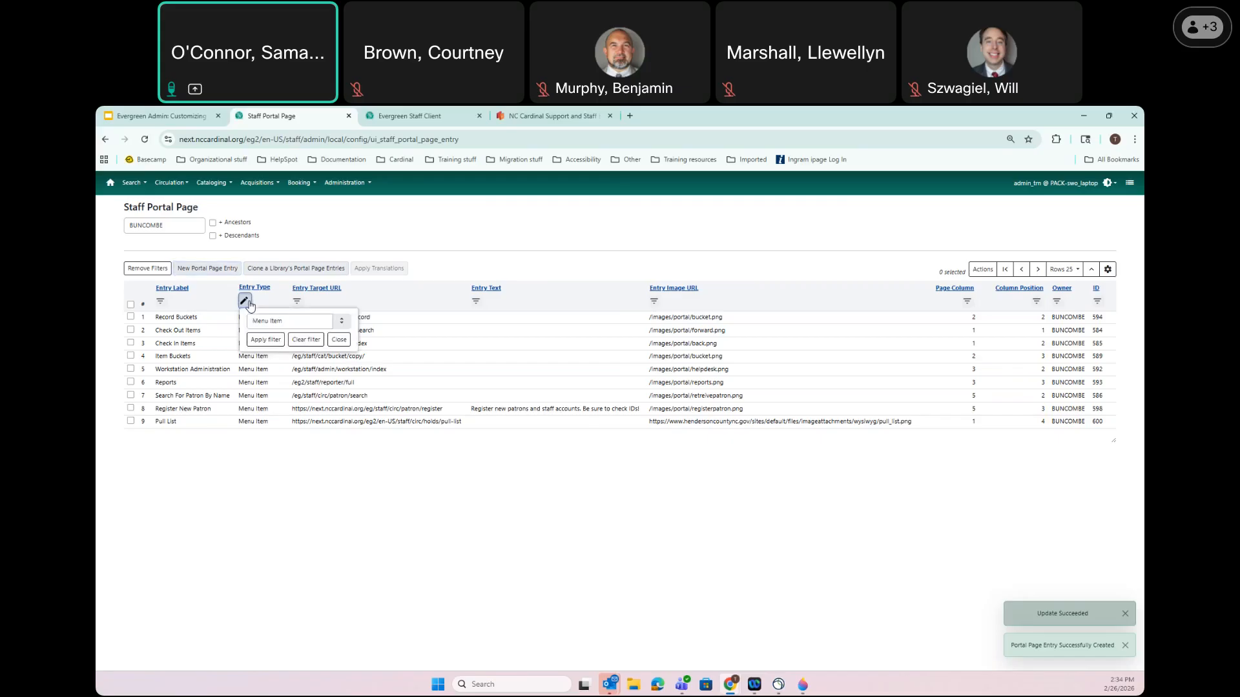
pyautogui.click(290, 322)
pyautogui.tripleClick(276, 320)
pyautogui.press('BackSpace')
pyautogui.click(261, 355)
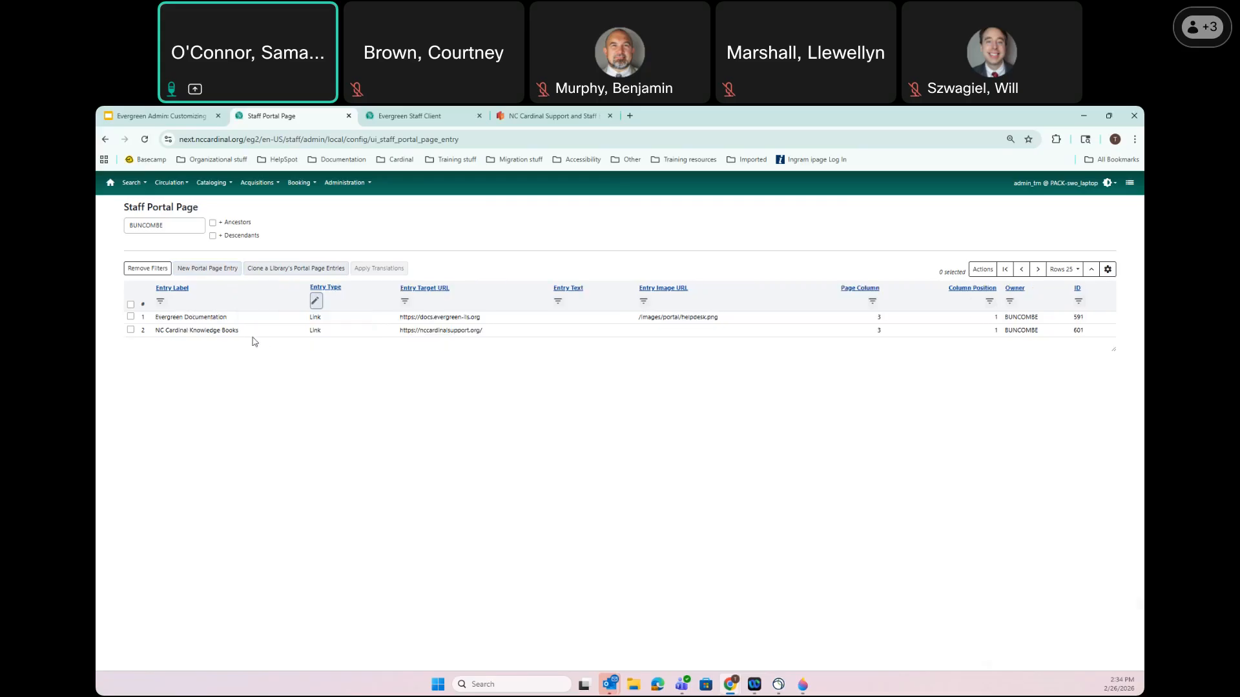
# Change Evergreen Documentation's column position to 2 and check the home page
pyautogui.doubleClick(212, 316)
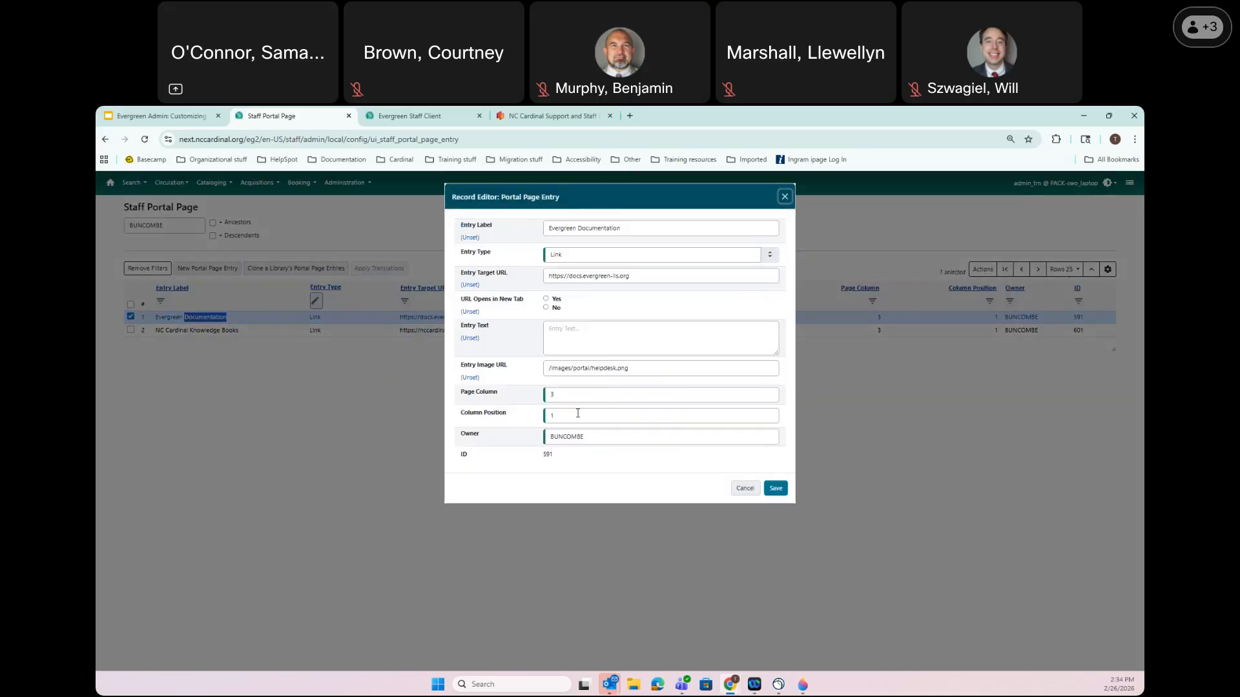
pyautogui.click(476, 415)
pyautogui.write('2')
pyautogui.click(776, 489)
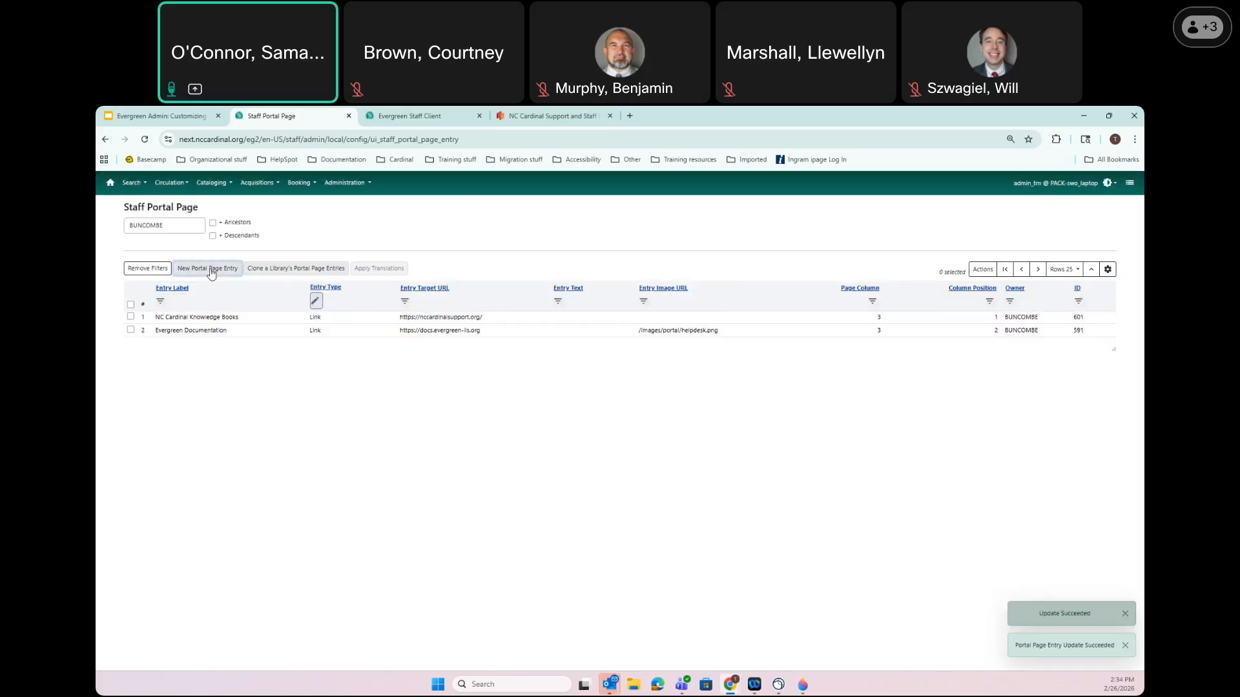
pyautogui.click(397, 115)
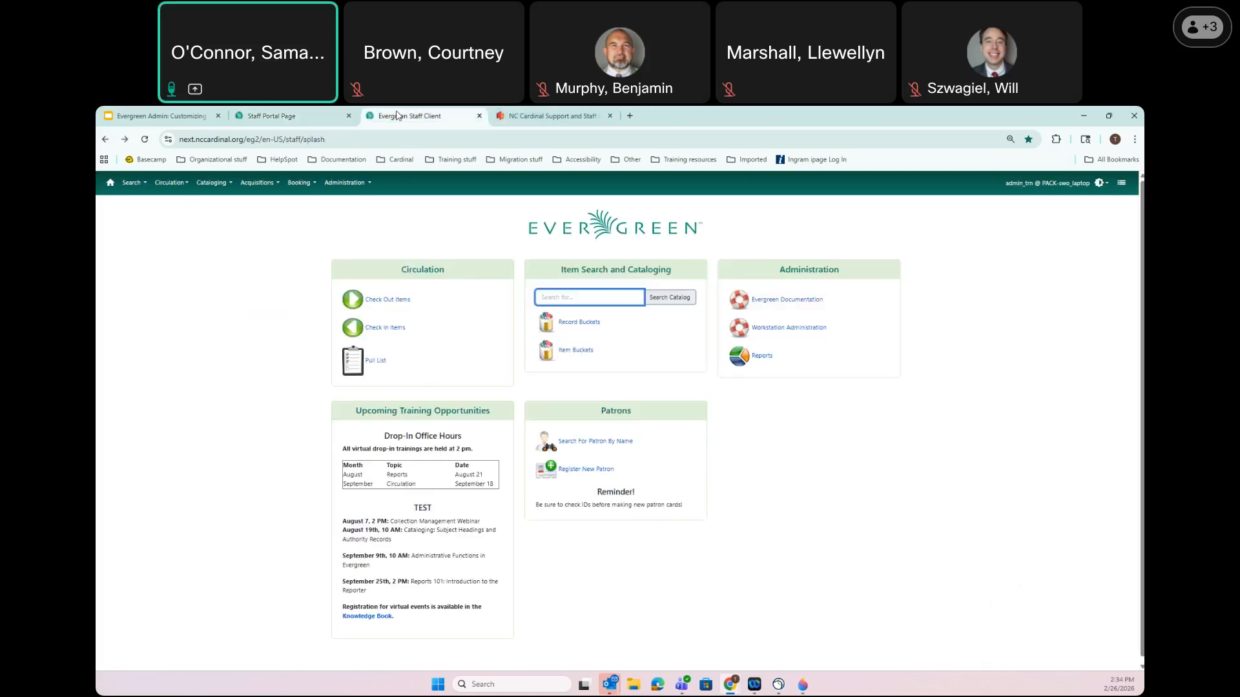
pyautogui.click(313, 116)
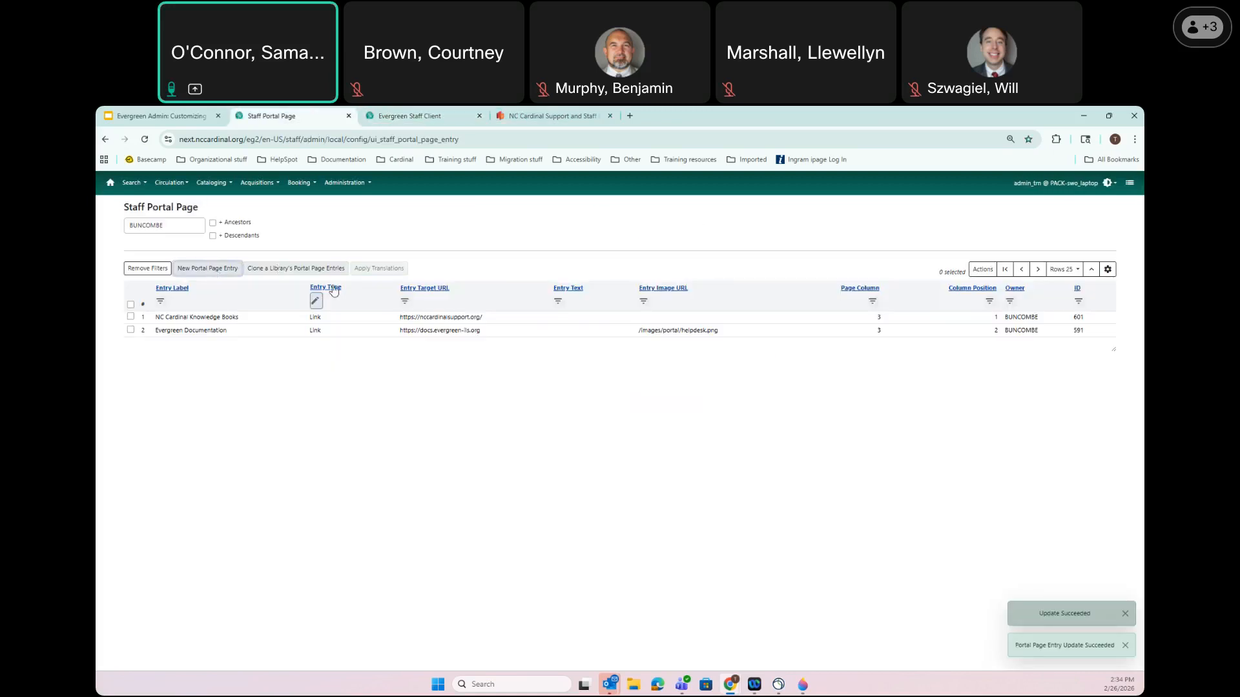
# Switch the Entry Type filter to 'menu' to list only Menu Item entries
pyautogui.click(315, 300)
pyautogui.write('men')
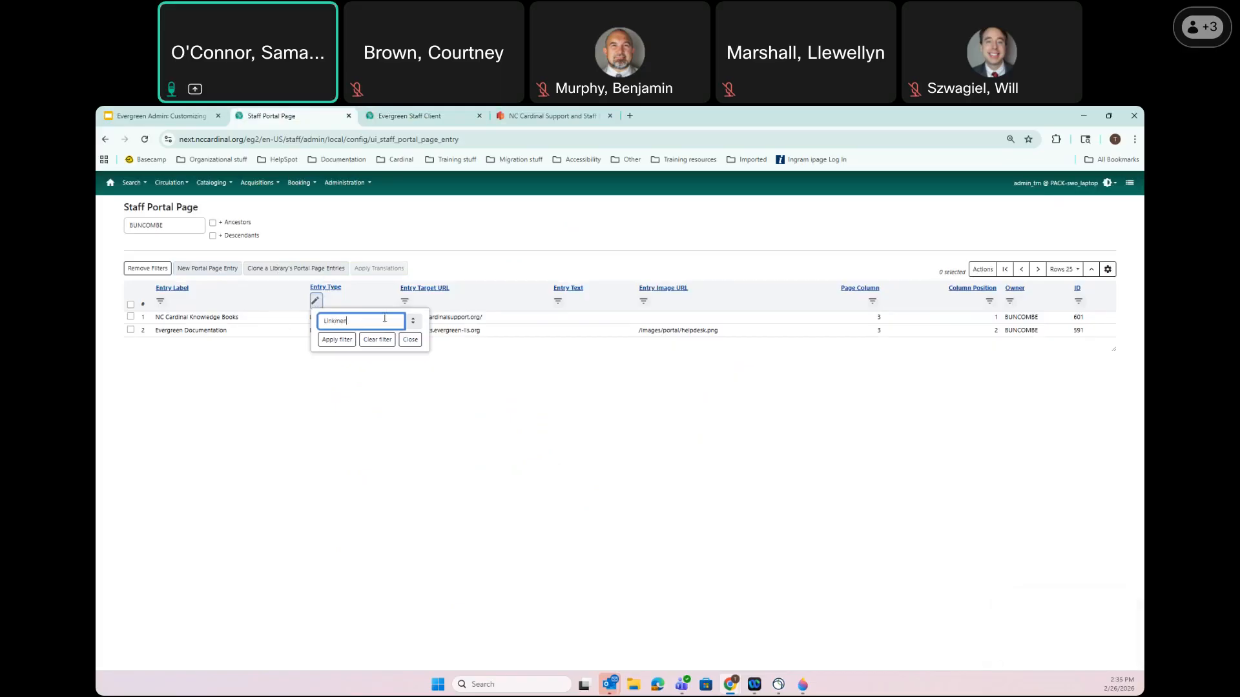
pyautogui.press('BackSpace')
pyautogui.press('BackSpace')
pyautogui.press('BackSpace')
pyautogui.write('menu')
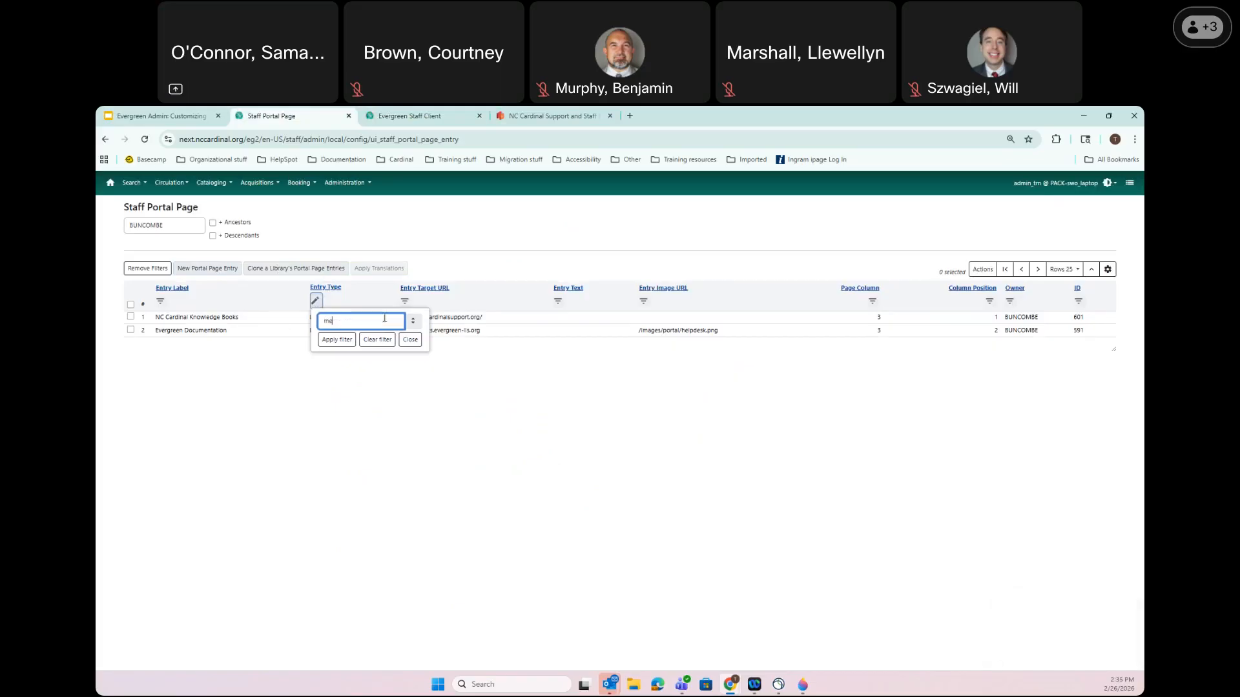
pyautogui.click(343, 343)
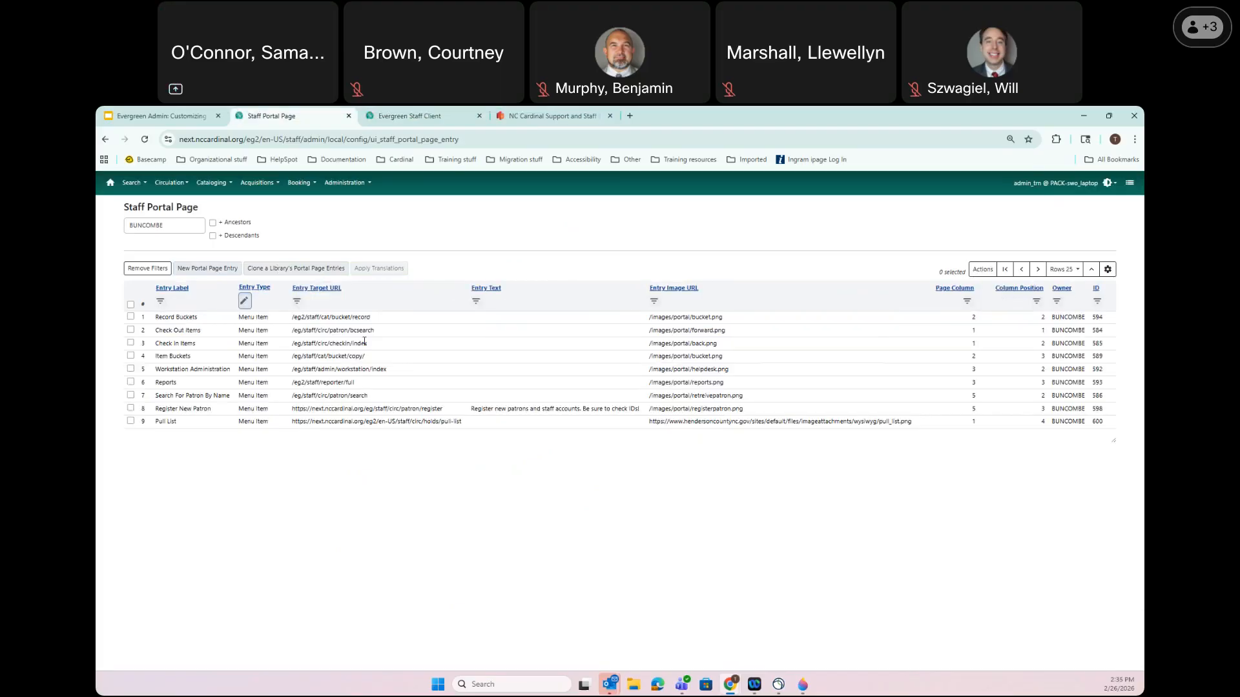
# Set Workstation Administration's column position to 3 and save
pyautogui.doubleClick(175, 369)
pyautogui.click(479, 416)
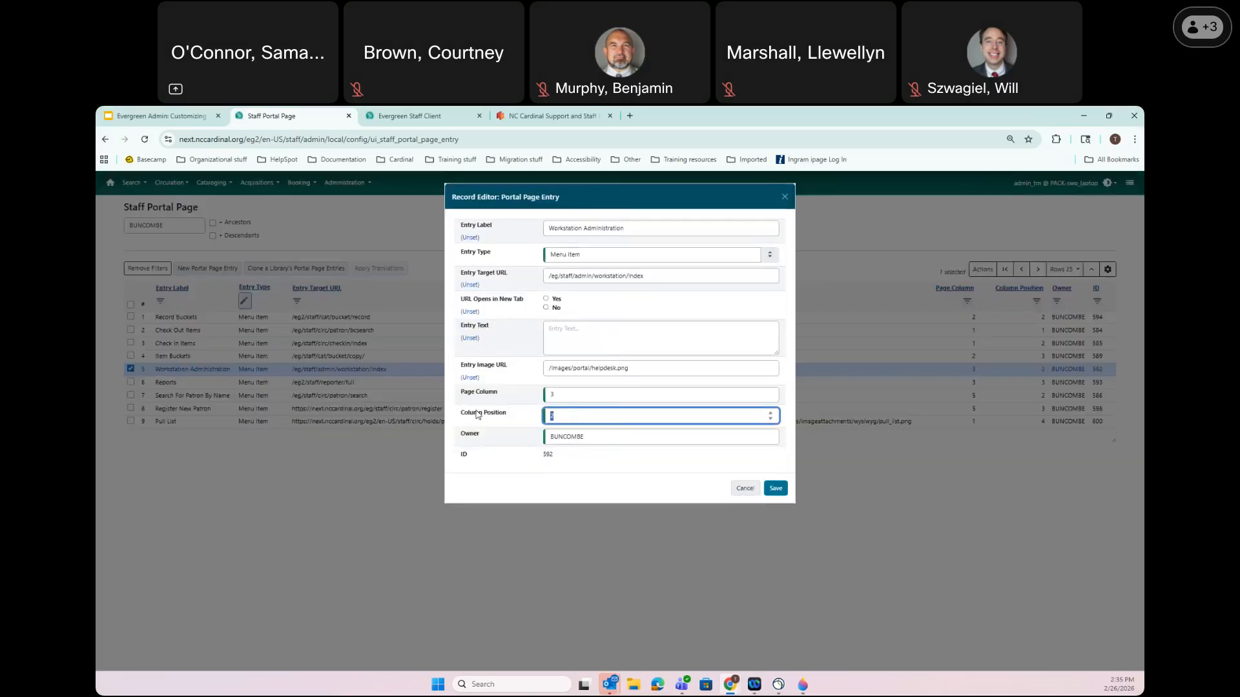
pyautogui.write('3')
pyautogui.click(776, 489)
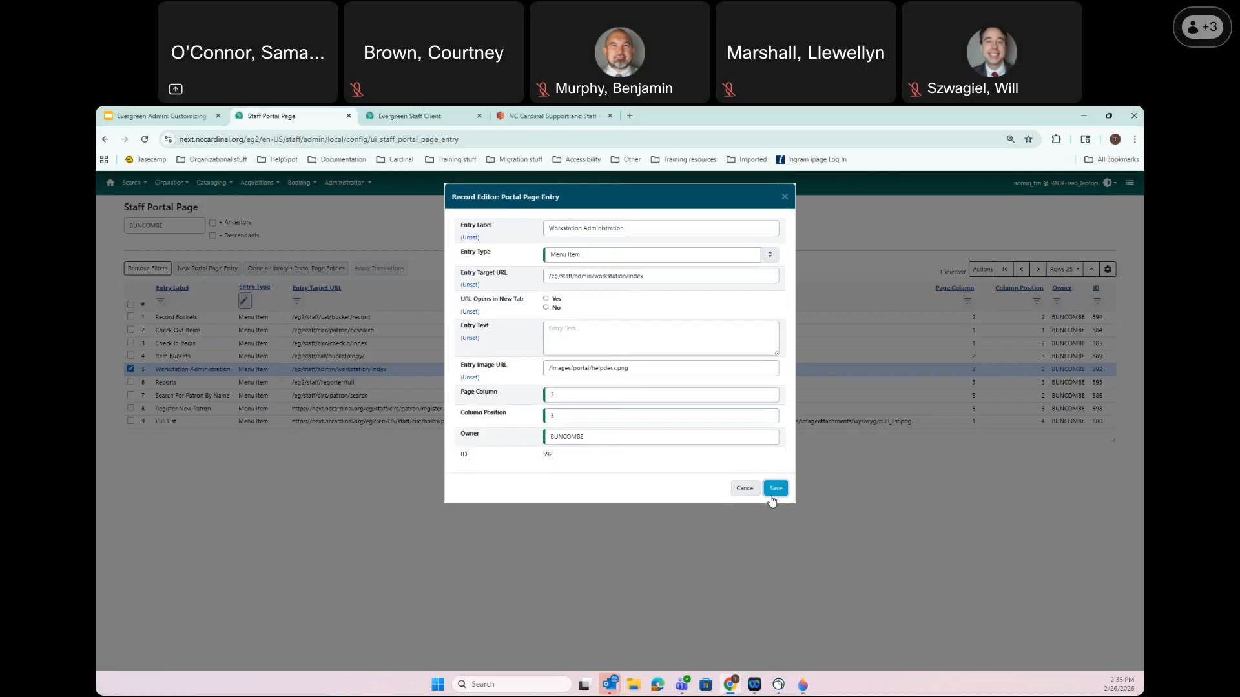
pyautogui.click(452, 116)
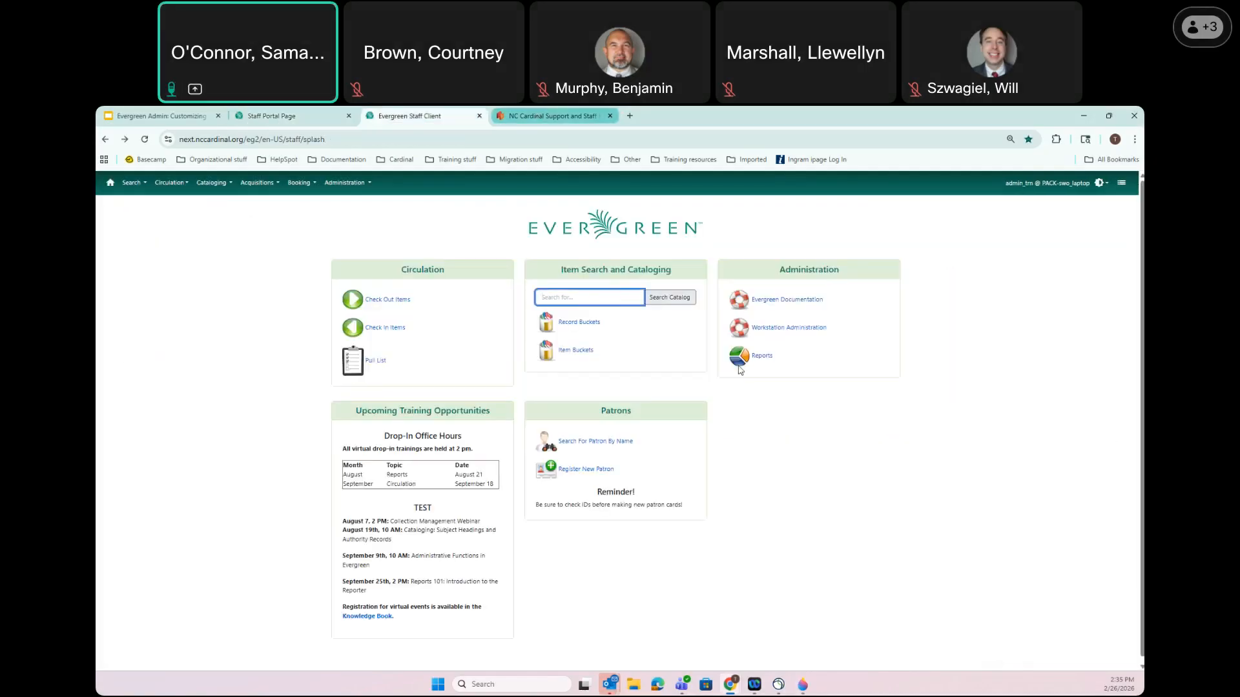
pyautogui.click(295, 122)
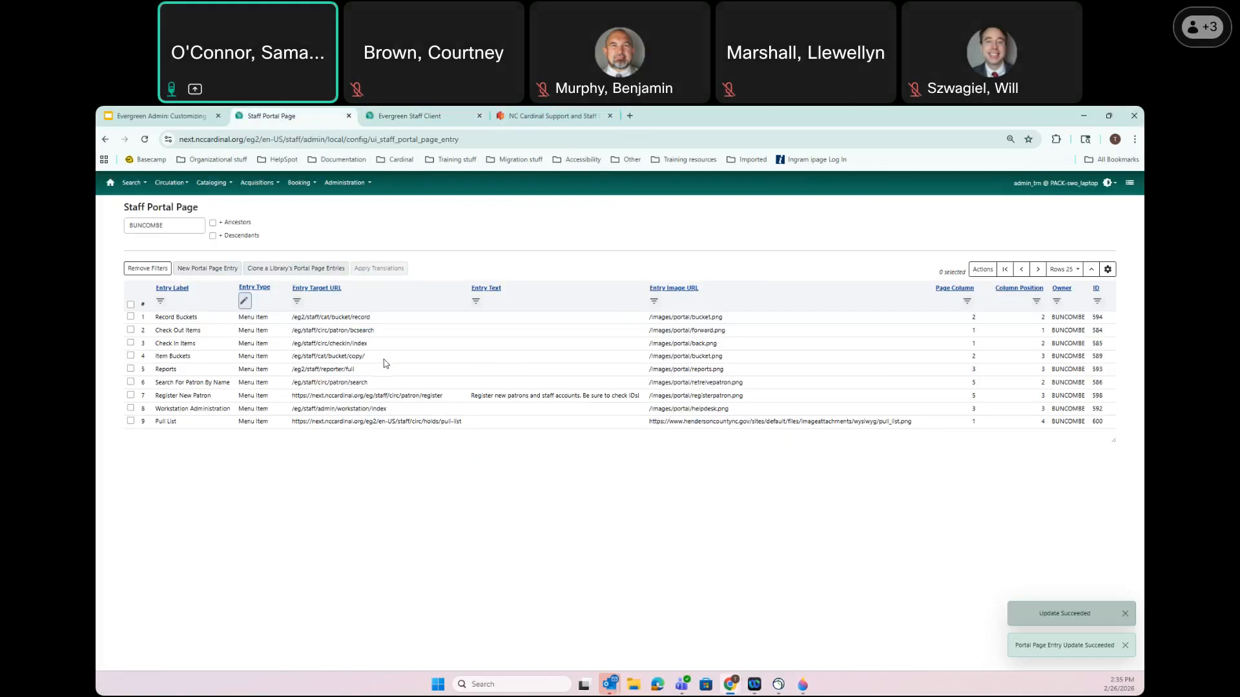
# Set Reports' column position to 4, save, and view the home page
pyautogui.doubleClick(173, 370)
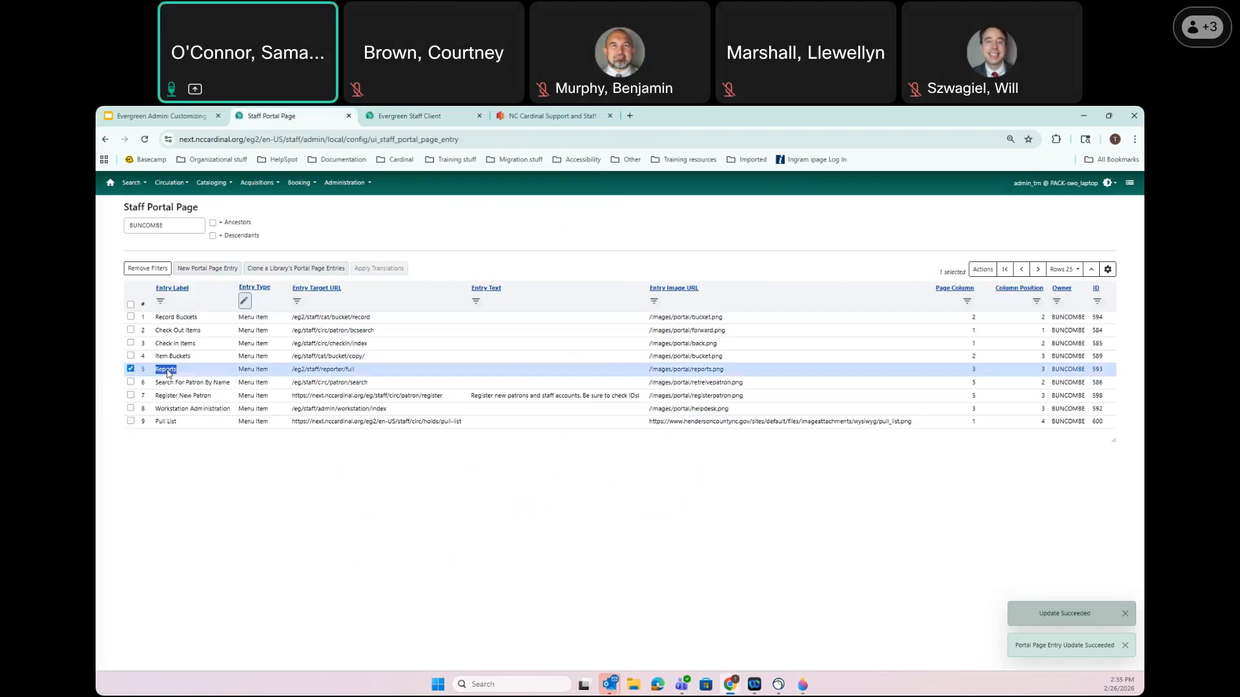
pyautogui.moveTo(563, 417); pyautogui.dragTo(369, 397)
pyautogui.write('4')
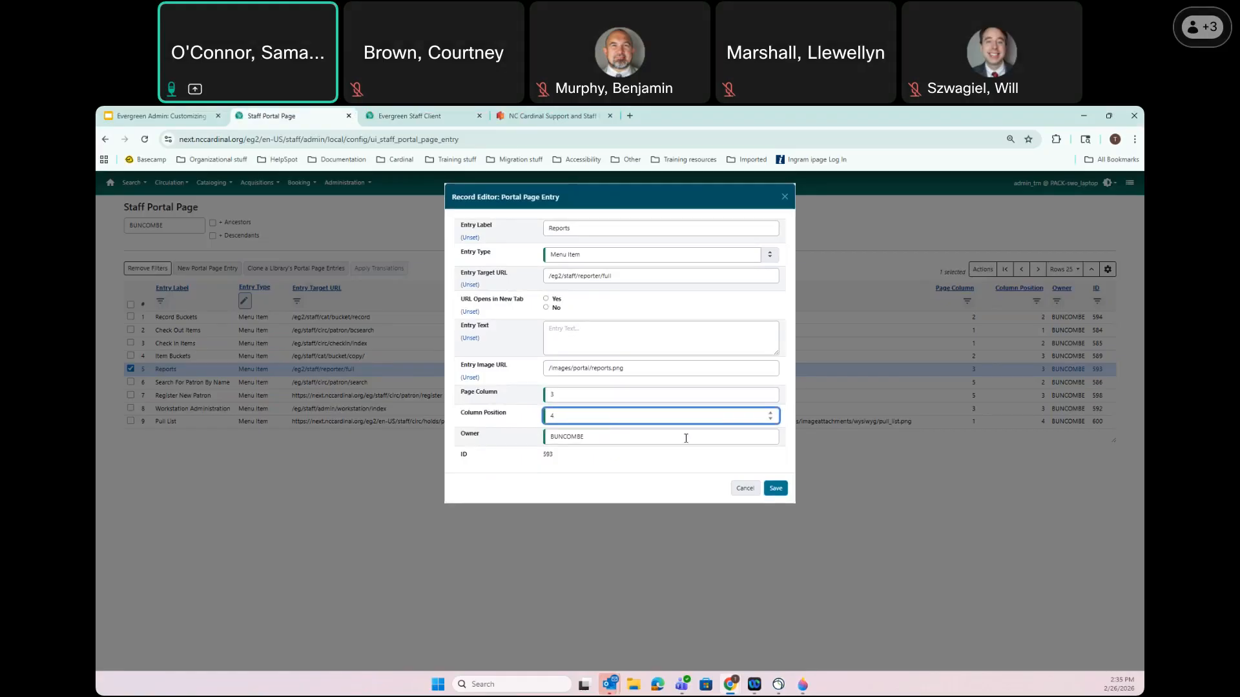
pyautogui.click(778, 490)
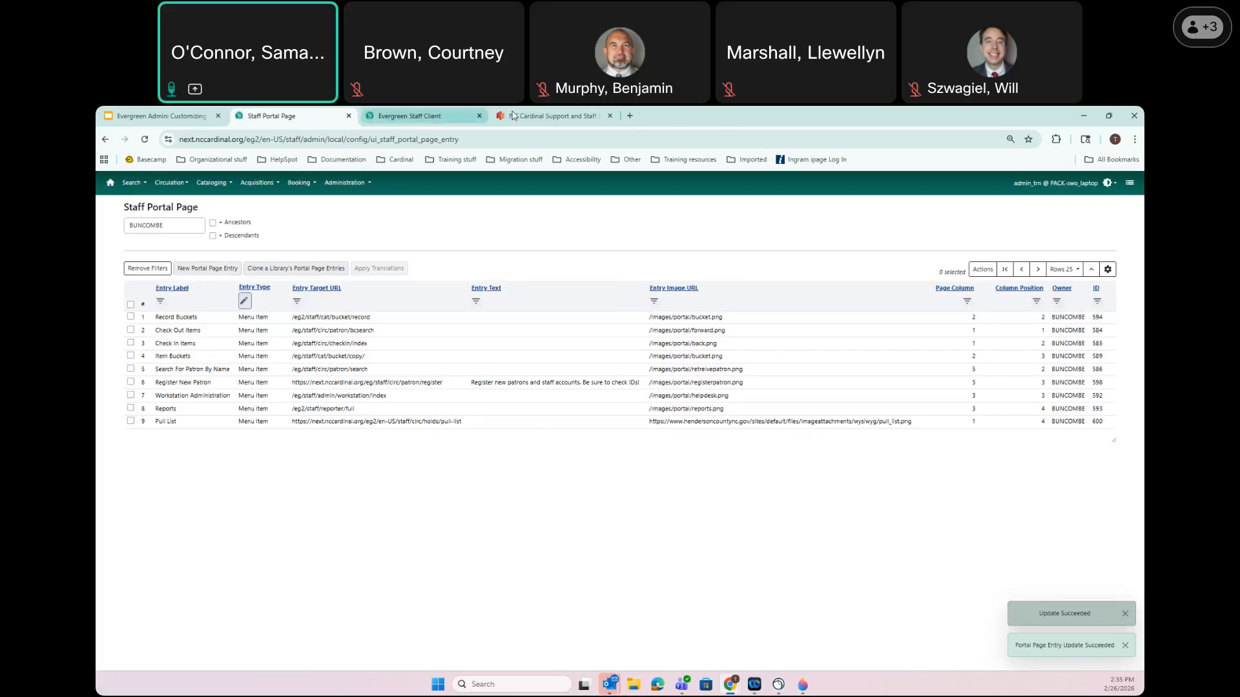
pyautogui.click(400, 116)
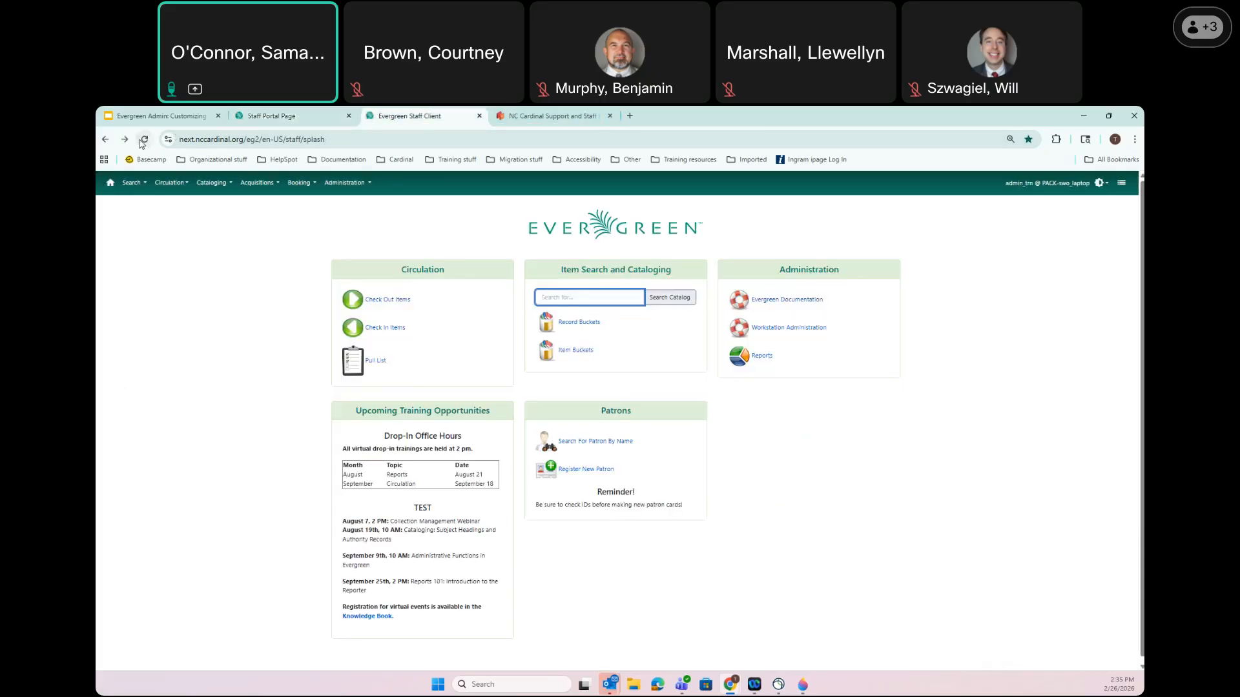
# Refresh the home page to list NC Cardinal Knowledge Books first under Administration
pyautogui.press('F5')
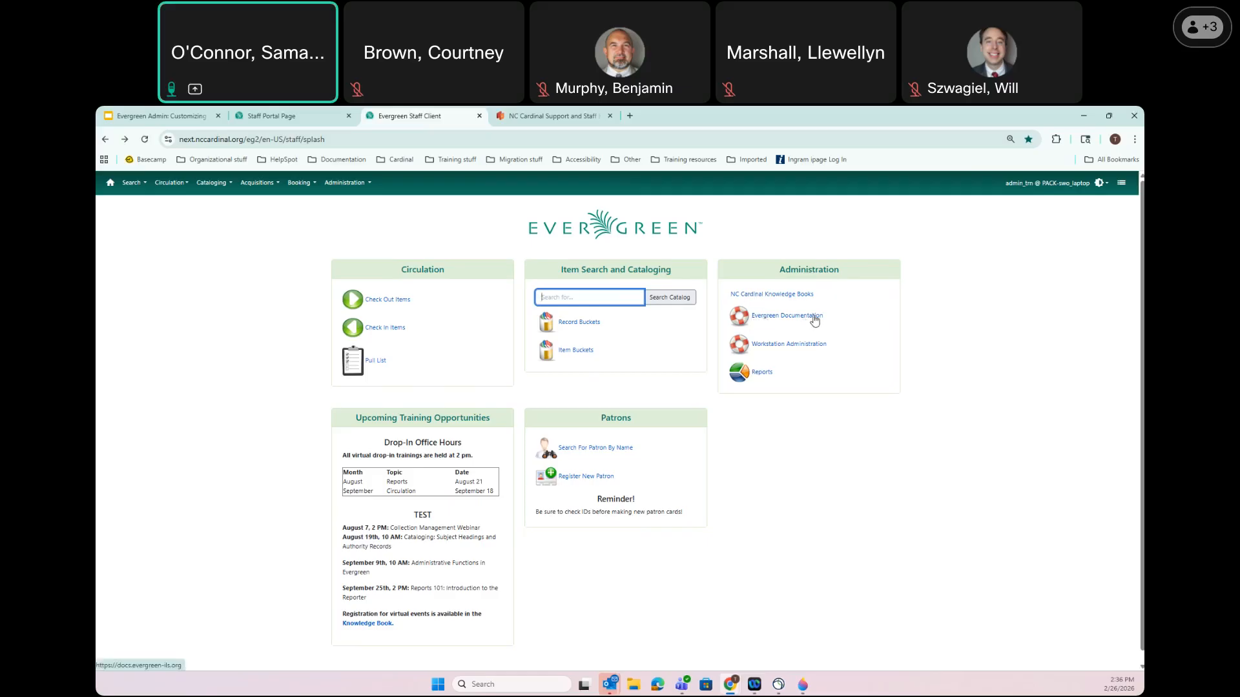
# Change the Entry Type filter to 'link' to show only Link entries
pyautogui.click(326, 112)
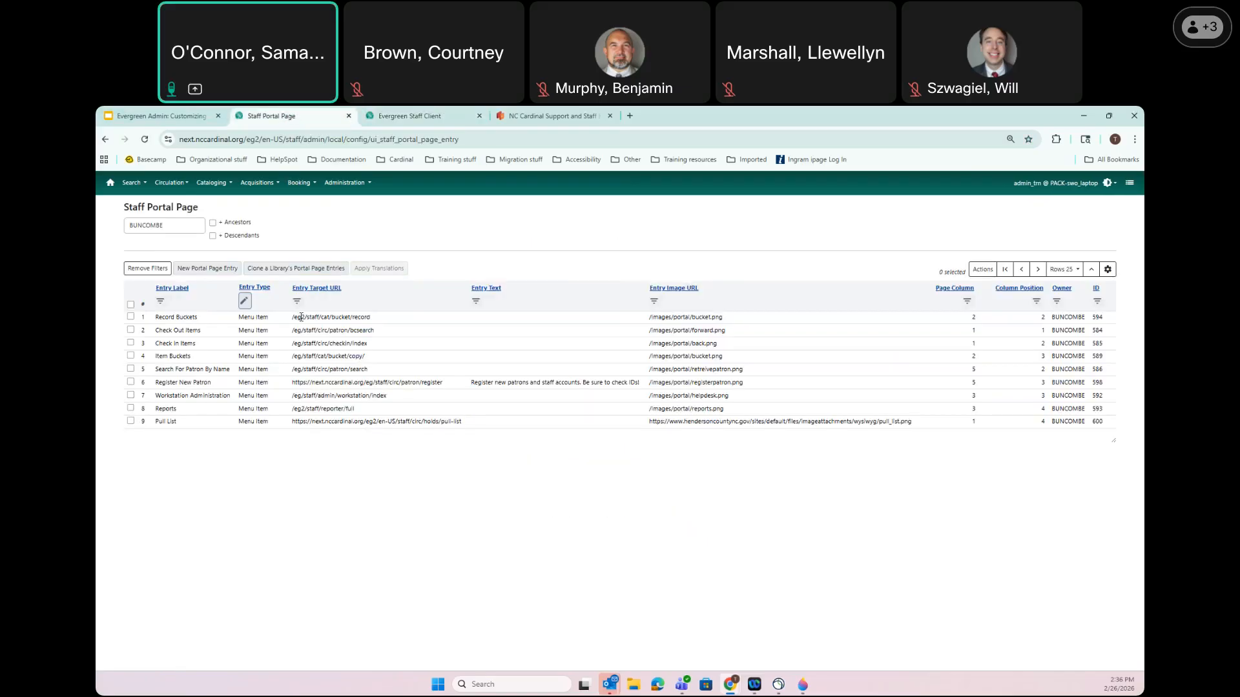
pyautogui.click(244, 301)
pyautogui.click(284, 322)
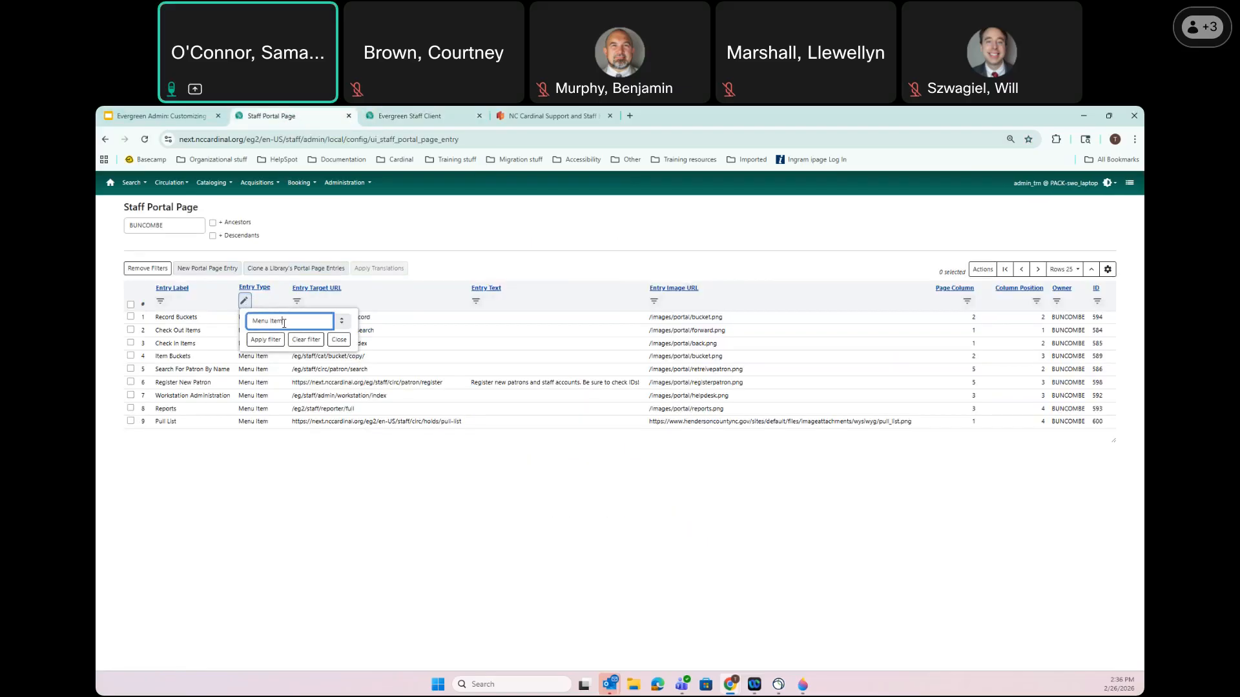
pyautogui.moveTo(284, 322); pyautogui.dragTo(237, 328)
pyautogui.hotkey('ctrl', 'a')
pyautogui.write('link')
pyautogui.click(259, 341)
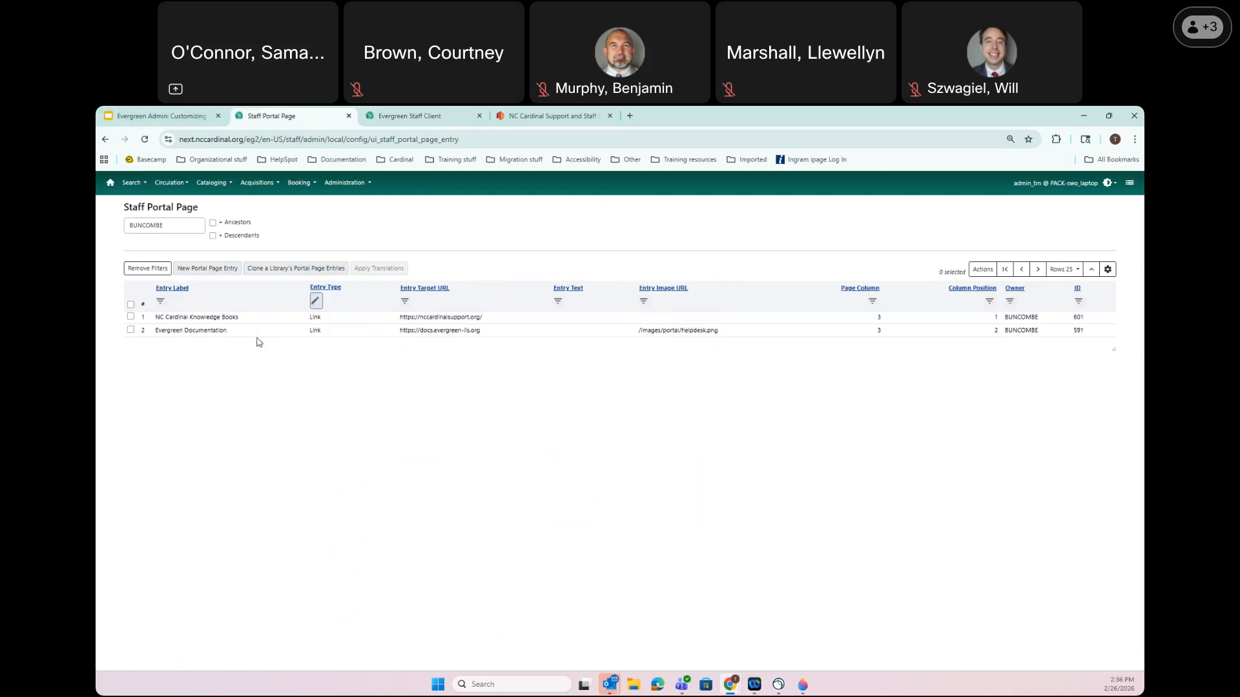
# Delete the Evergreen Documentation entry and check the home page
pyautogui.doubleClick(203, 329)
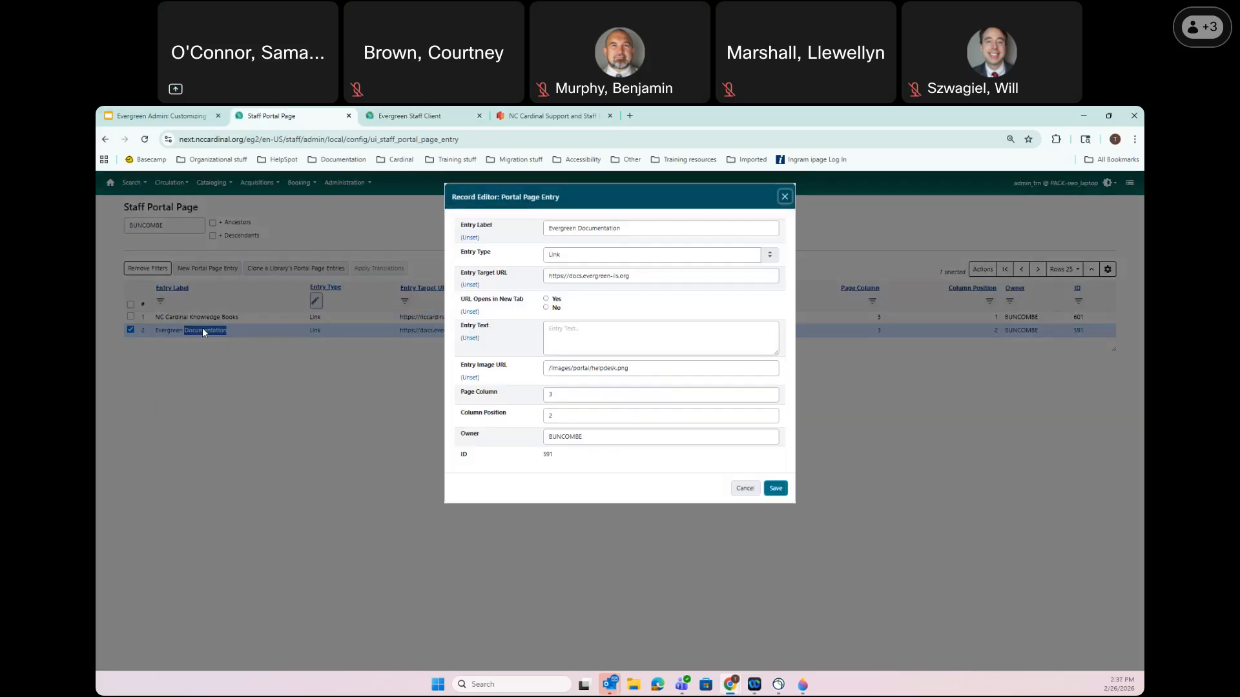
pyautogui.click(785, 197)
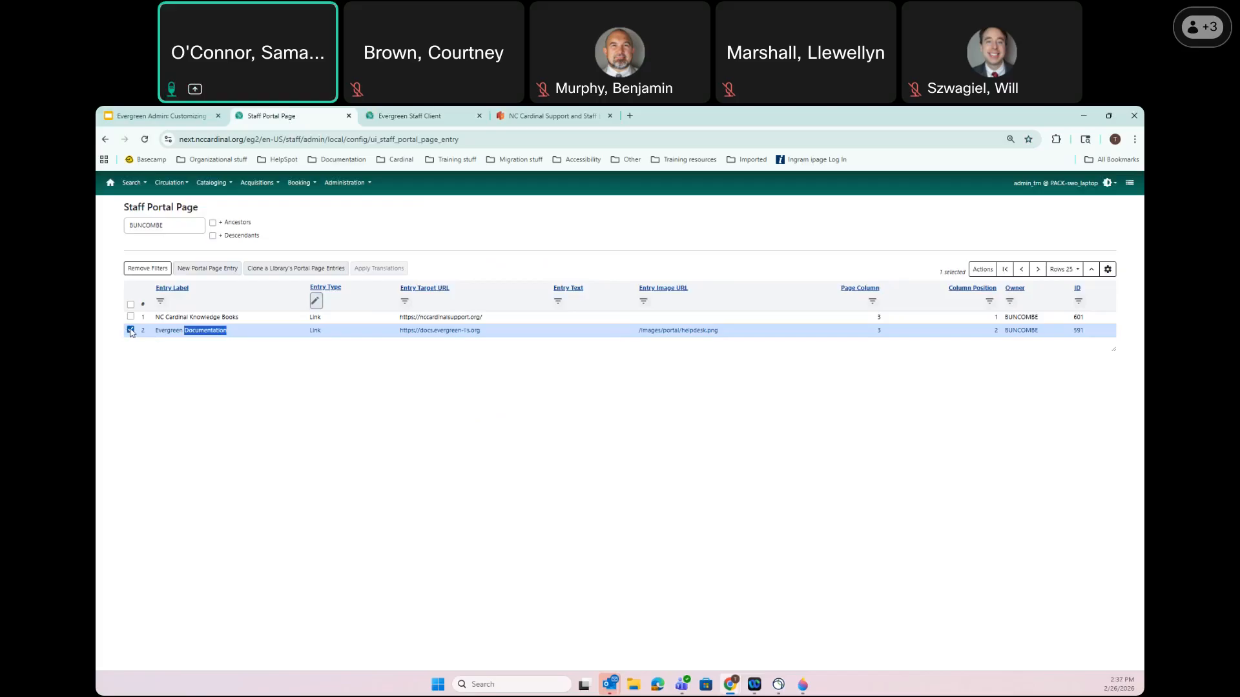
pyautogui.click(983, 271)
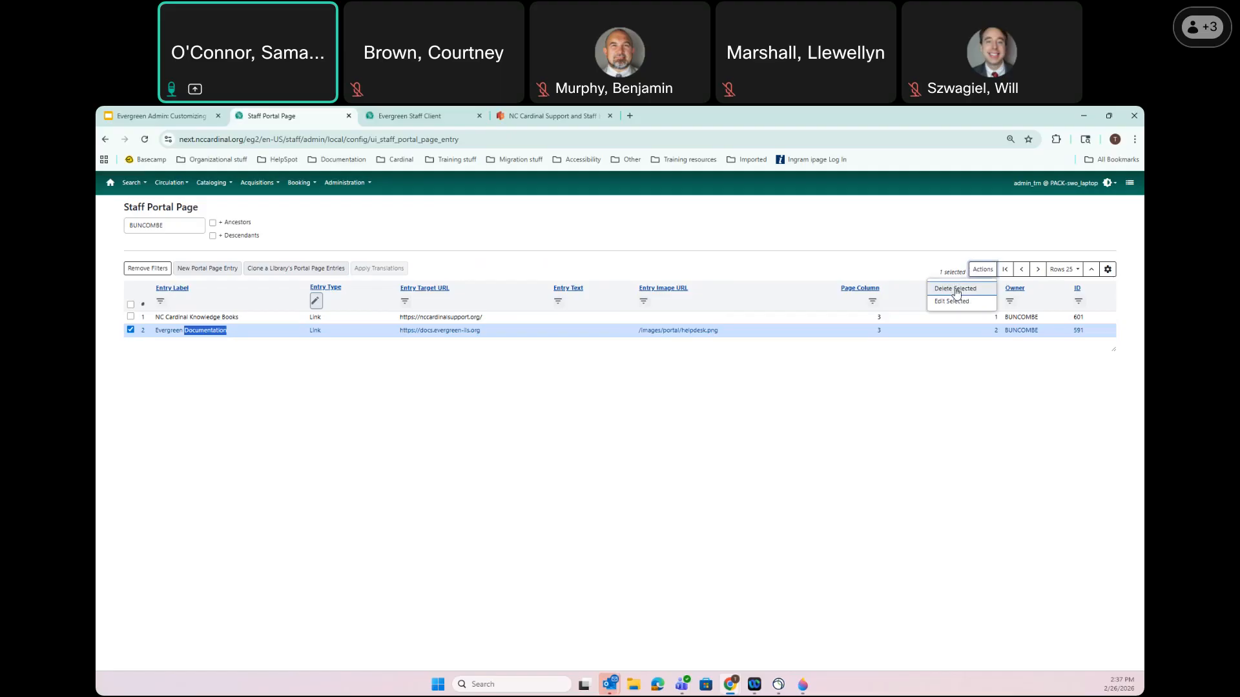
pyautogui.click(957, 292)
pyautogui.click(664, 256)
pyautogui.click(413, 115)
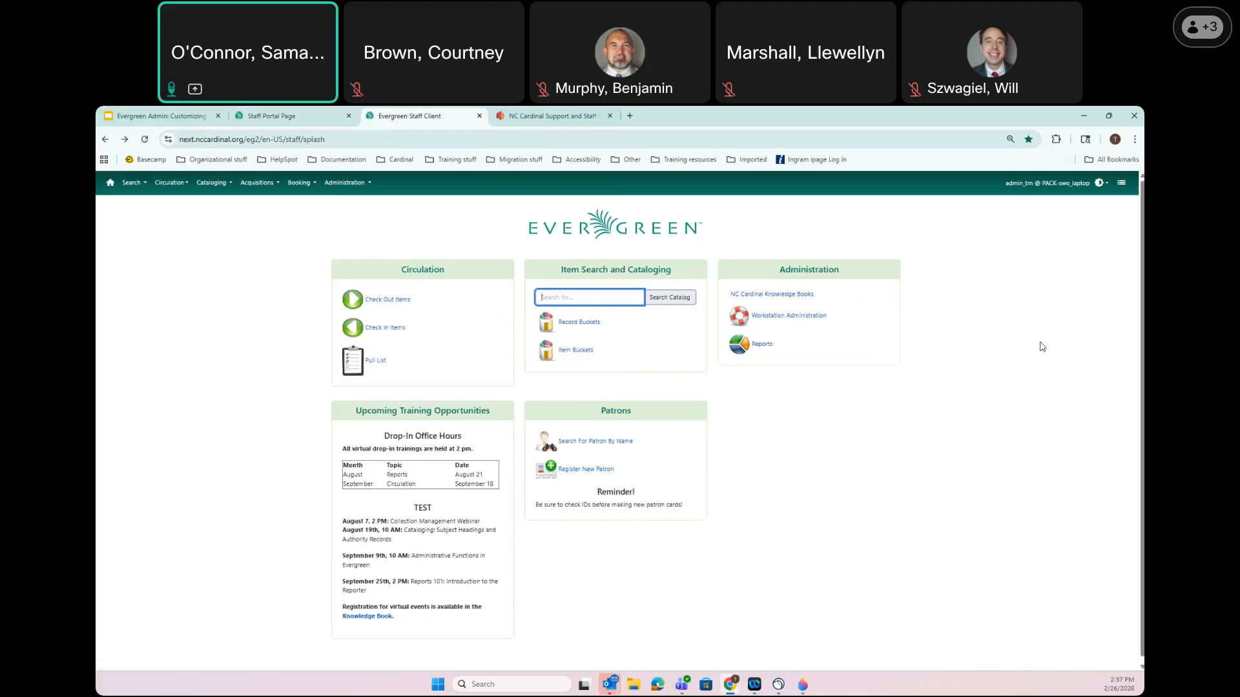
# Clear the Link entry type filter and review all 19 BUNCOMBE portal entries through Pull List
pyautogui.click(302, 116)
pyautogui.click(396, 115)
pyautogui.click(270, 116)
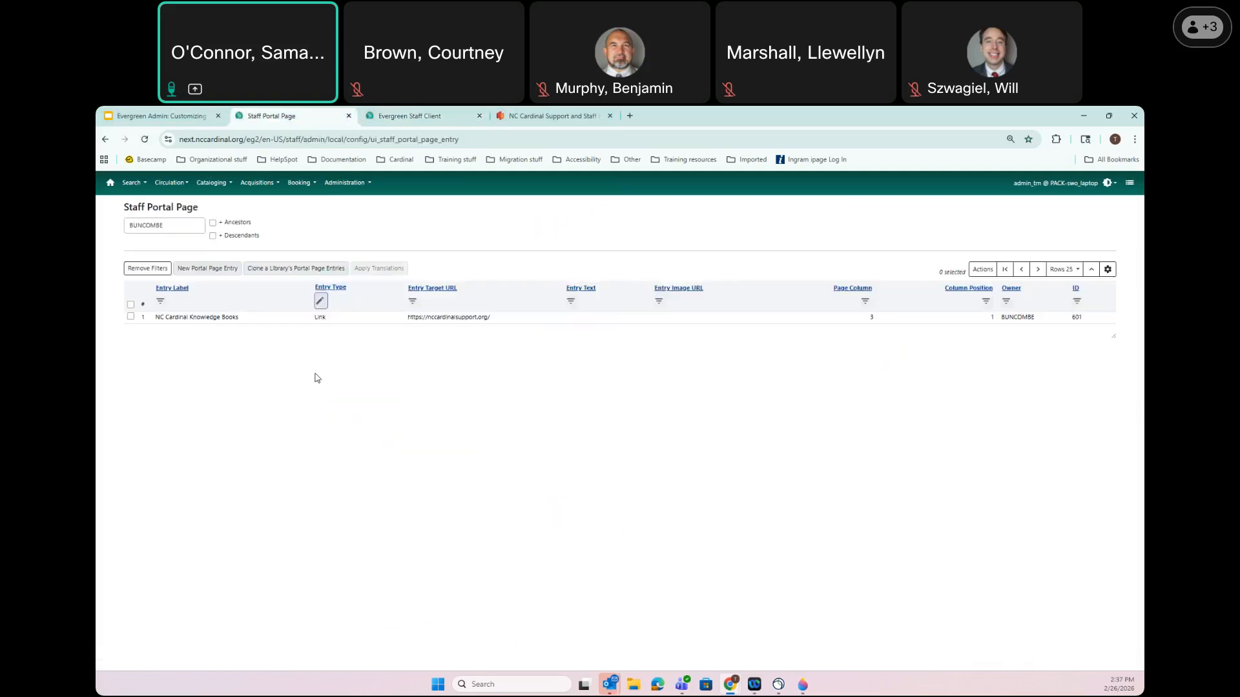
pyautogui.click(320, 300)
pyautogui.click(382, 340)
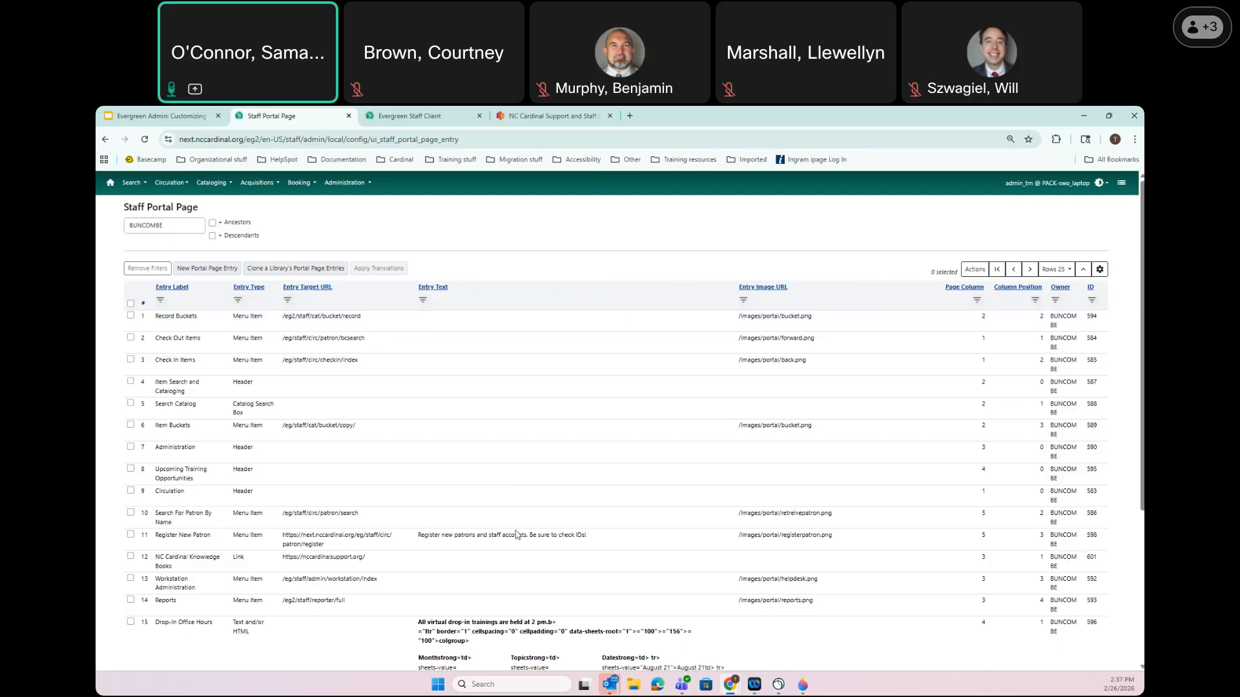
pyautogui.scroll(-2, 516, 534)
pyautogui.scroll(-3, 517, 535)
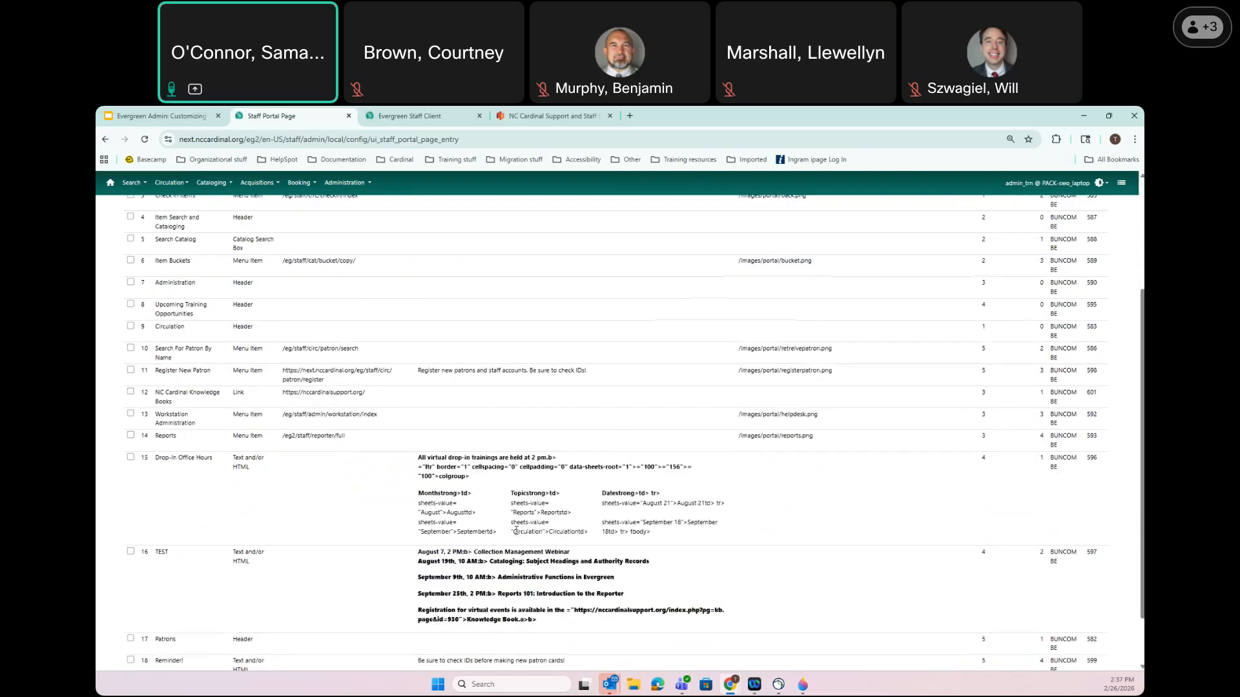
pyautogui.scroll(-1, 182, 499)
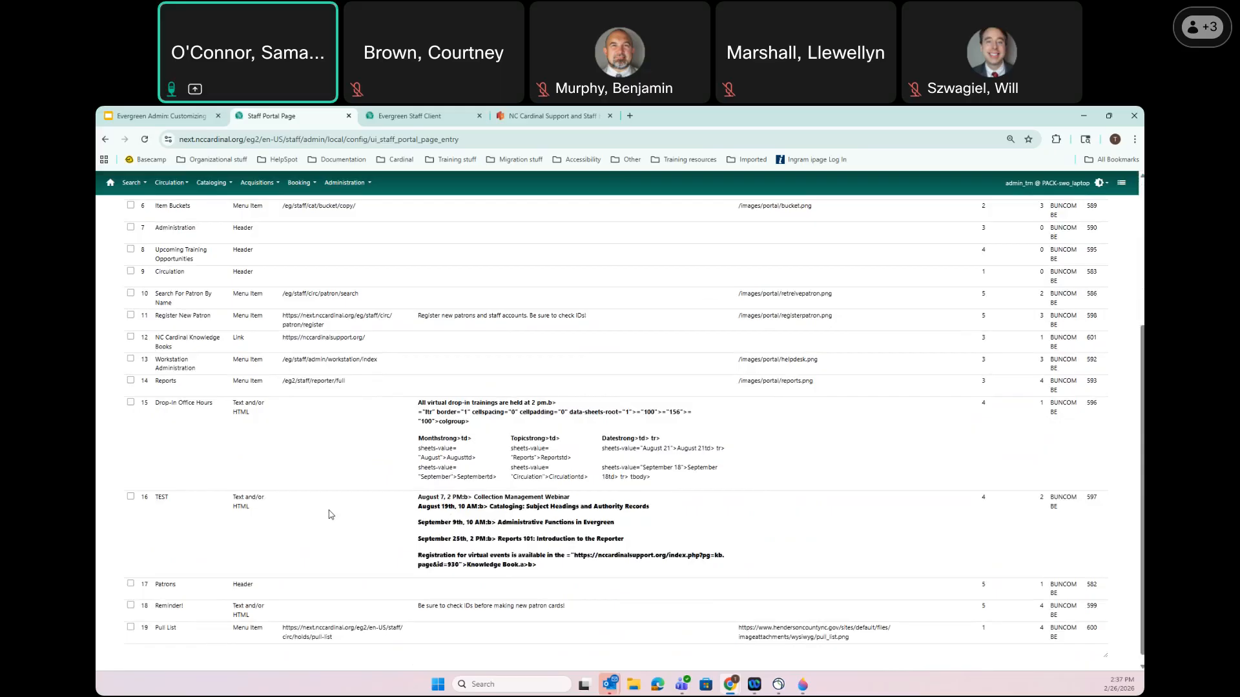
pyautogui.scroll(-1, 330, 514)
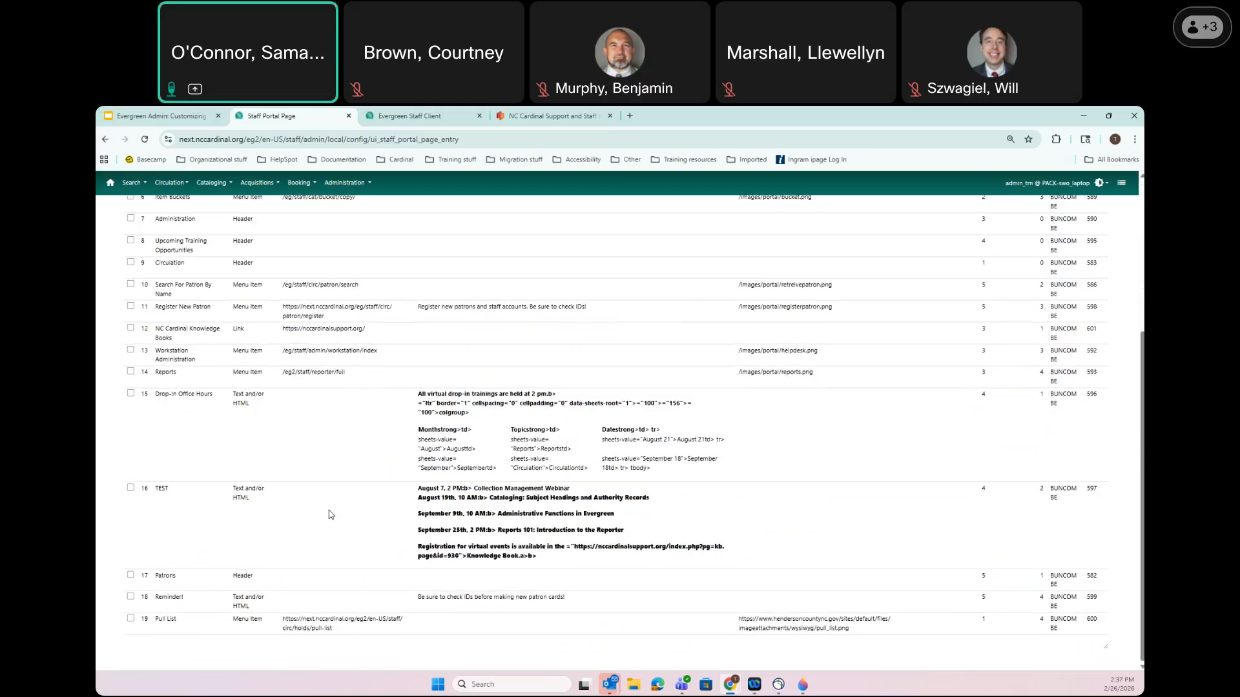
pyautogui.scroll(5, 330, 515)
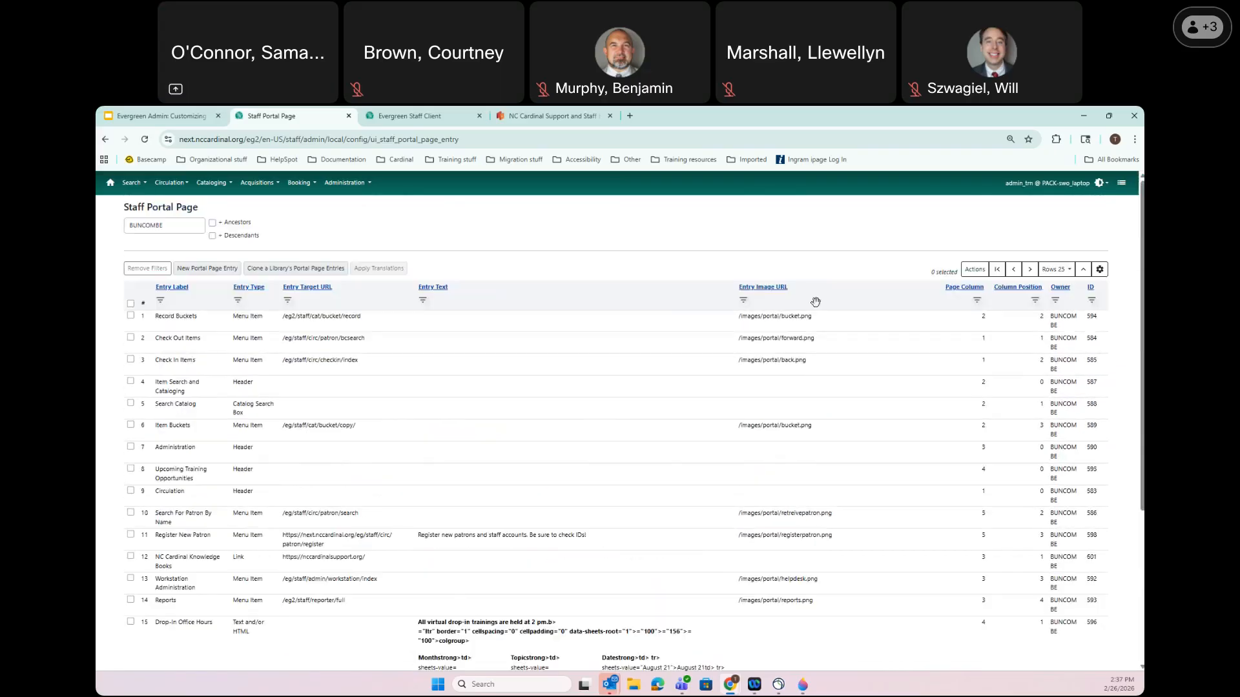
# Filter the portal entry list to Page Column 4
pyautogui.click(977, 300)
pyautogui.click(996, 352)
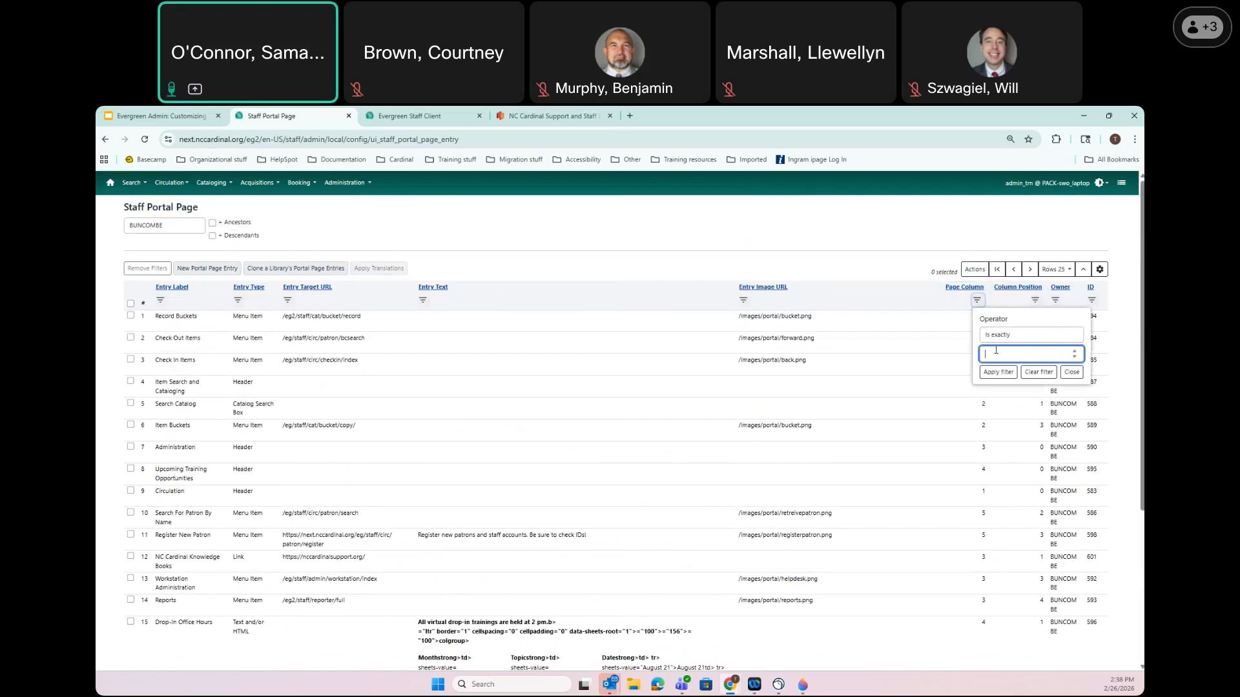
pyautogui.write('4')
pyautogui.click(1004, 373)
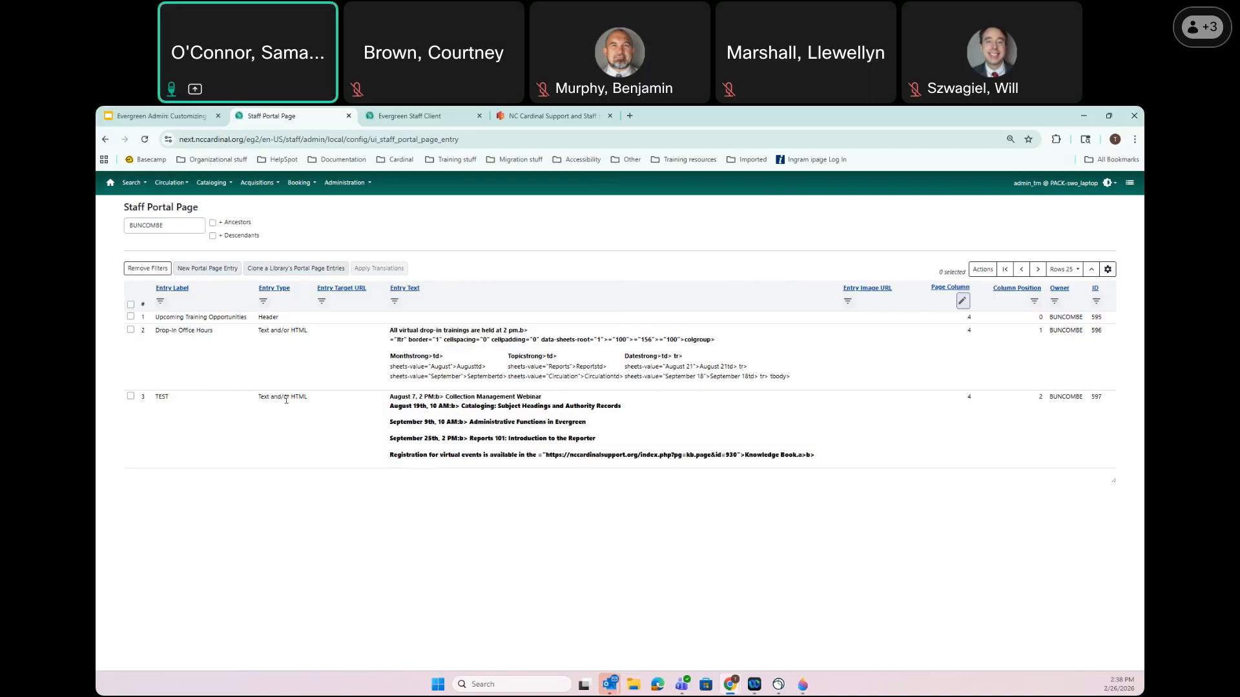
# Save the TEST entry at page column 5, position 4, and view the splash page
pyautogui.click(131, 397)
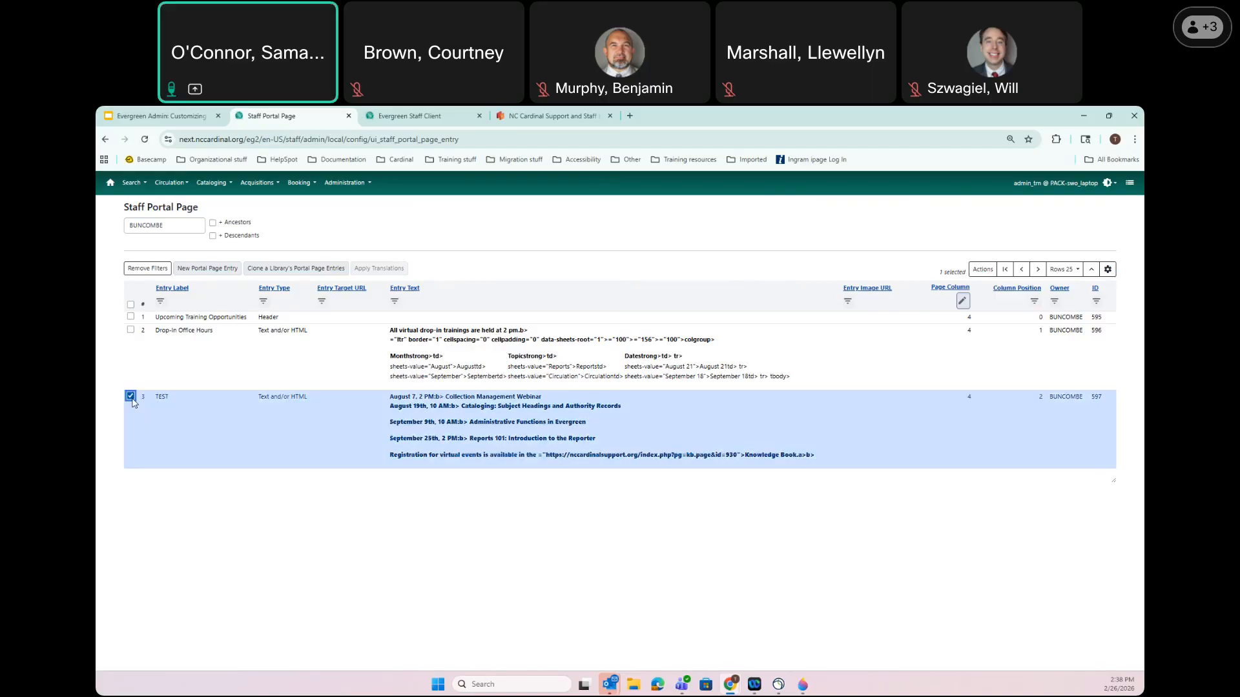
pyautogui.doubleClick(178, 405)
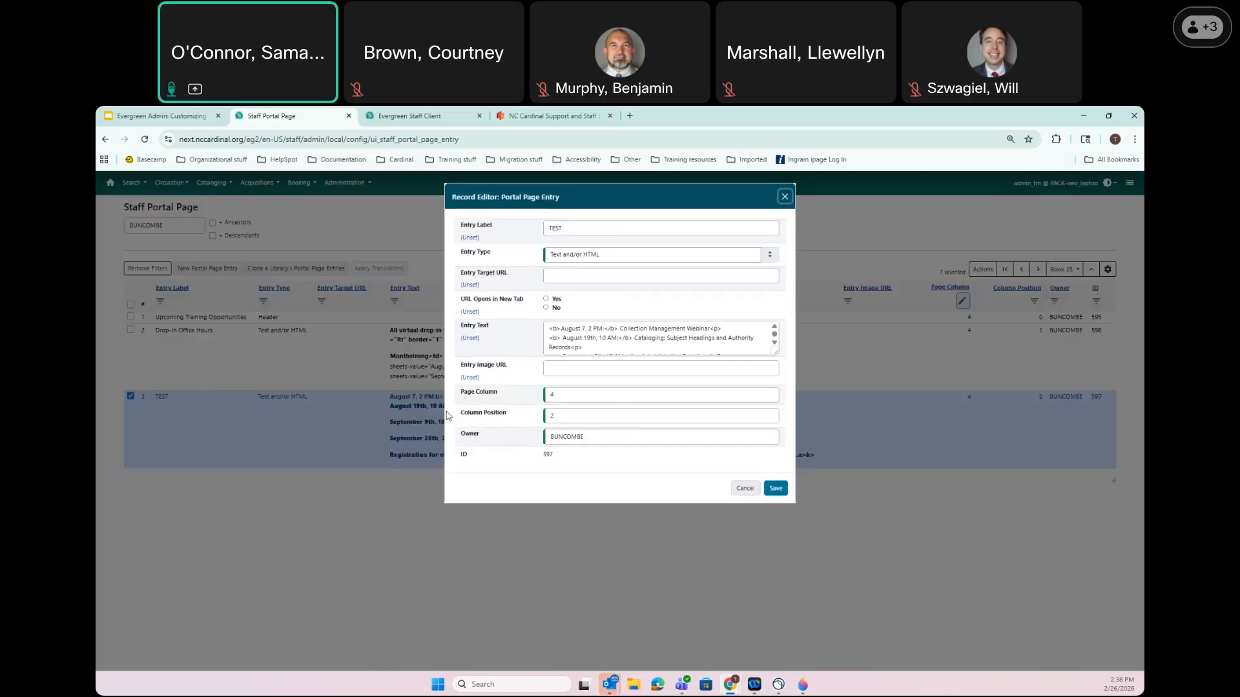
pyautogui.click(462, 395)
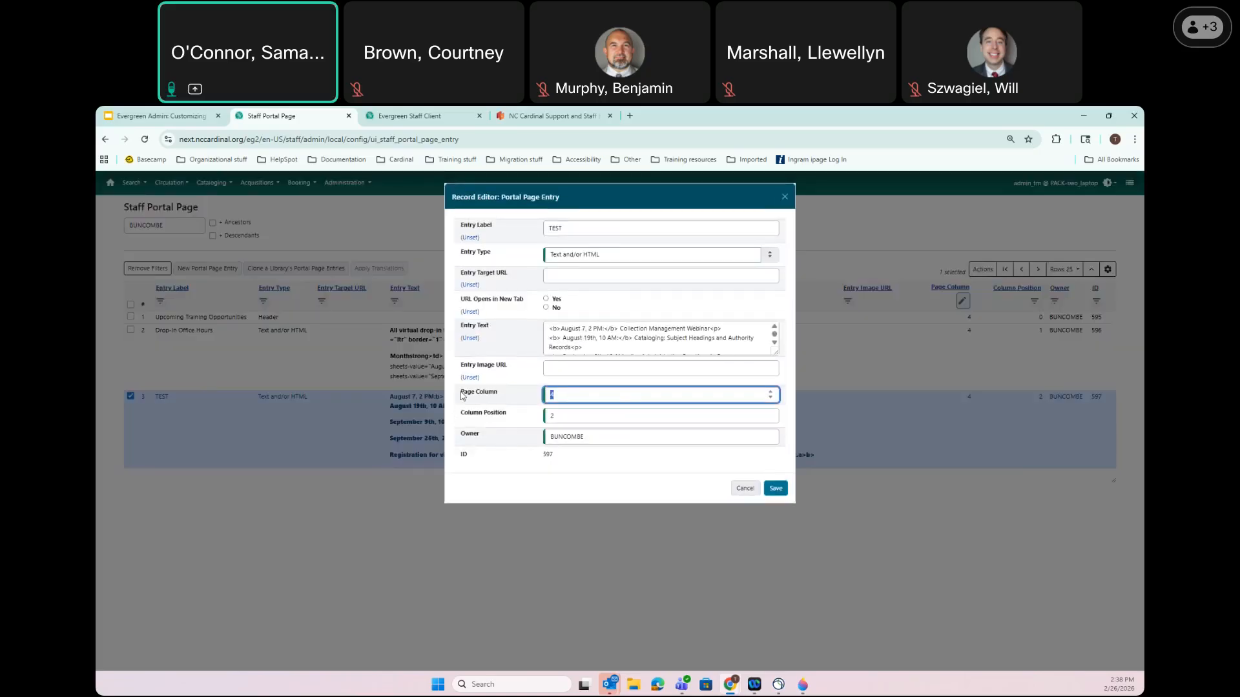
pyautogui.click(478, 415)
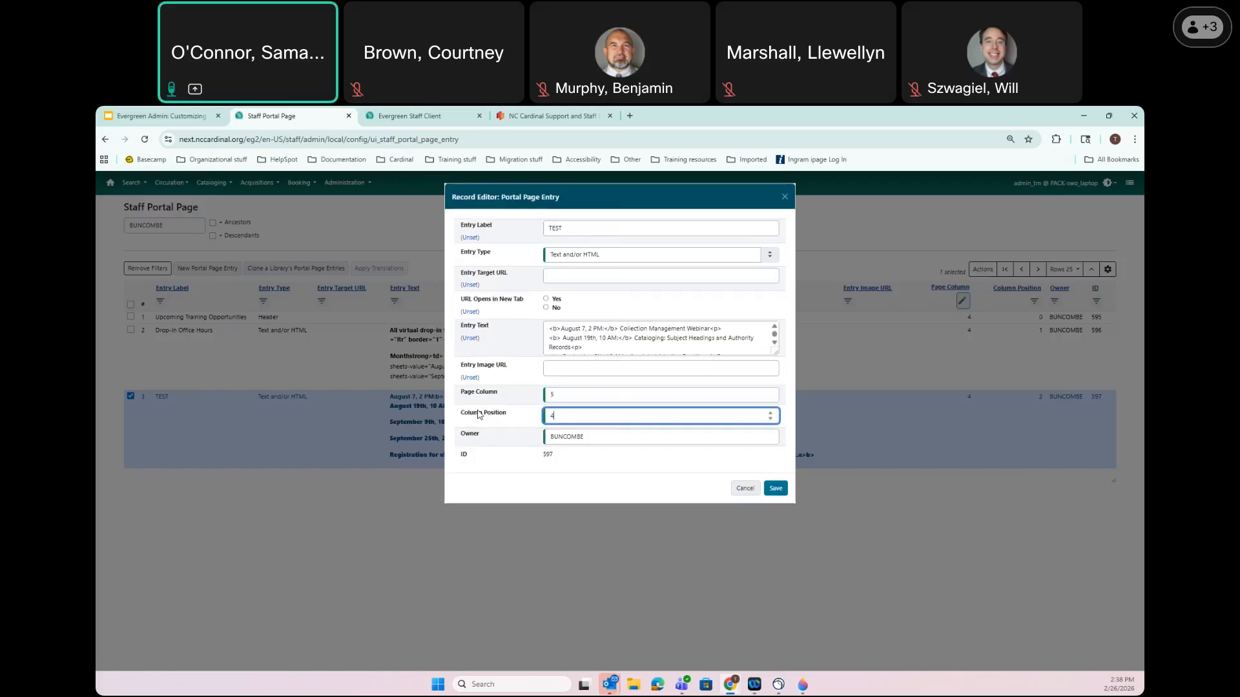
pyautogui.click(780, 489)
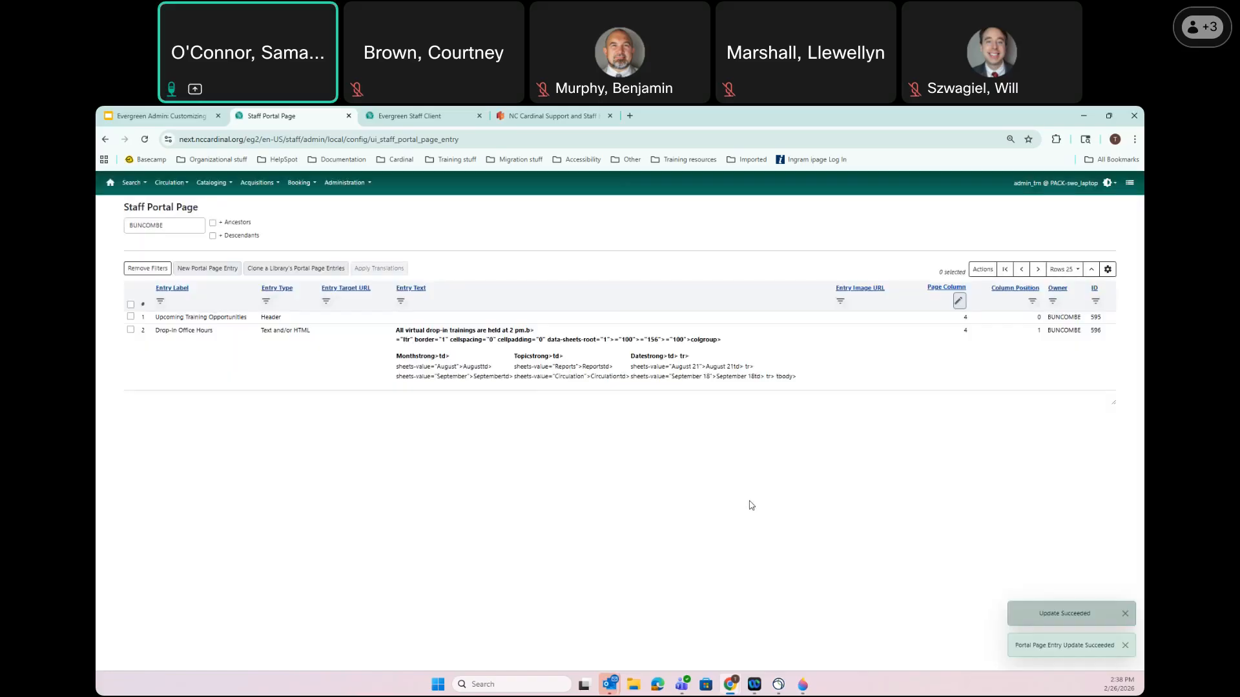
pyautogui.click(413, 115)
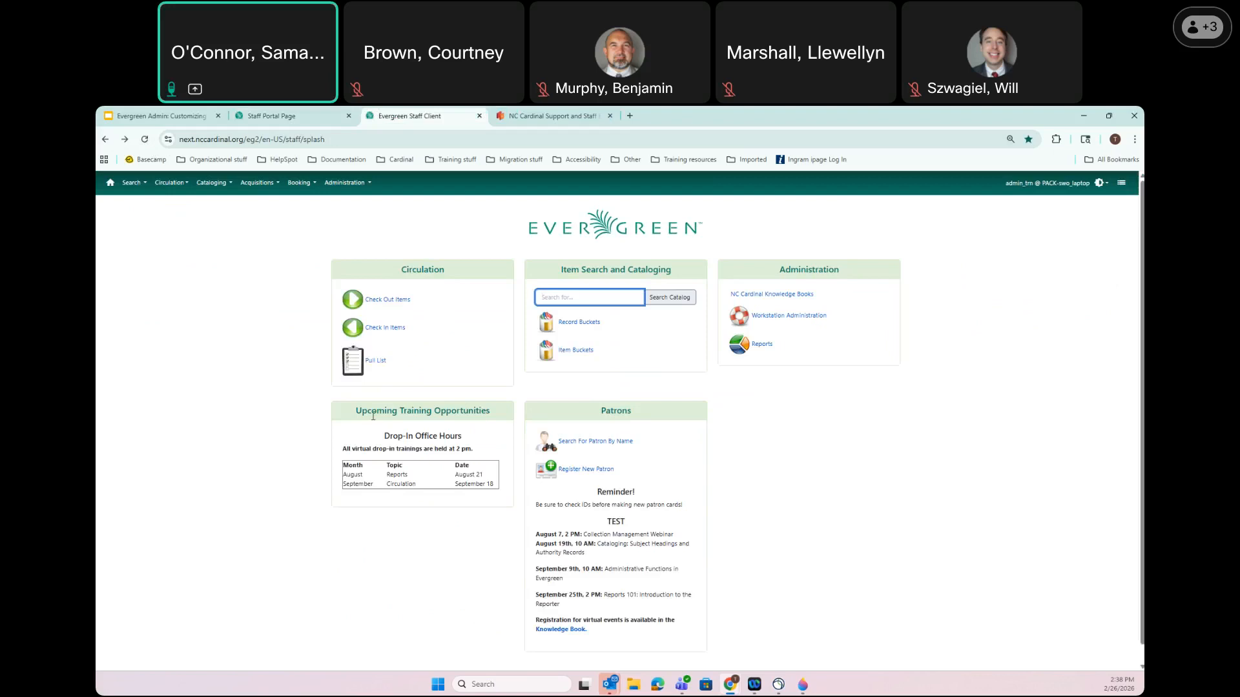
# Delete the Upcoming Training Opportunities and Drop-In Office Hours entries, then reload the splash page
pyautogui.click(286, 115)
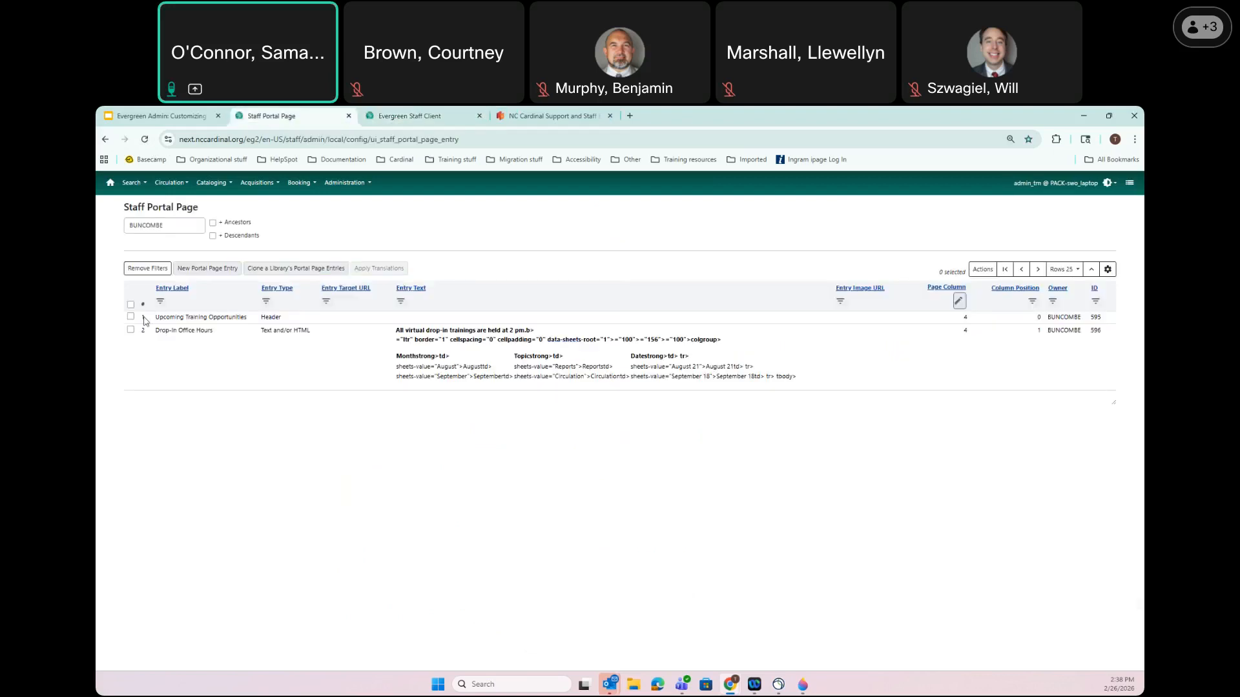
pyautogui.click(243, 317)
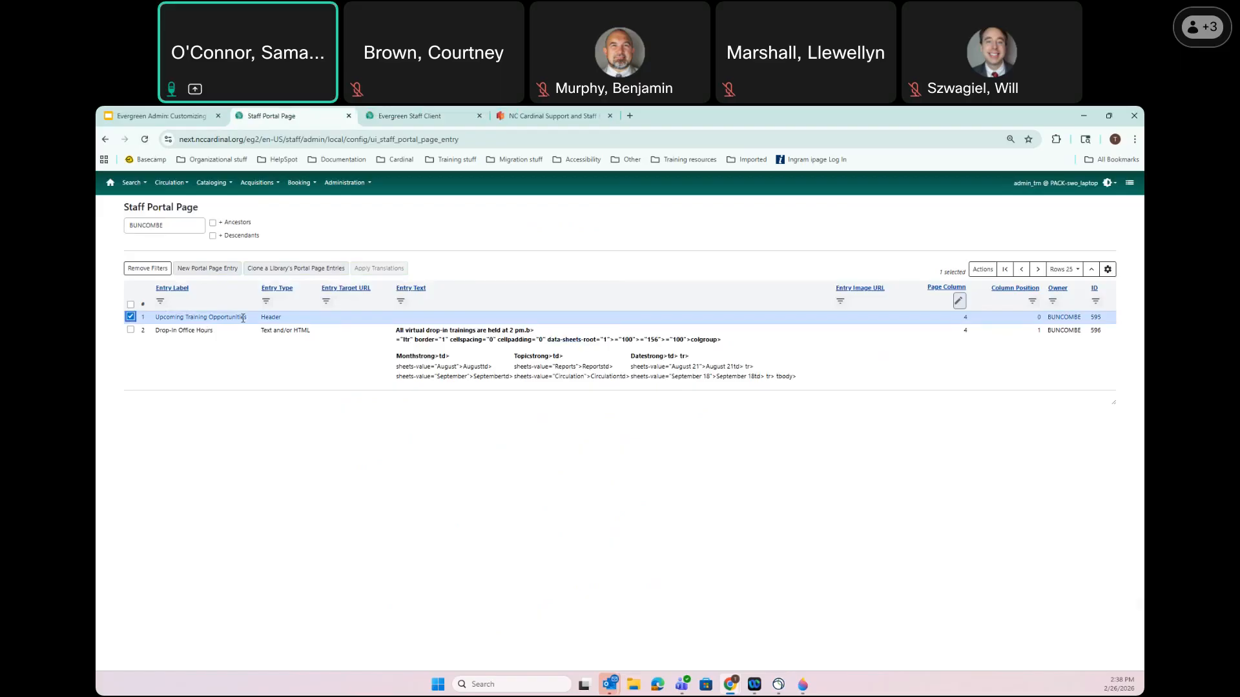
pyautogui.click(131, 330)
pyautogui.click(984, 271)
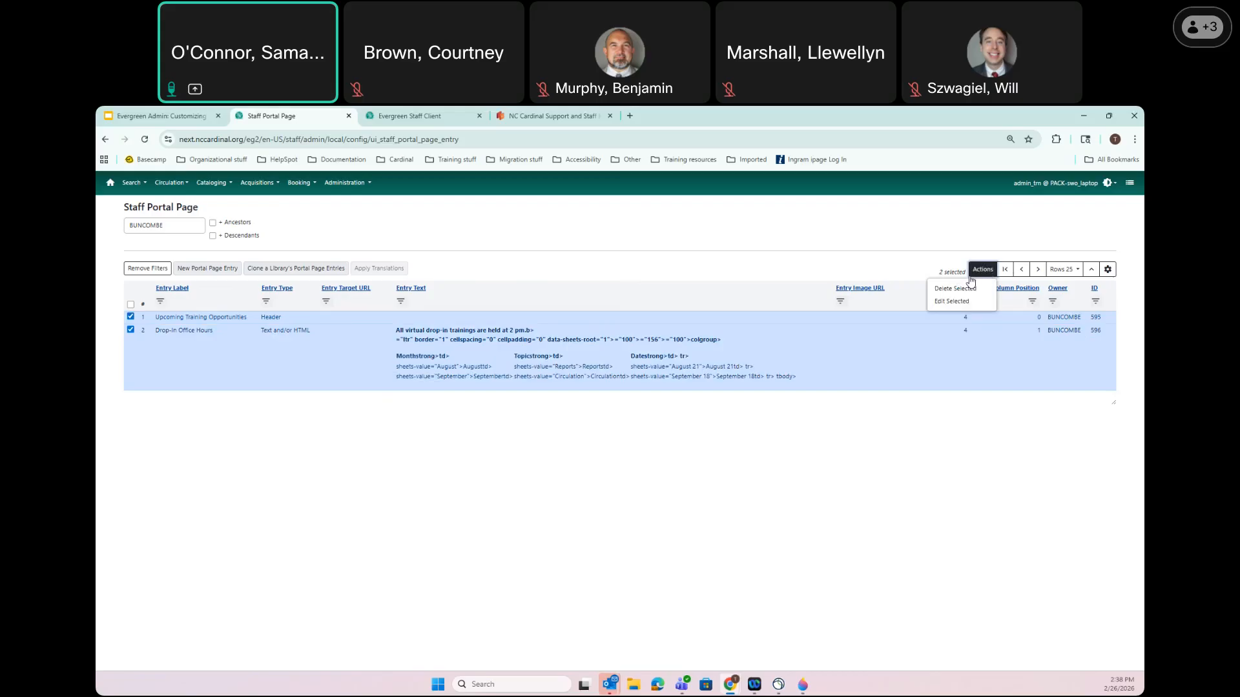
pyautogui.click(962, 288)
pyautogui.click(683, 256)
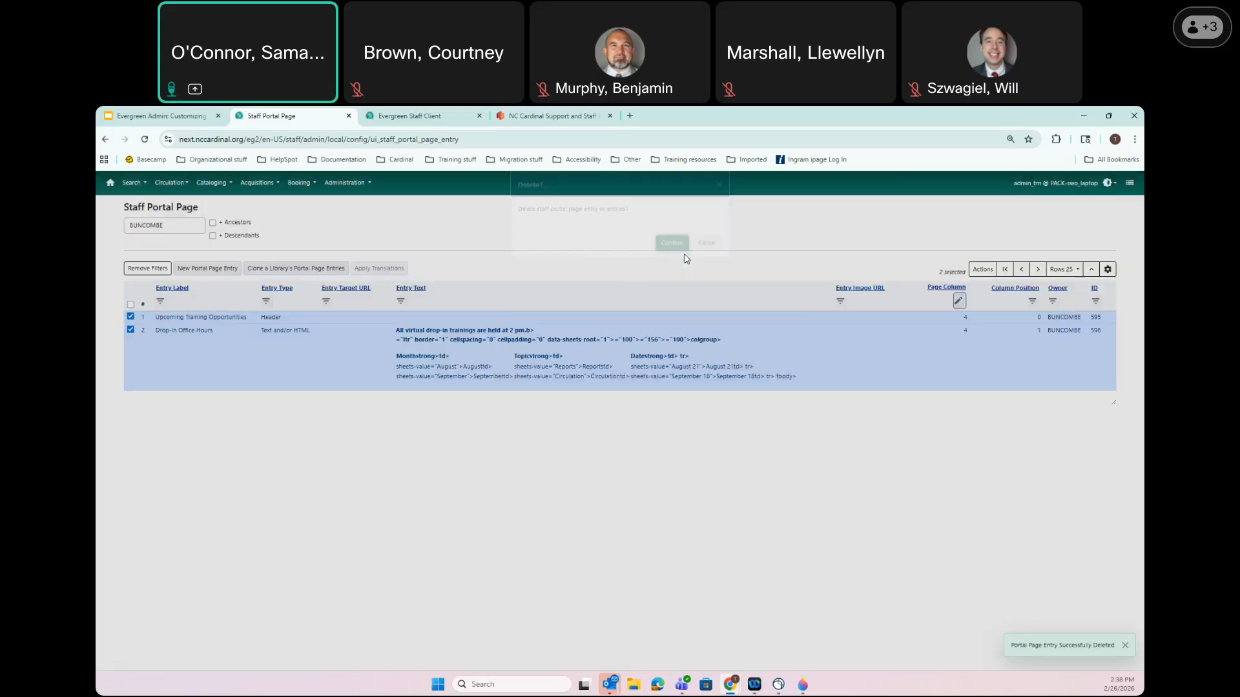
pyautogui.click(407, 117)
pyautogui.click(146, 140)
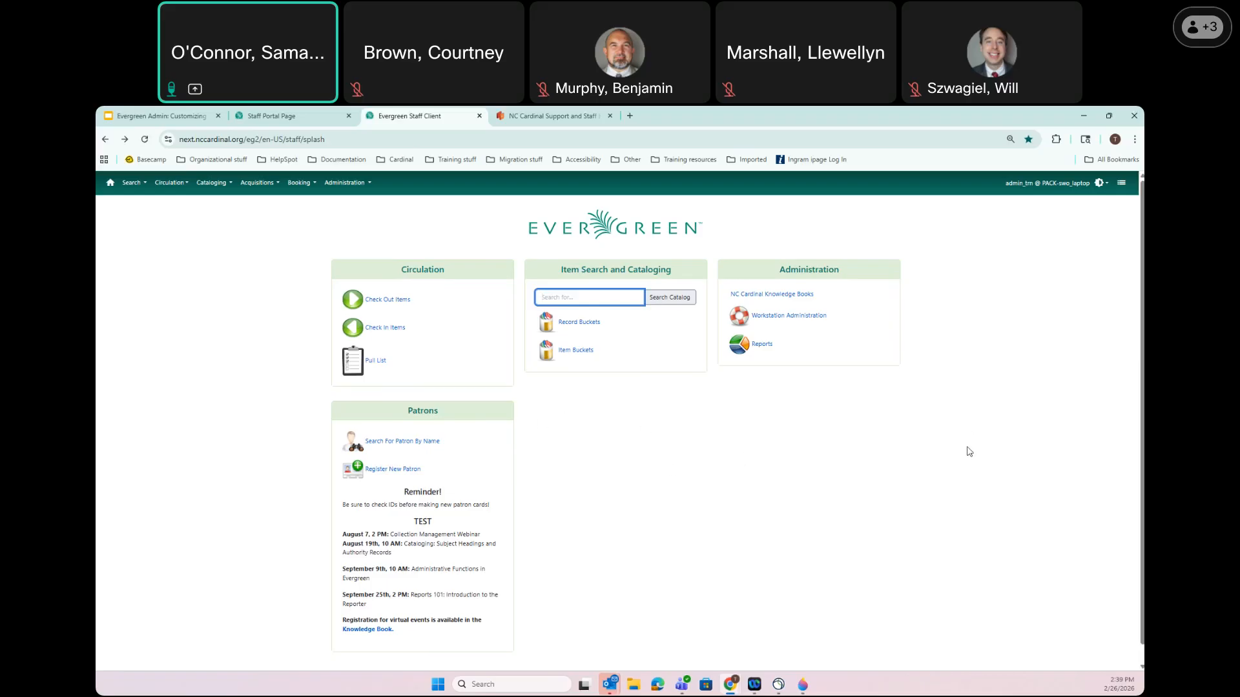
# Filter the portal entry list to page column 5
pyautogui.click(328, 116)
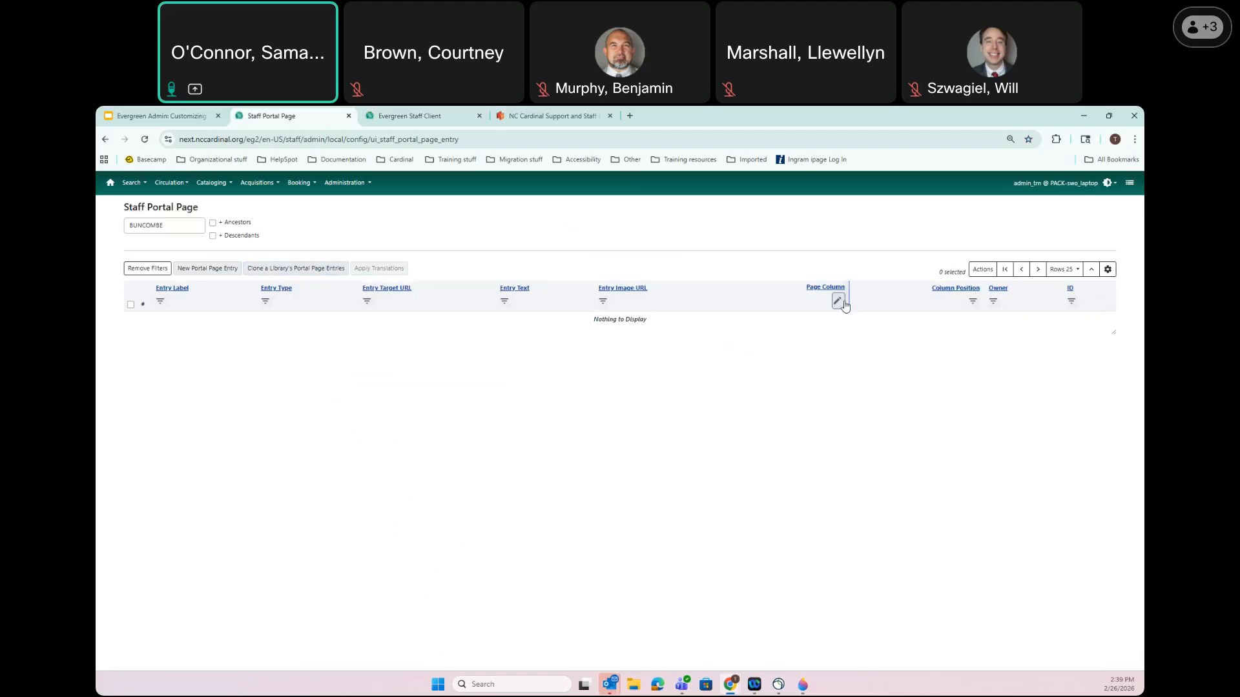
pyautogui.click(973, 301)
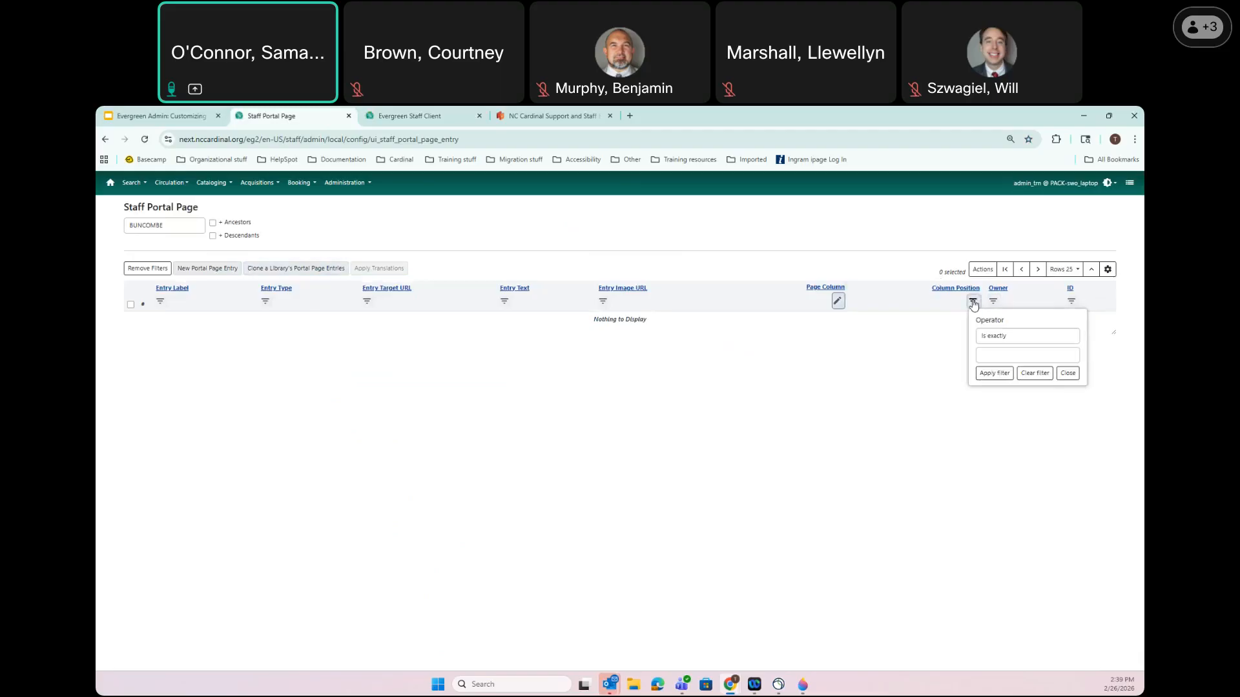
pyautogui.click(837, 301)
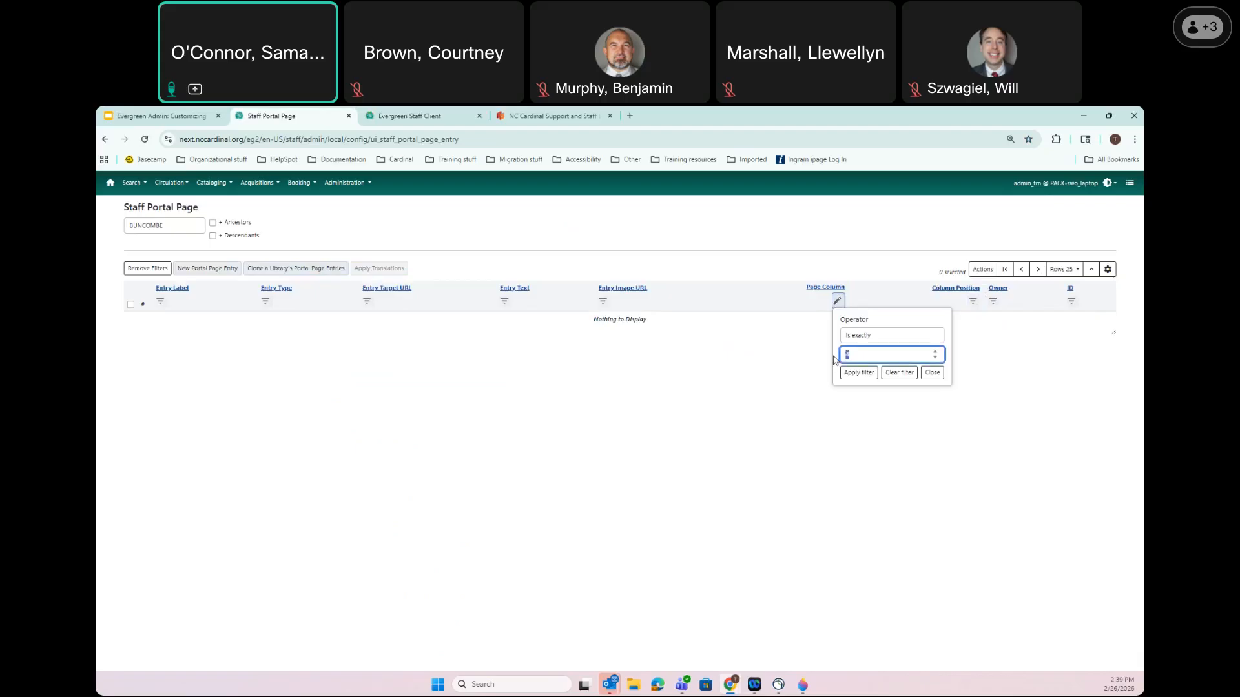
pyautogui.click(858, 373)
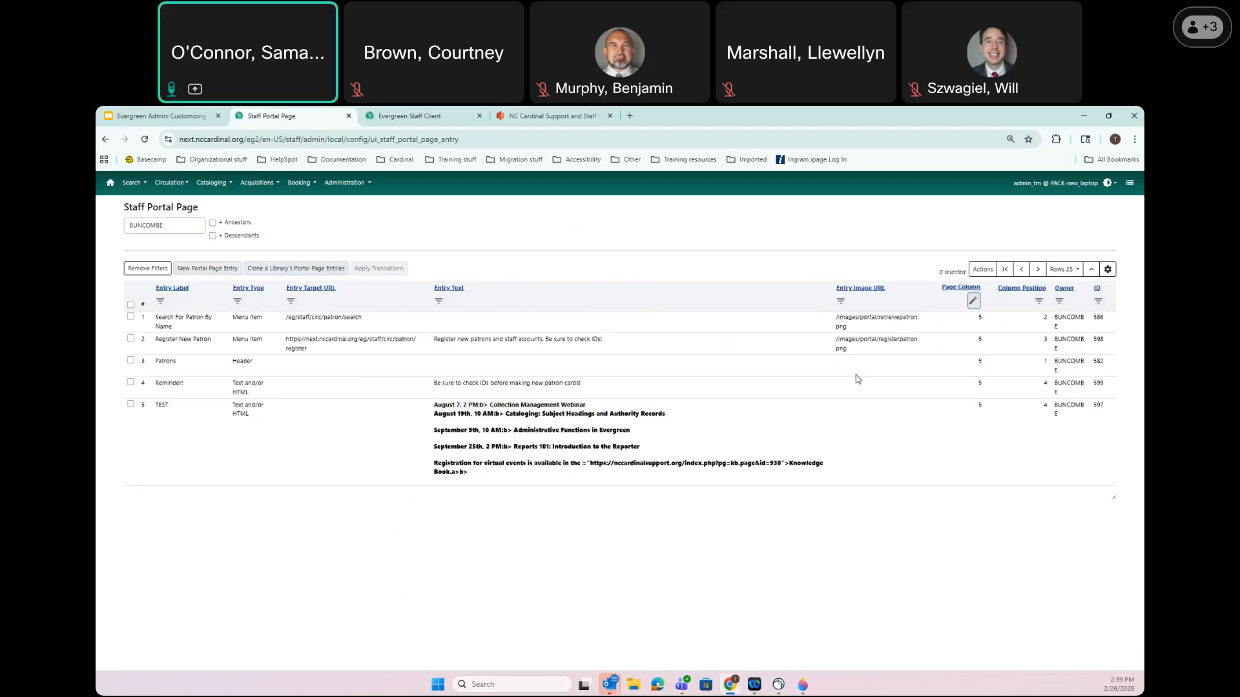
# Move Search For Patron By Name, Register New Patron and the Patrons header to page column 4
pyautogui.doubleClick(164, 318)
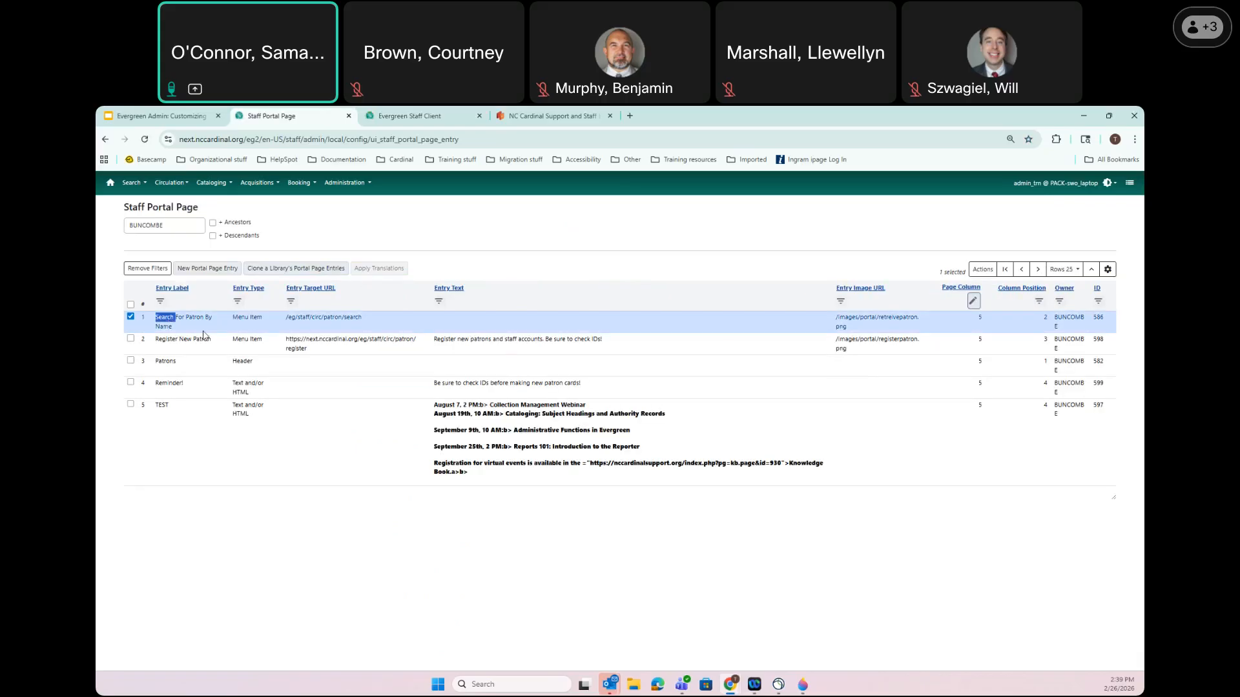
pyautogui.click(495, 396)
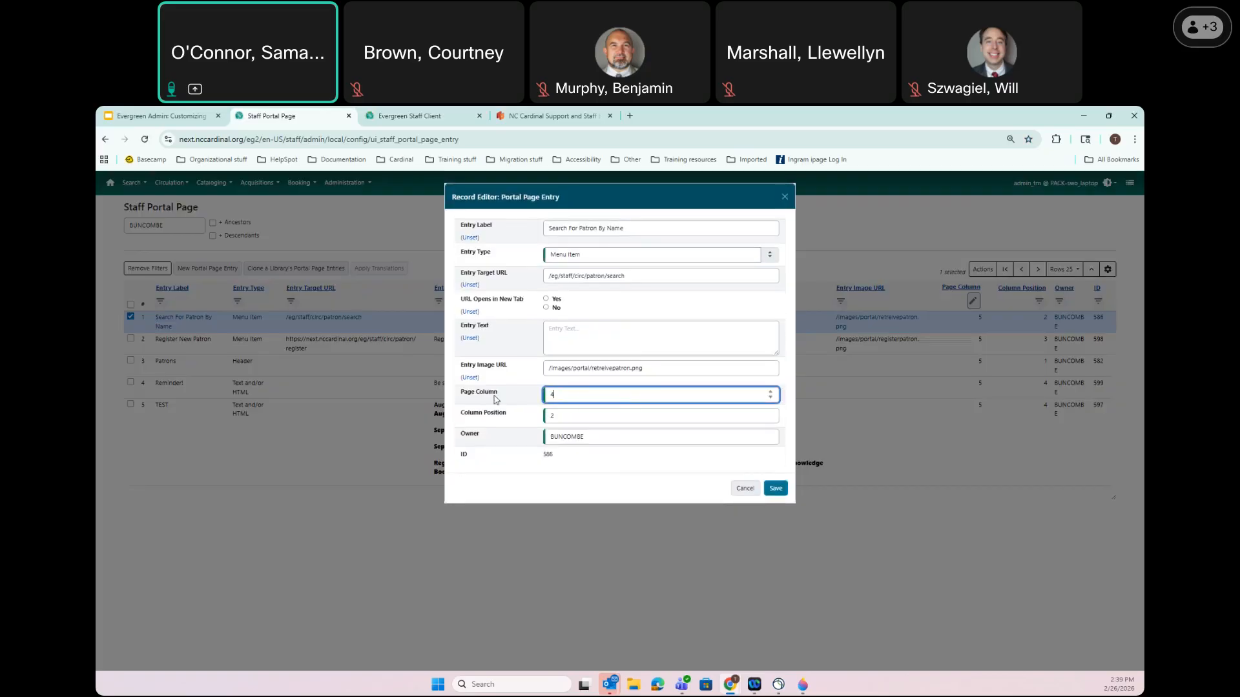
pyautogui.click(776, 489)
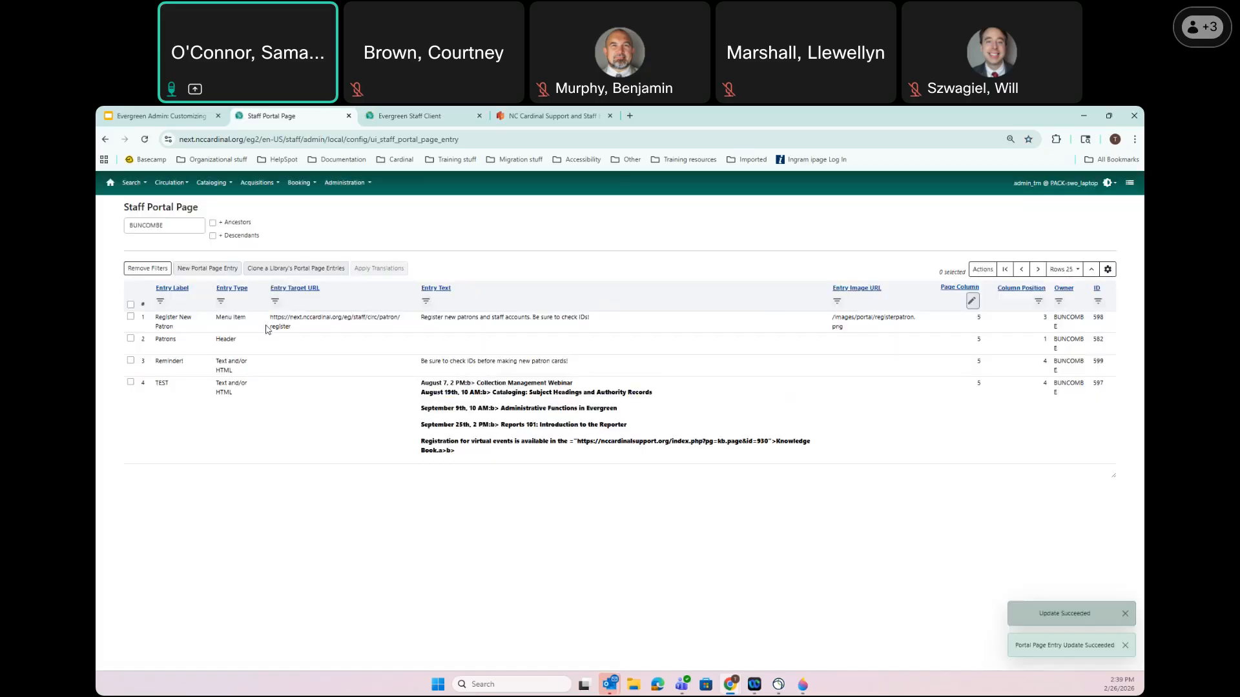
pyautogui.doubleClick(266, 328)
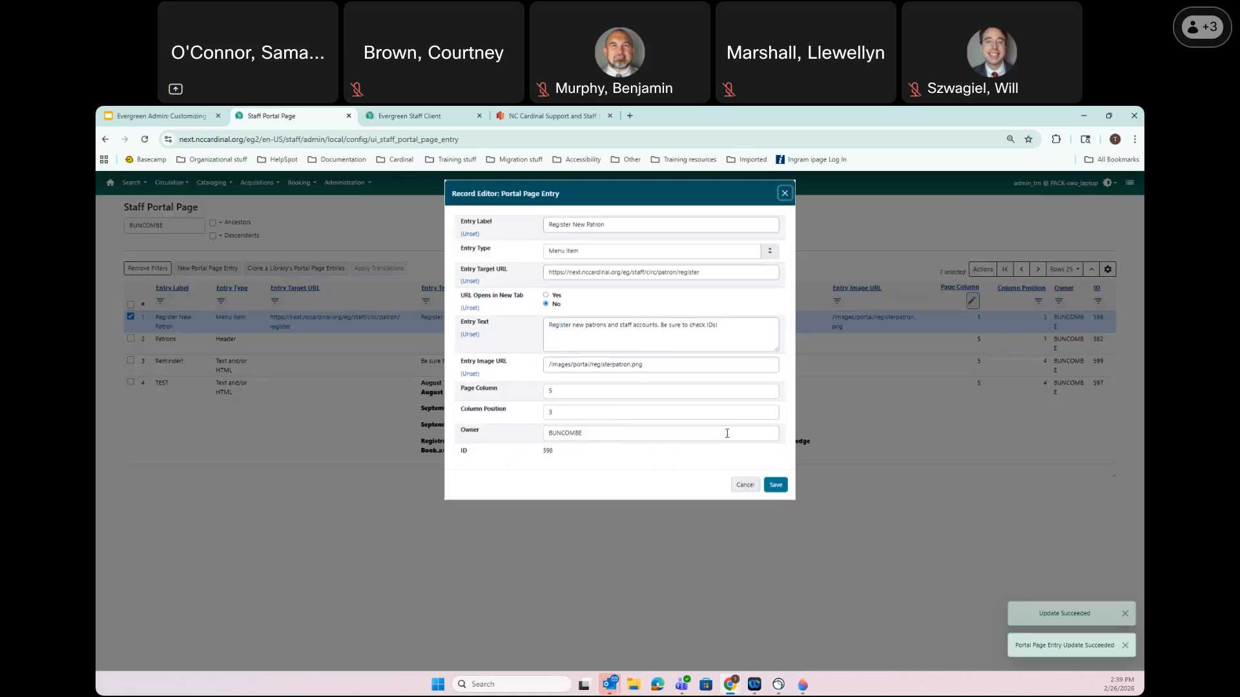
pyautogui.click(466, 393)
pyautogui.write('4')
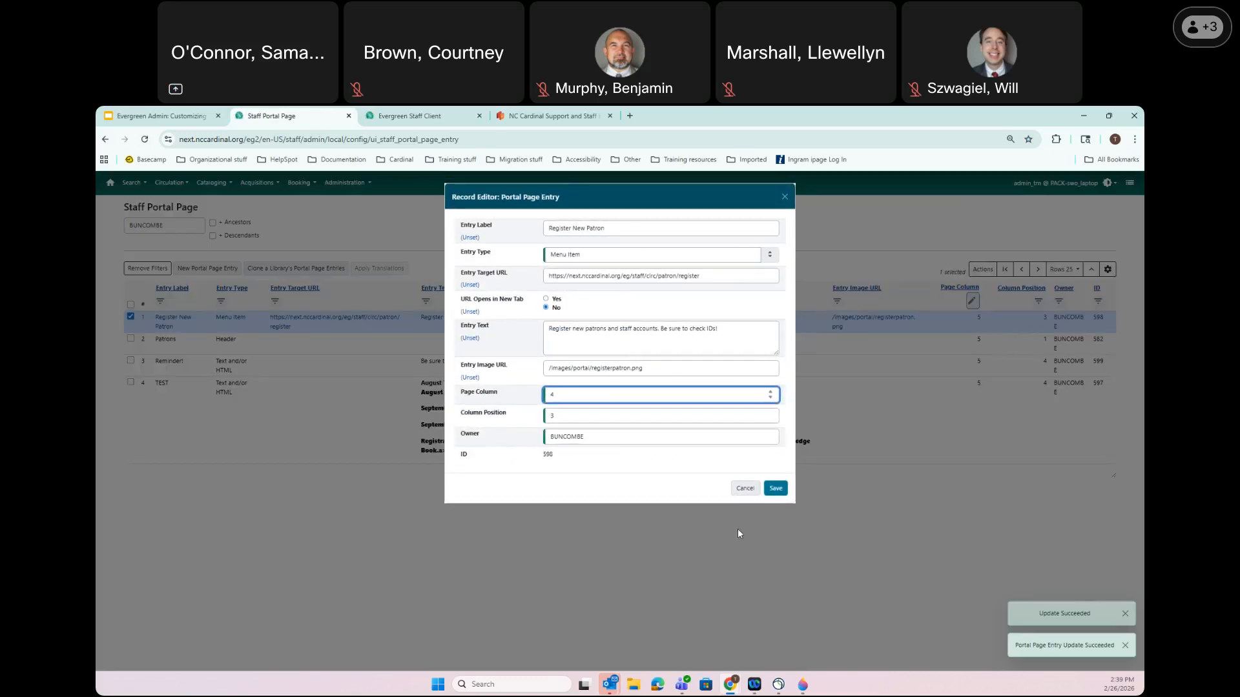
pyautogui.click(776, 489)
pyautogui.doubleClick(251, 322)
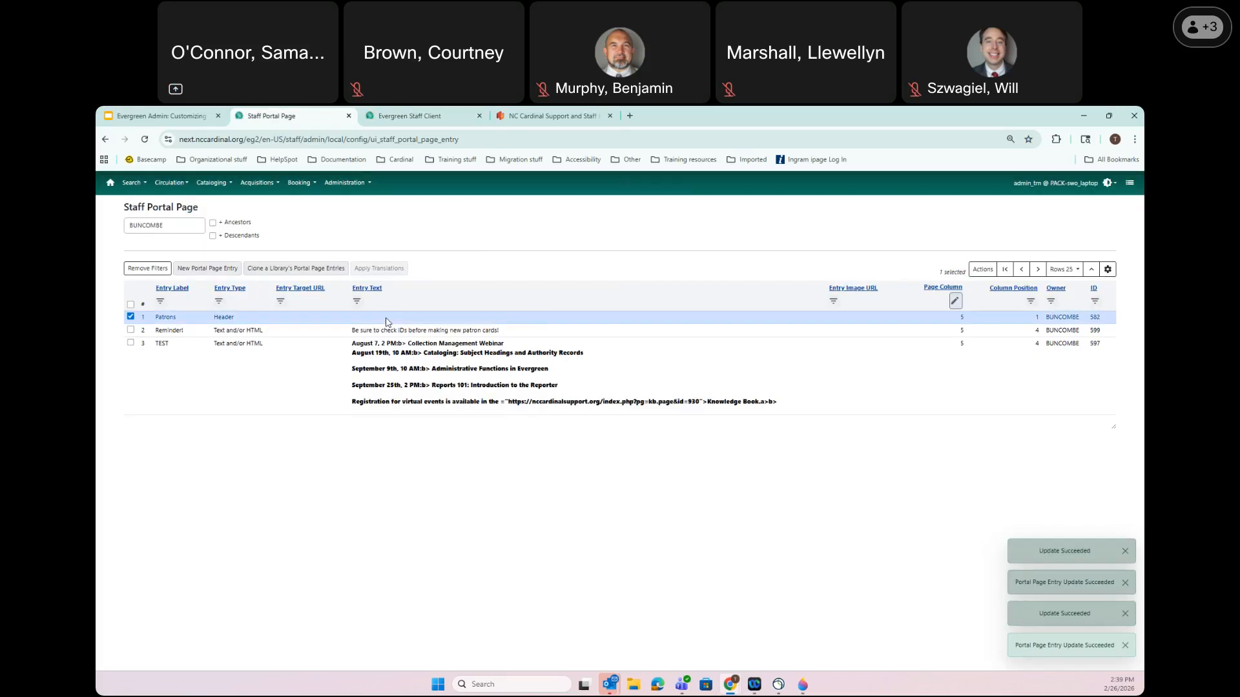
pyautogui.click(466, 395)
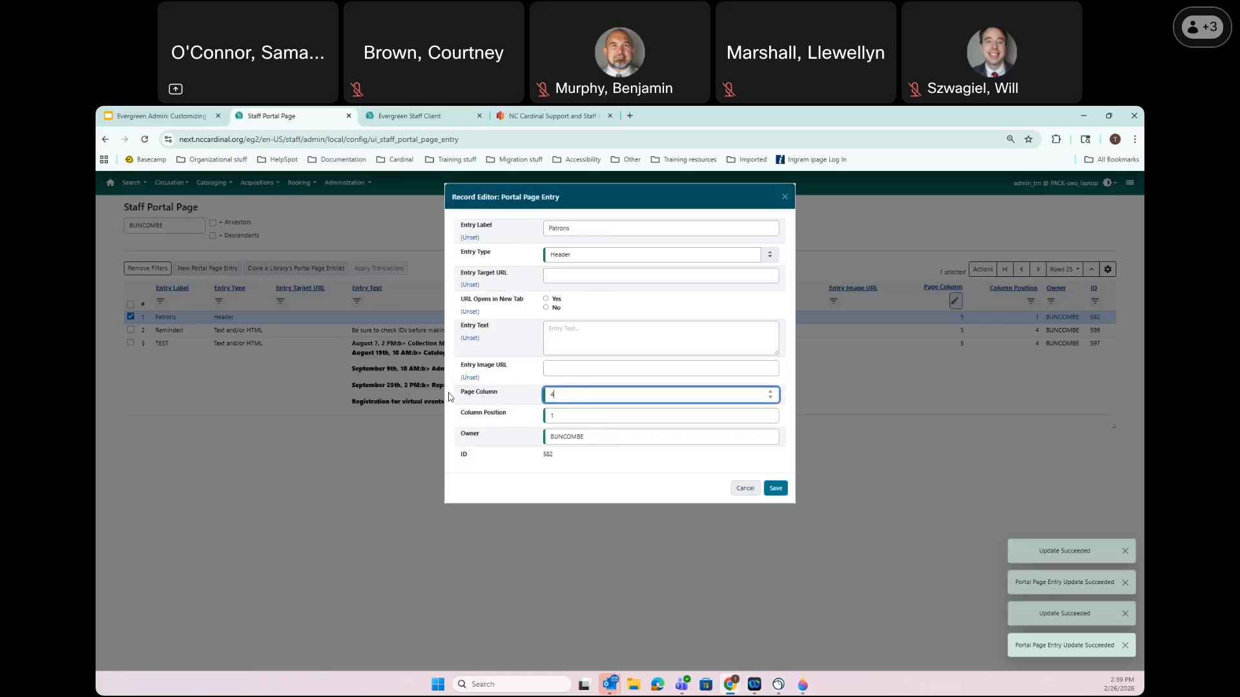
pyautogui.click(776, 488)
# Move Reminder! to page column 4 and reload the splash page to check the layout
pyautogui.doubleClick(219, 317)
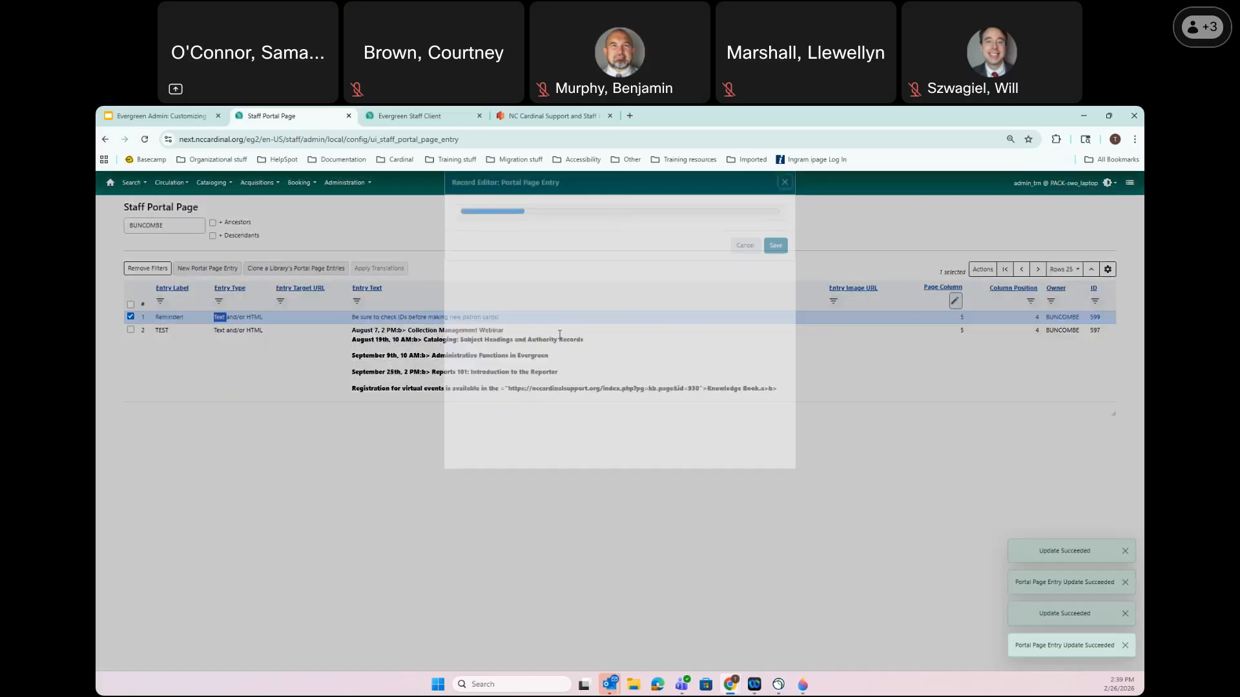
pyautogui.click(489, 391)
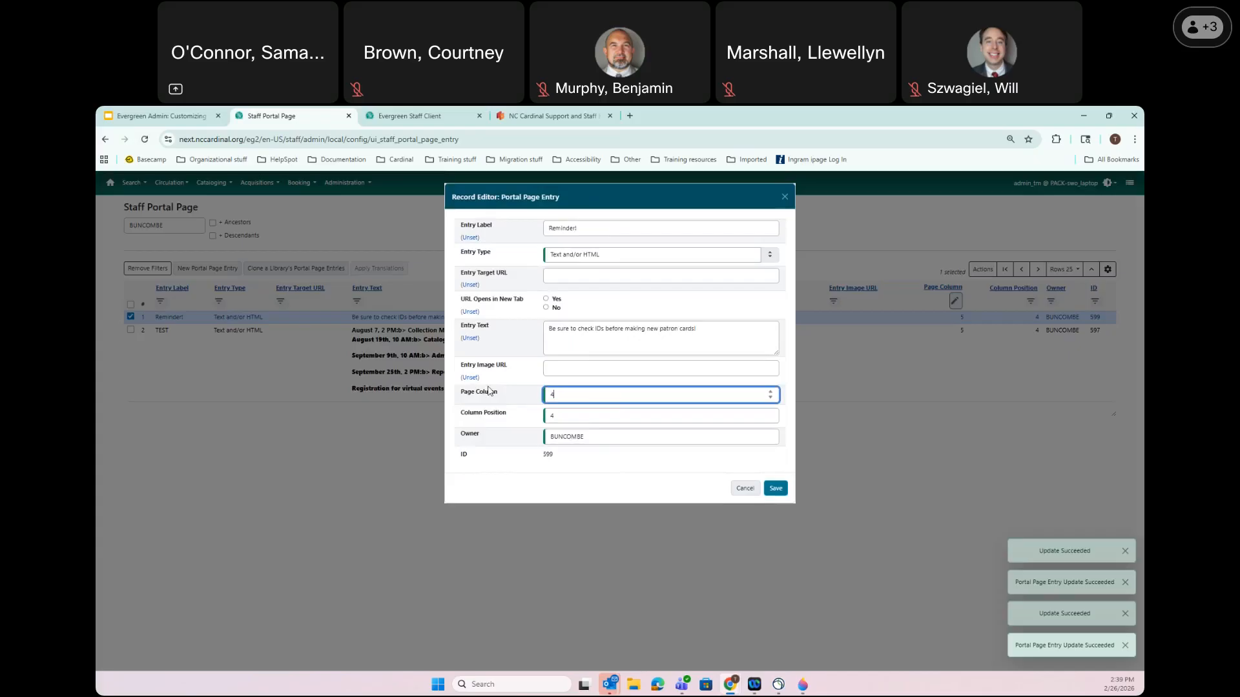
pyautogui.click(776, 488)
pyautogui.click(391, 326)
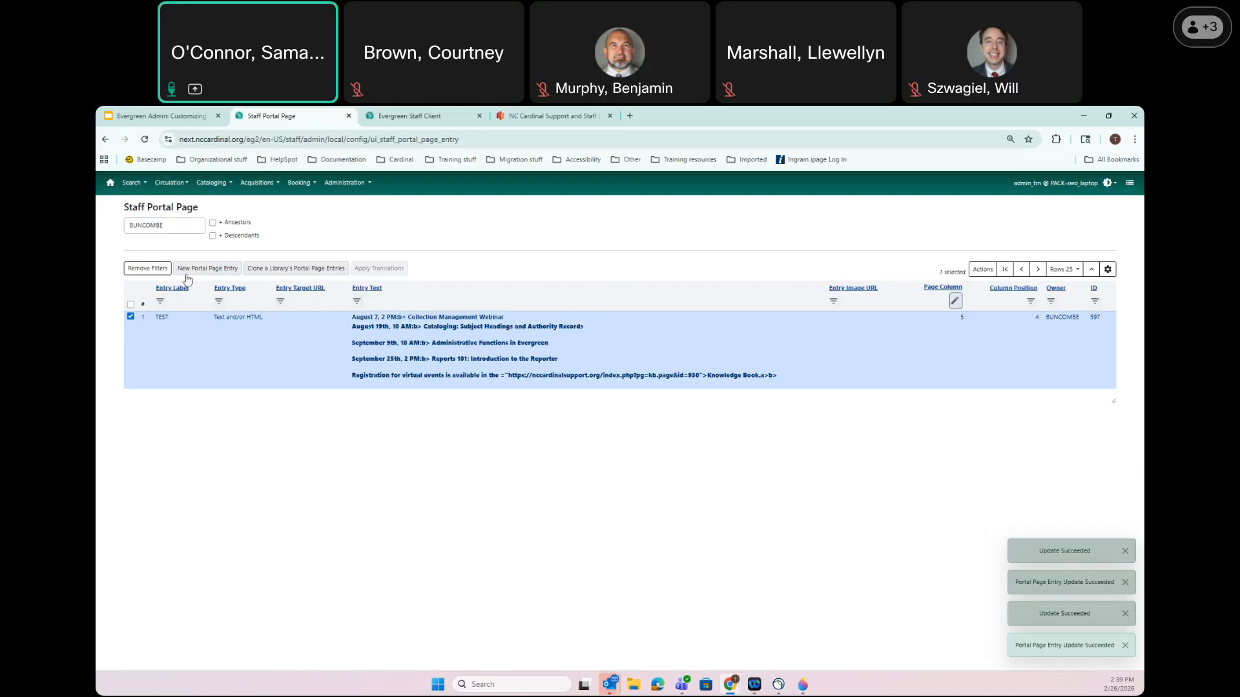
pyautogui.click(440, 114)
pyautogui.click(144, 140)
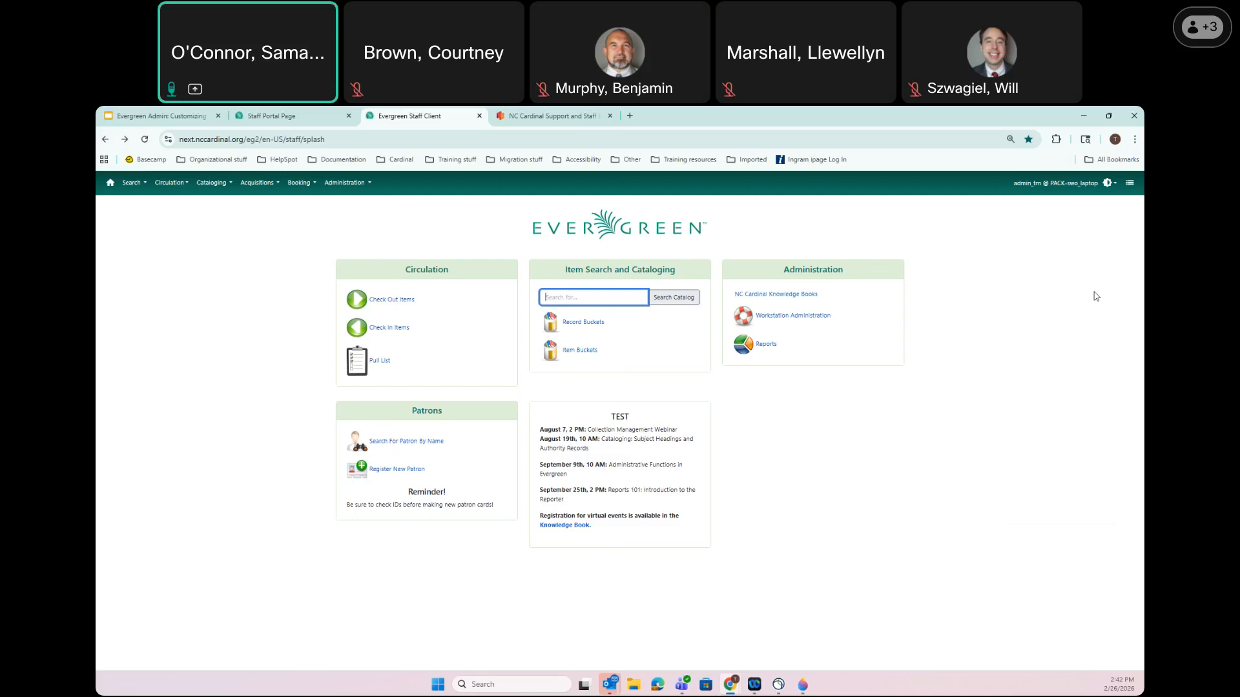
# Return to the presentation and advance from Carousels to the Stock Types slide
pyautogui.click(156, 112)
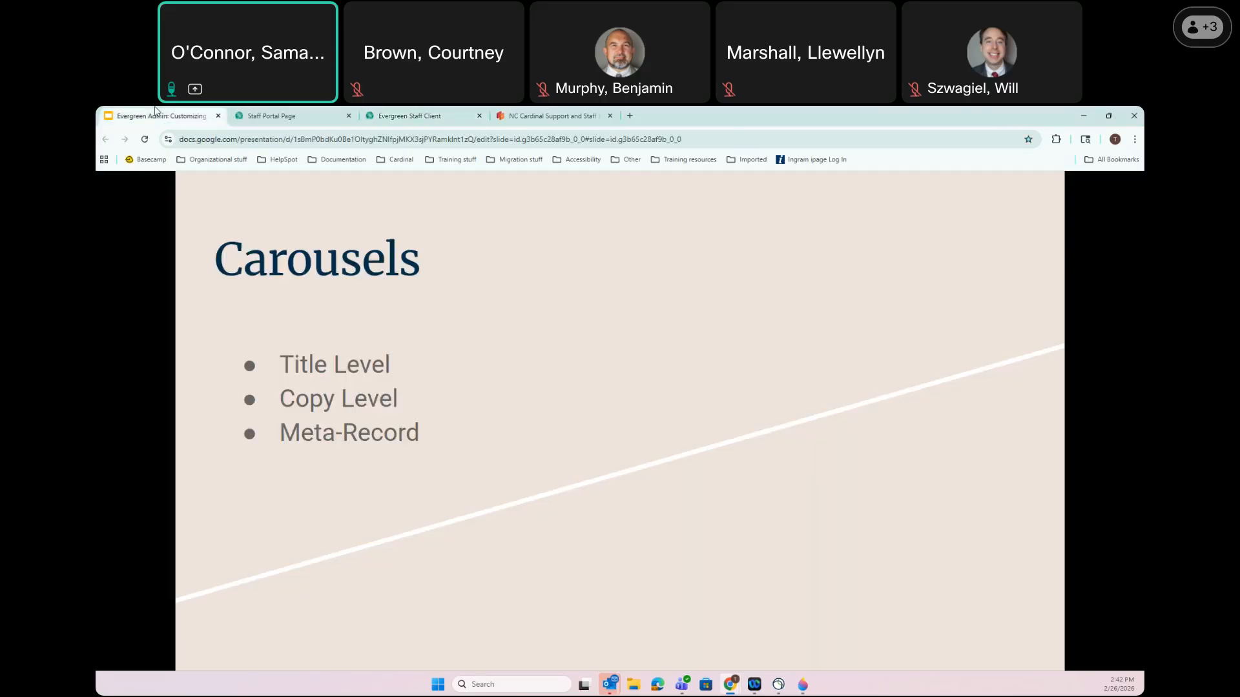
pyautogui.click(643, 352)
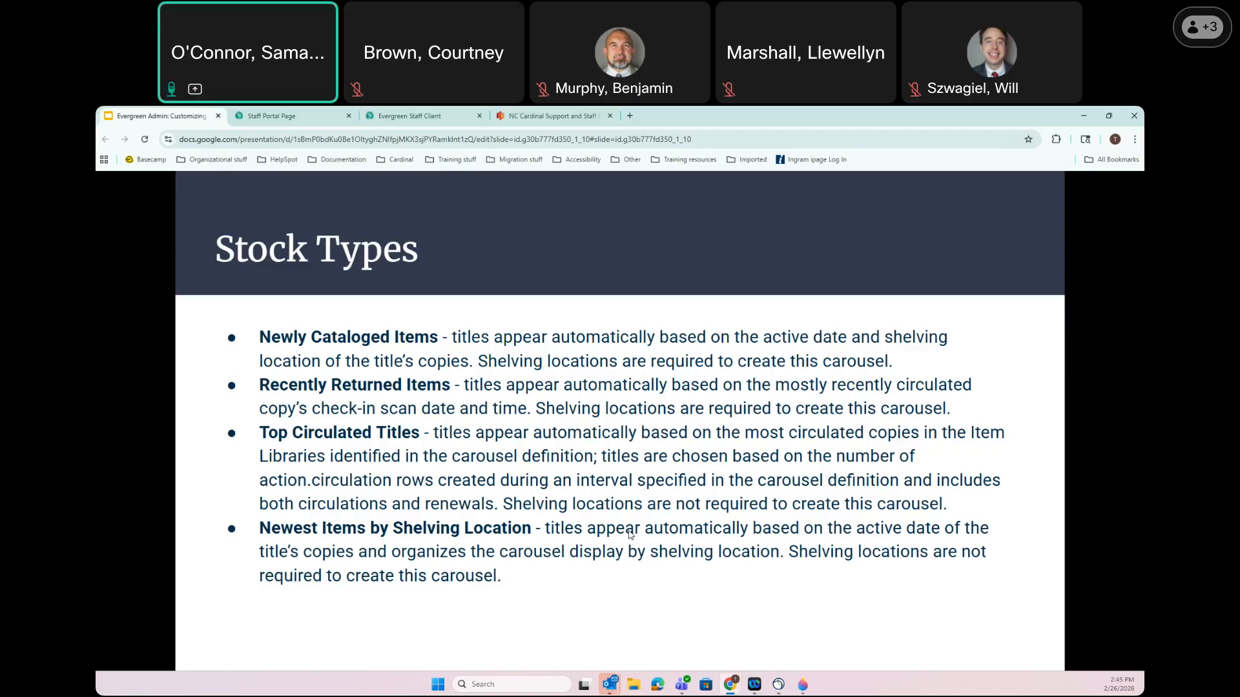
# Move from the Stock Types slide to the Creating New Stock Carousels slide with its six setup steps
pyautogui.press('Down')
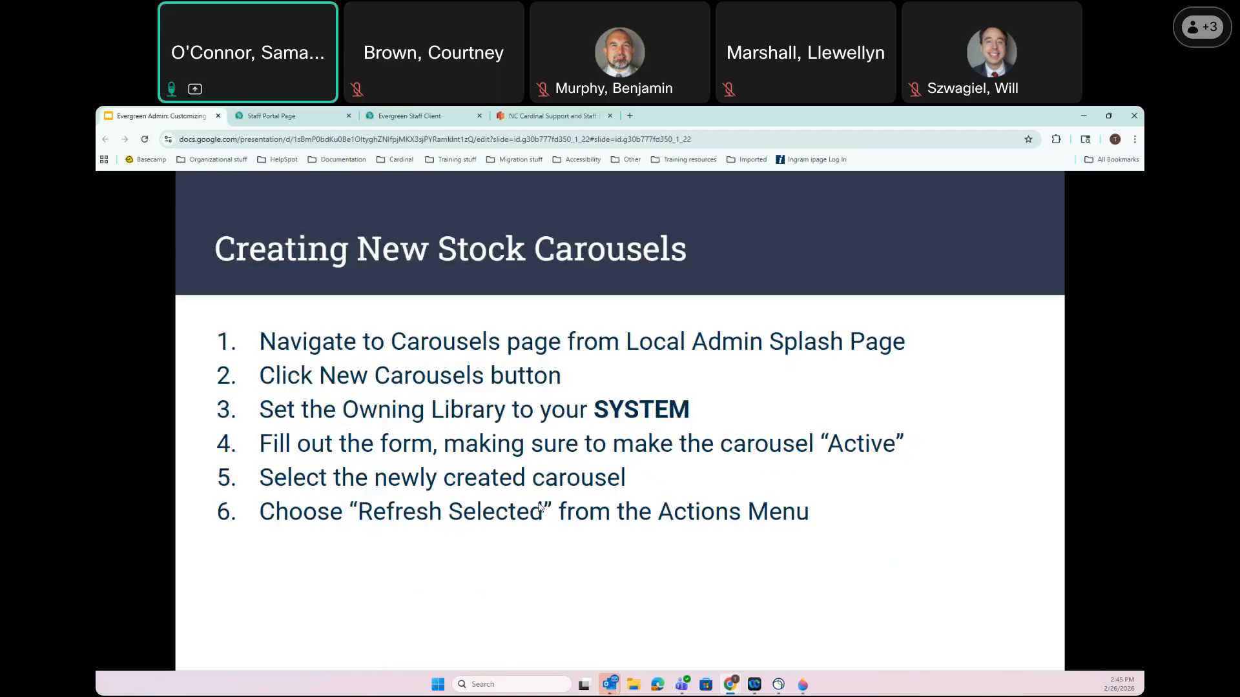
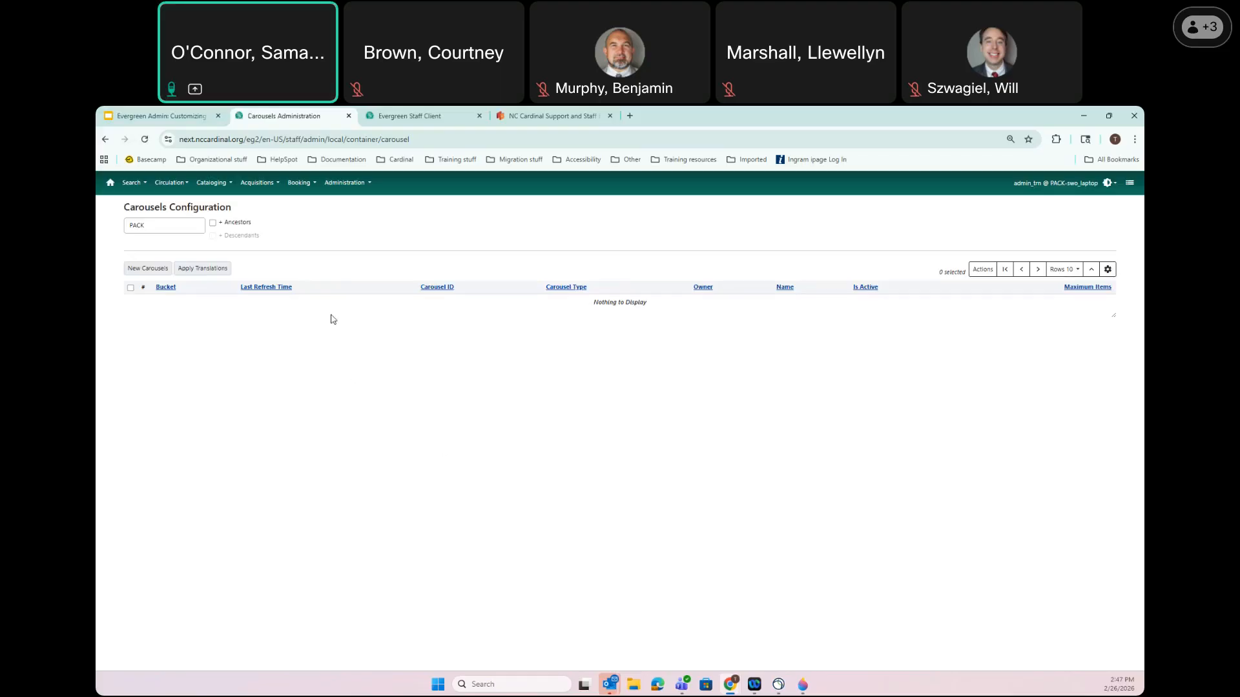
# Start a new carousel record from the PACK-filtered Carousels Configuration page
pyautogui.click(137, 272)
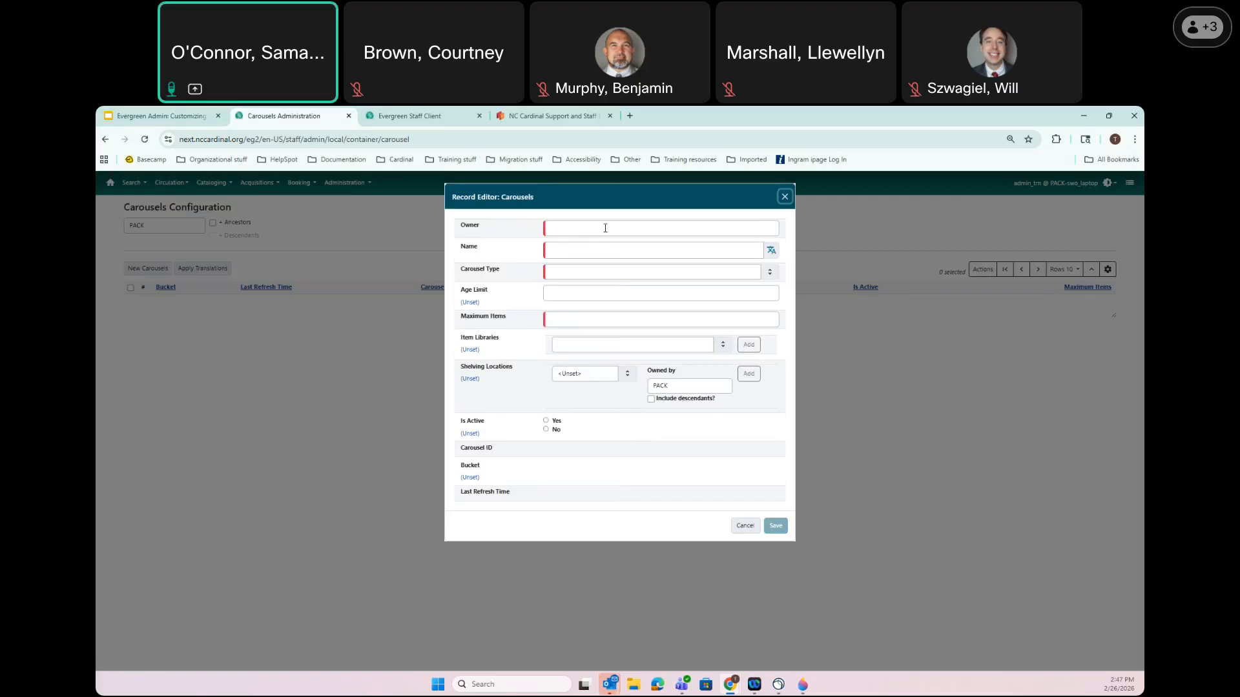
# Set the carousel owner to BUNCOMBE and name it 'New Items'
pyautogui.click(568, 228)
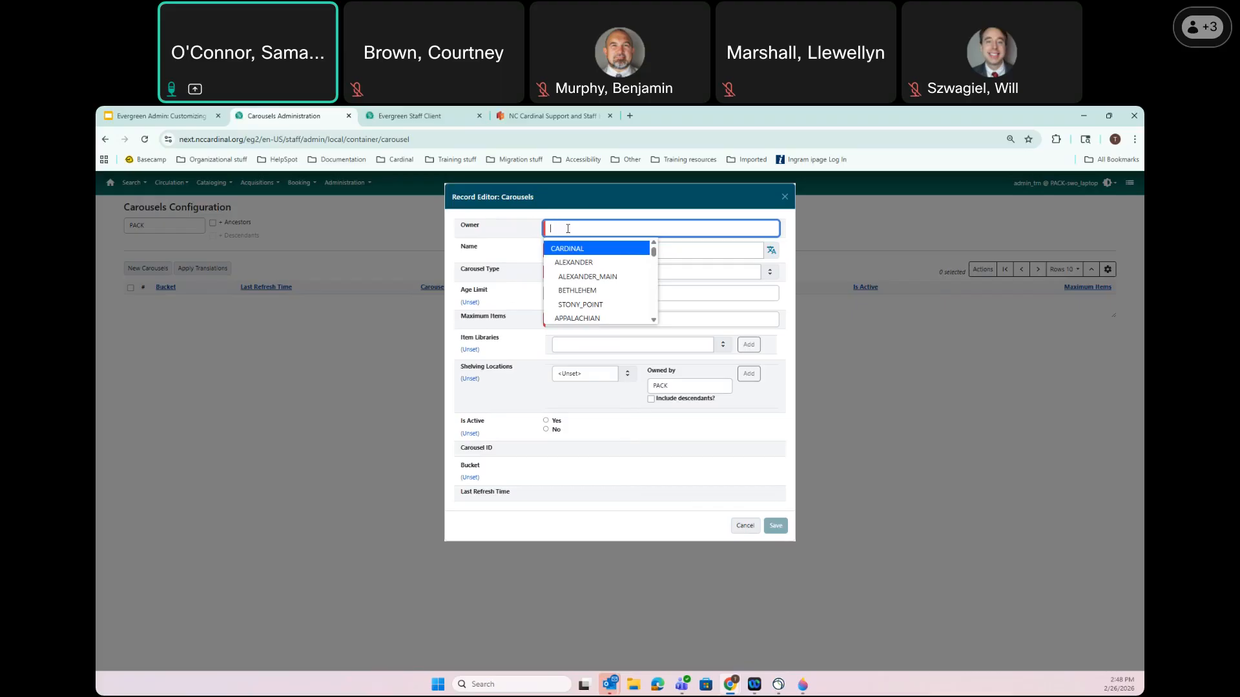
pyautogui.write('bun')
pyautogui.click(579, 247)
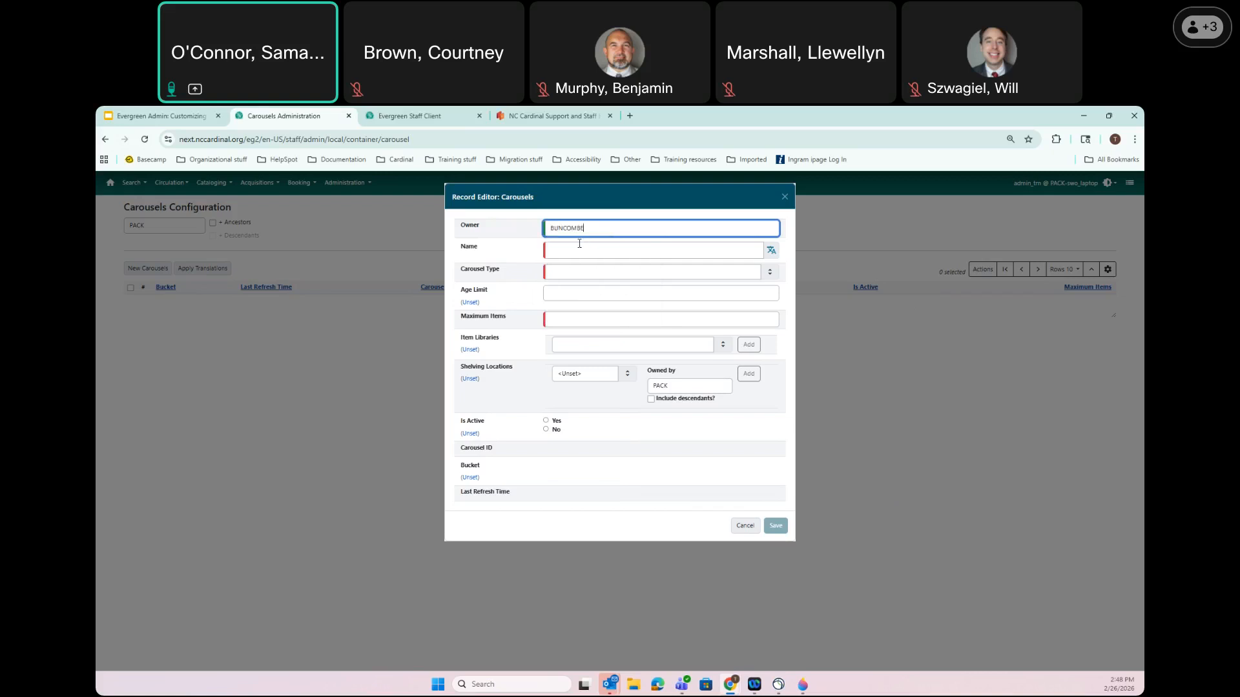
pyautogui.click(573, 252)
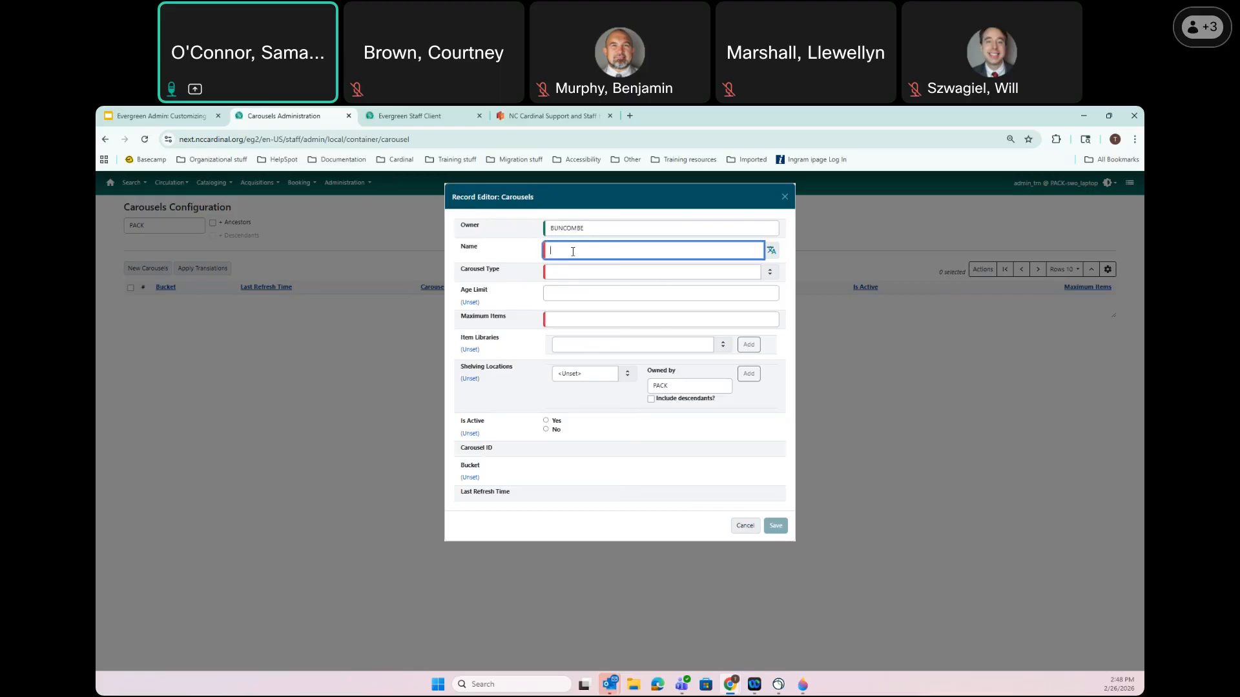
pyautogui.write('New Ite')
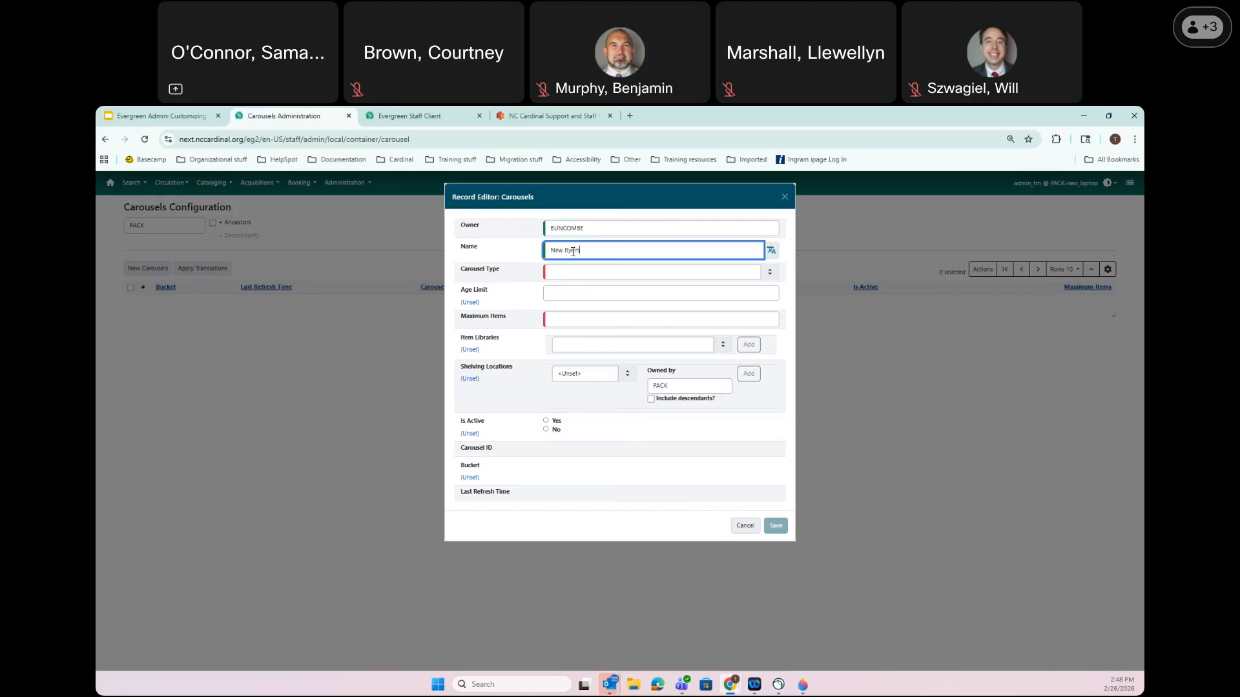
pyautogui.write('ms')
# Choose type Newest Items By Shelving Location and set the age limit to 1 year
pyautogui.click(569, 270)
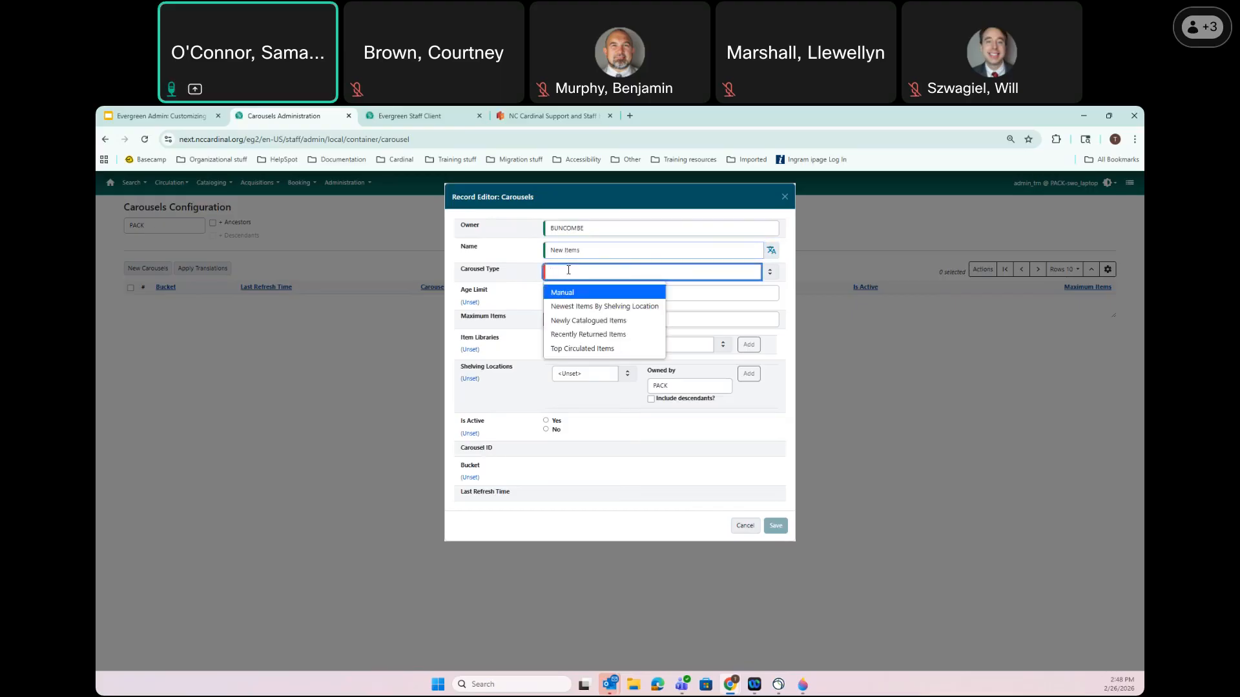
pyautogui.click(635, 312)
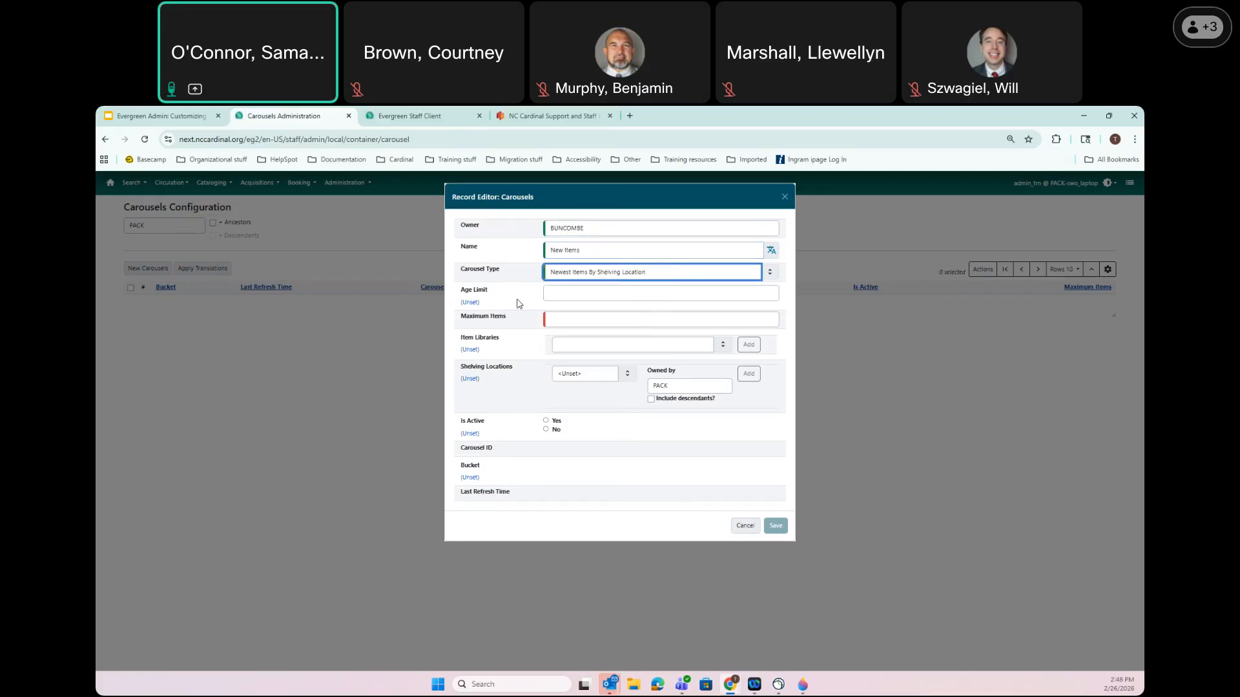
pyautogui.click(591, 297)
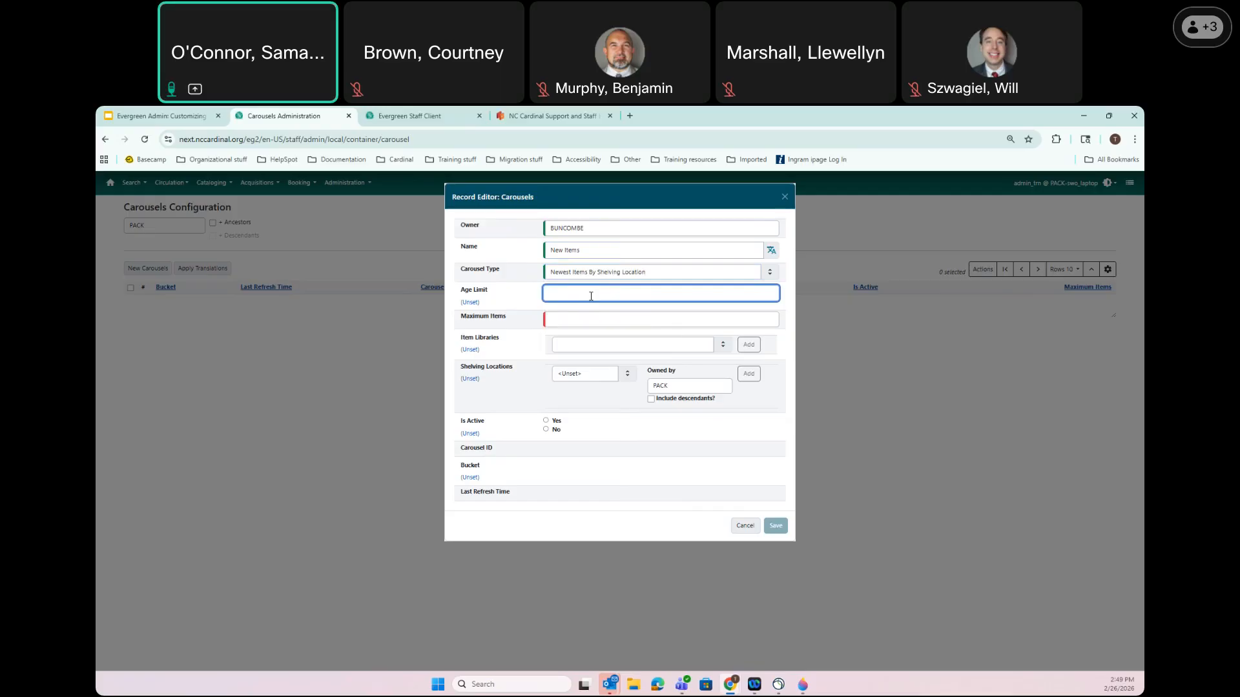
pyautogui.write('year')
pyautogui.doubleClick(549, 292)
# Set maximum items to 30 and add PACK, S_ASHEVILLE and BLACK_MTN as item libraries
pyautogui.press('Tab')
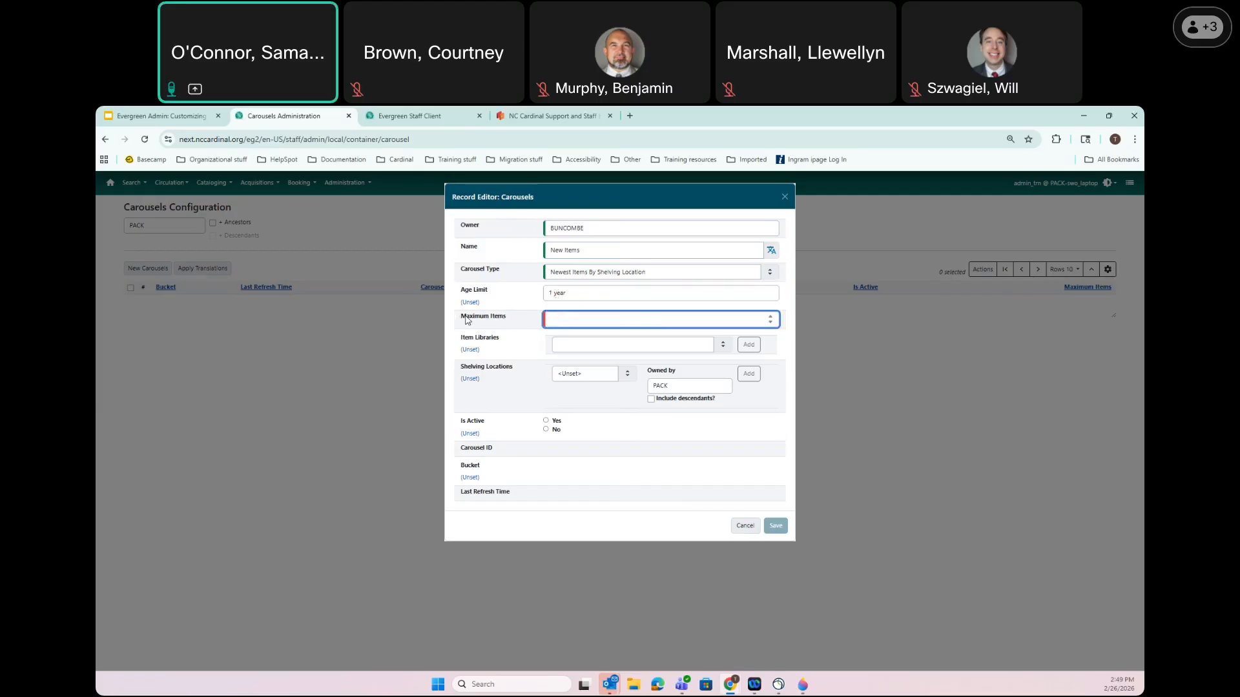
pyautogui.write('30')
pyautogui.click(569, 346)
pyautogui.write('pack')
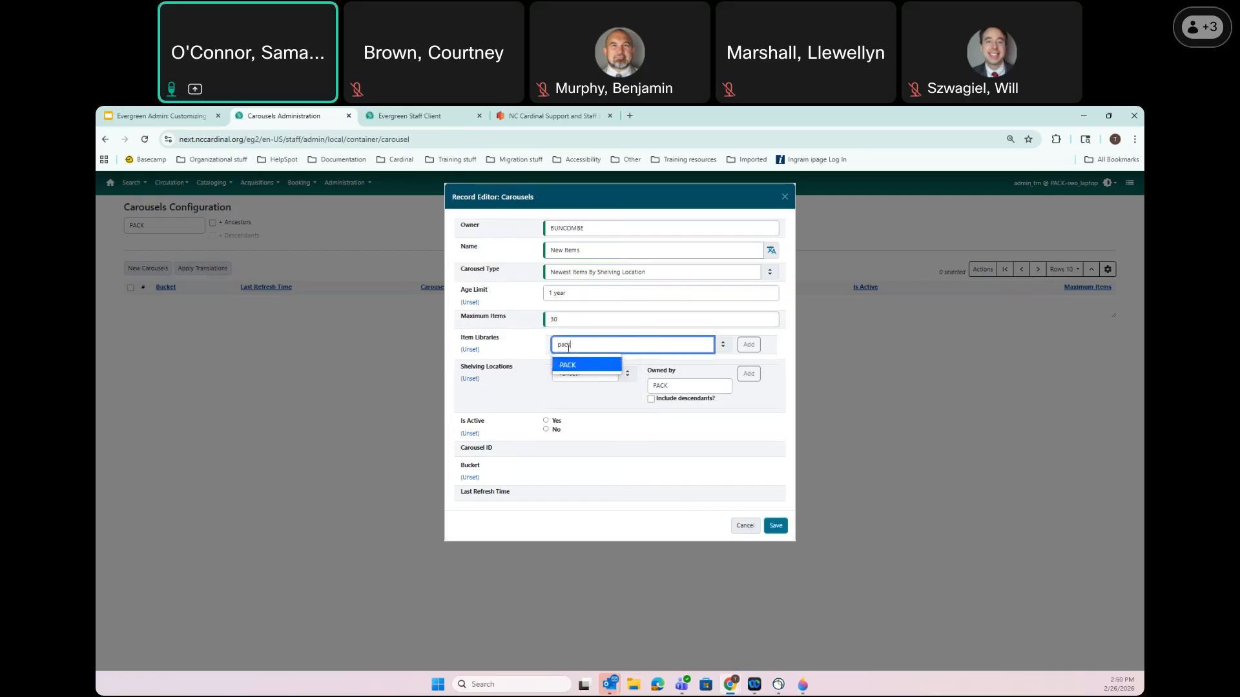
pyautogui.click(568, 366)
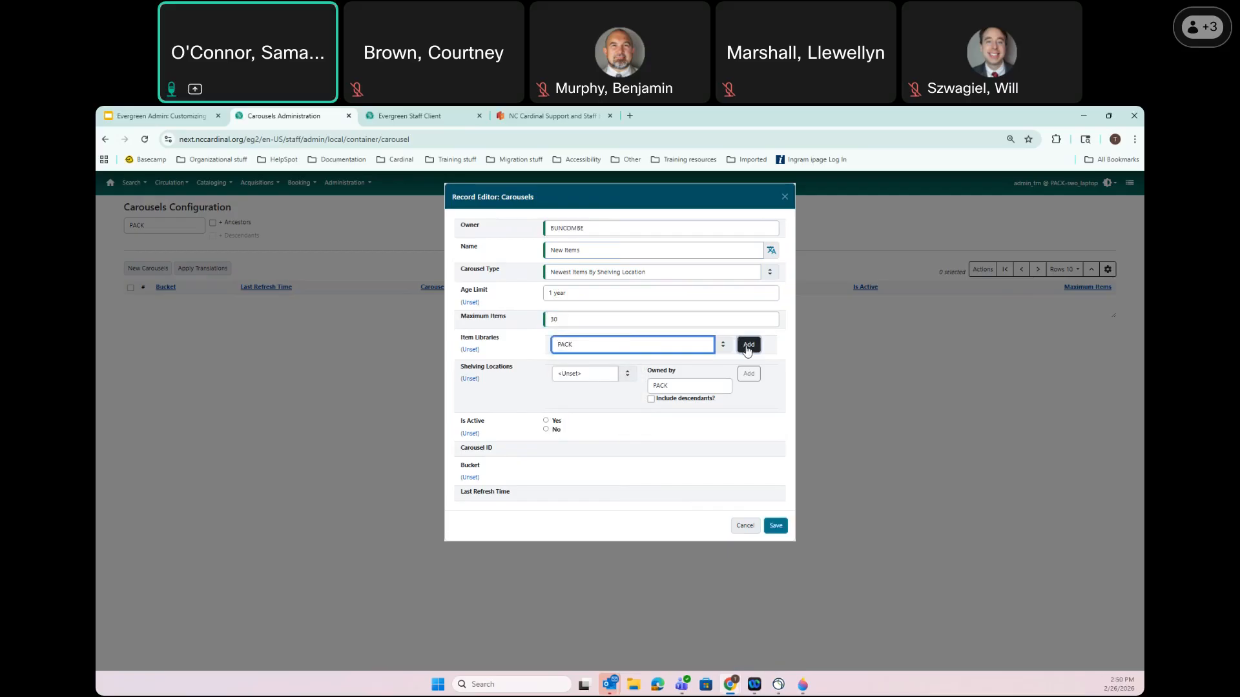
pyautogui.click(749, 344)
pyautogui.write('s_a')
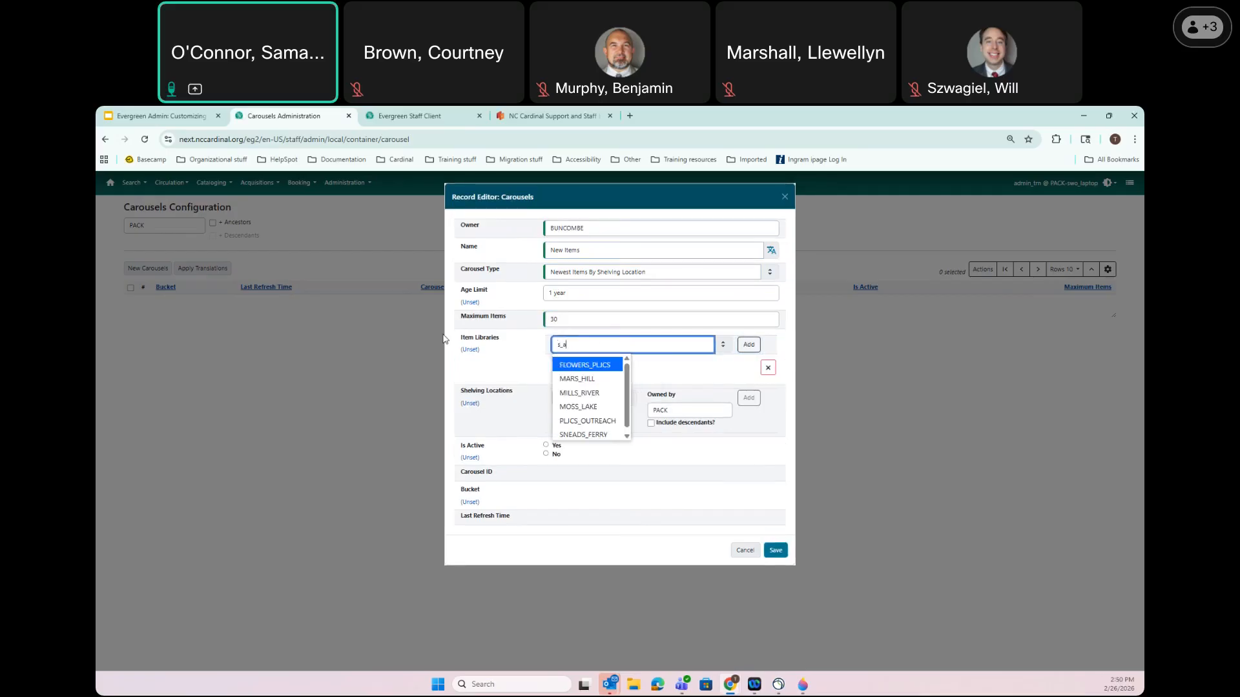
pyautogui.click(597, 365)
pyautogui.click(749, 344)
pyautogui.click(617, 345)
pyautogui.write('blac')
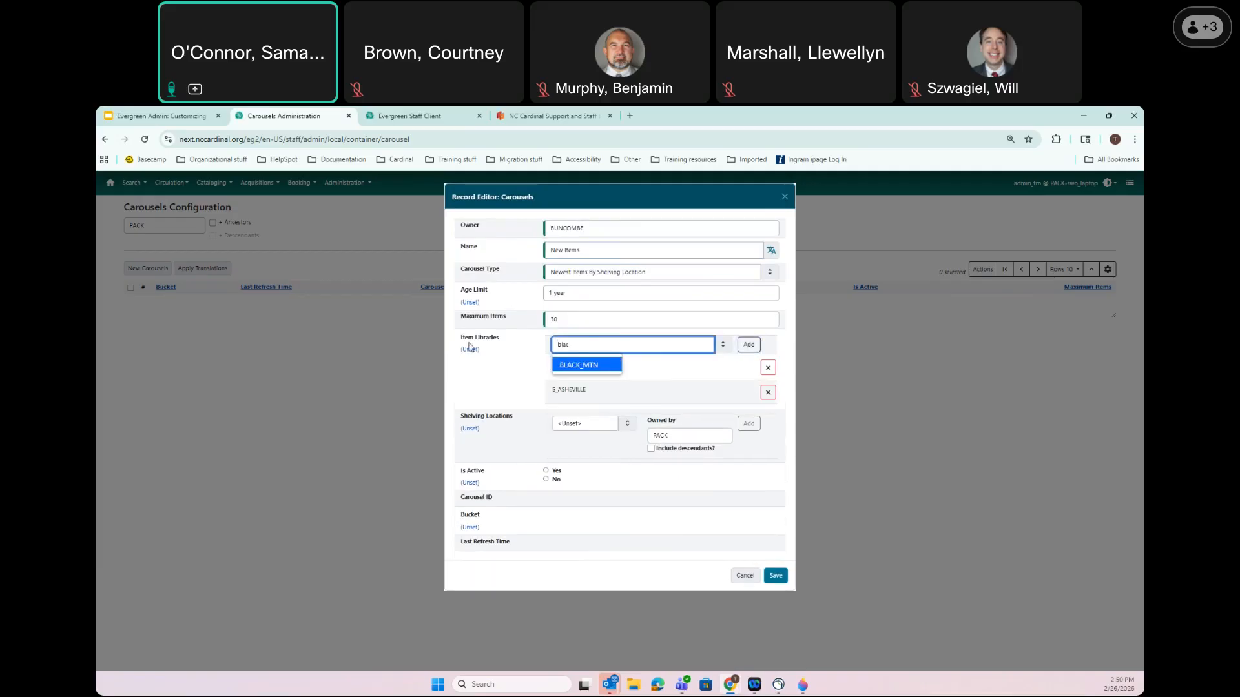
pyautogui.click(585, 368)
pyautogui.click(745, 346)
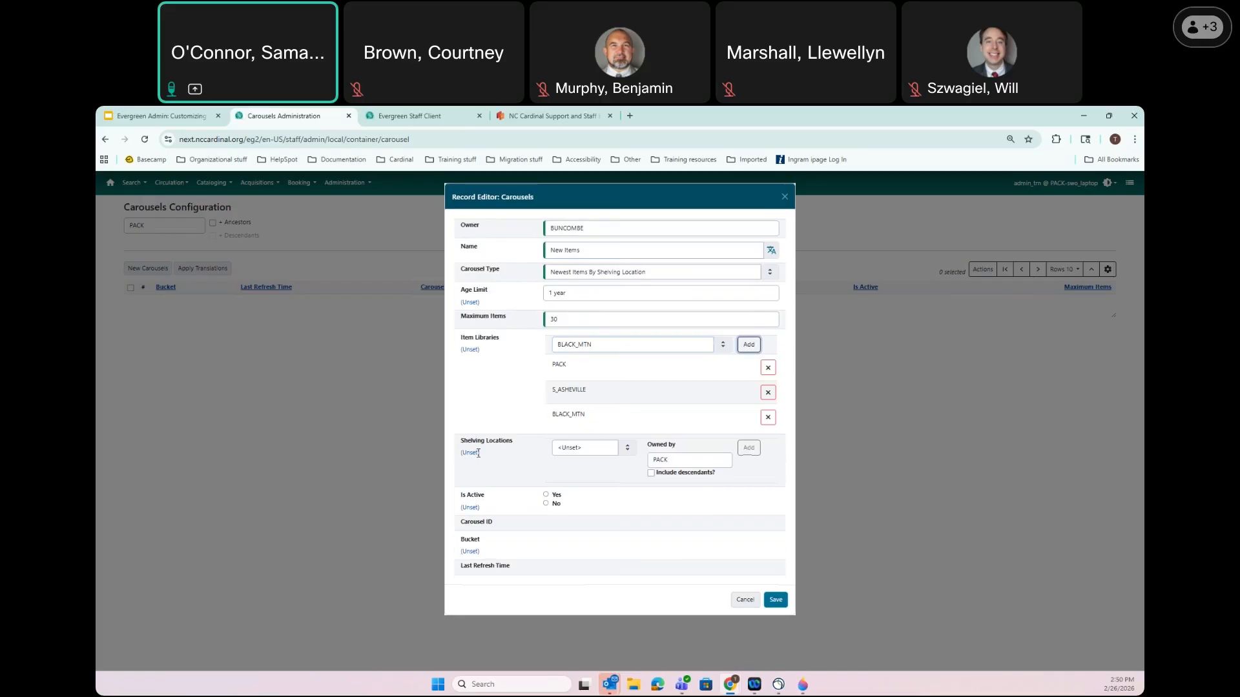
# Add Adult Fiction (CARDINAL) as a shelving location
pyautogui.click(585, 448)
pyautogui.scroll(-2, 599, 491)
pyautogui.click(601, 501)
pyautogui.click(749, 453)
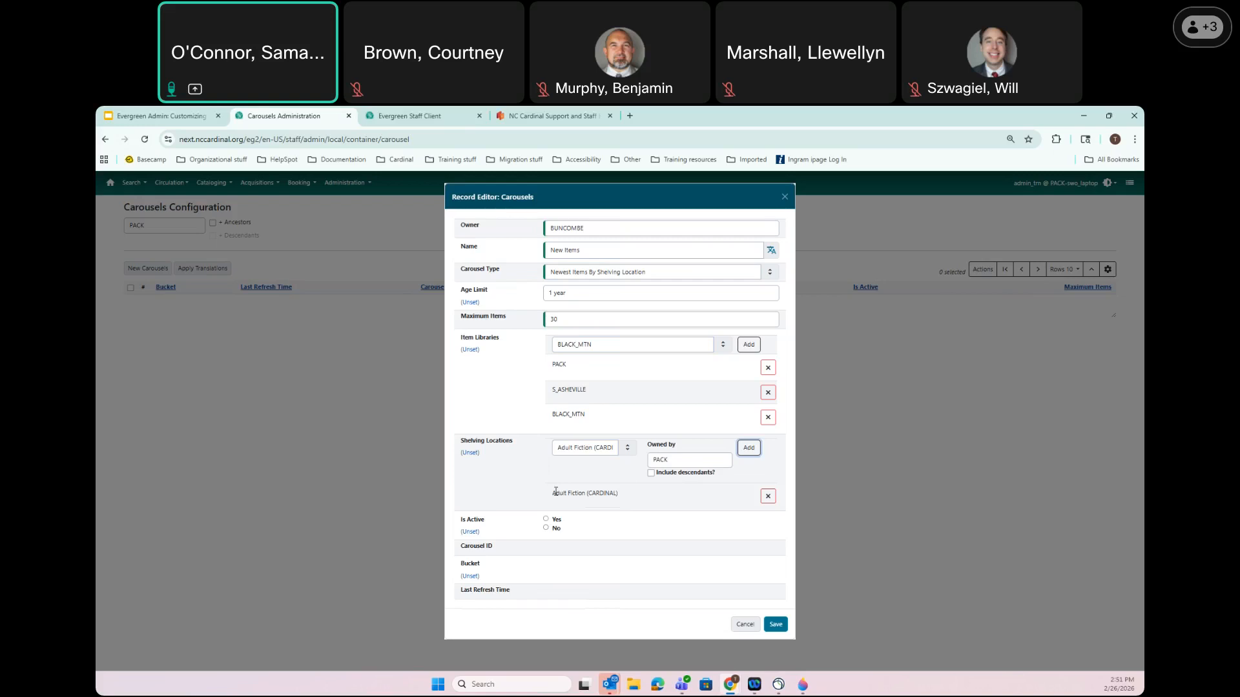
# Add Adult Audiobook (CARDINAL) as a second shelving location
pyautogui.click(604, 450)
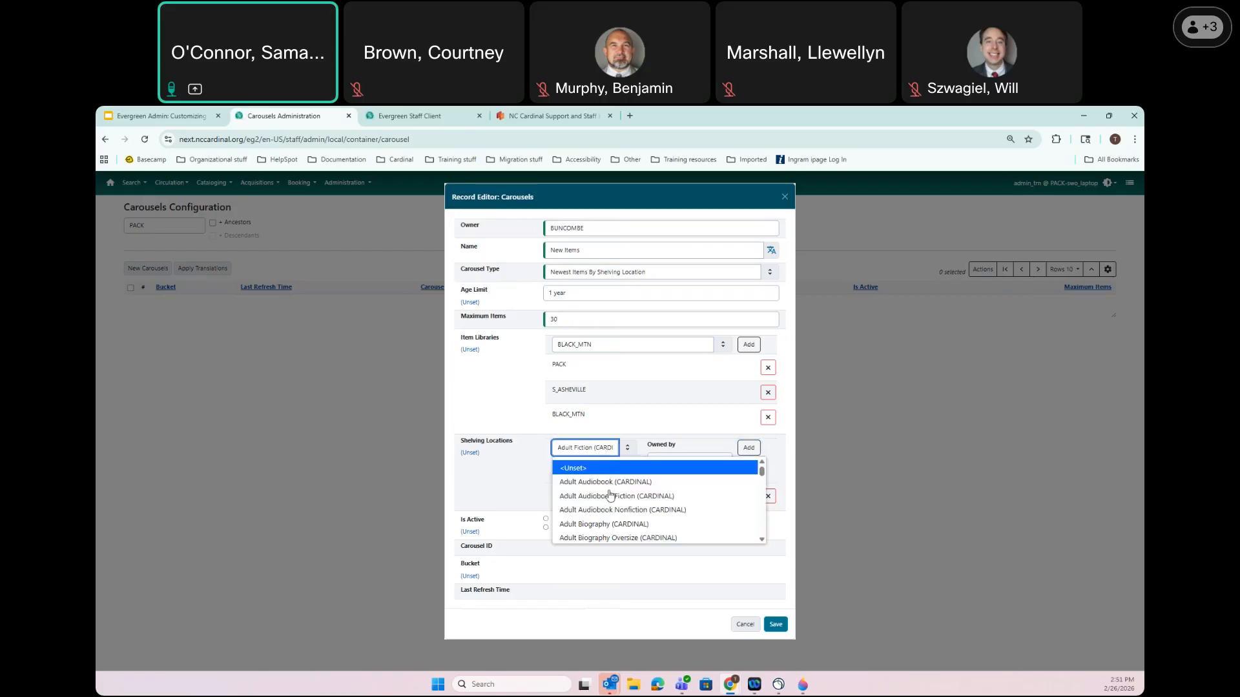
pyautogui.click(607, 481)
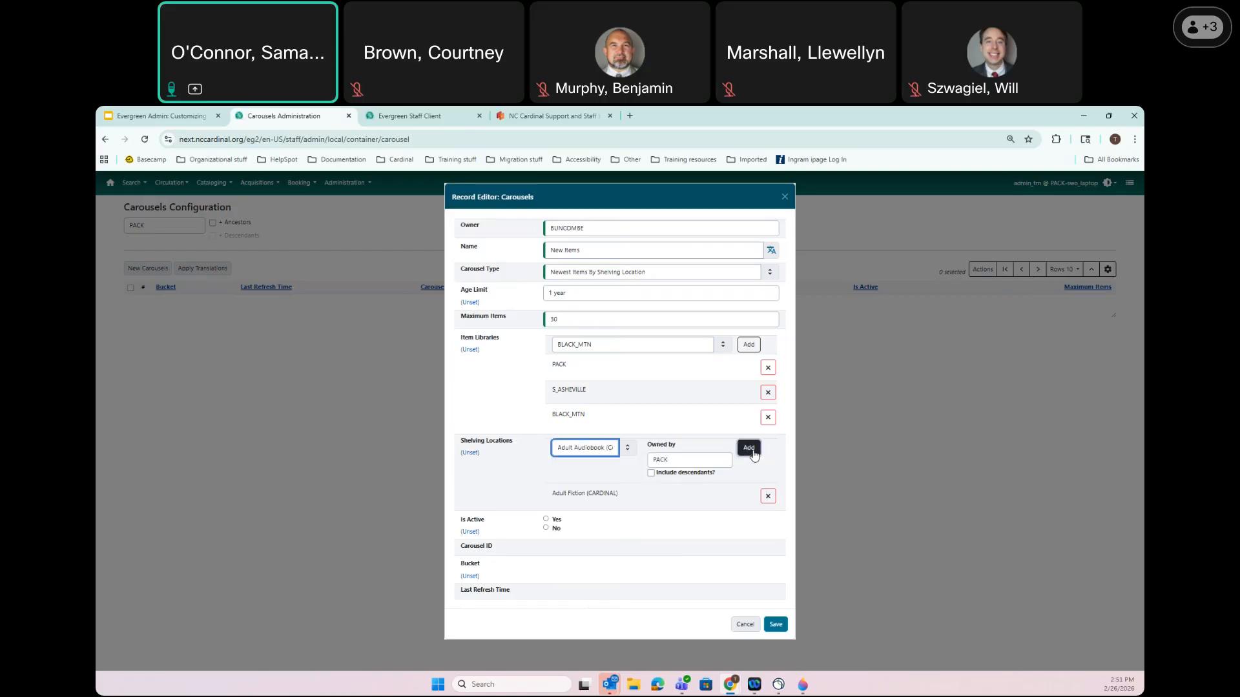
pyautogui.click(751, 451)
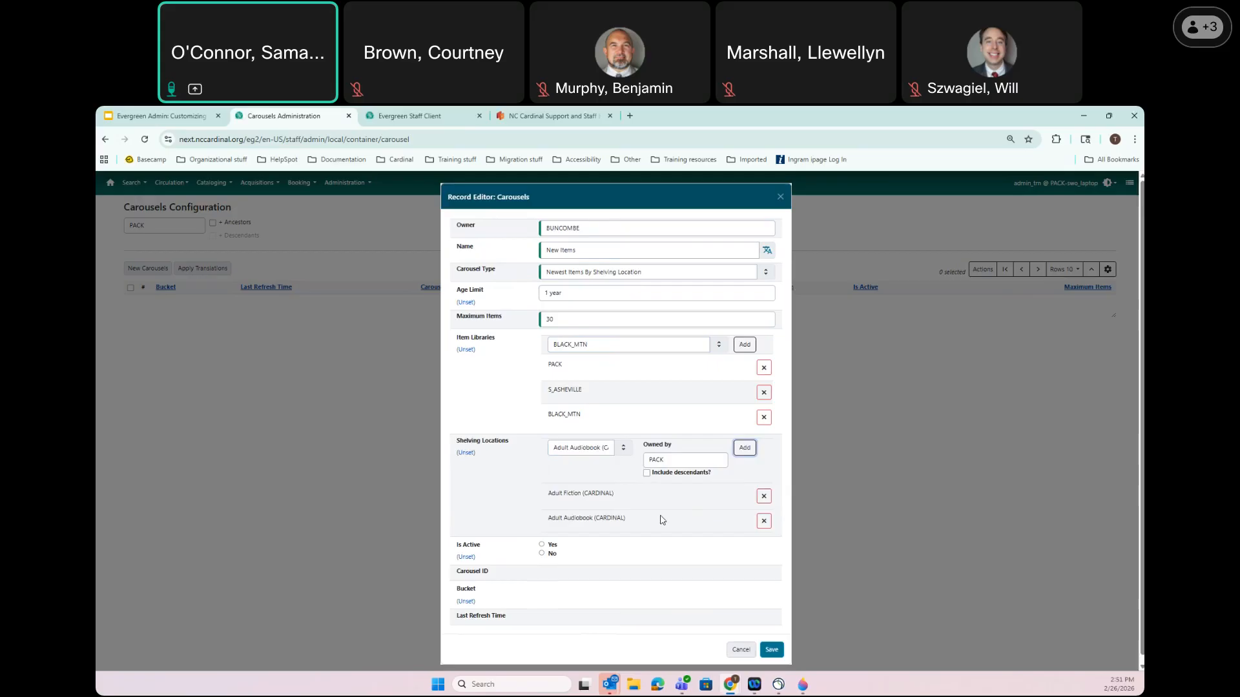
# Mark the carousel active and save it
pyautogui.click(542, 545)
pyautogui.scroll(-1, 634, 557)
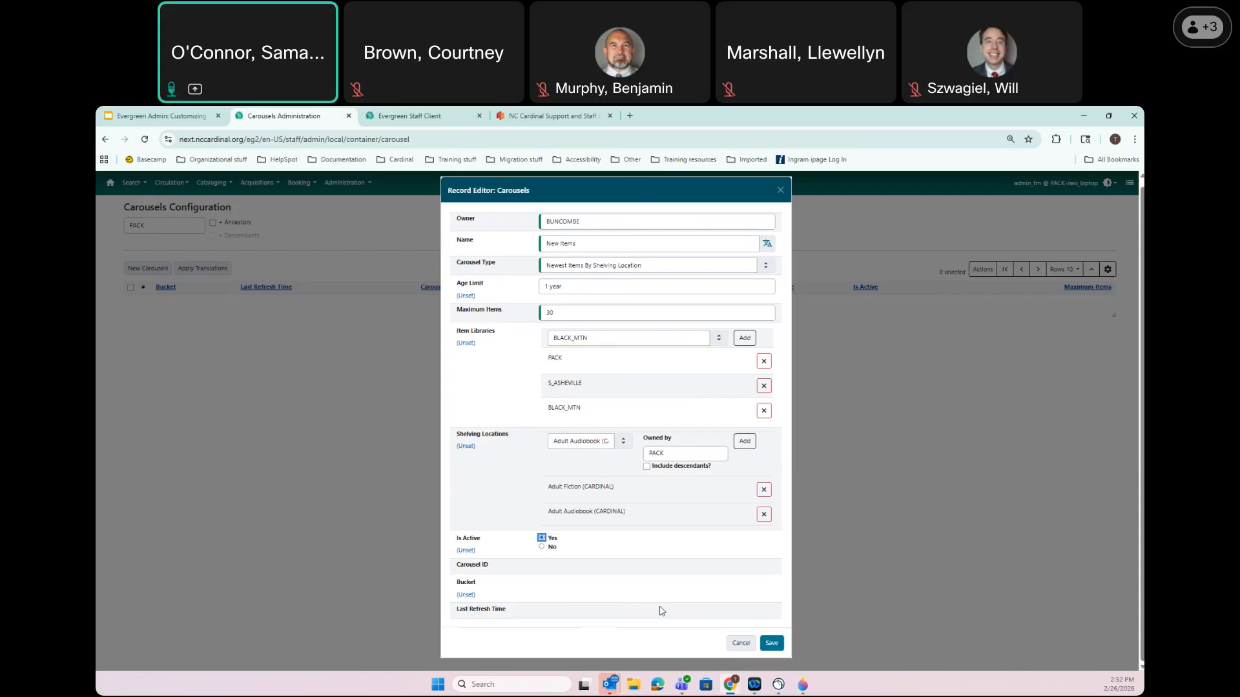
pyautogui.click(769, 648)
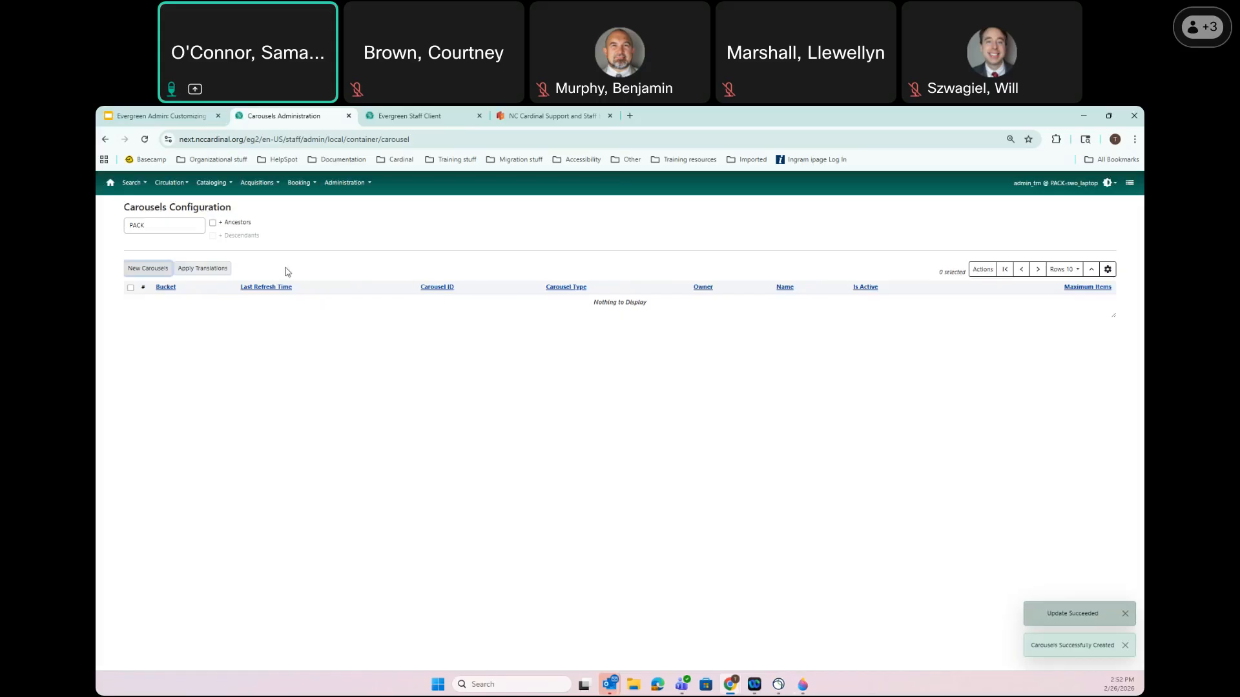
# Toggle + Ancestors on and off, then filter the carousel grid to BUNCOMBE
pyautogui.click(213, 224)
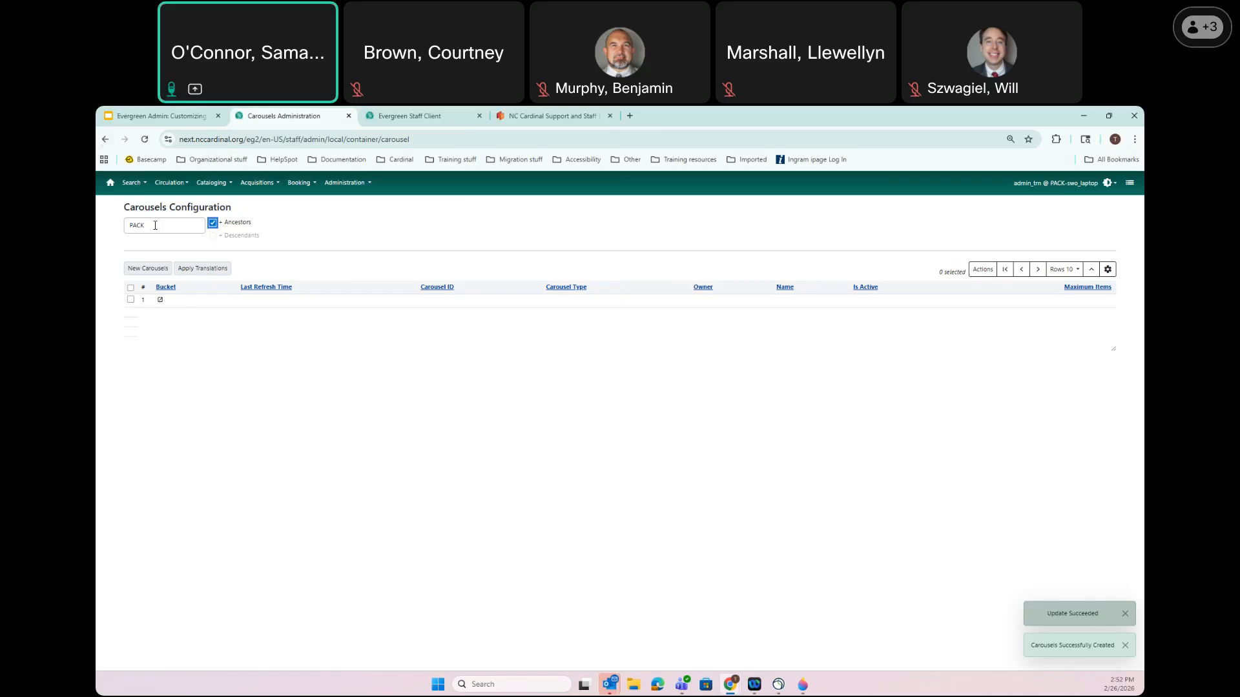
pyautogui.click(213, 224)
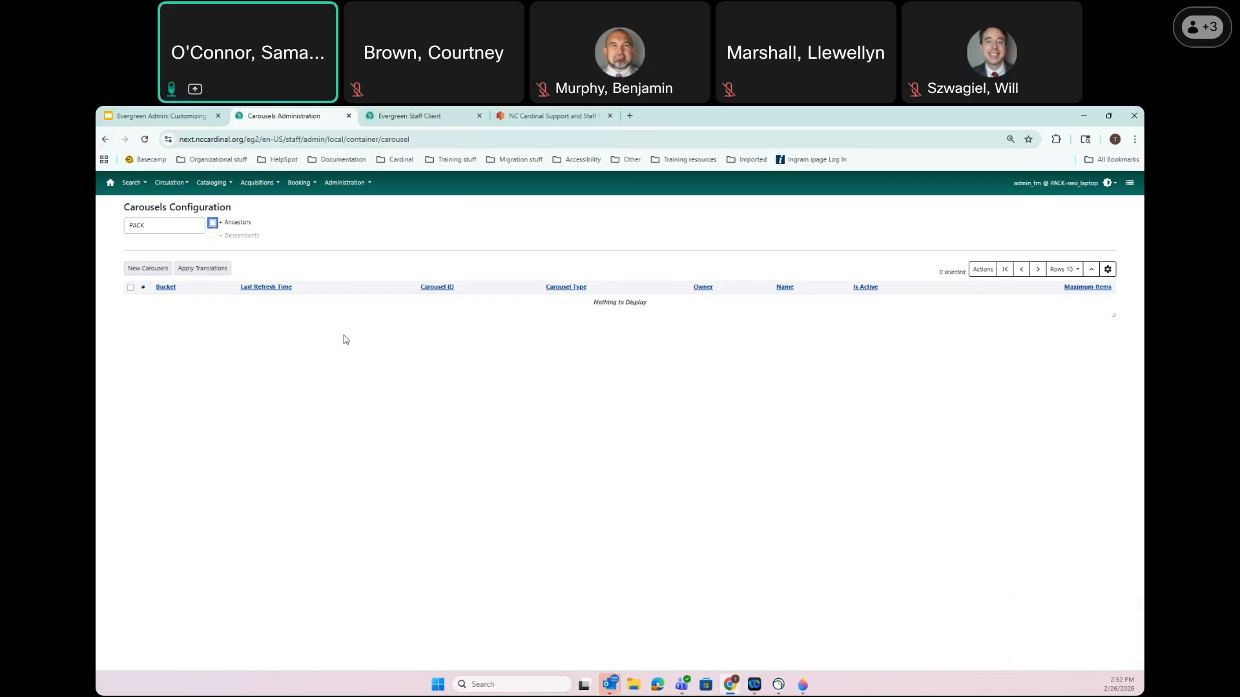
pyautogui.hotkey('shift', 'Tab')
pyautogui.write('buncom')
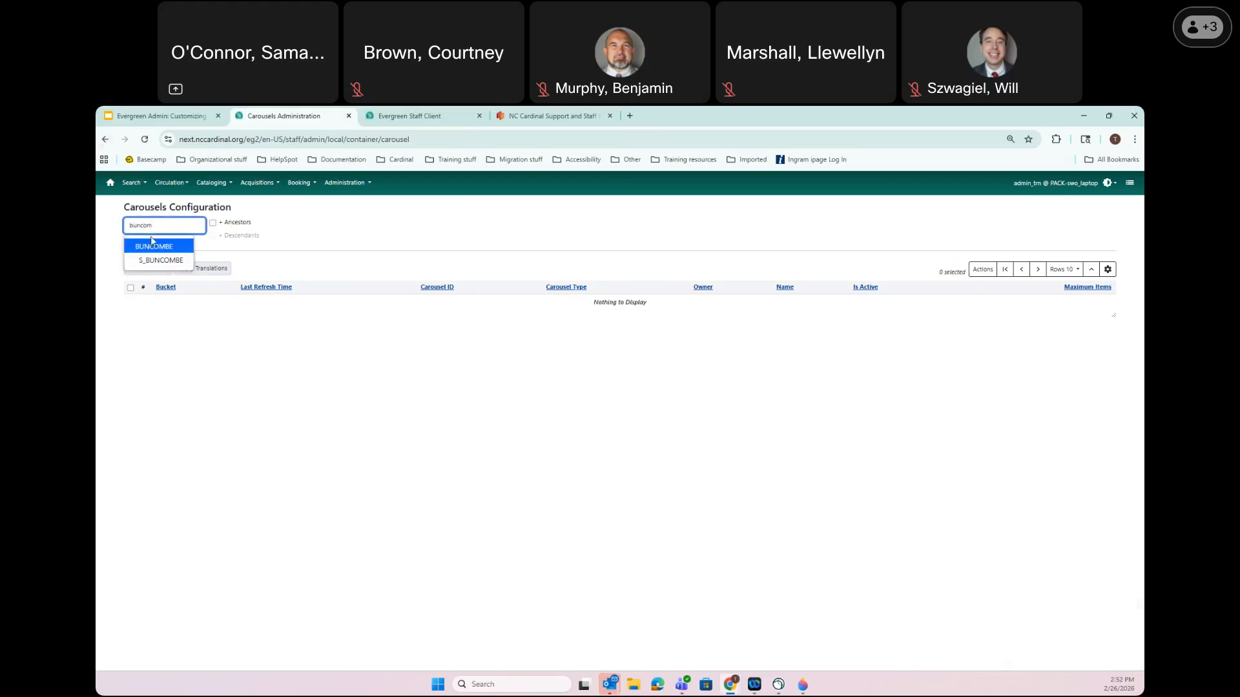
pyautogui.click(154, 246)
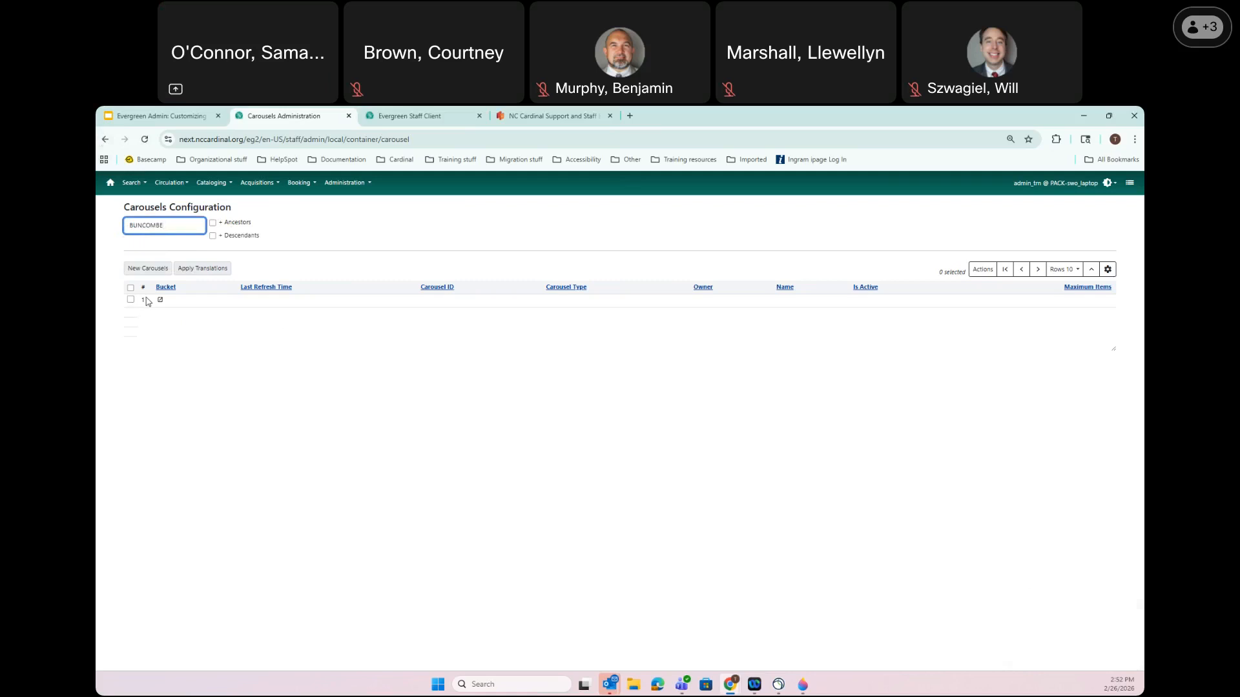
# Hide the Bucket column, reload the page, and reset grid columns to defaults
pyautogui.click(1114, 273)
pyautogui.scroll(-5, 1075, 365)
pyautogui.click(1031, 296)
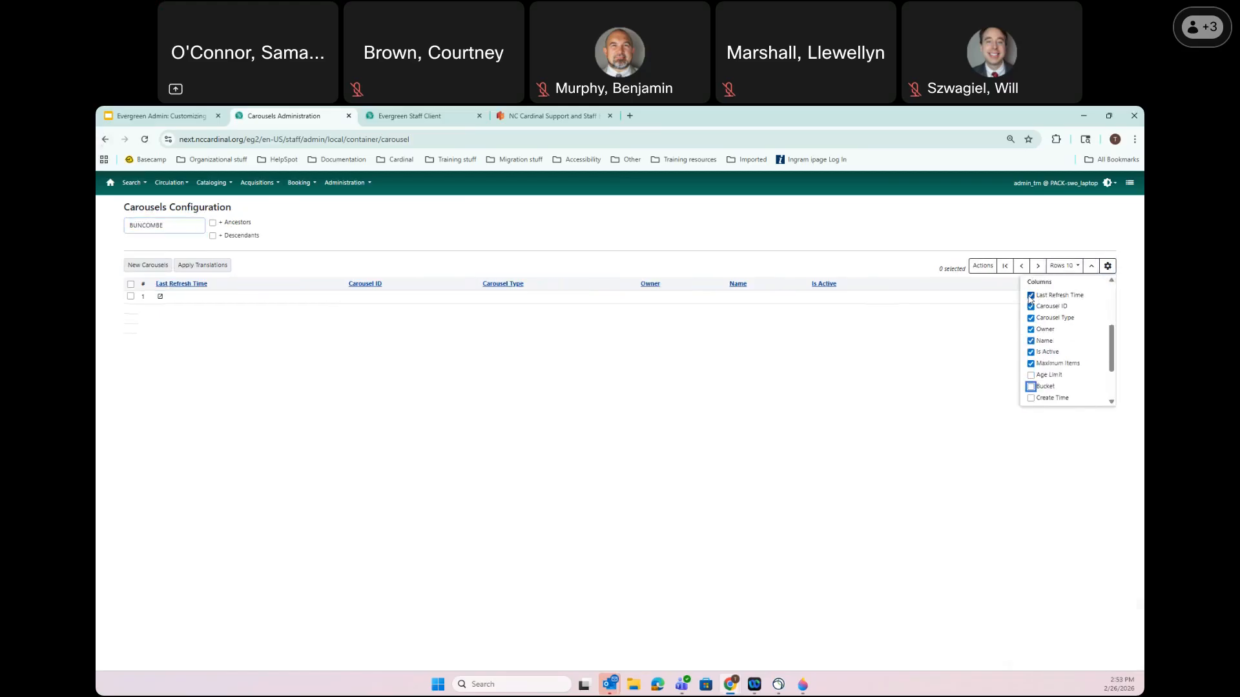
pyautogui.click(873, 326)
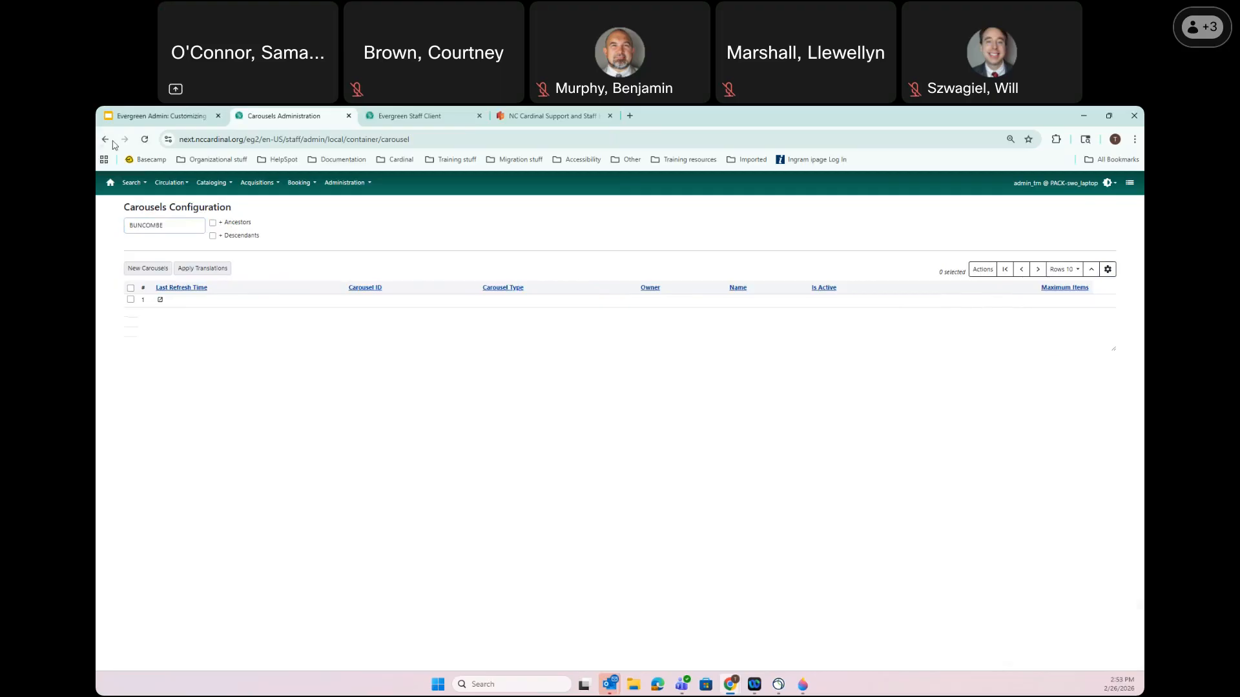
pyautogui.click(146, 140)
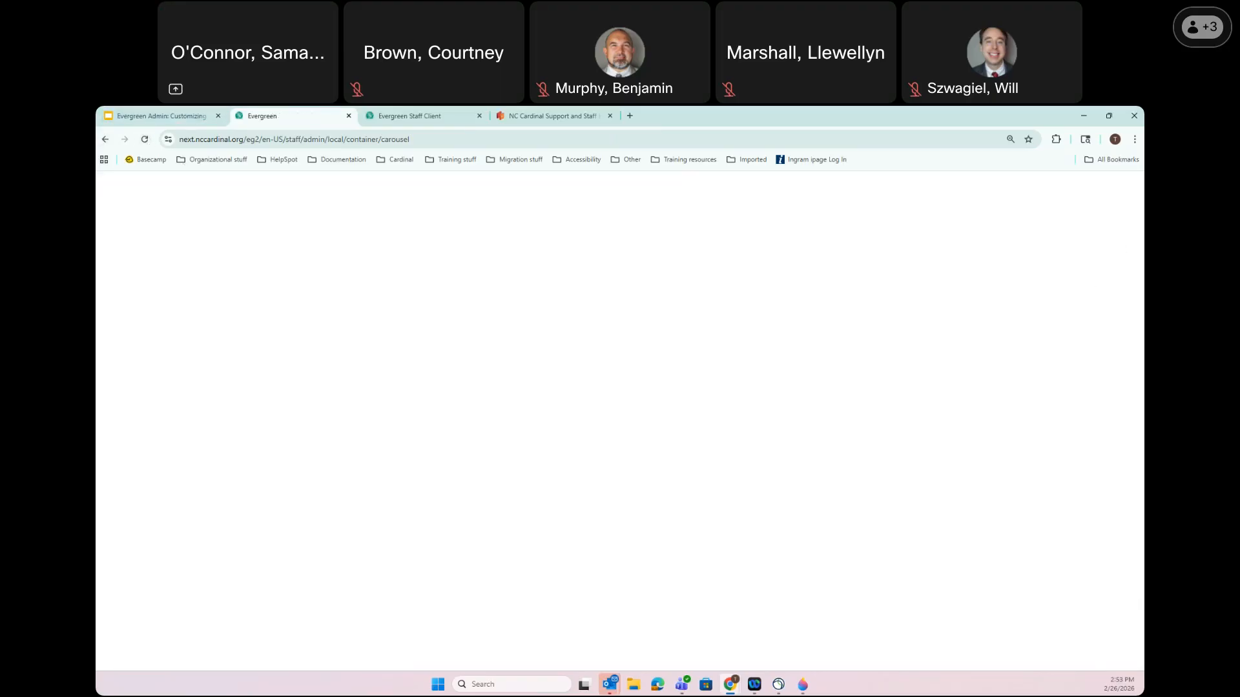
pyautogui.click(1109, 268)
pyautogui.scroll(-3, 1085, 349)
pyautogui.click(1047, 296)
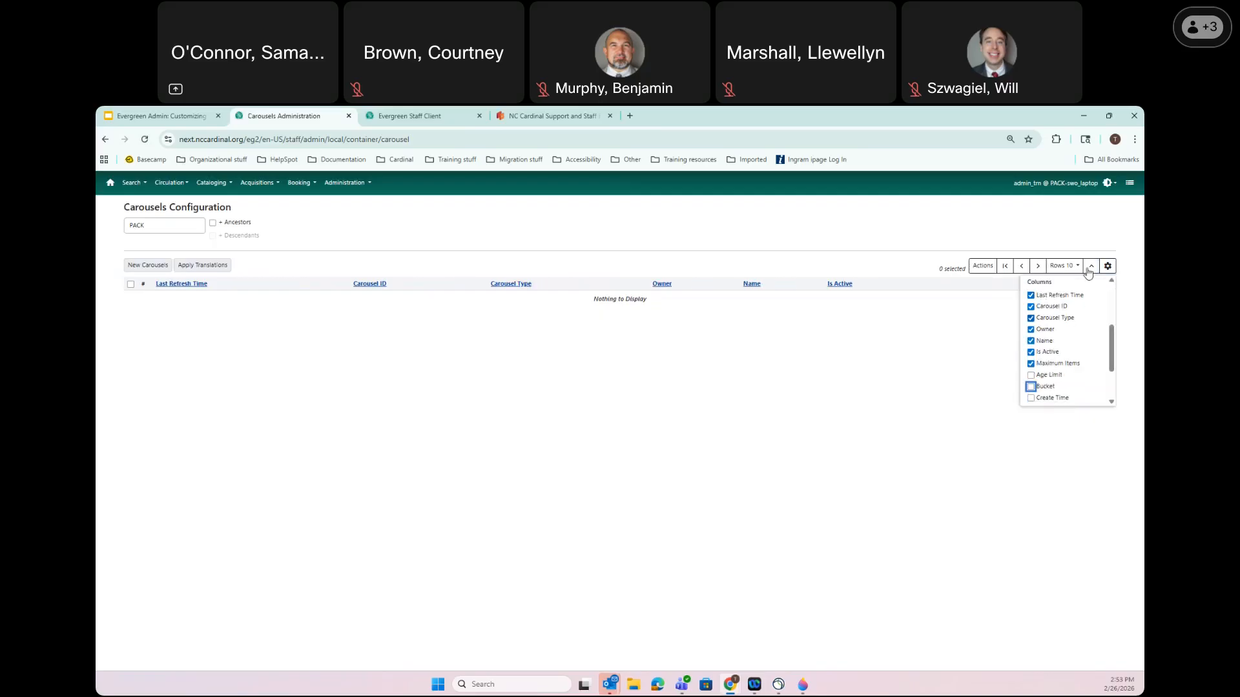
pyautogui.click(1108, 267)
pyautogui.click(1108, 267)
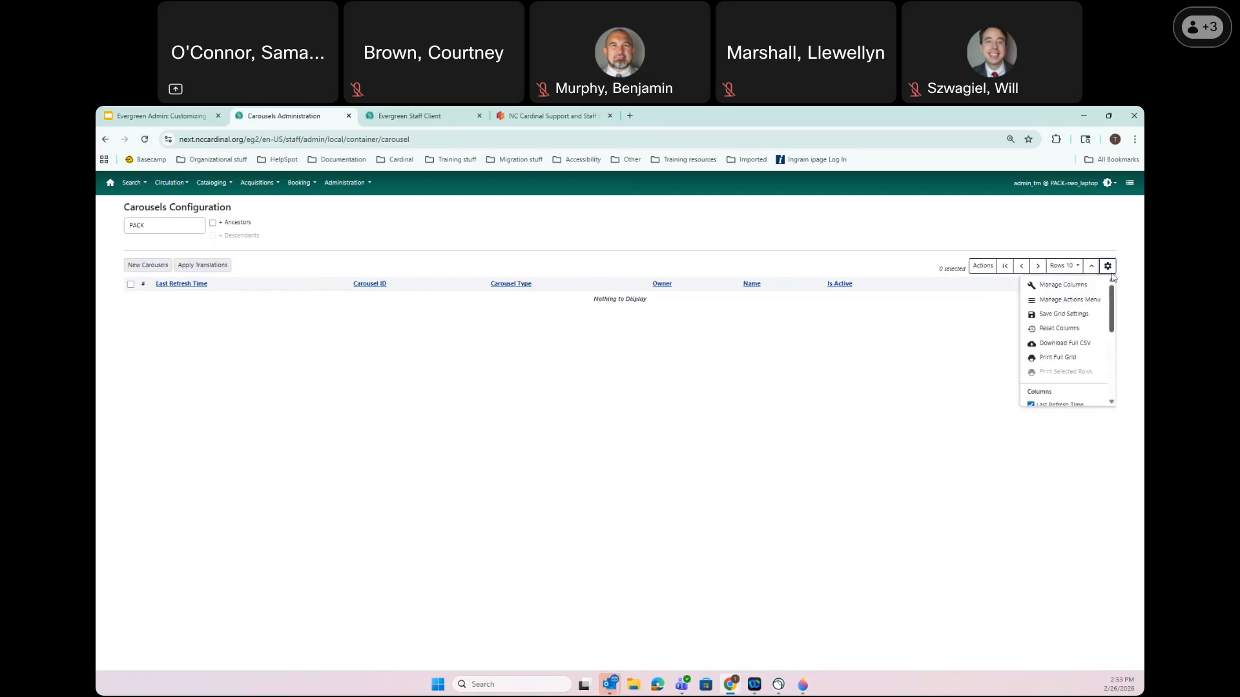
pyautogui.click(1059, 327)
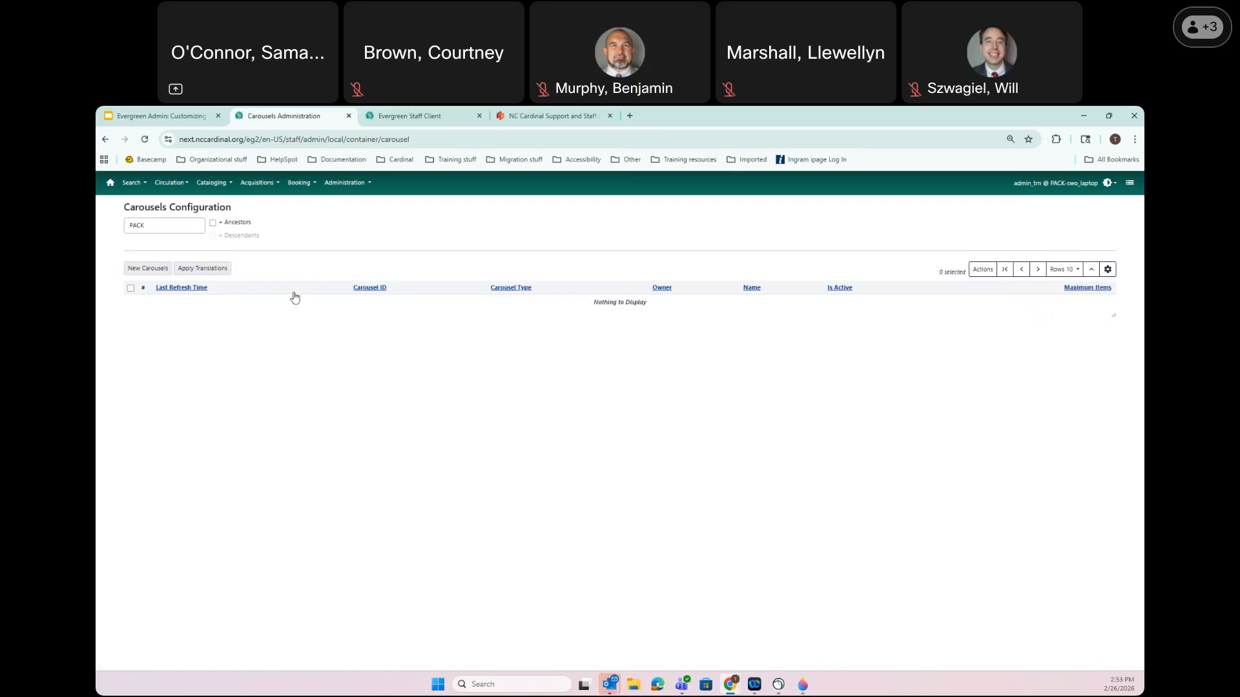
# Switch the owner filter from PACK to BUNCOMBE and review the grid columns
pyautogui.click(170, 224)
pyautogui.write('bun')
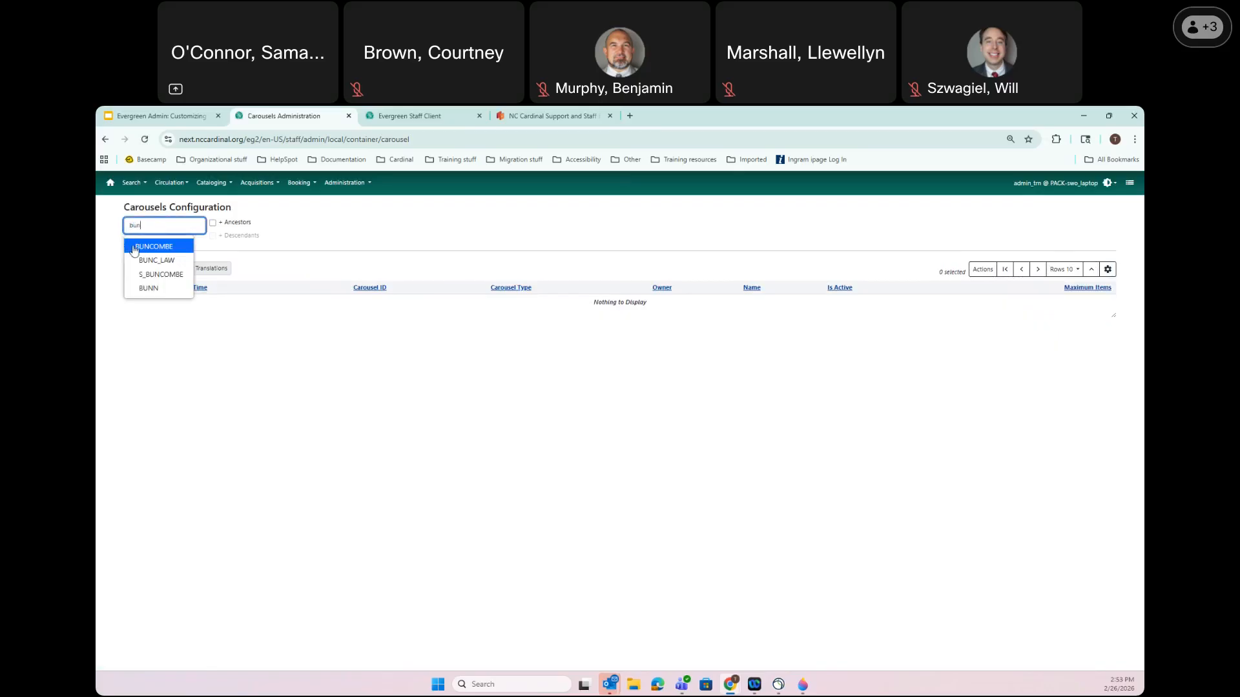
pyautogui.click(153, 247)
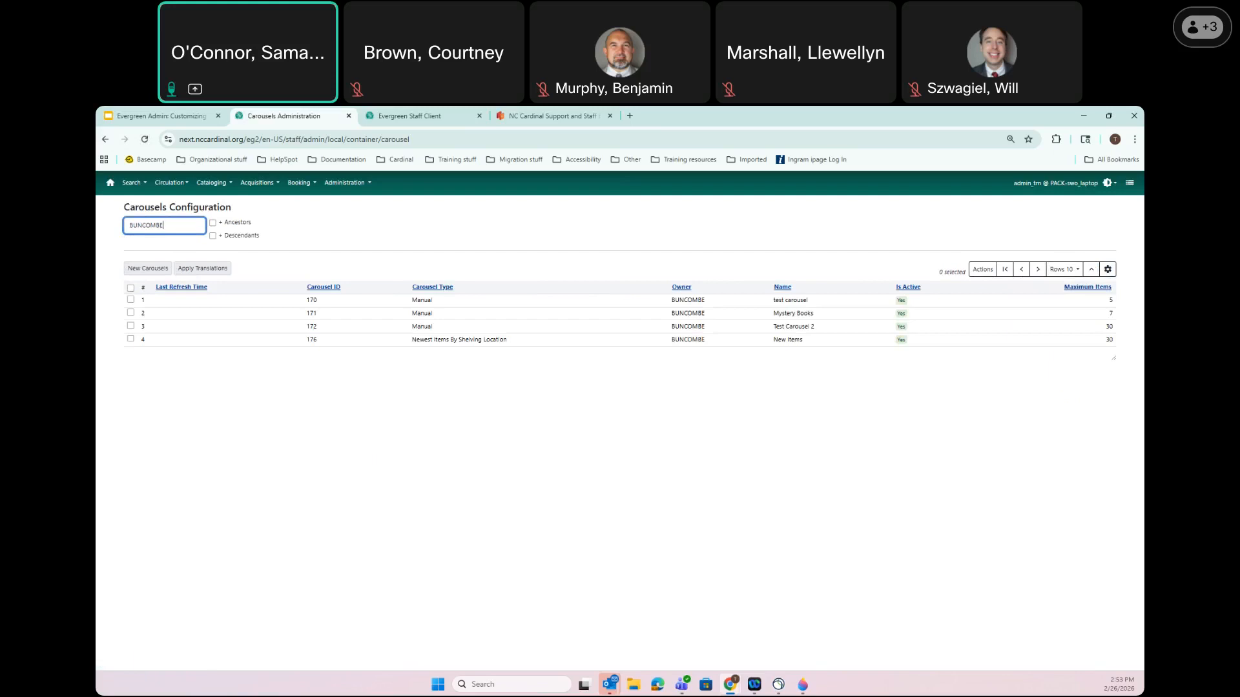
pyautogui.click(1108, 273)
pyautogui.scroll(-3, 1096, 329)
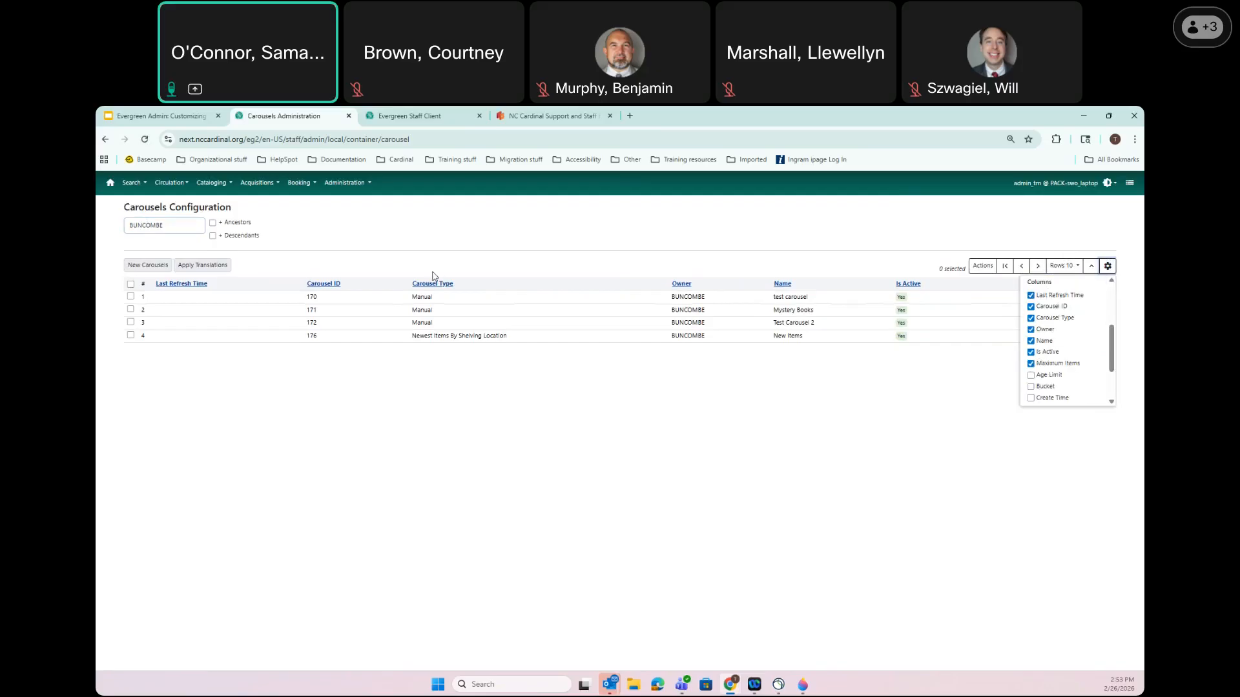
pyautogui.click(891, 475)
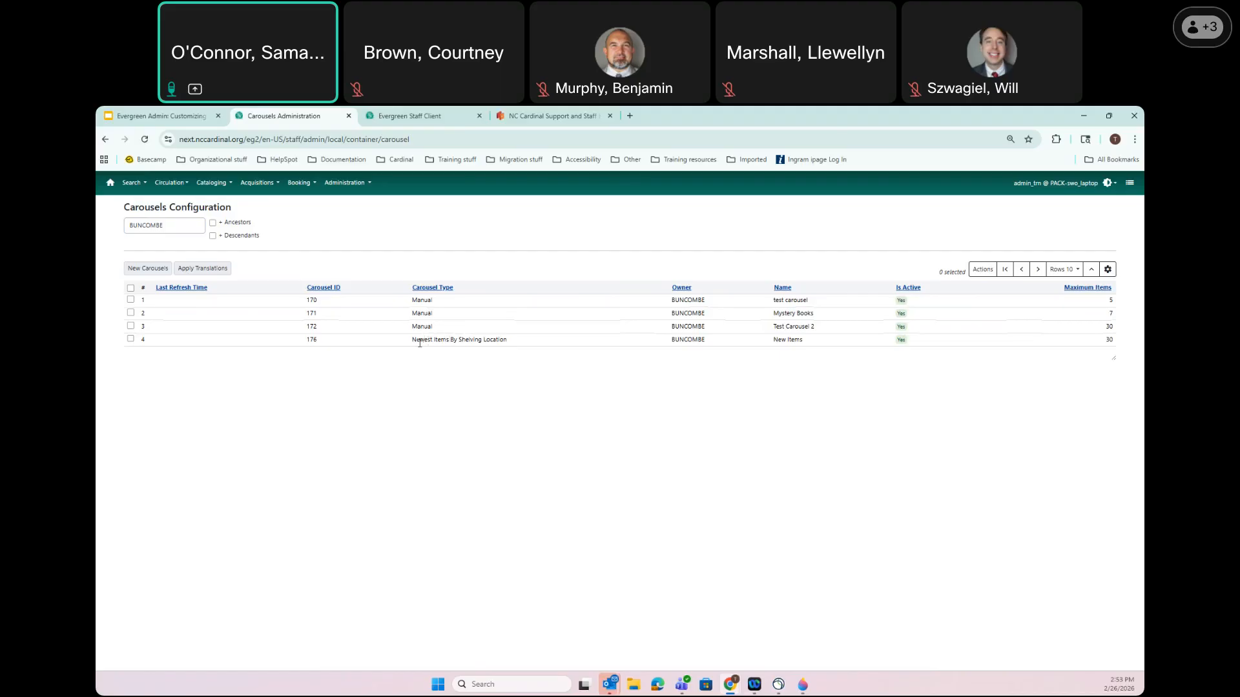
# Select the New Items row (carousel 176) in the BUNCOMBE grid
pyautogui.moveTo(416, 339); pyautogui.dragTo(508, 340)
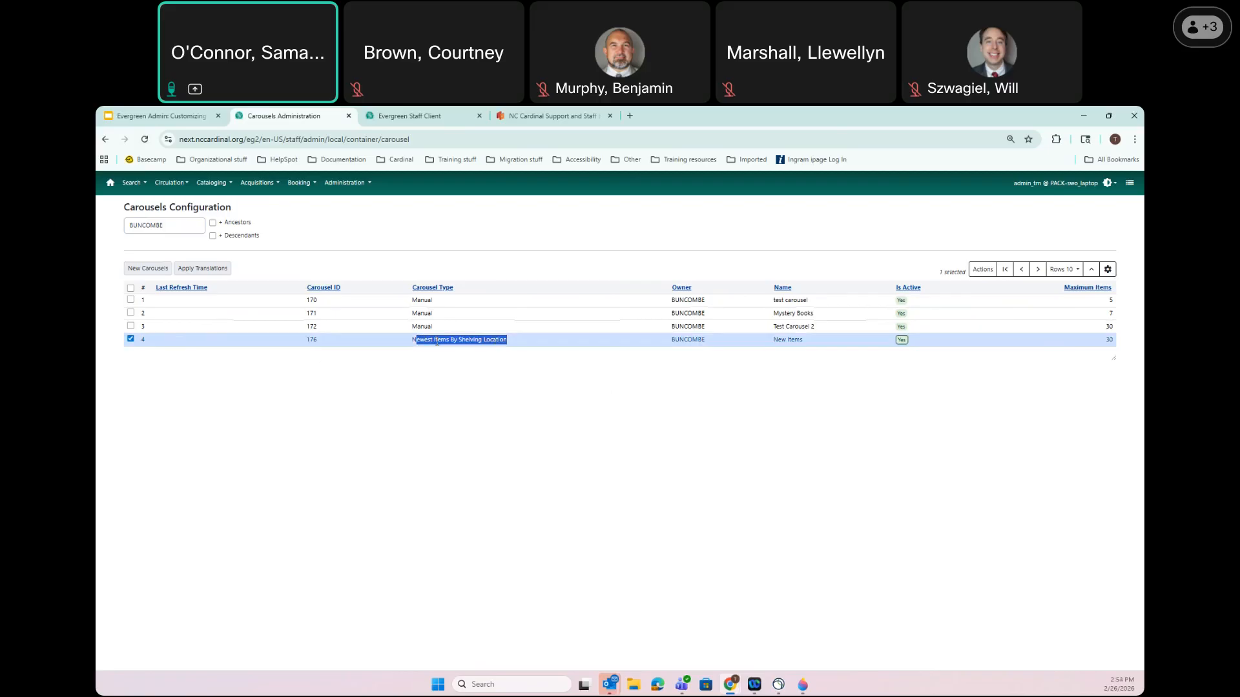
# Run Refresh Selected from the Actions menu on the New Items carousel
pyautogui.click(981, 270)
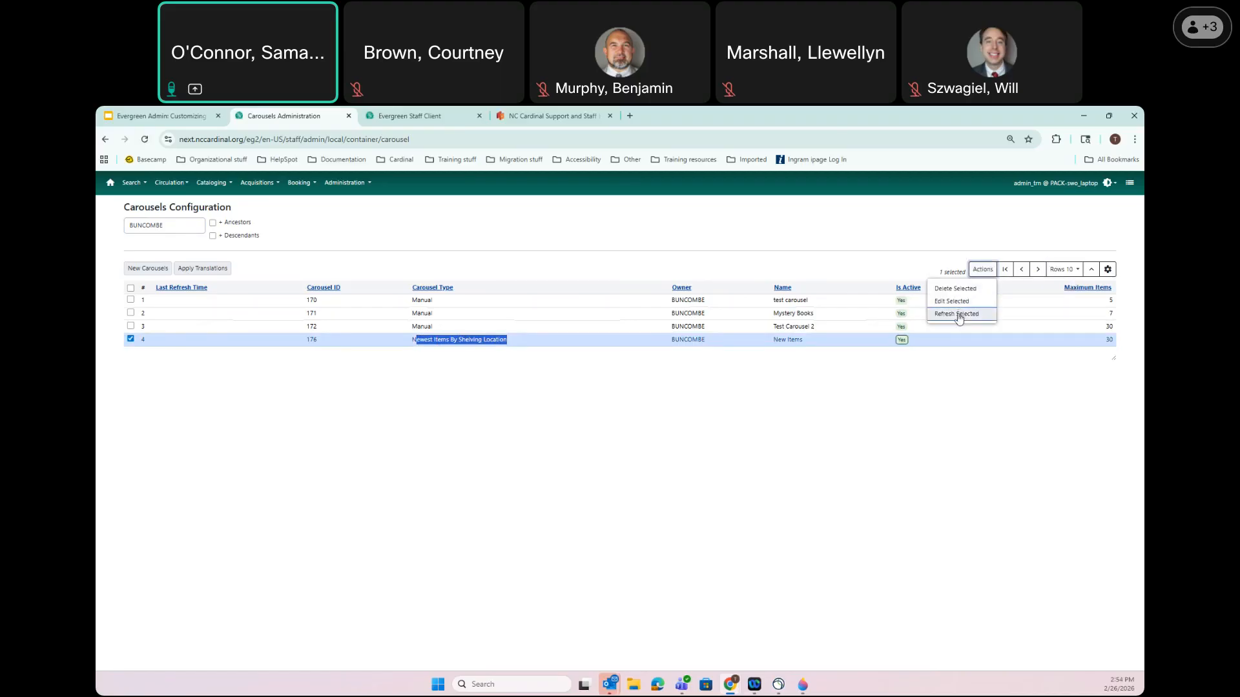
pyautogui.click(958, 316)
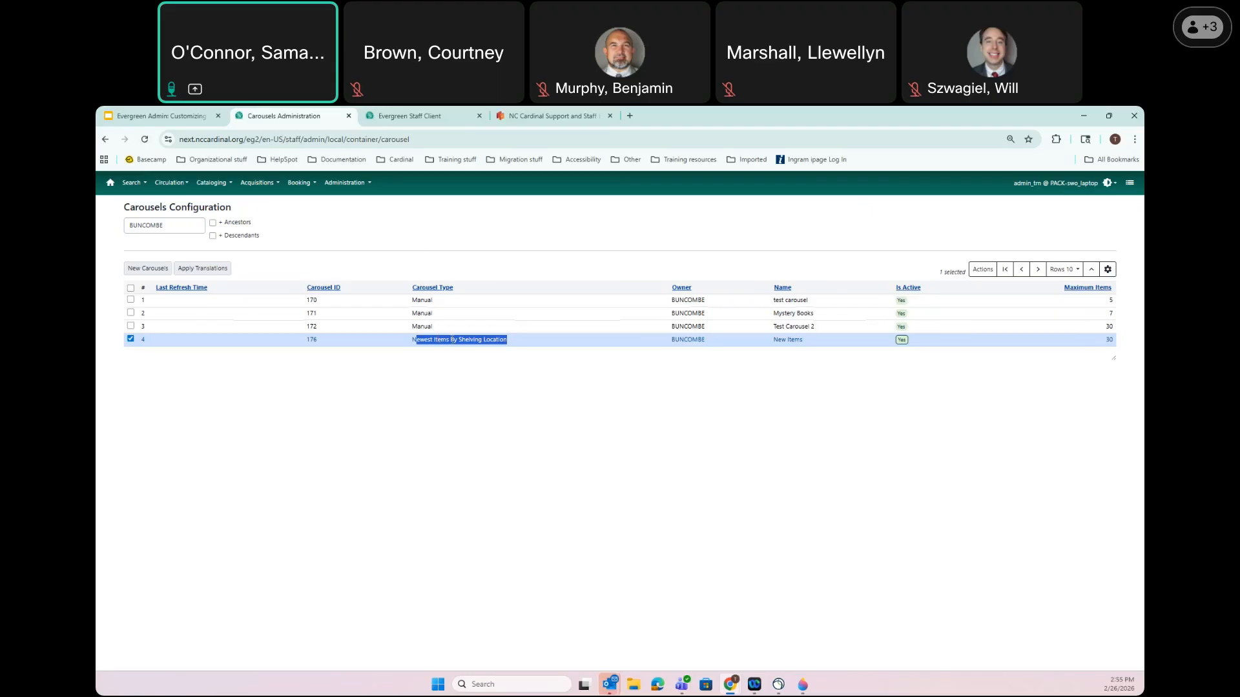
# Change the staff client tab's address to the nextbuncombe catalog home and load it
pyautogui.click(434, 117)
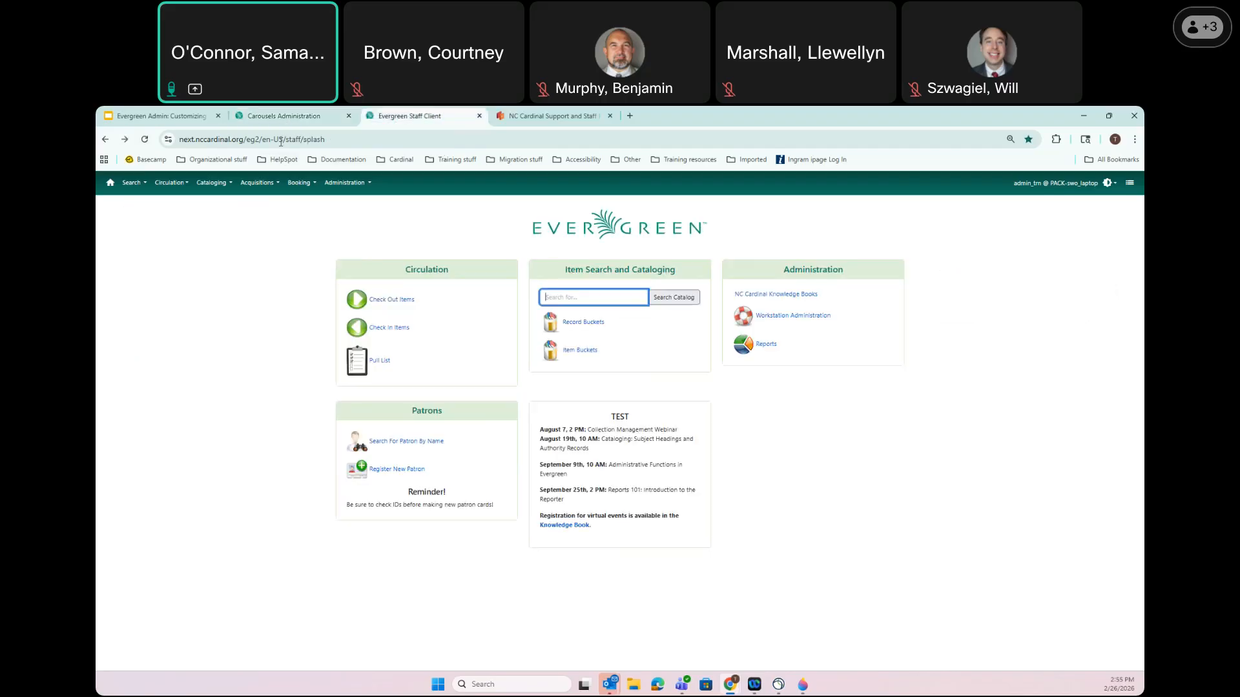
pyautogui.click(194, 140)
pyautogui.click(194, 139)
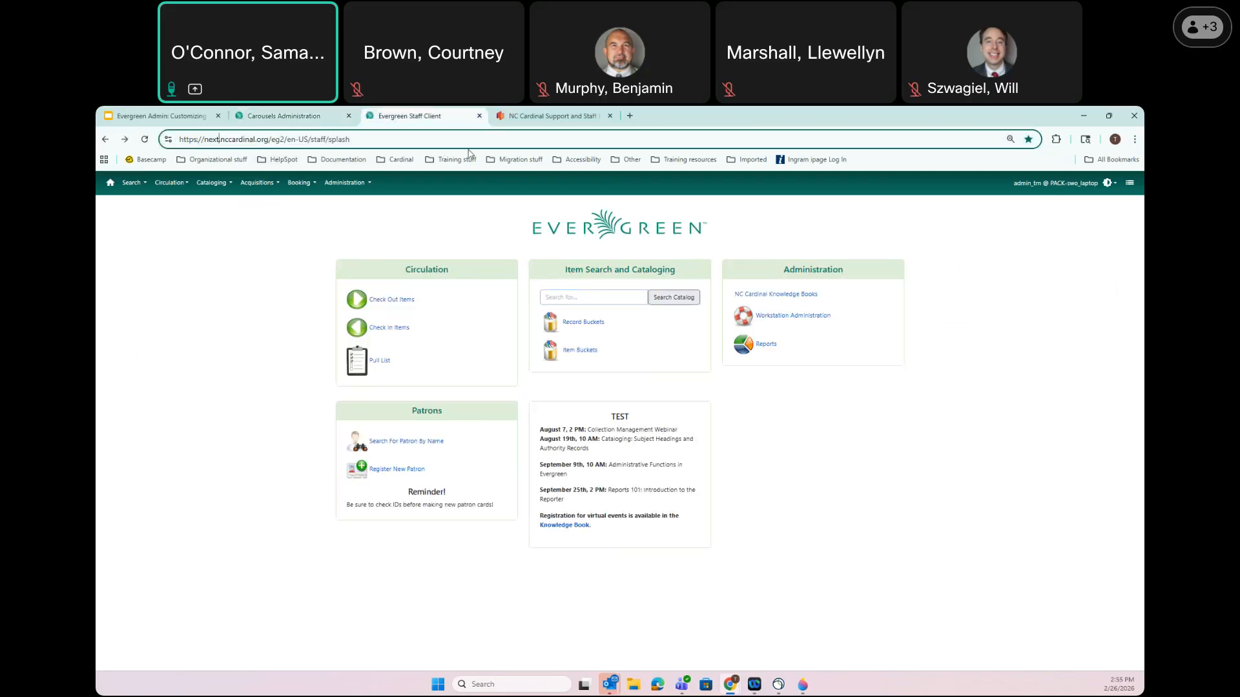
pyautogui.write('buncombe')
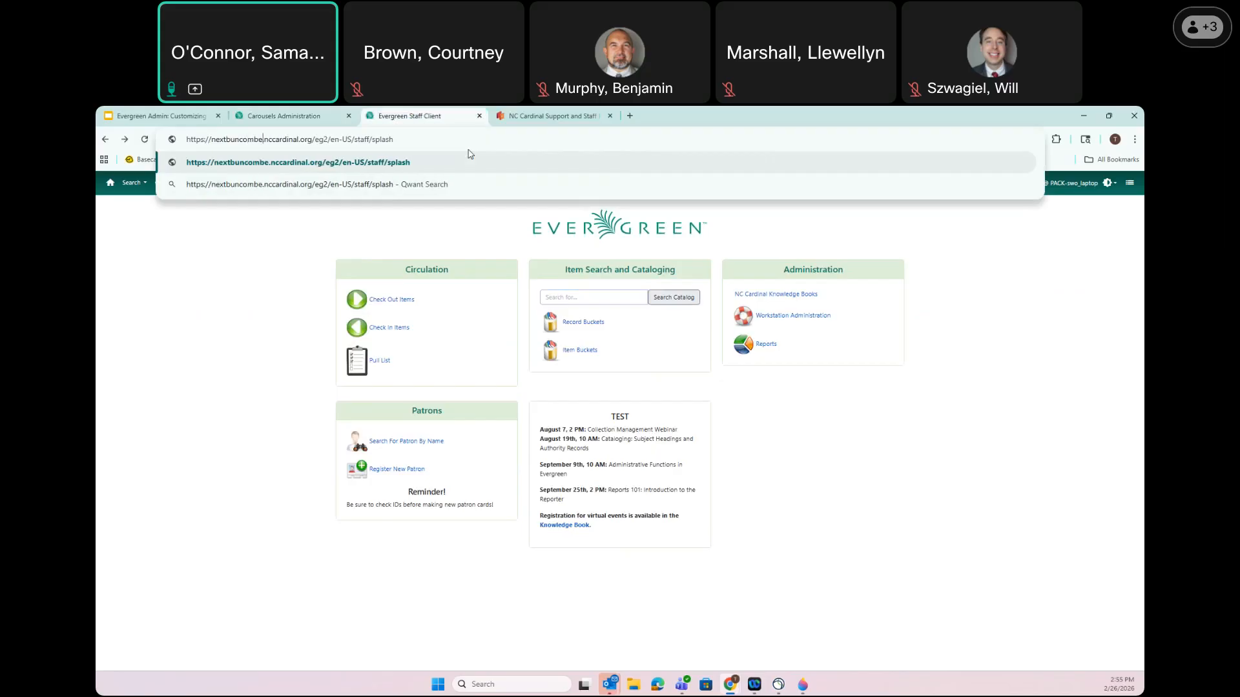
pyautogui.moveTo(315, 139); pyautogui.dragTo(878, 134)
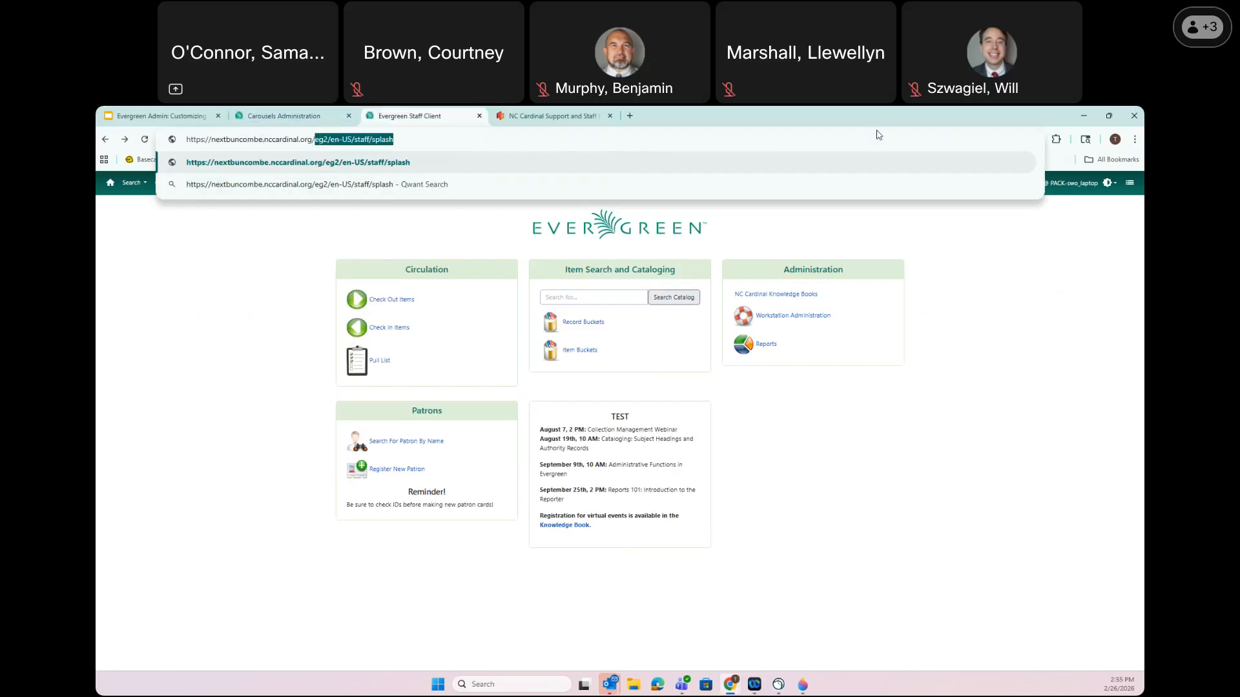
pyautogui.press('BackSpace')
pyautogui.press('Return')
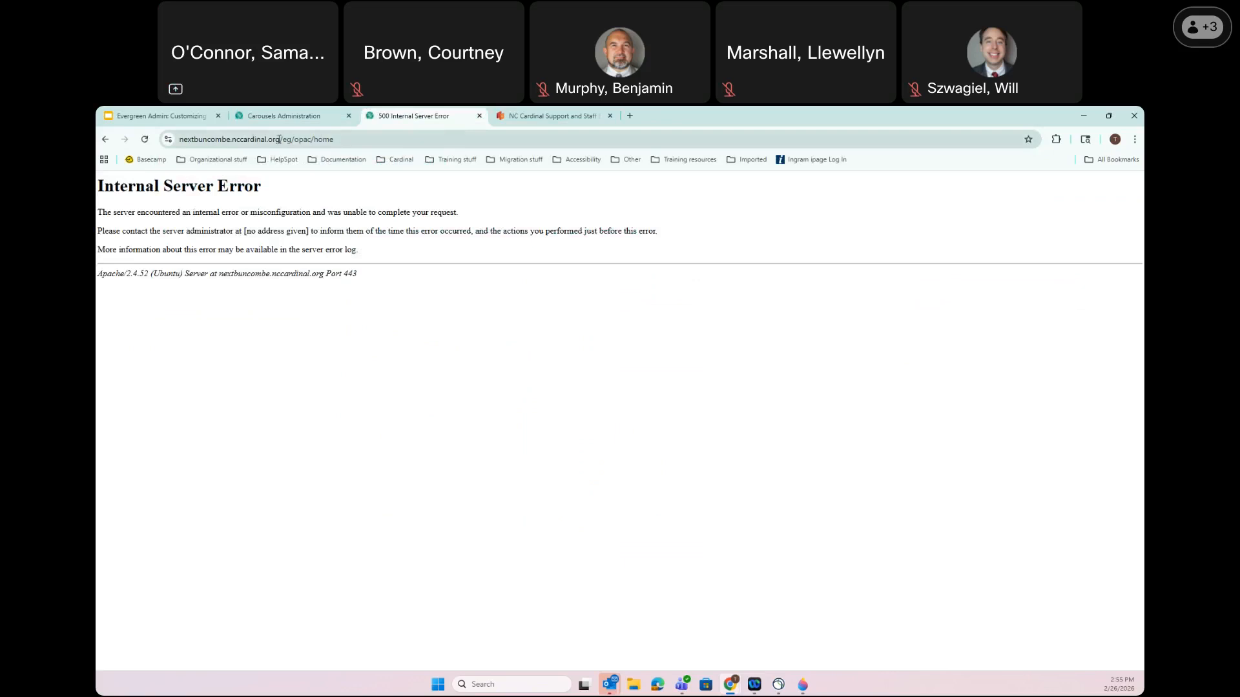
# Correct the address to buncombenext and reload the catalog
pyautogui.doubleClick(230, 138)
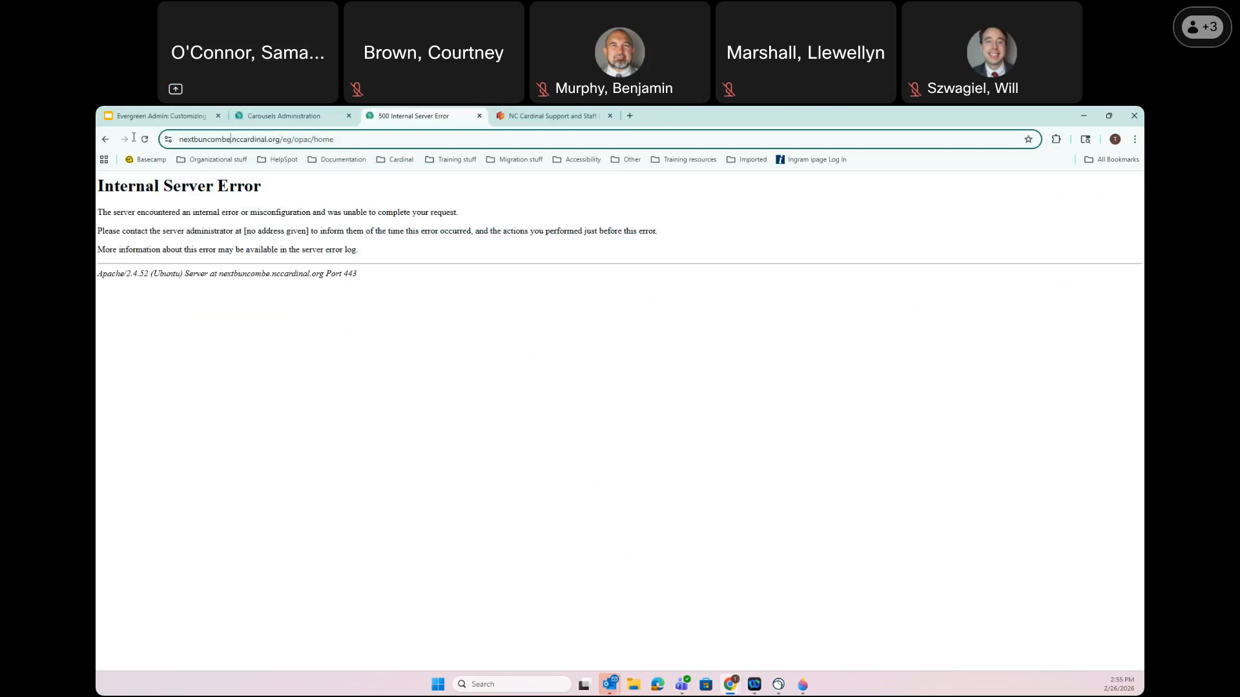
pyautogui.write('buncombenext')
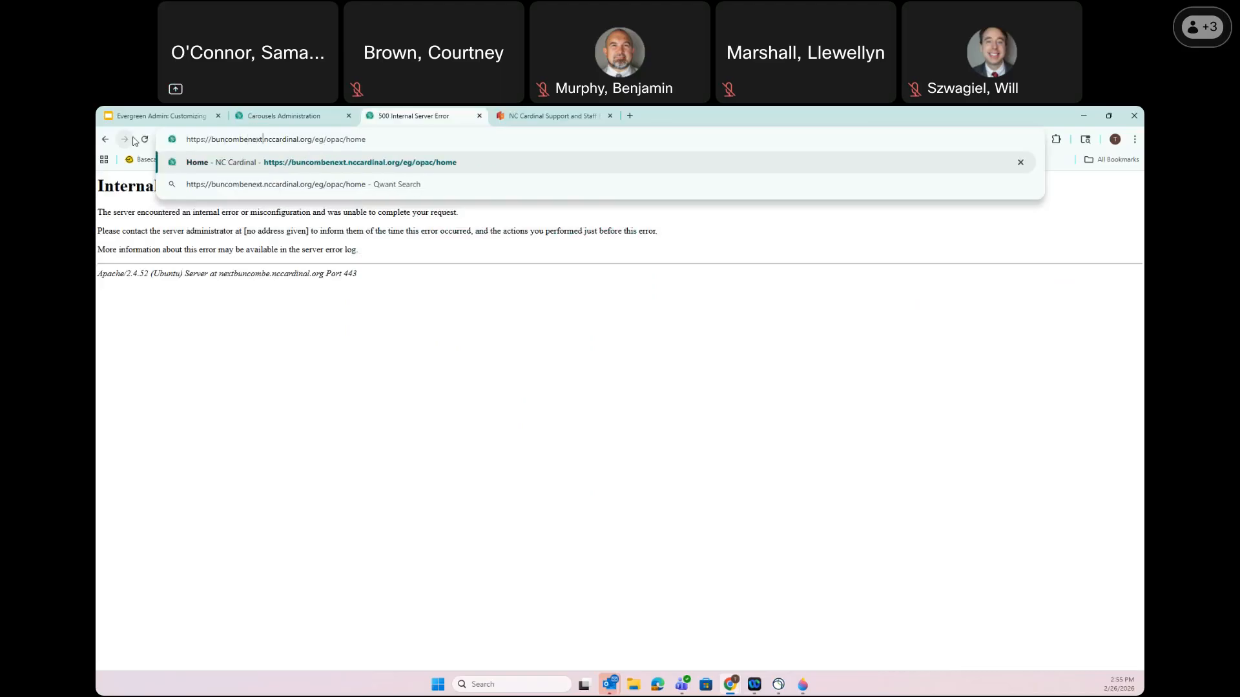
pyautogui.press('Return')
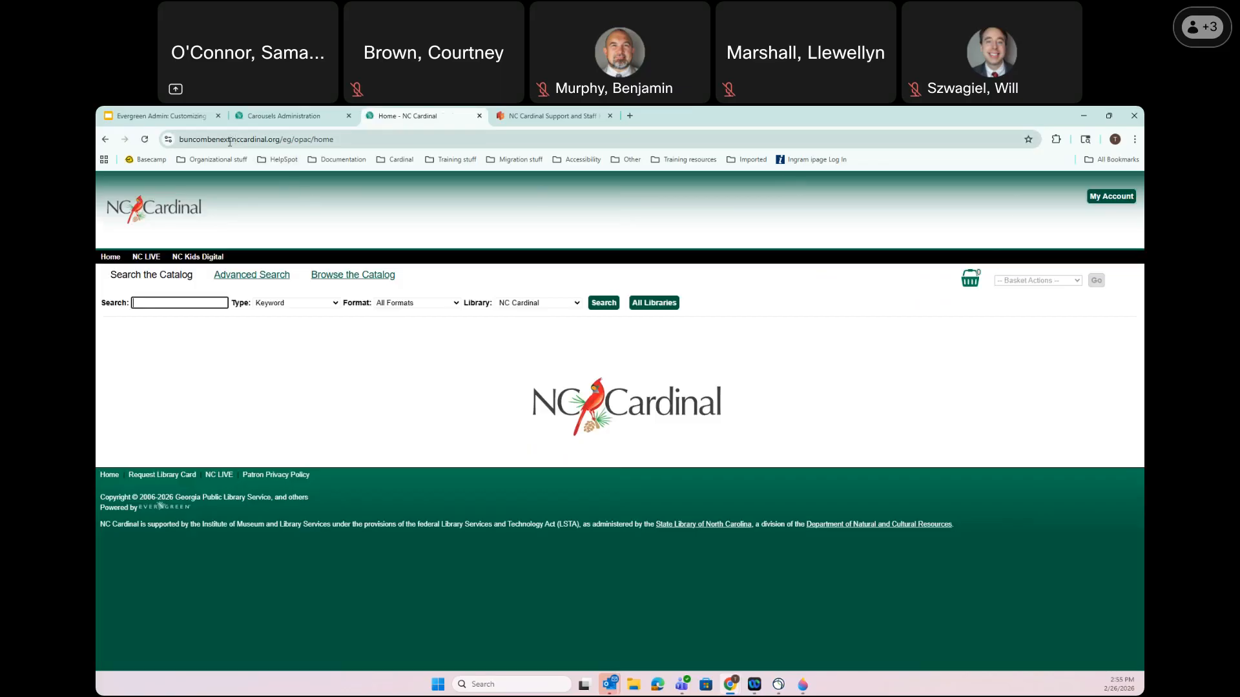
# Search the knowledge book for 'next' and copy Buncombe's test OPAC URL from the Testing article
pyautogui.click(560, 116)
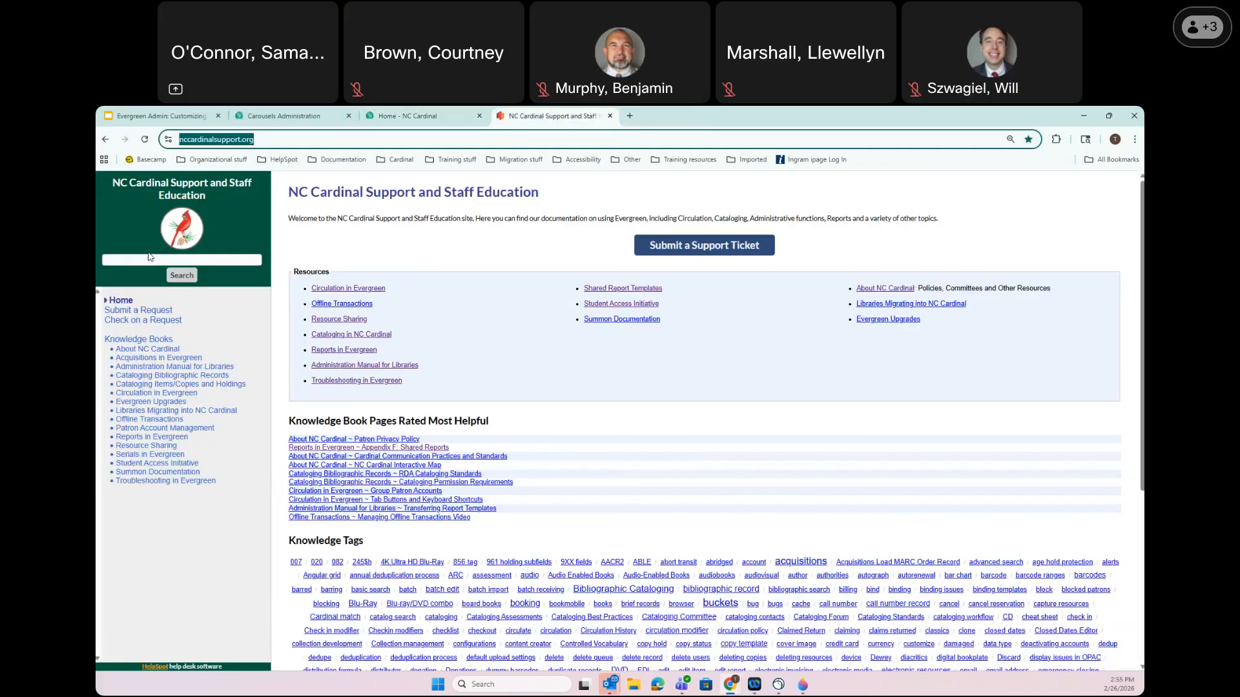
pyautogui.click(146, 260)
pyautogui.write('next')
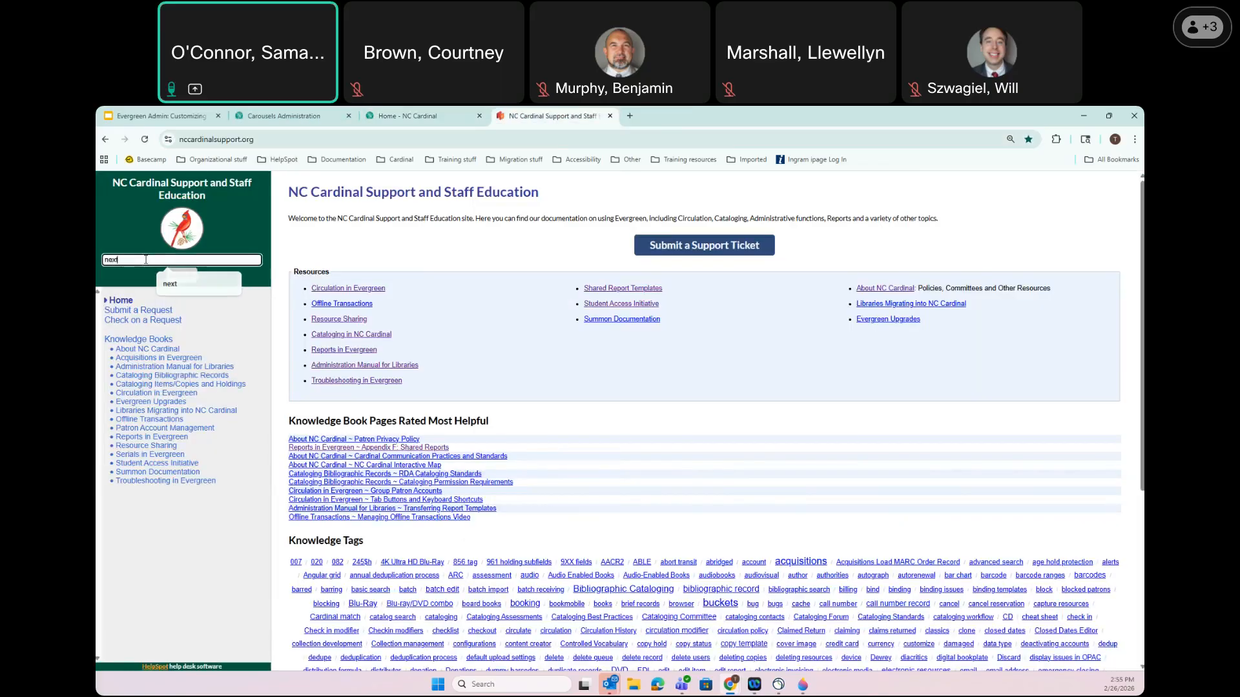
pyautogui.press('Return')
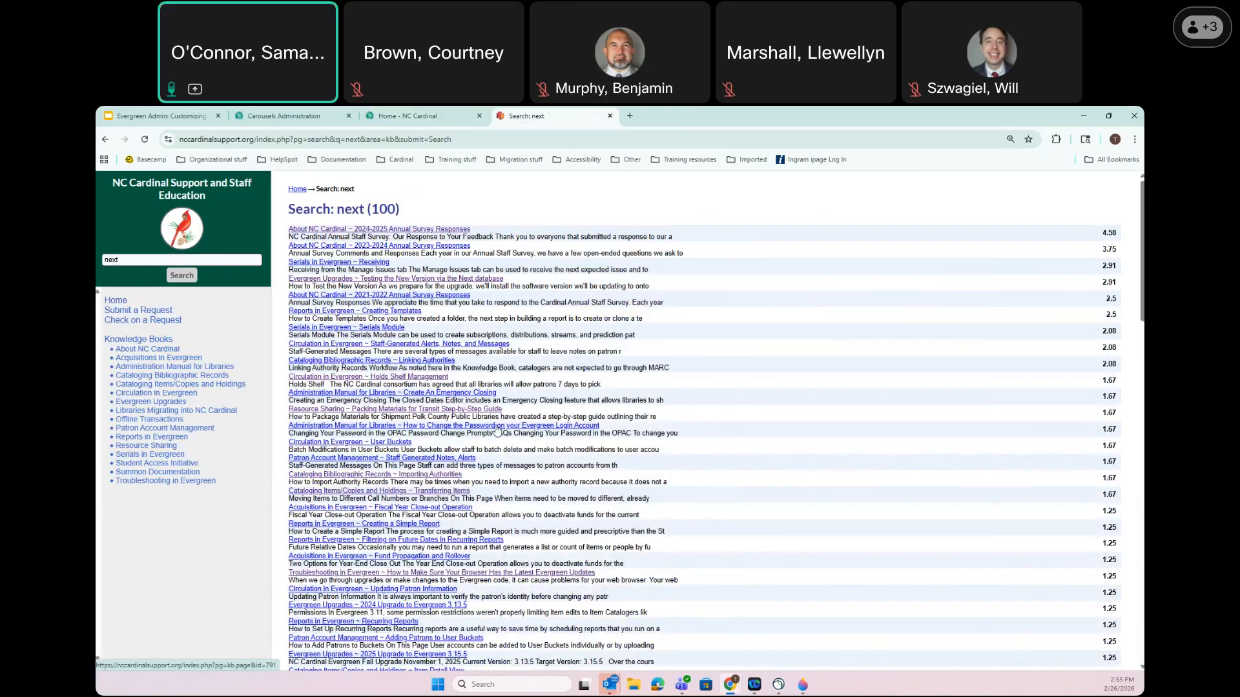
pyautogui.click(469, 280)
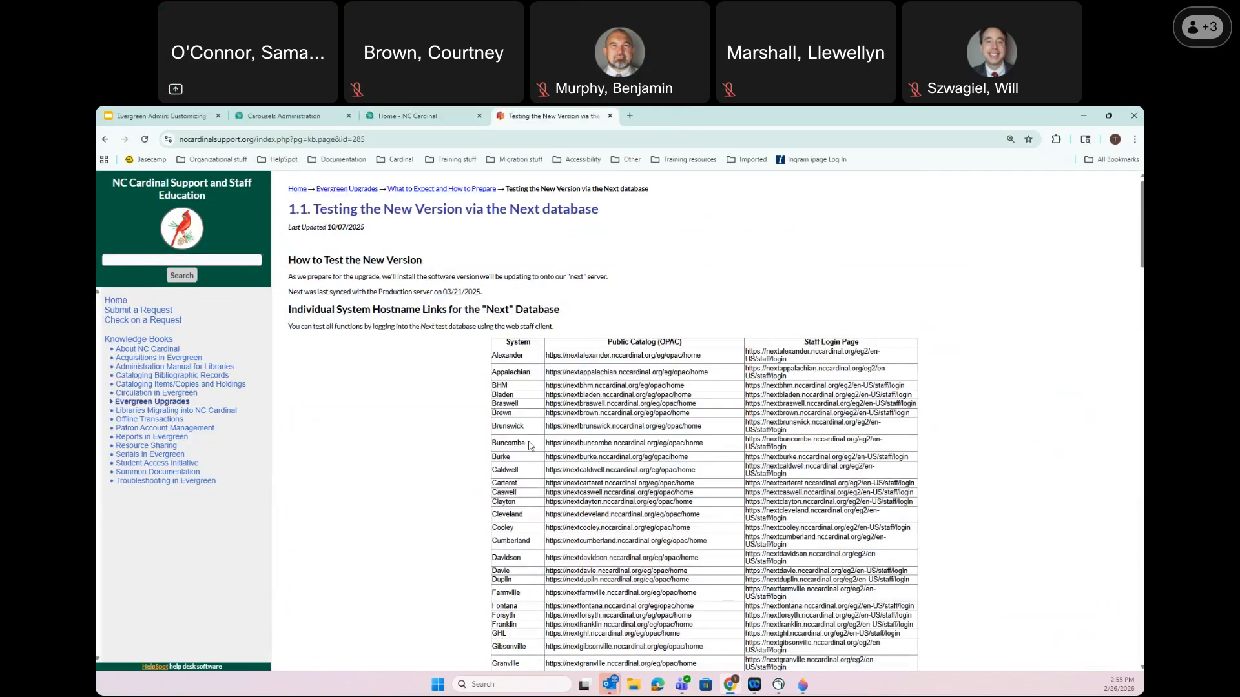
pyautogui.moveTo(704, 443); pyautogui.dragTo(542, 446)
pyautogui.hotkey('ctrl', 'c')
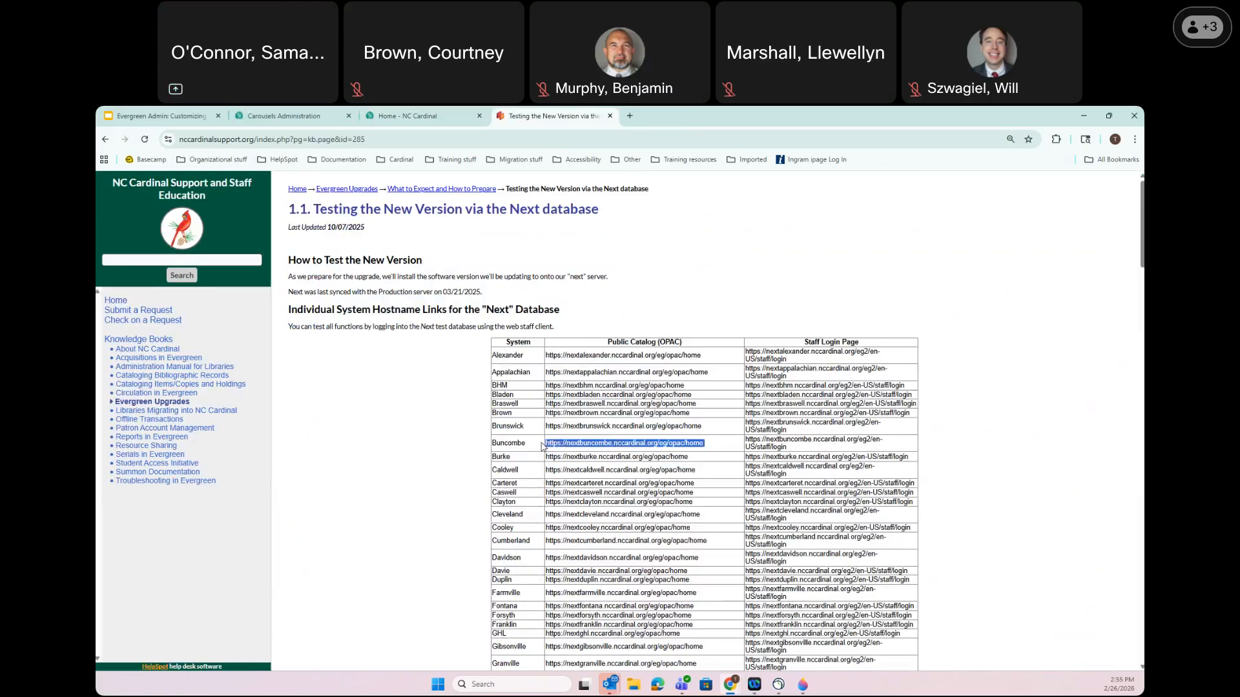
# Load the copied Buncombe test catalog address in the catalog tab
pyautogui.click(420, 115)
pyautogui.click(387, 139)
pyautogui.hotkey('ctrl', 'v')
pyautogui.press('Return')
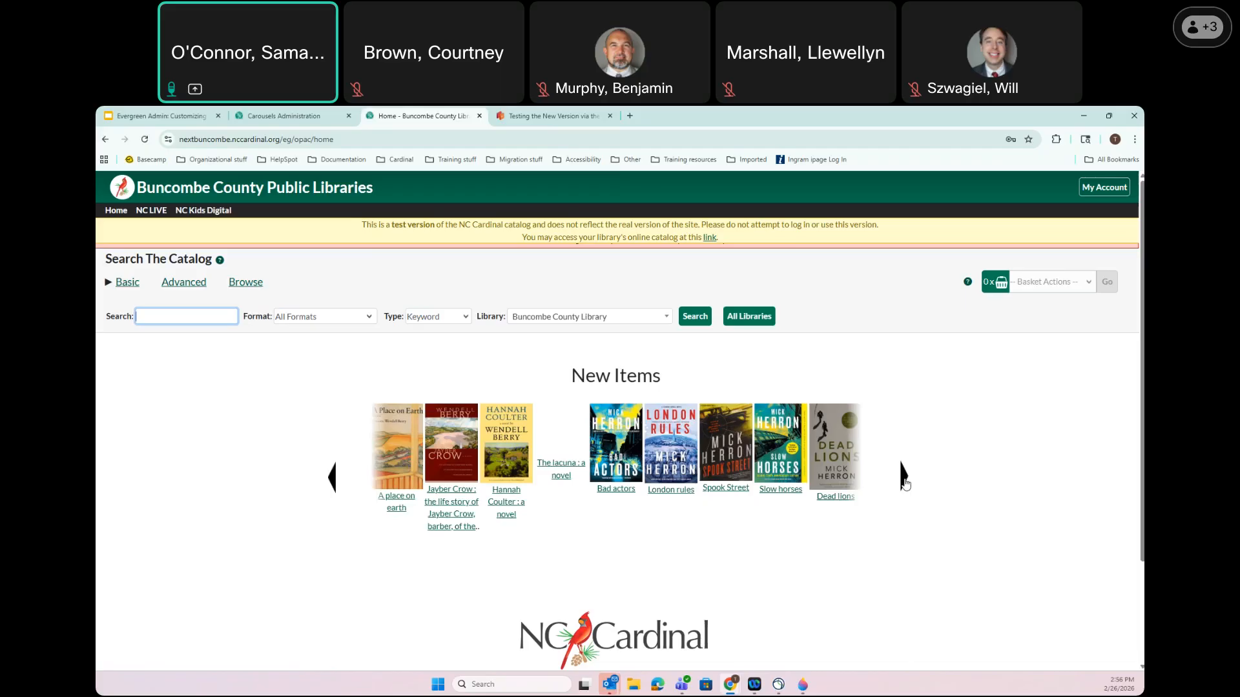
# Advance the New Items carousel twice, open the Real tigers record, then return home
pyautogui.click(903, 478)
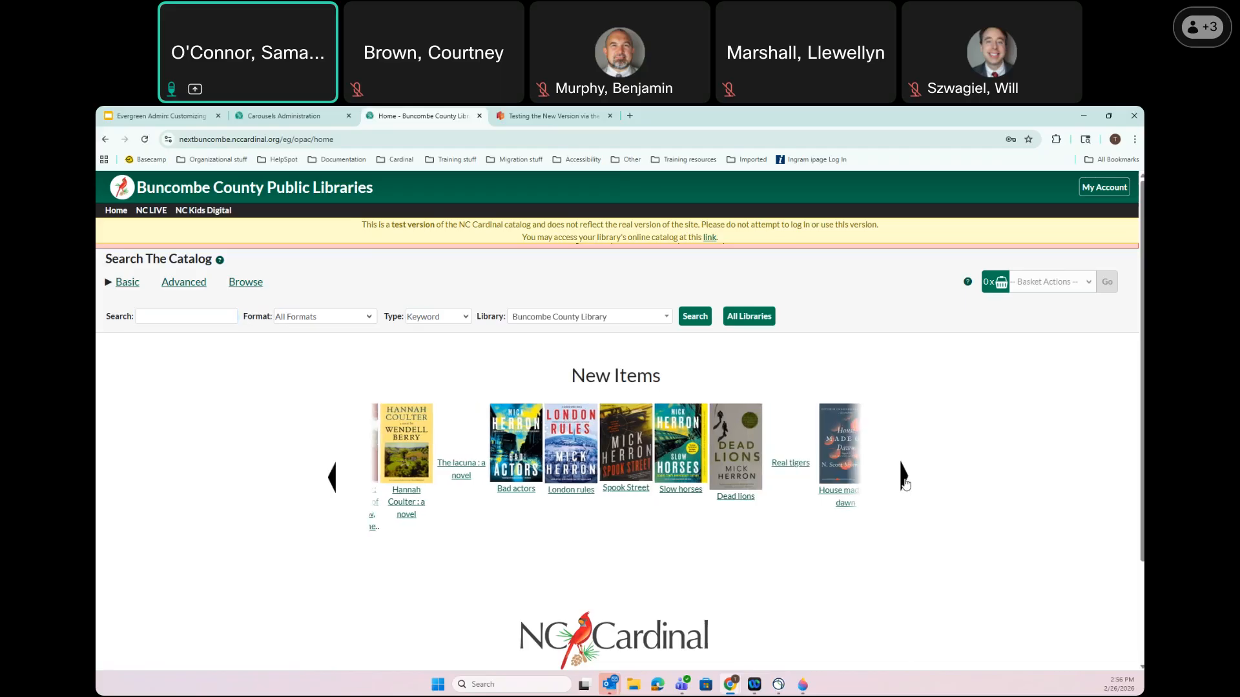
pyautogui.click(905, 479)
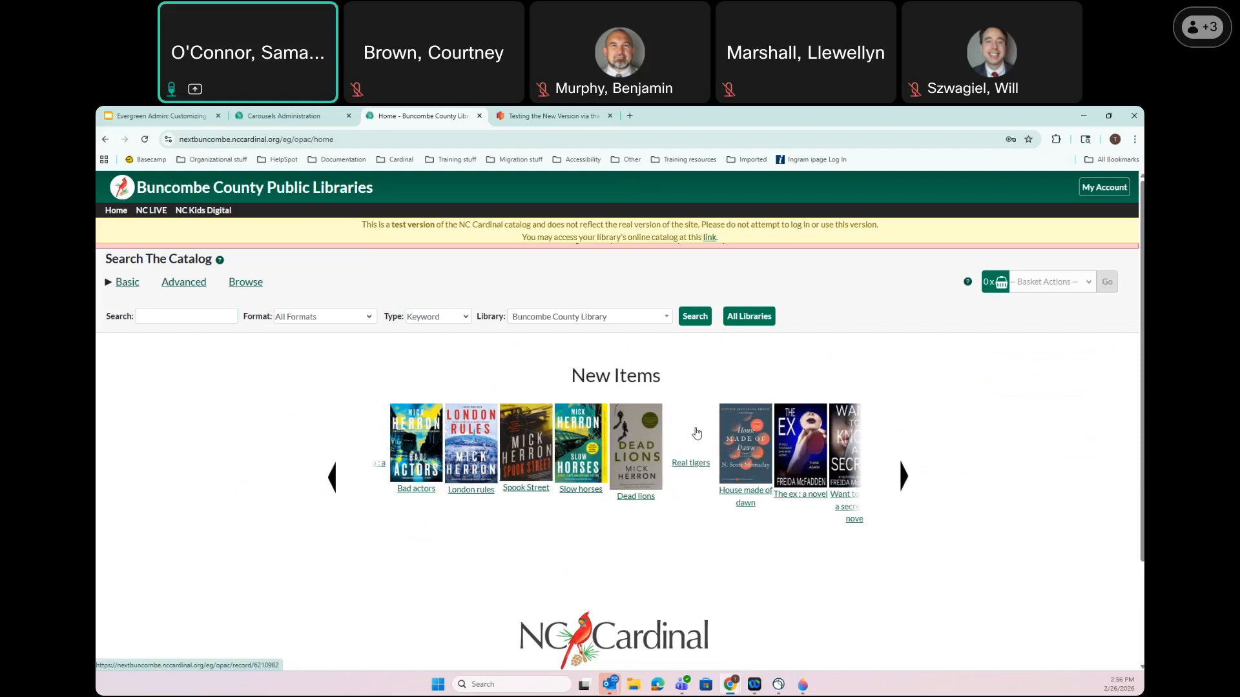
pyautogui.click(697, 434)
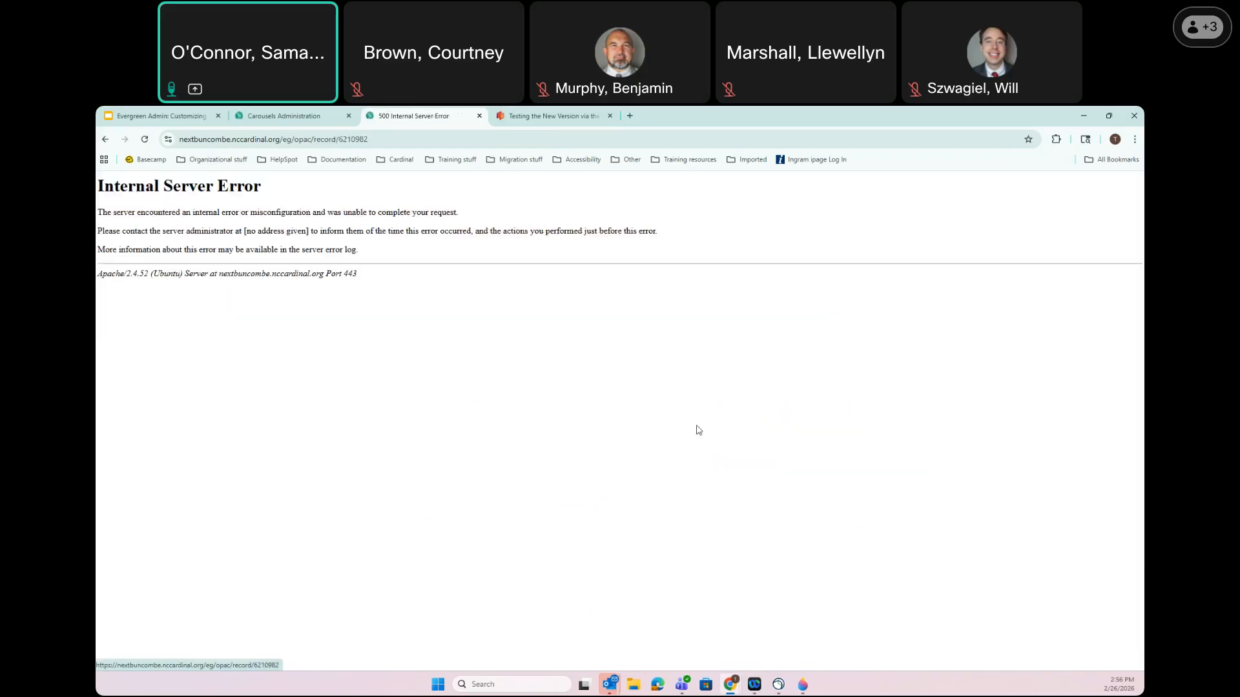
pyautogui.click(106, 139)
# Open The lacuna record, select its record number 1930892 in the address, and return home
pyautogui.rightClick(561, 464)
pyautogui.click(560, 464)
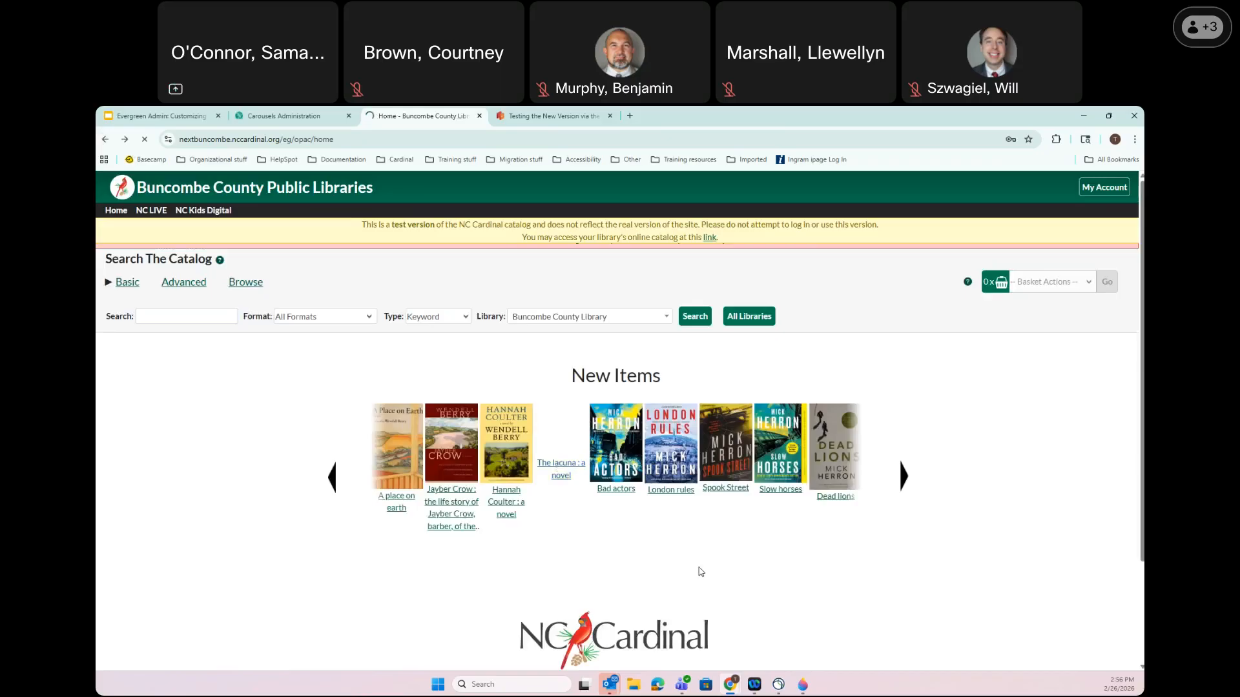
pyautogui.click(339, 139)
pyautogui.doubleClick(497, 137)
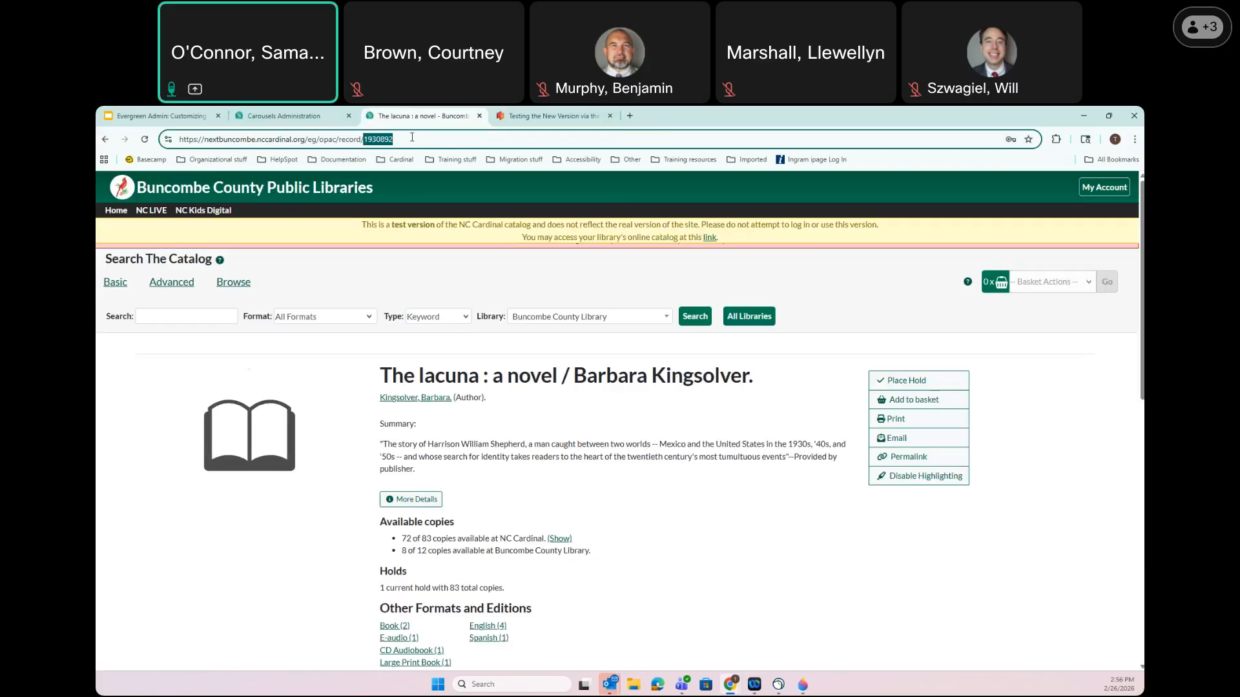
pyautogui.click(105, 139)
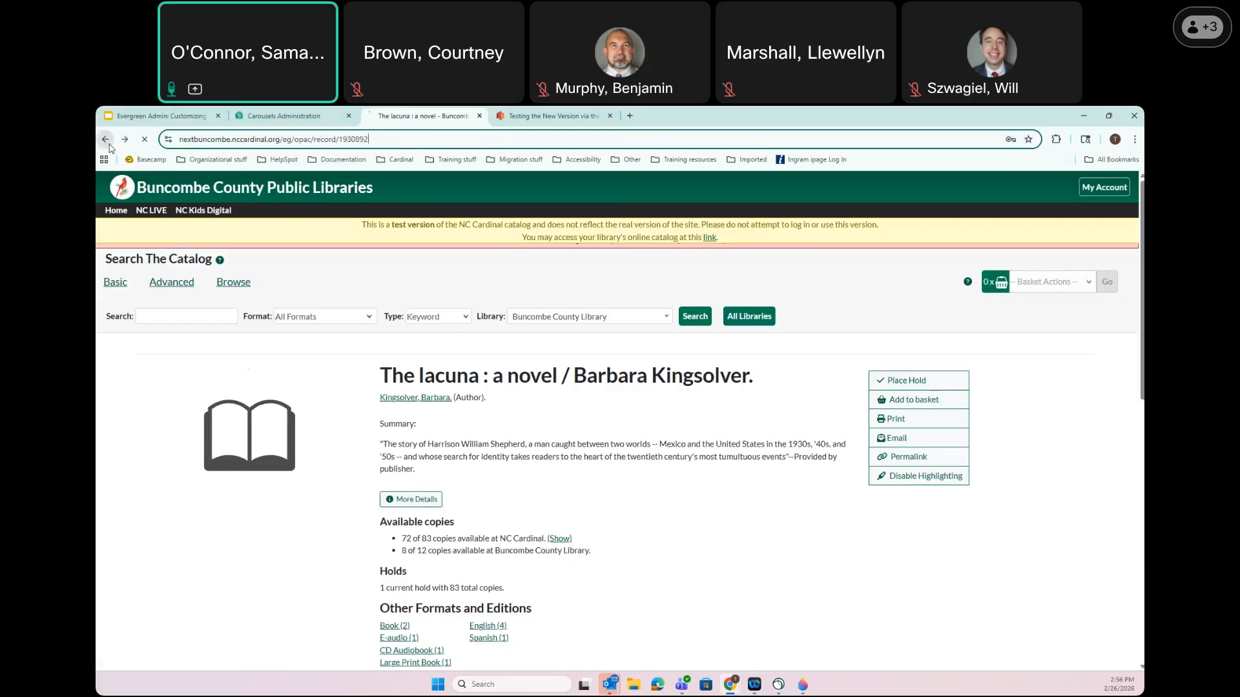
# In Carousels Administration, start a new carousel and dismiss the empty form without saving
pyautogui.click(298, 111)
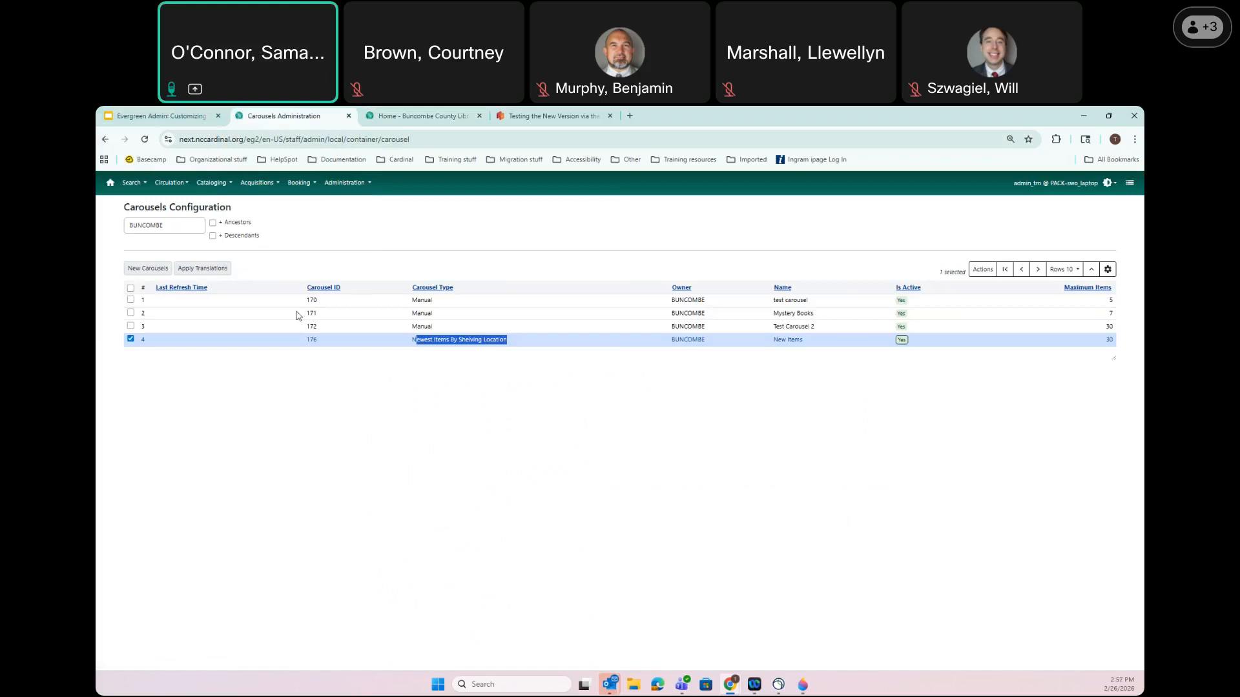
pyautogui.click(138, 272)
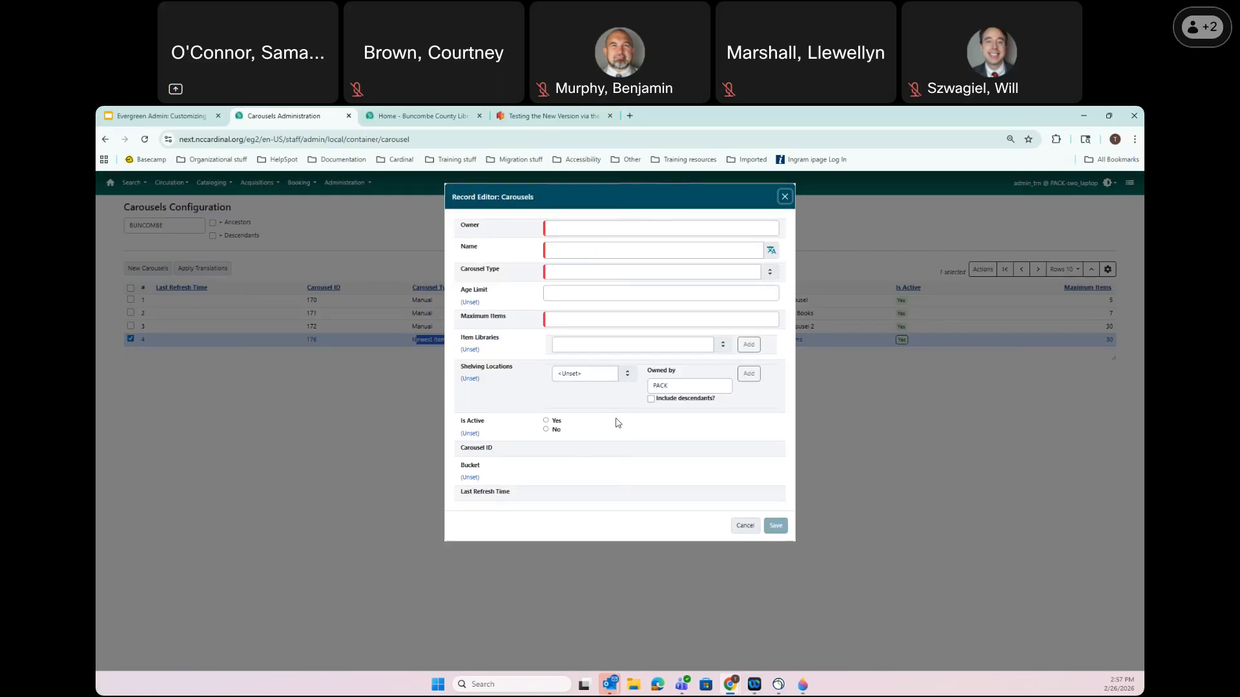
pyautogui.click(783, 198)
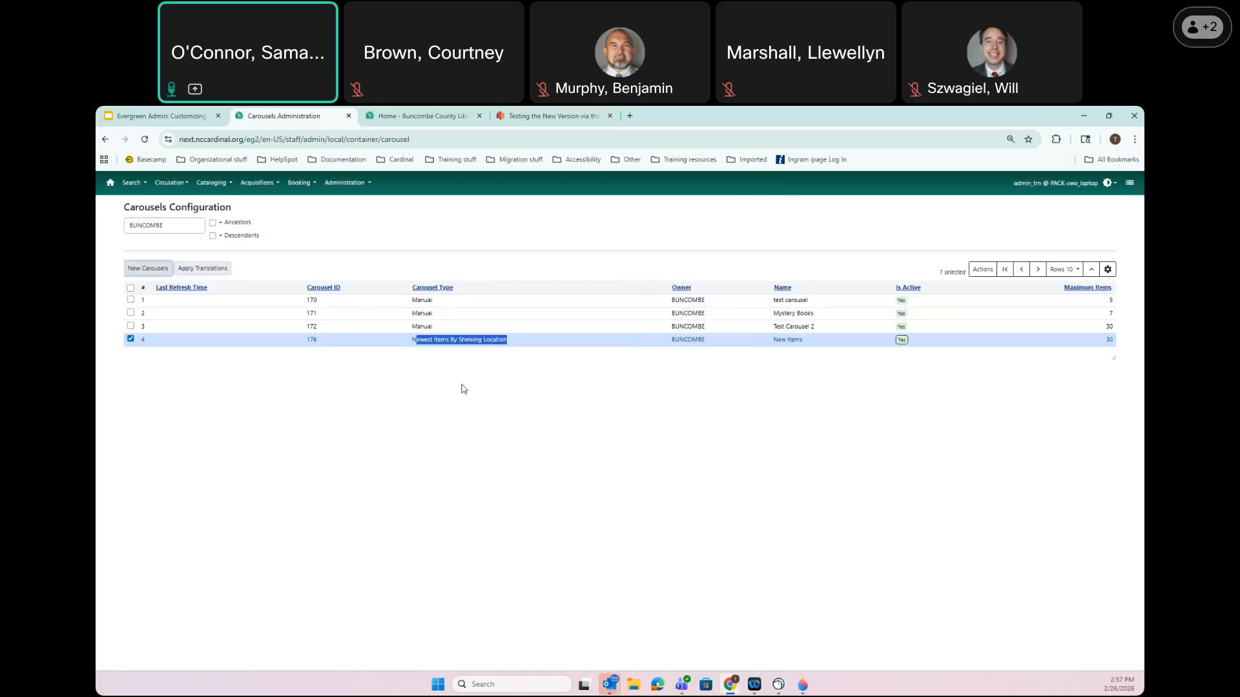
# View the Manual Carousel setup slide in the training presentation, then go back to the catalog home page
pyautogui.click(151, 117)
pyautogui.press('Right')
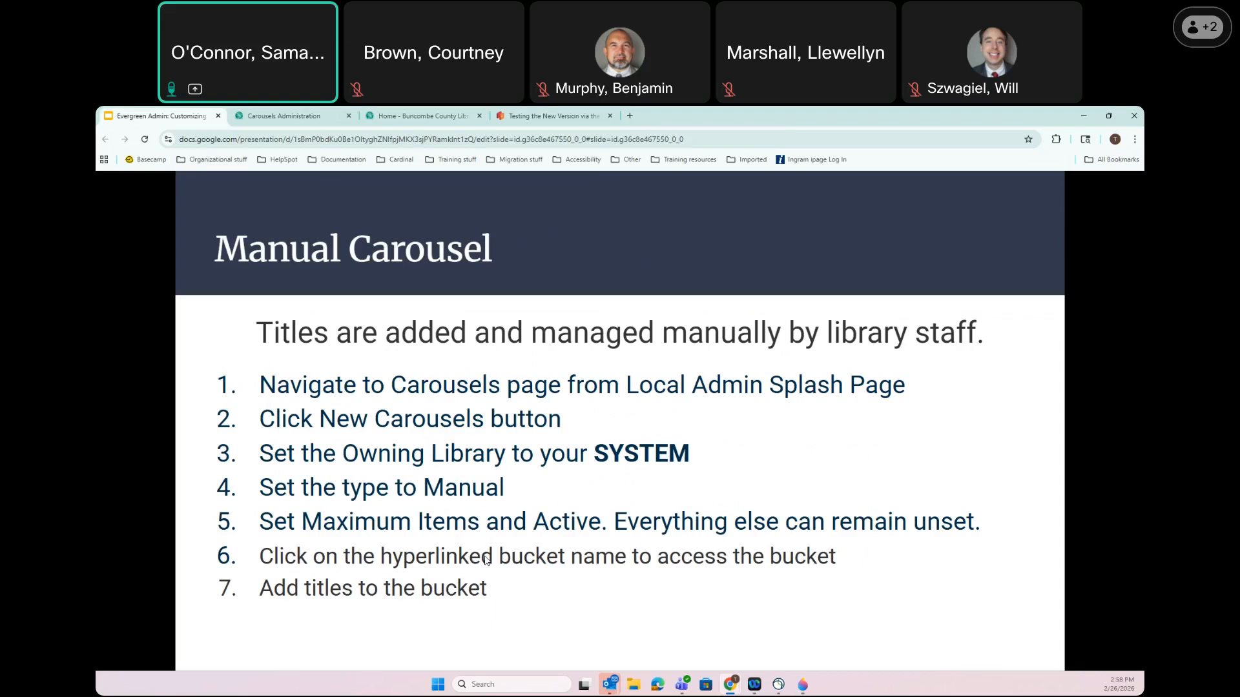
pyautogui.click(447, 113)
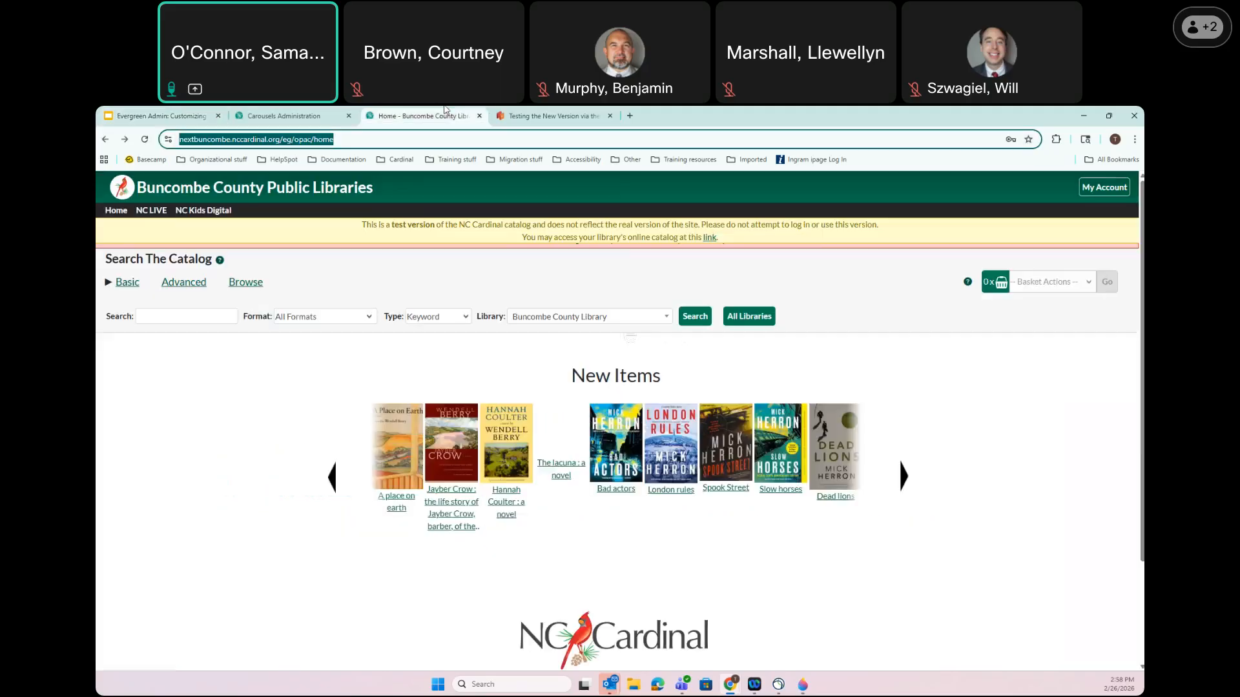
# Start a new carousel in Carousels Administration with BUNCOMBE as its owner
pyautogui.click(318, 114)
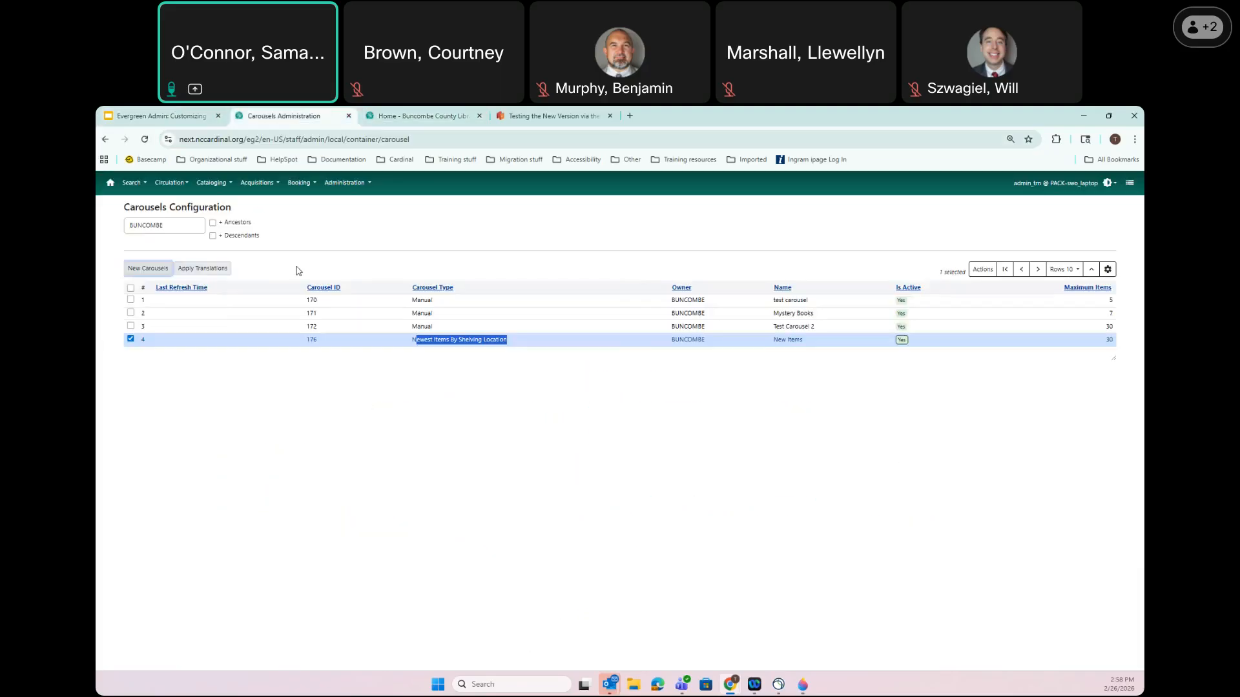
pyautogui.click(142, 271)
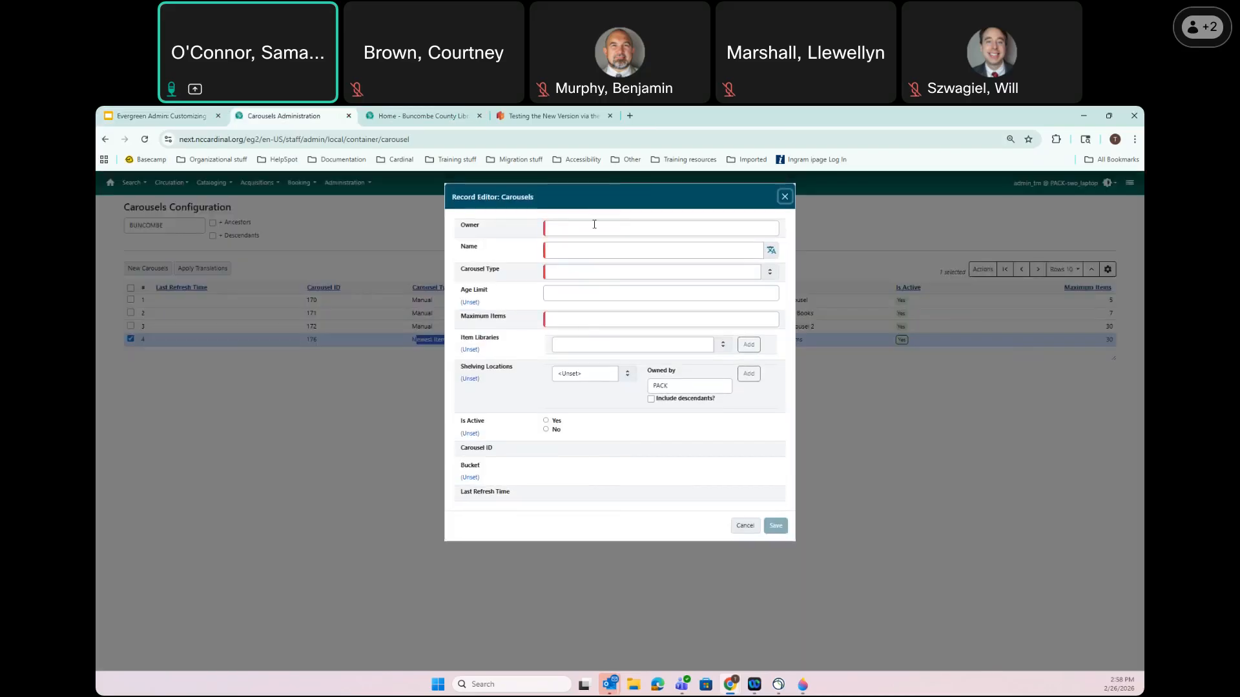
pyautogui.click(593, 225)
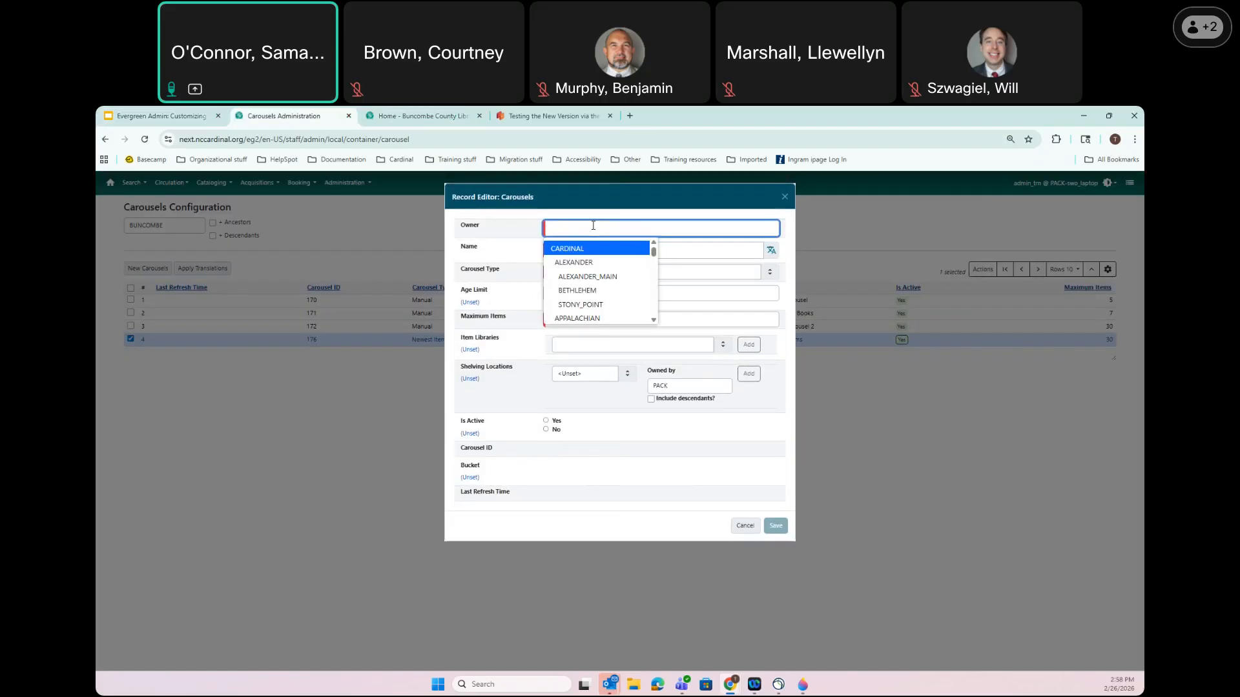
pyautogui.write('pack')
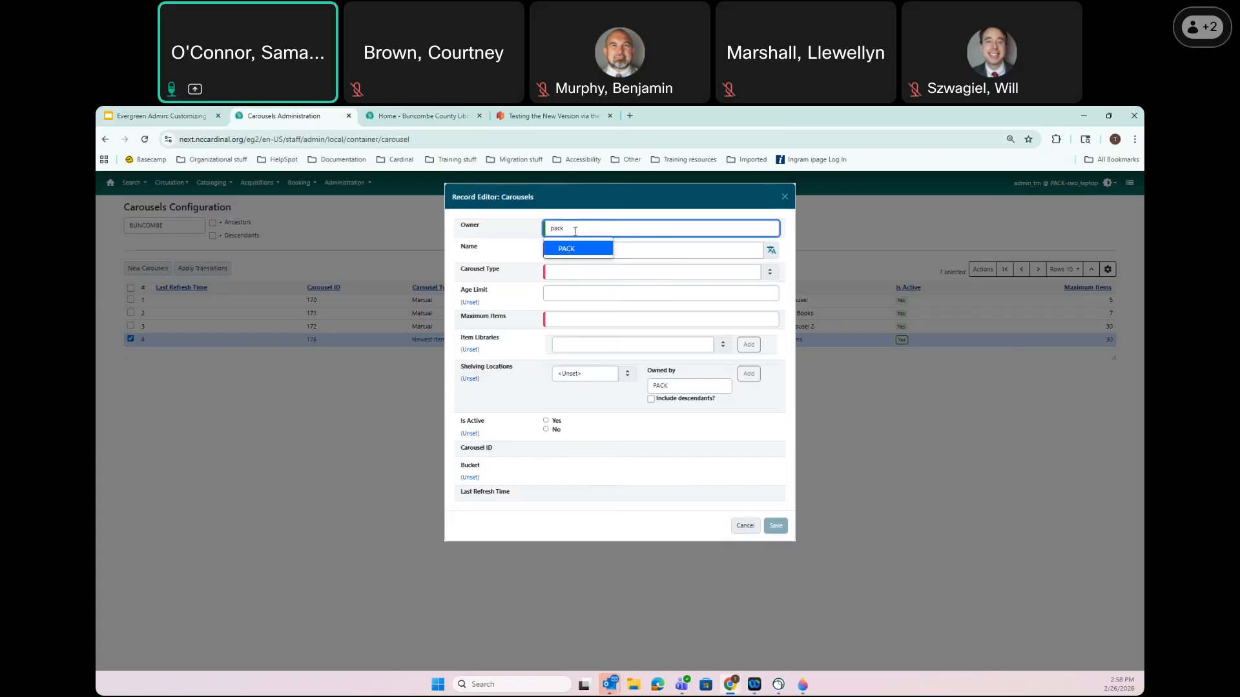
pyautogui.moveTo(575, 231); pyautogui.dragTo(492, 230)
pyautogui.write('bunc')
pyautogui.press('Return')
# Name the carousel 'Books for March', set type Manual and maximum items 20
pyautogui.click(606, 249)
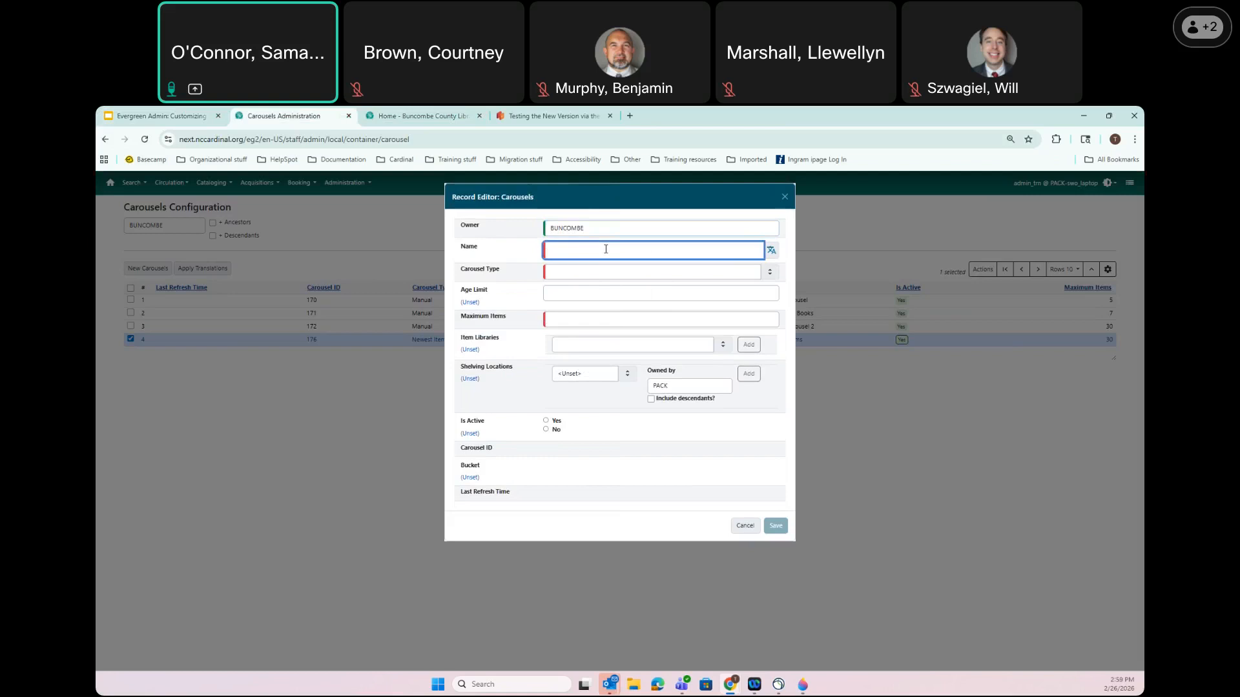
pyautogui.write('Books for March')
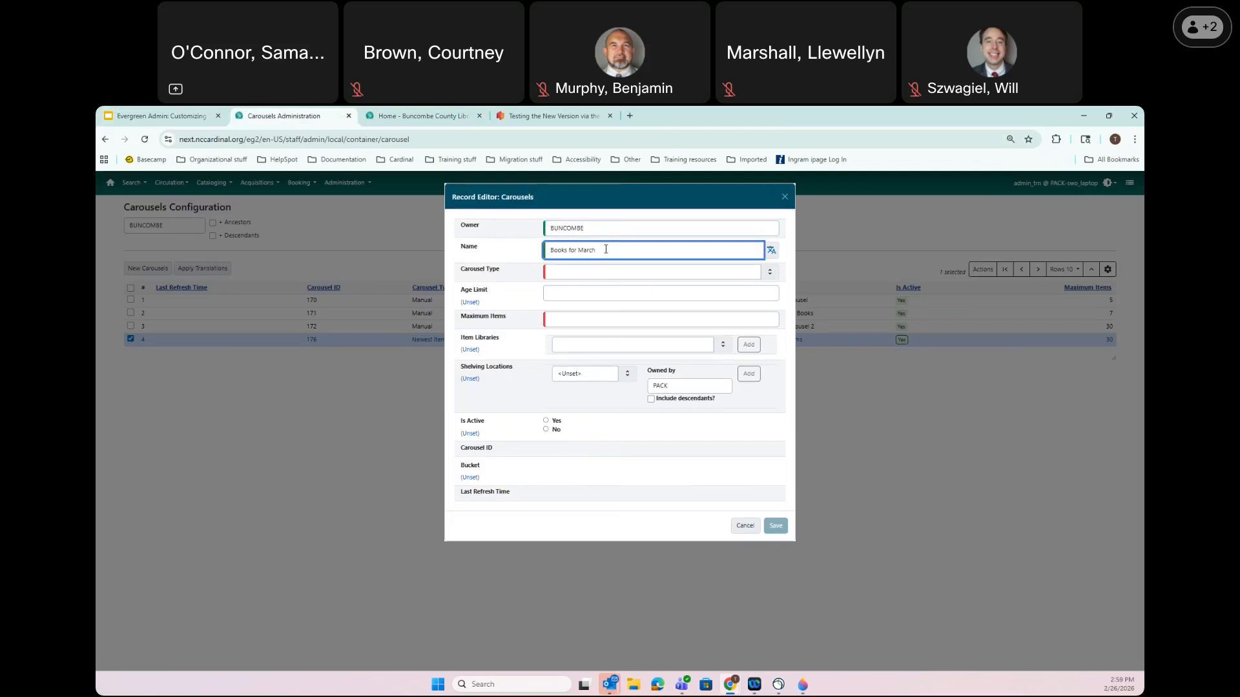
pyautogui.click(552, 268)
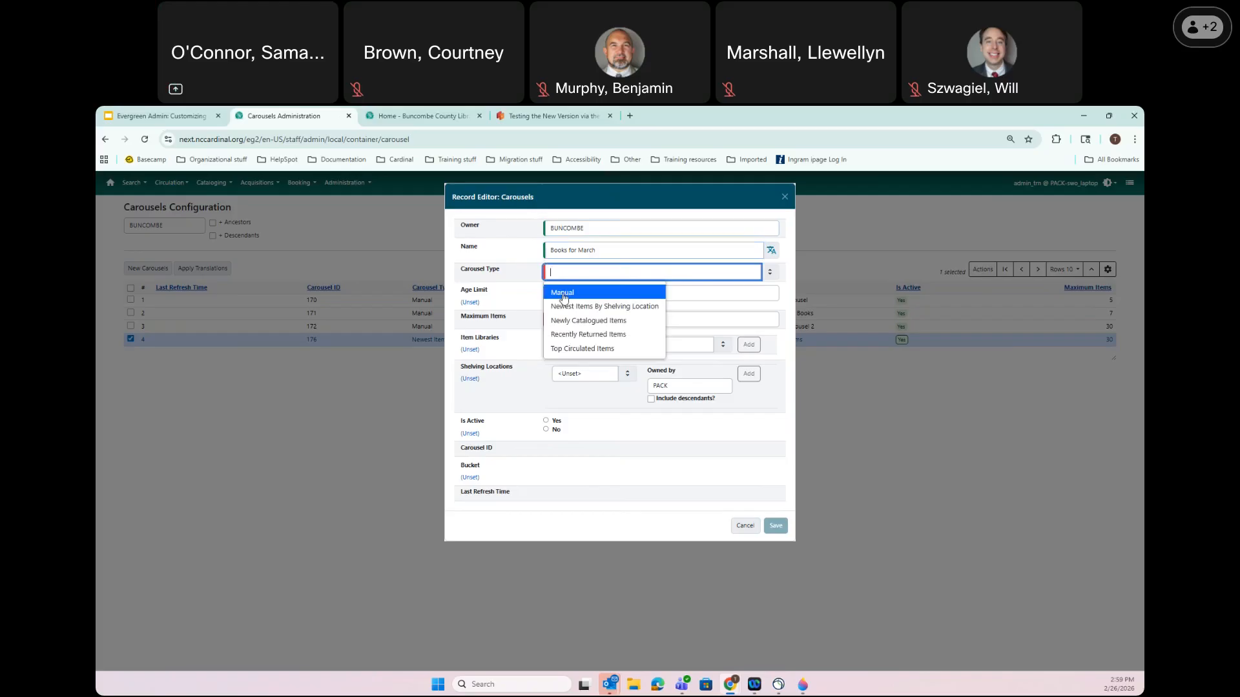
pyautogui.click(564, 293)
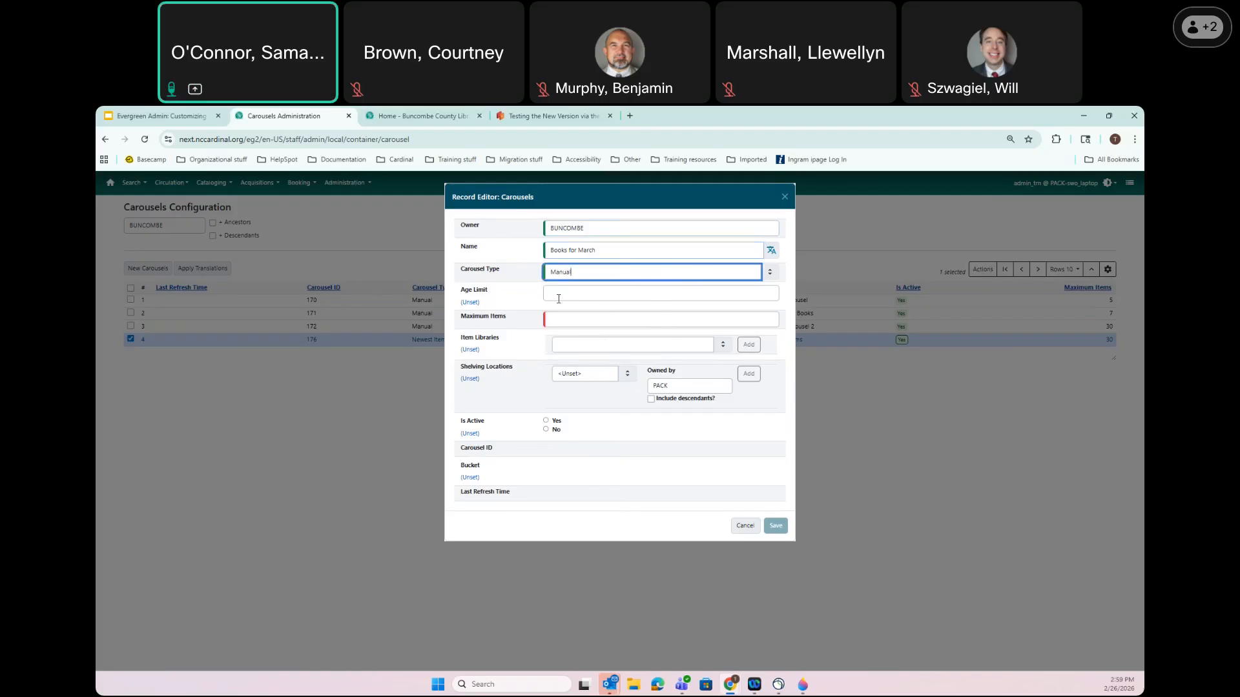
pyautogui.click(563, 321)
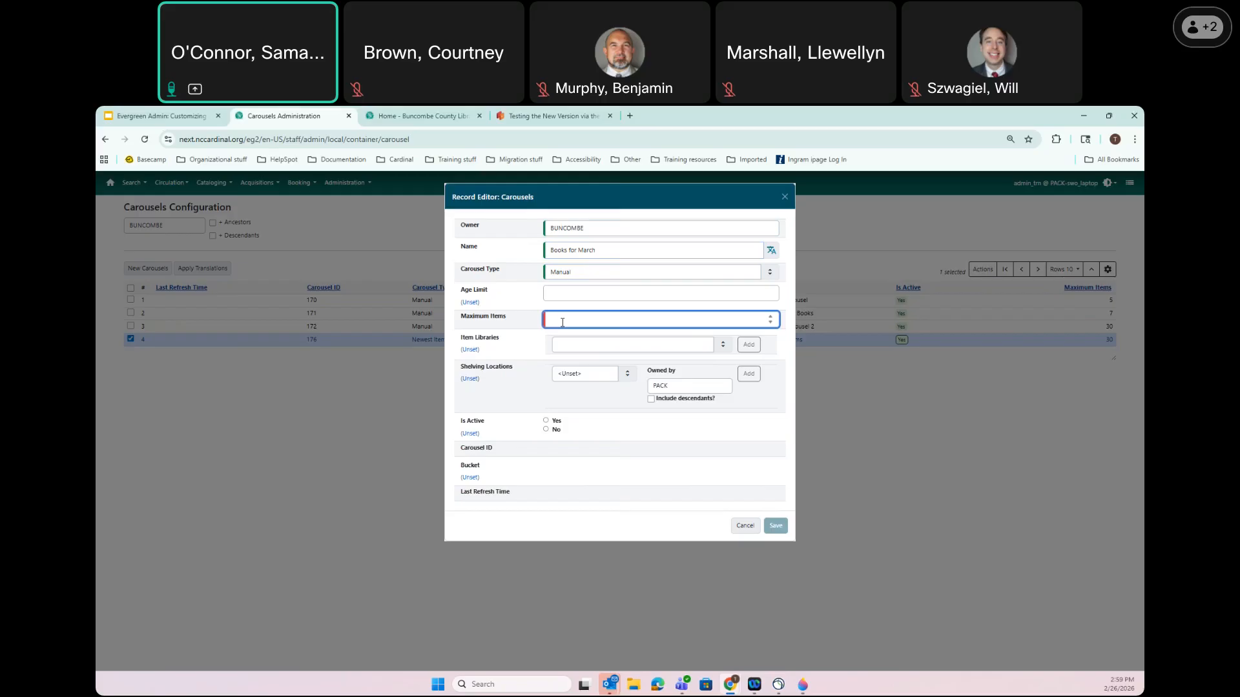
pyautogui.write('20')
# Save Books for March as an active carousel, then open Cataloging > Record Buckets
pyautogui.click(547, 421)
pyautogui.click(777, 527)
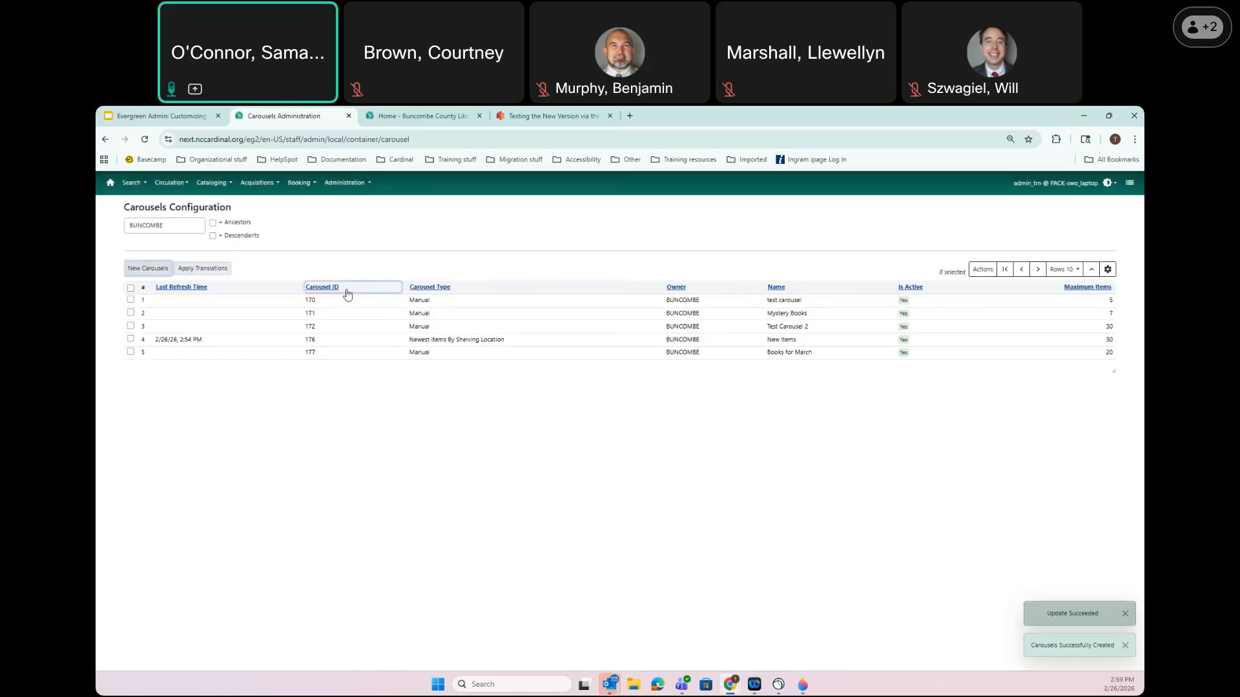
pyautogui.click(211, 184)
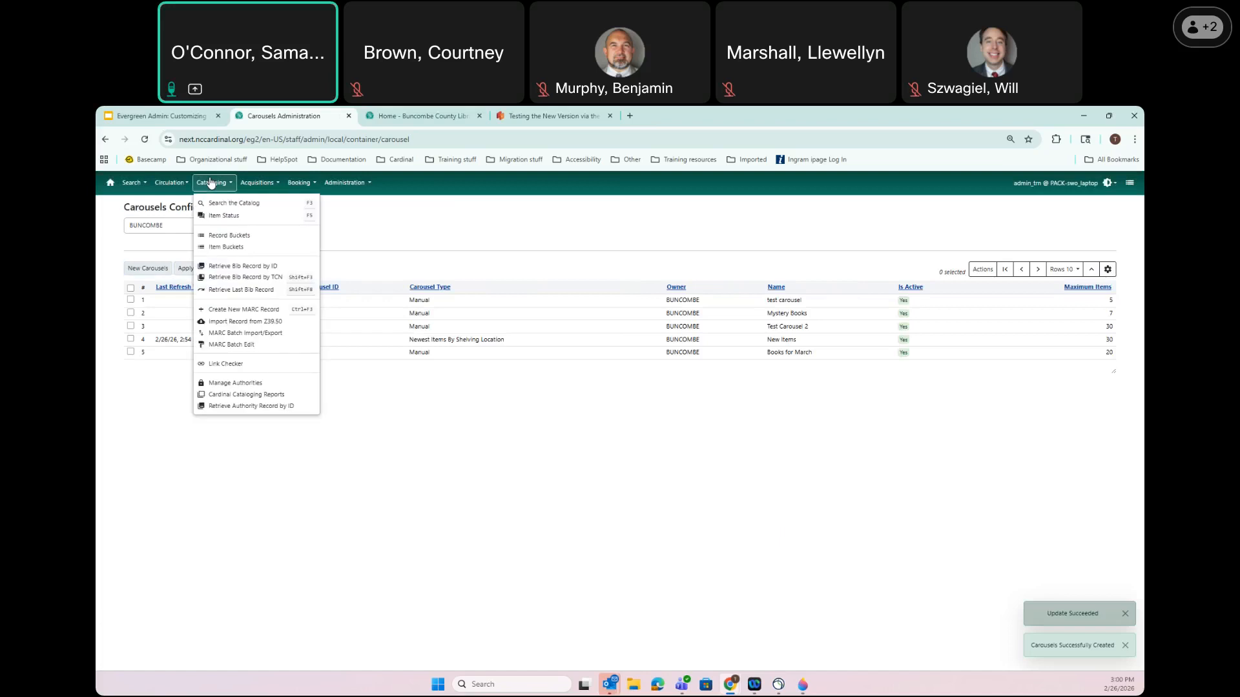
pyautogui.click(223, 237)
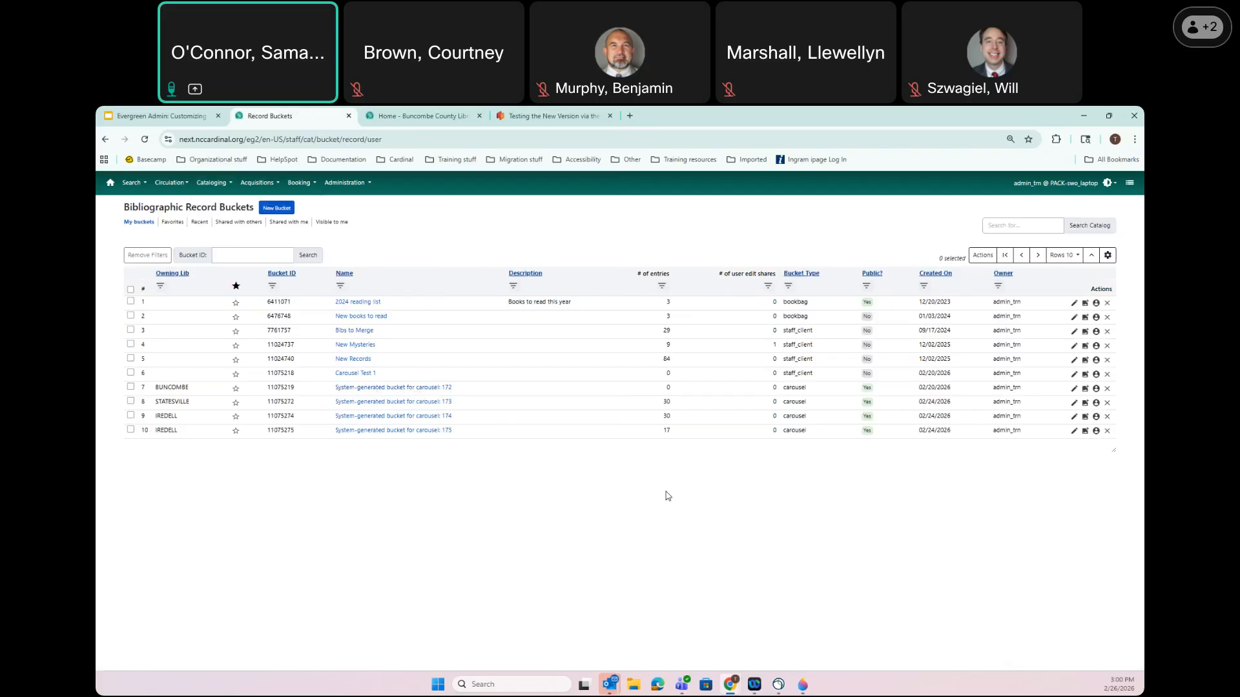
# Filter the record buckets list to Bucket Type contains 'carousel'
pyautogui.click(789, 286)
pyautogui.click(806, 325)
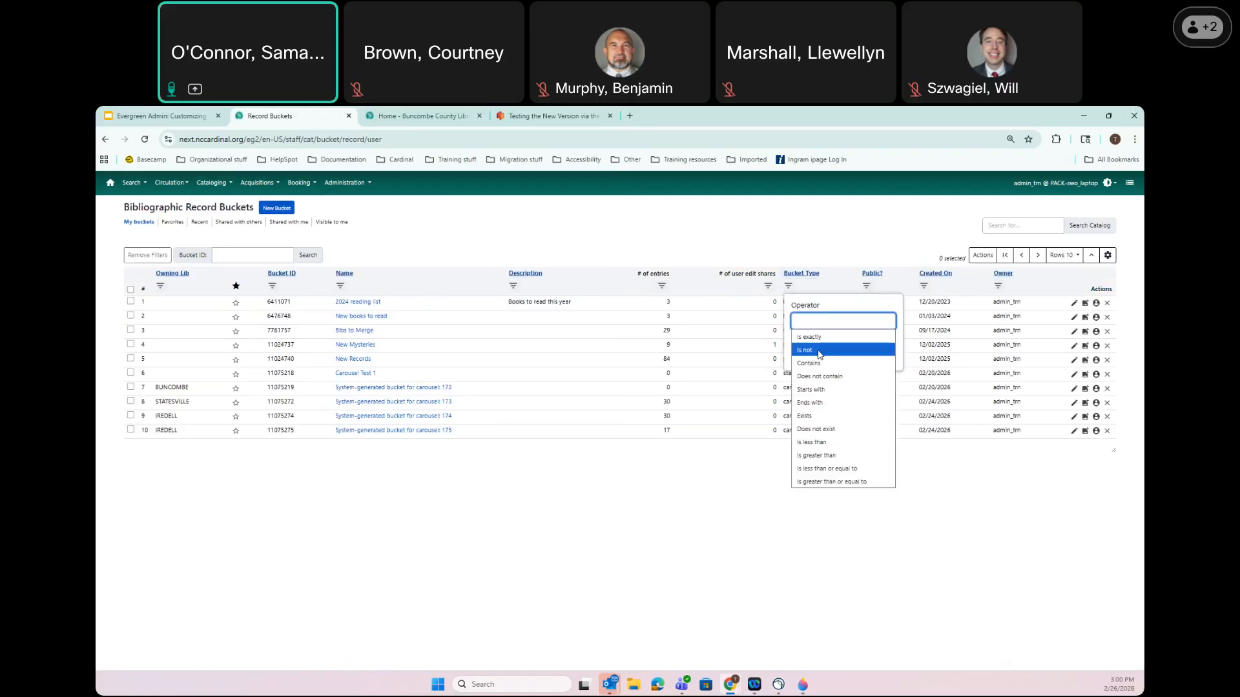
pyautogui.click(808, 363)
pyautogui.click(819, 338)
pyautogui.write('carousel')
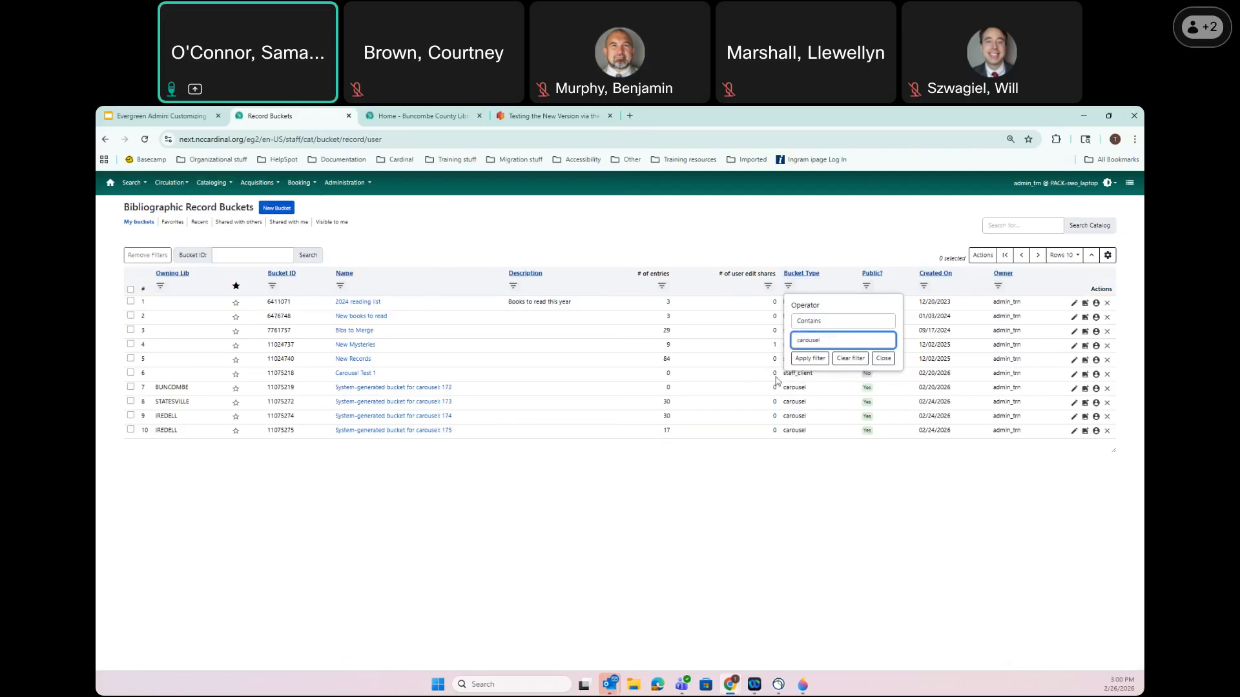
pyautogui.click(808, 360)
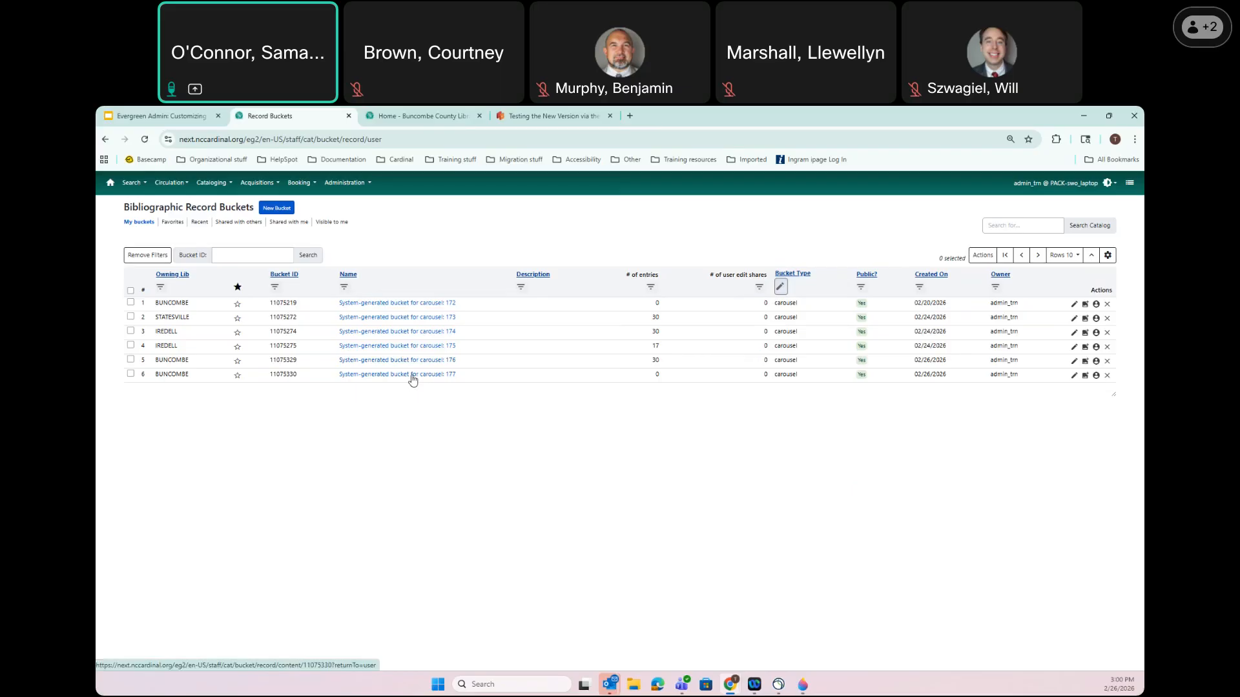
# Open the empty system-generated bucket for carousel 177, then begin a catalog title search
pyautogui.click(385, 374)
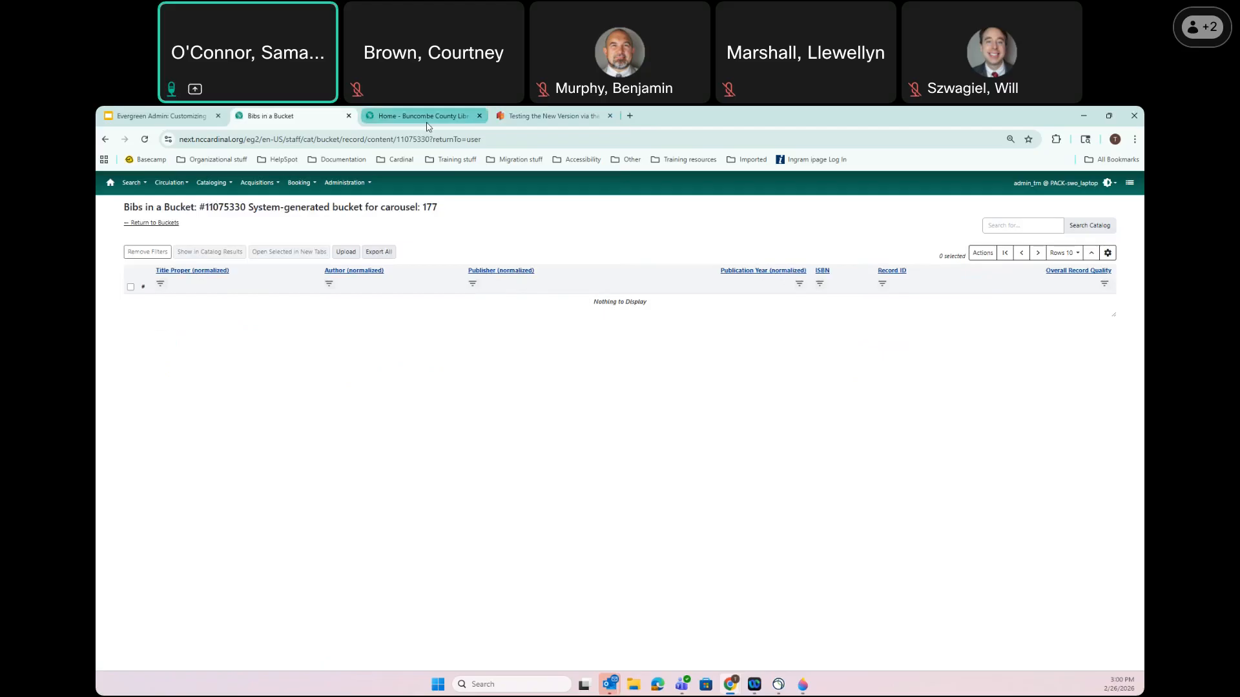
pyautogui.moveTo(426, 127)
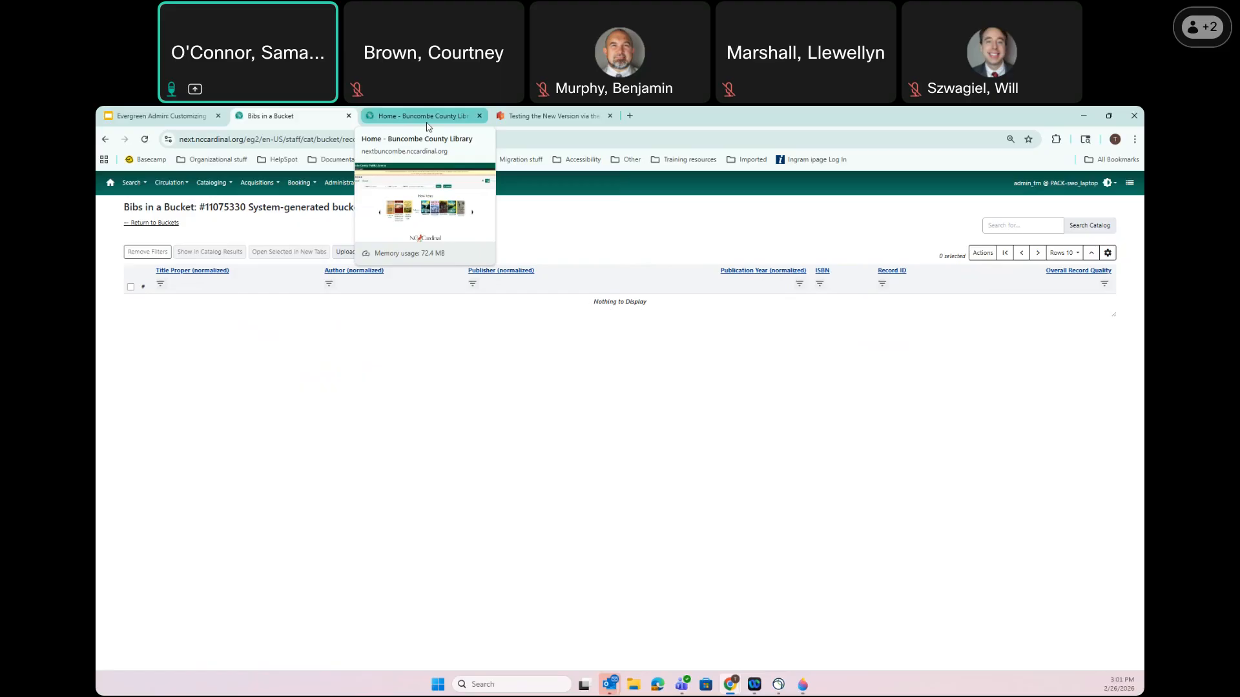
pyautogui.click(1019, 228)
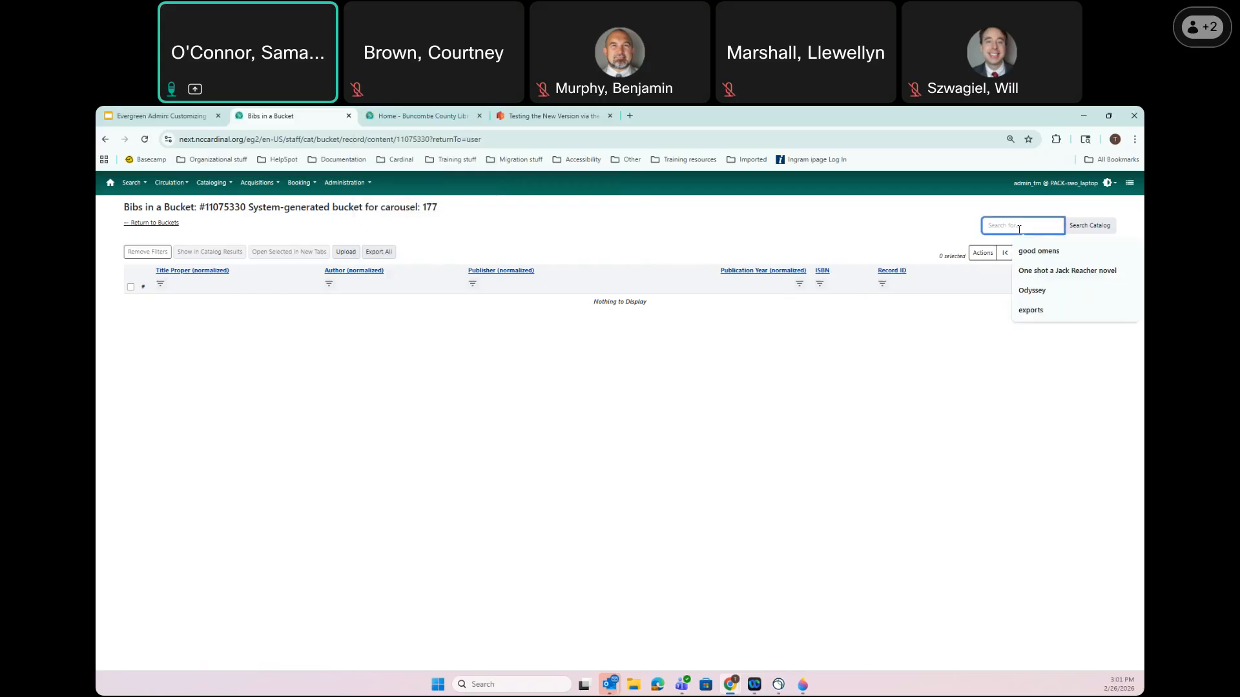
# Search 'good omens', add the BBC Radio 4 dramatisation to the carousel 175 bucket, and reopen Record Buckets
pyautogui.click(1030, 252)
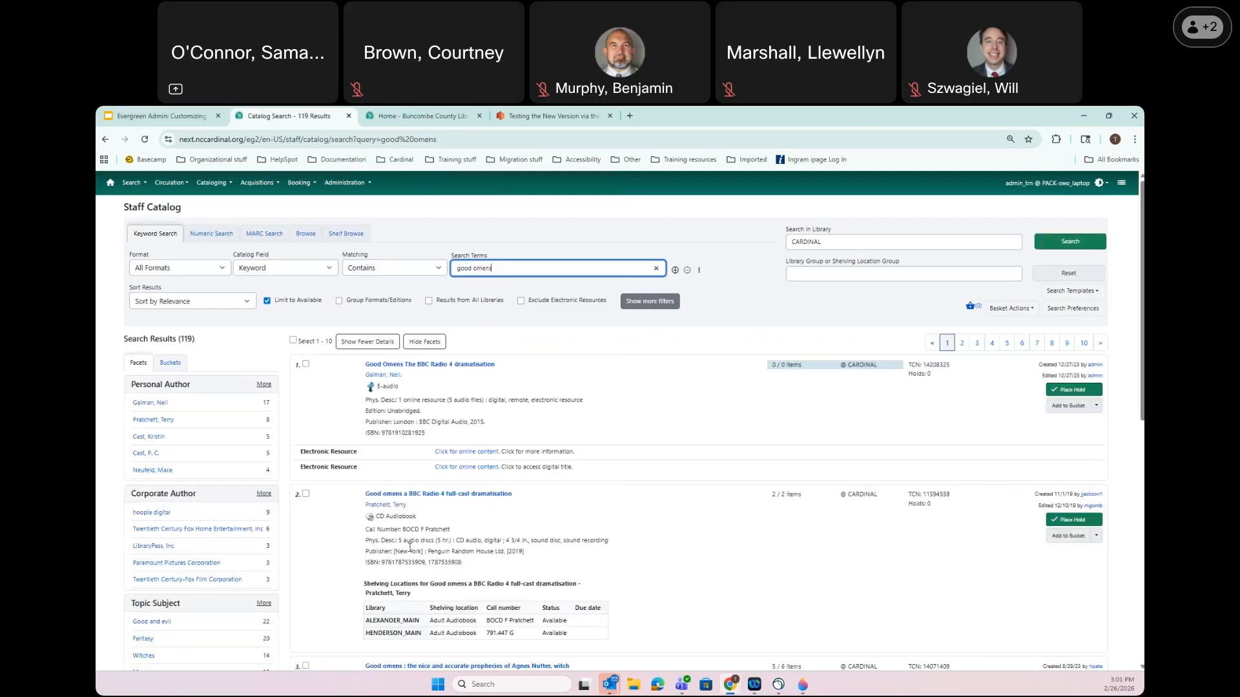
pyautogui.click(307, 494)
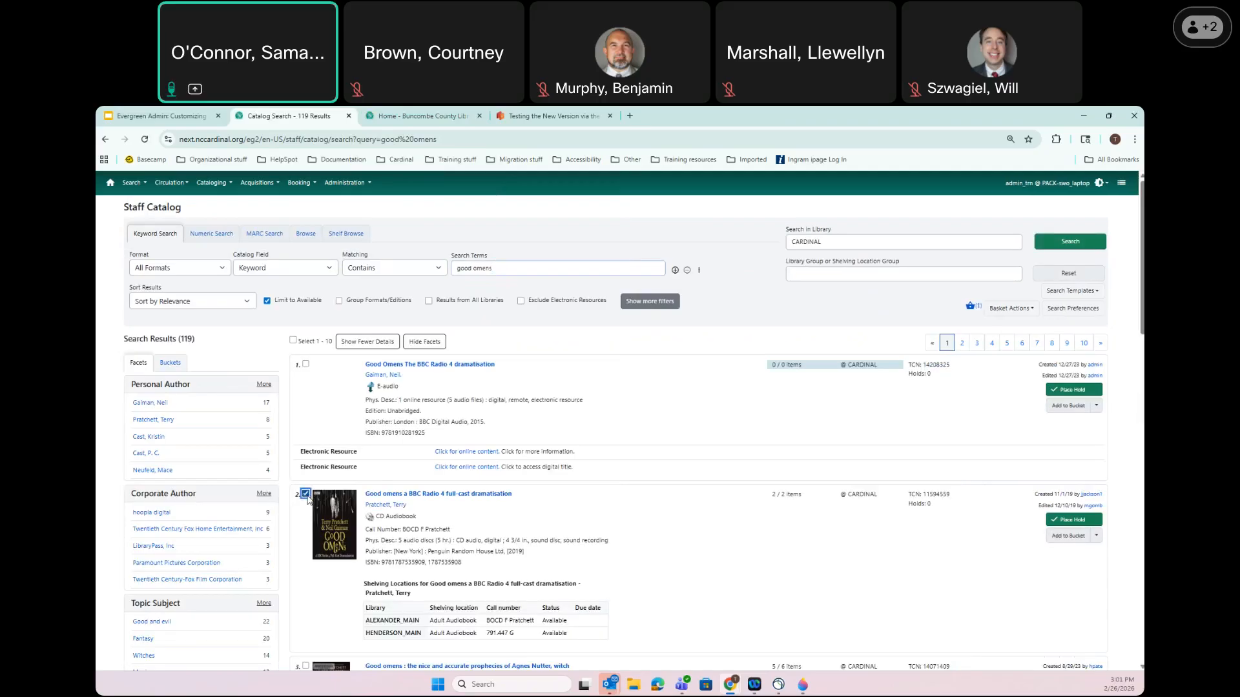
pyautogui.click(1096, 537)
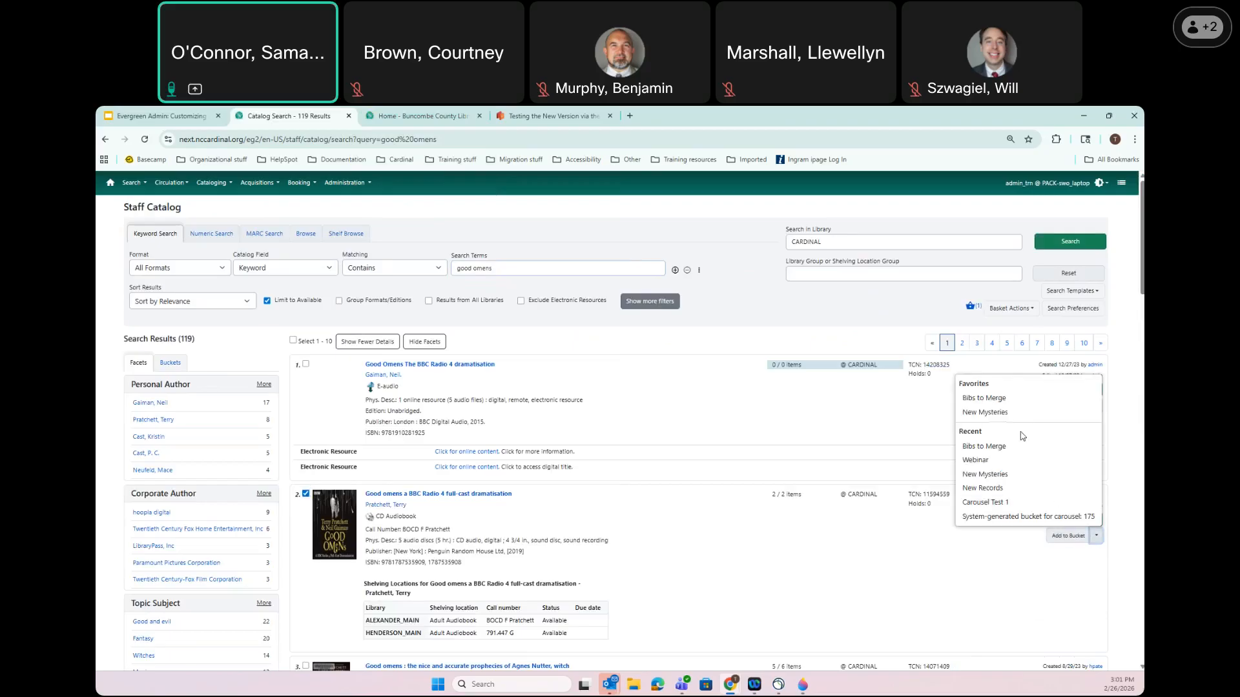
pyautogui.scroll(-1, 1012, 523)
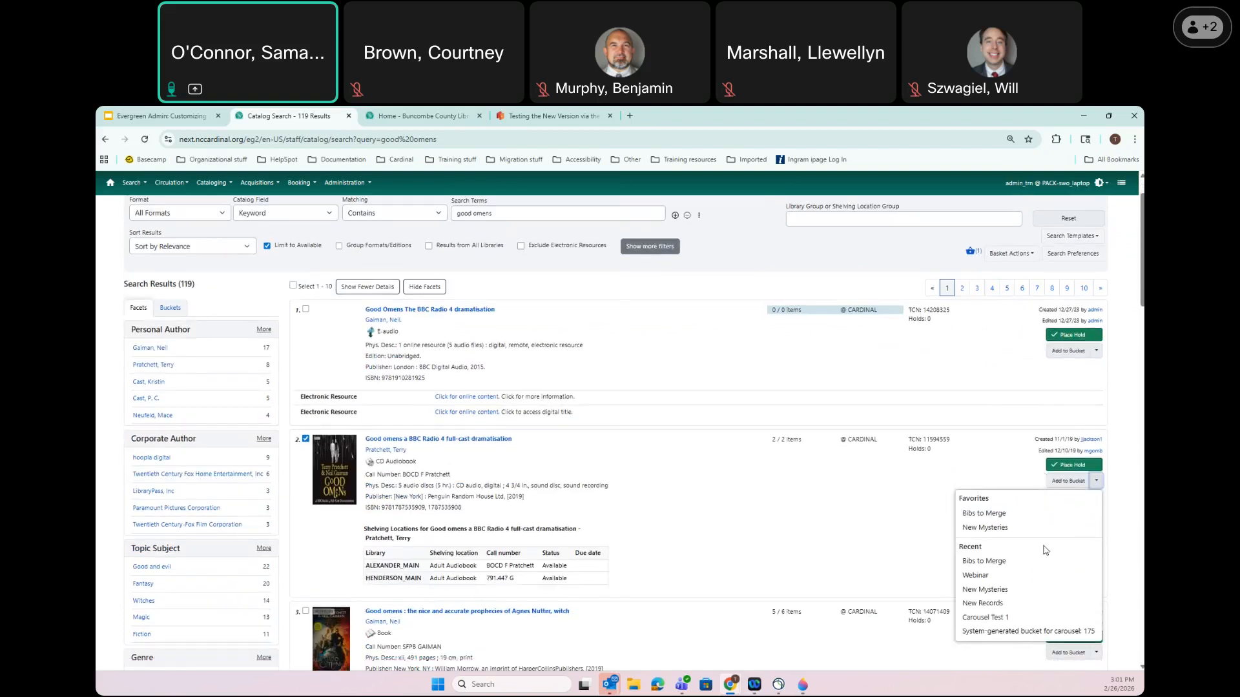
pyautogui.click(1069, 633)
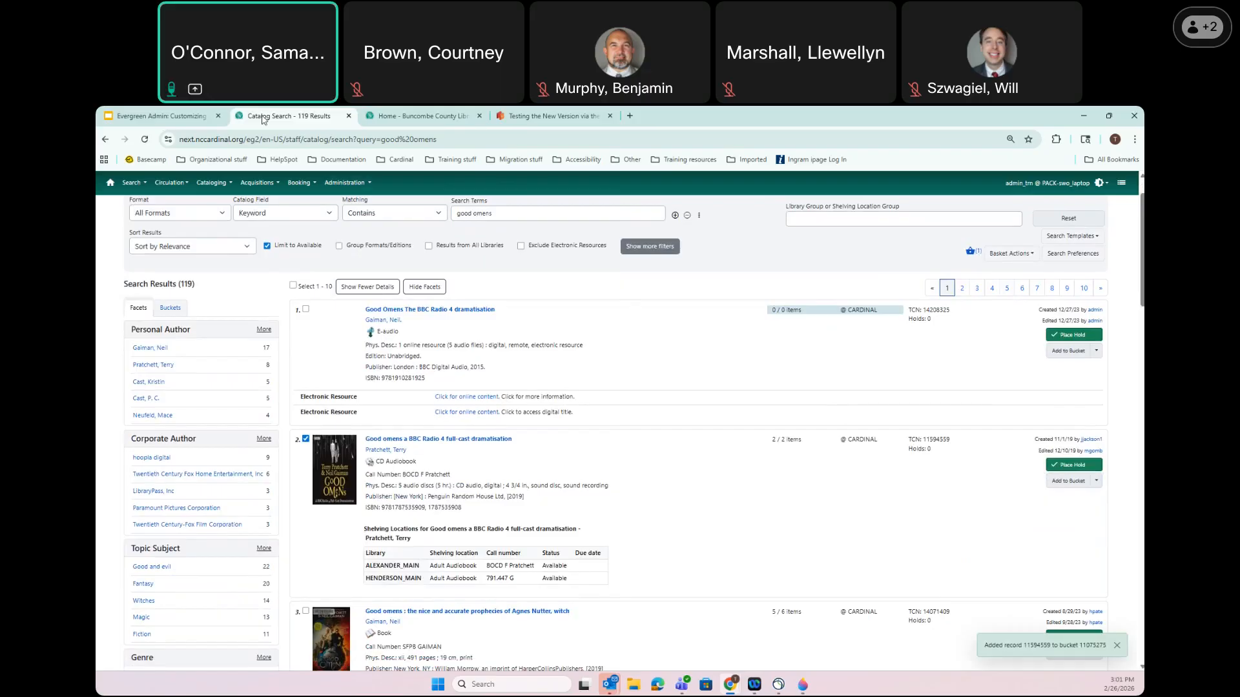
pyautogui.click(226, 184)
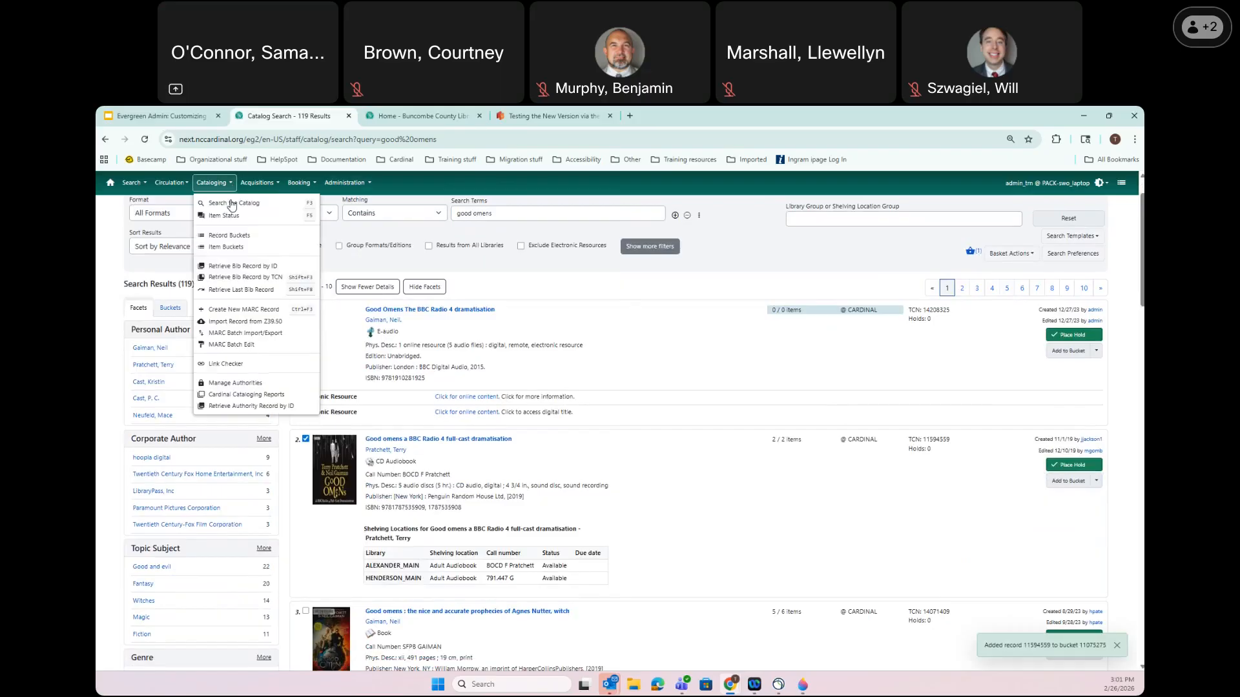
pyautogui.click(230, 235)
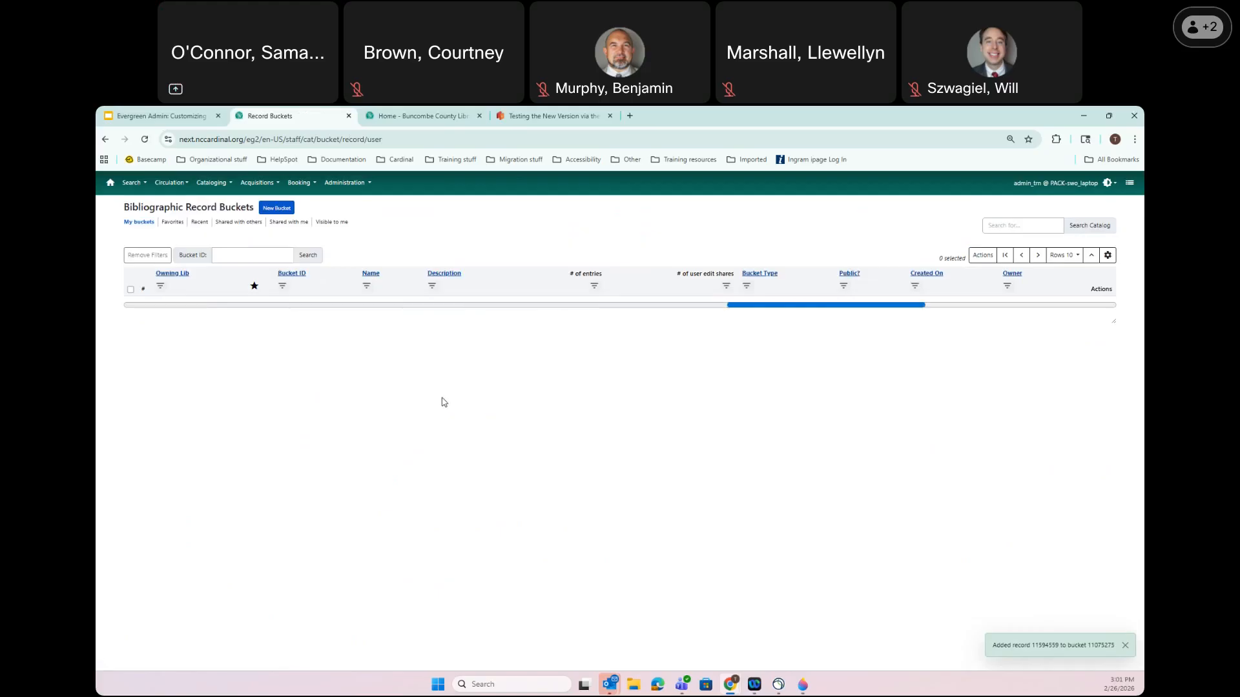
# Review the carousel 175 bucket's titles, then open the carousel 177 bucket from the list's next page
pyautogui.click(436, 432)
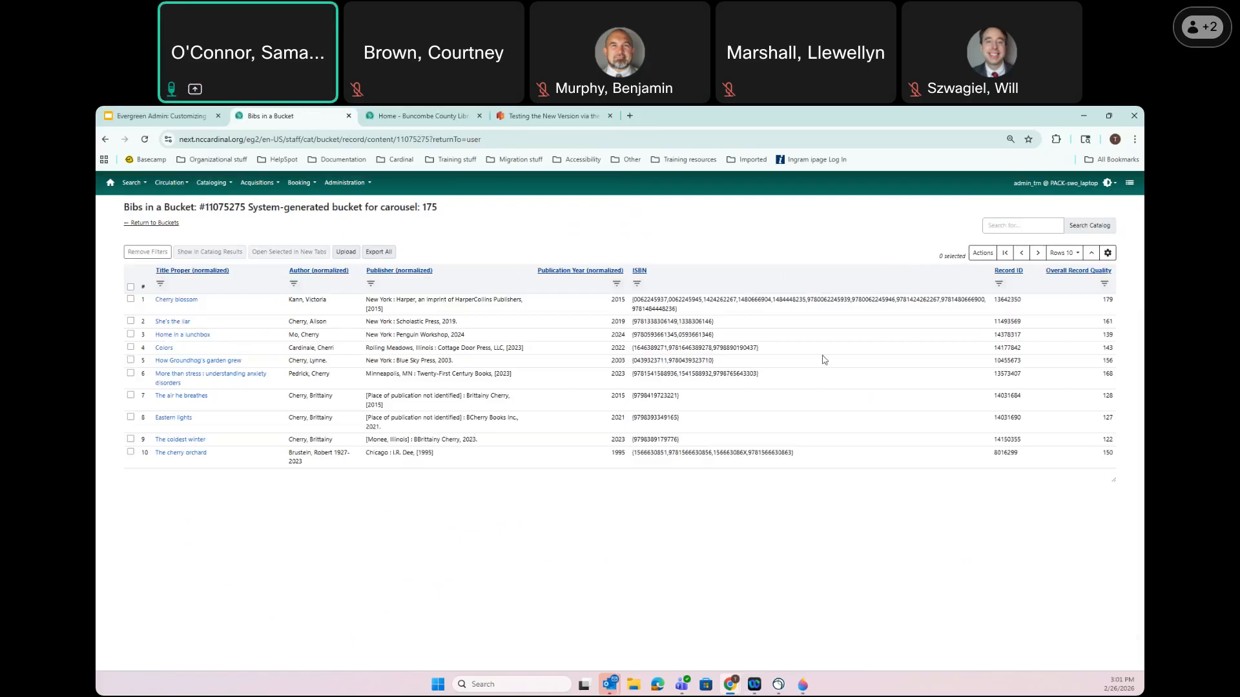
pyautogui.click(433, 114)
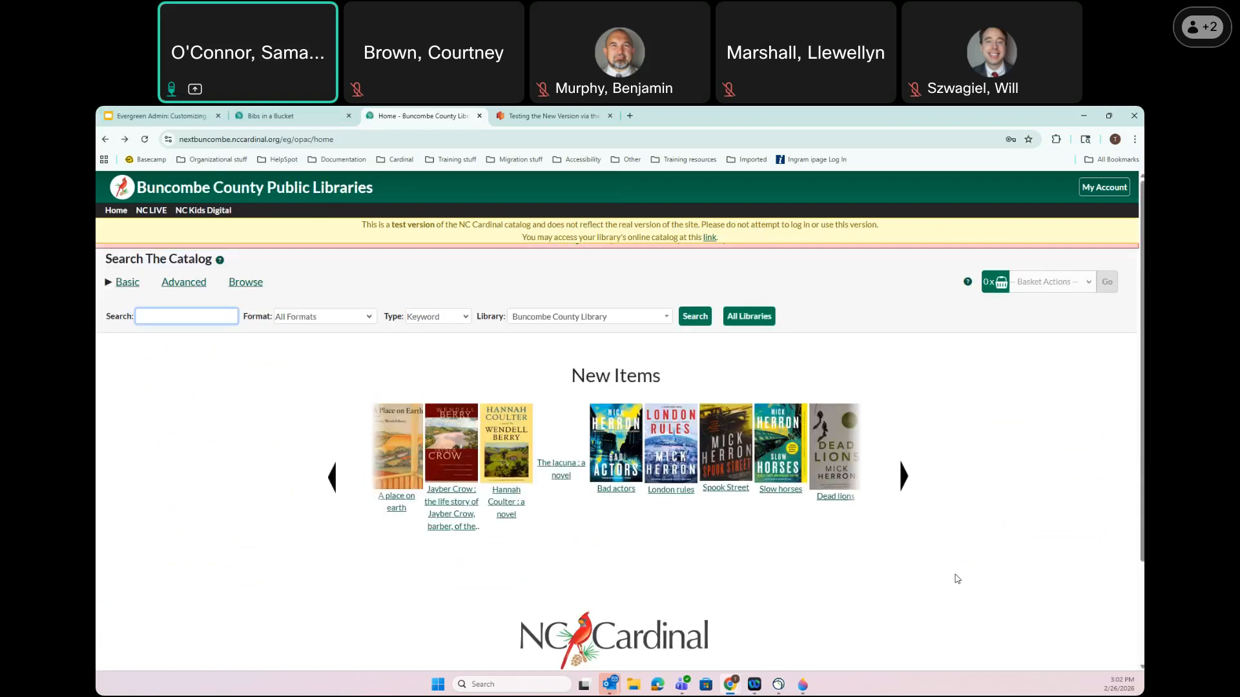
pyautogui.click(292, 115)
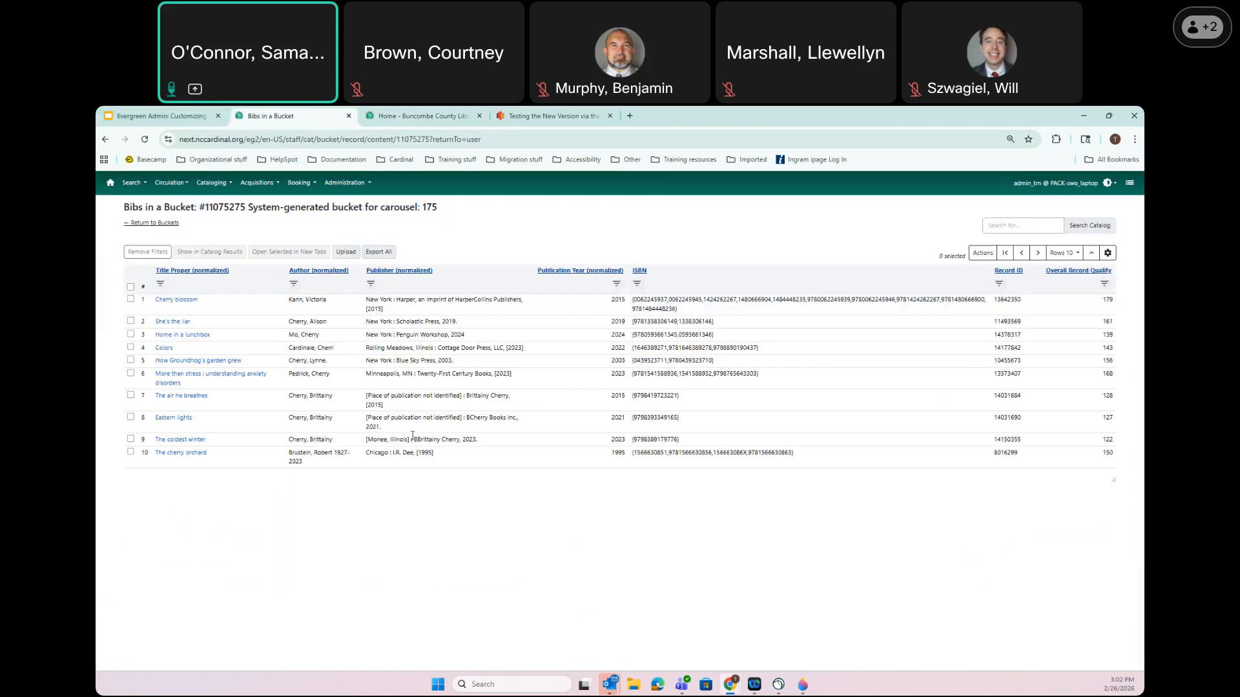
pyautogui.click(144, 224)
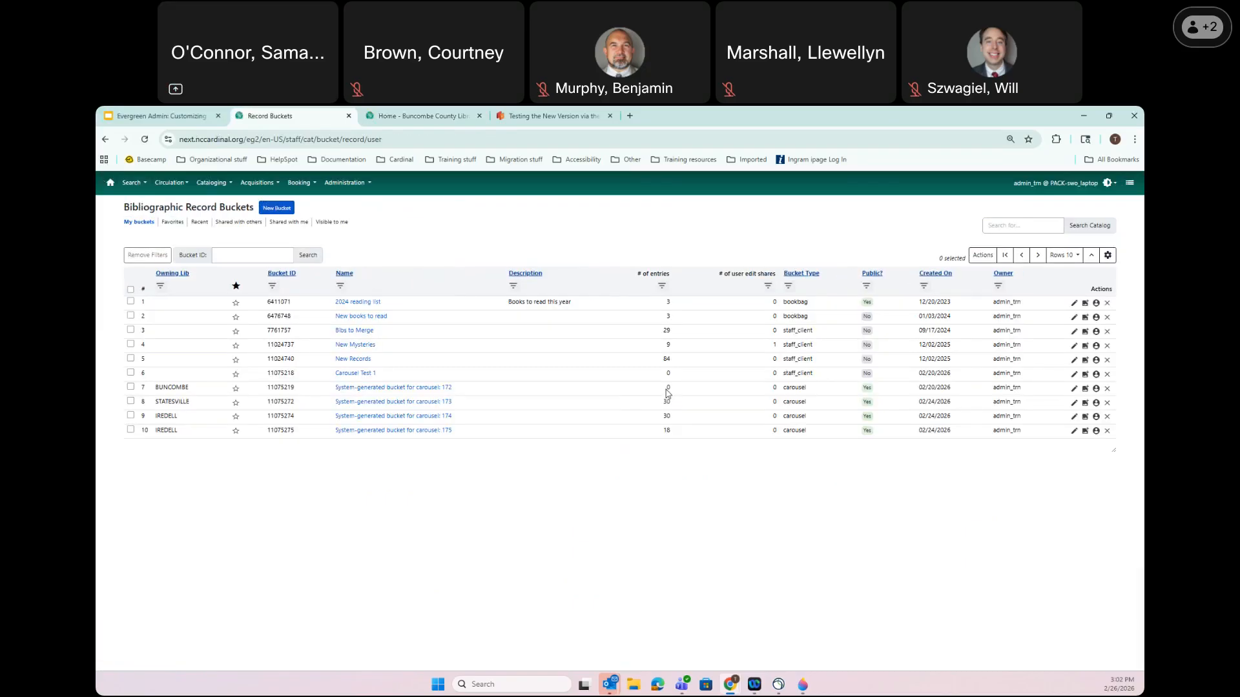
pyautogui.click(1039, 255)
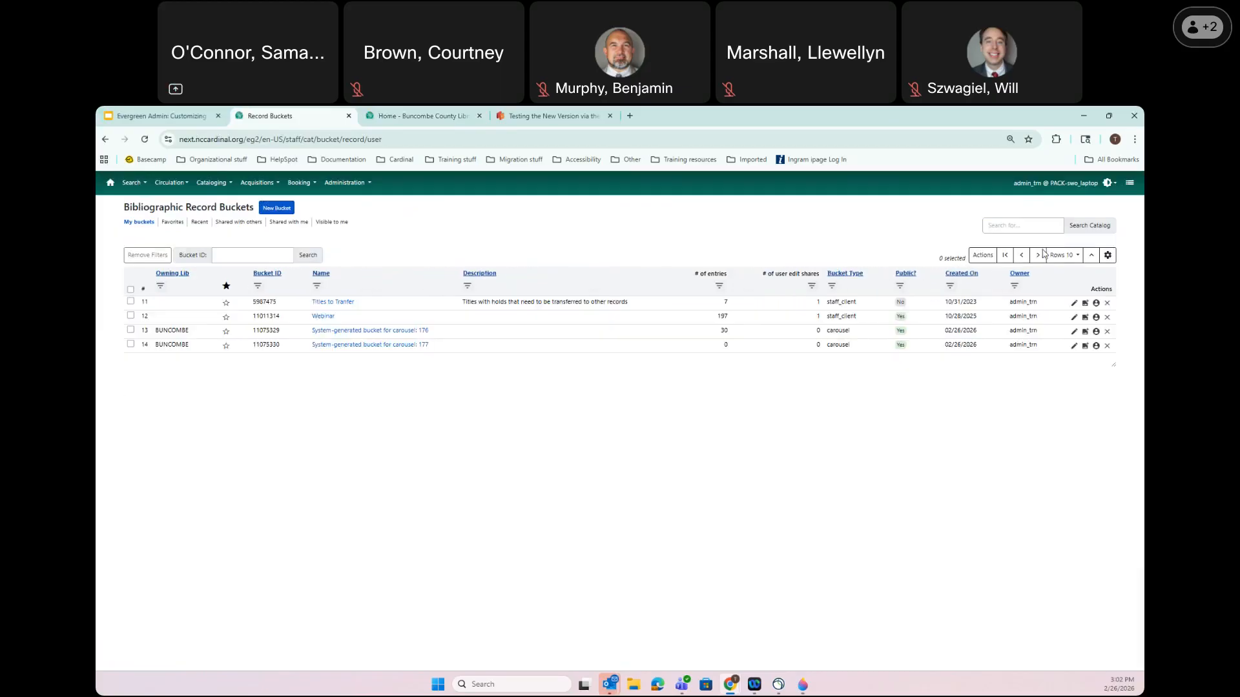
pyautogui.click(382, 345)
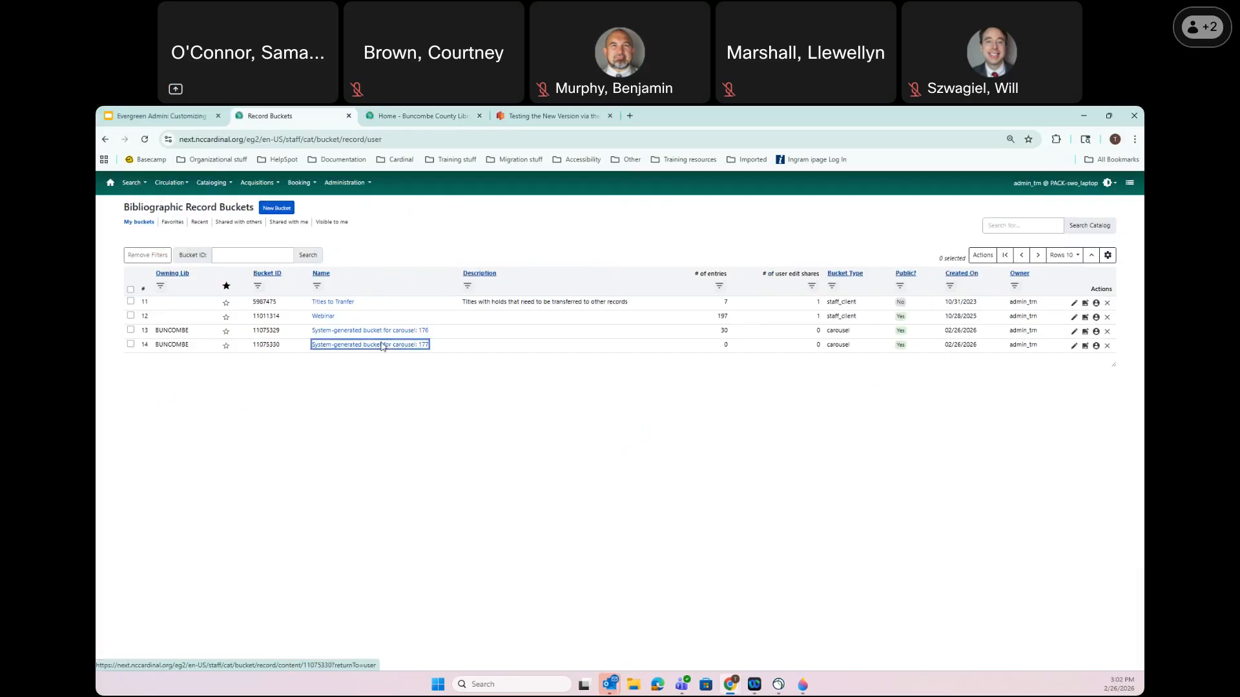
# Duplicate the bucket contents tab and open the staff catalog search page
pyautogui.rightClick(288, 116)
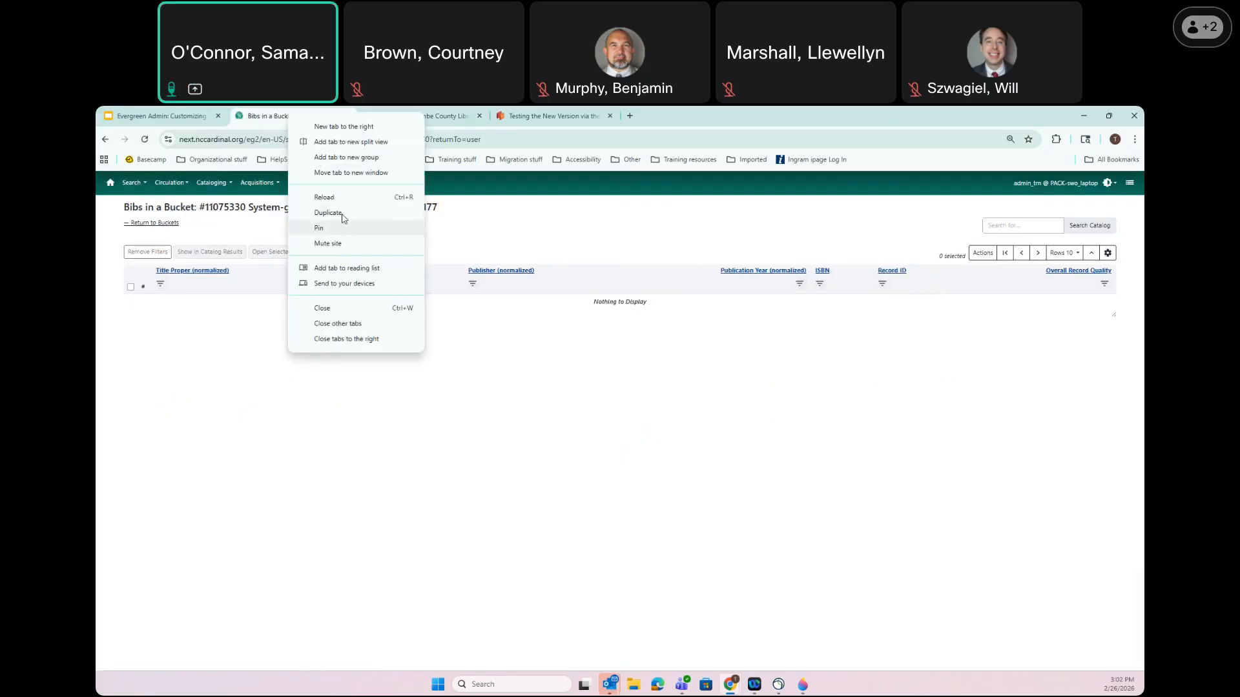
pyautogui.click(339, 214)
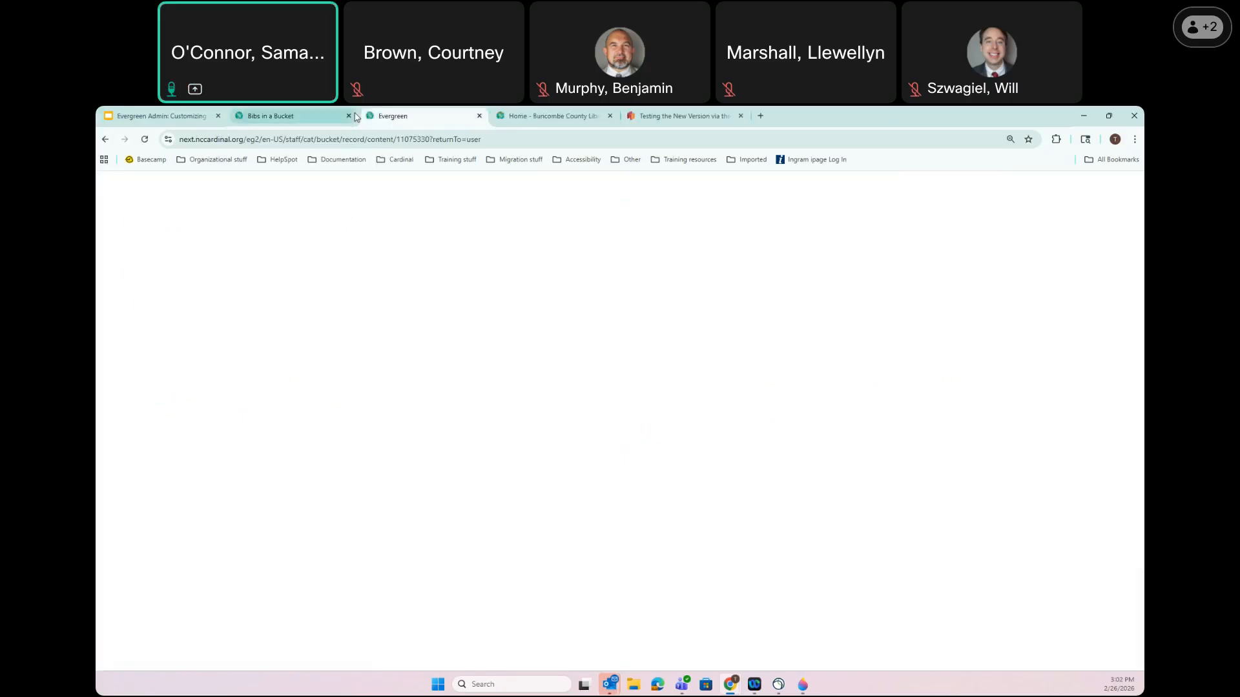
pyautogui.click(211, 183)
pyautogui.click(226, 202)
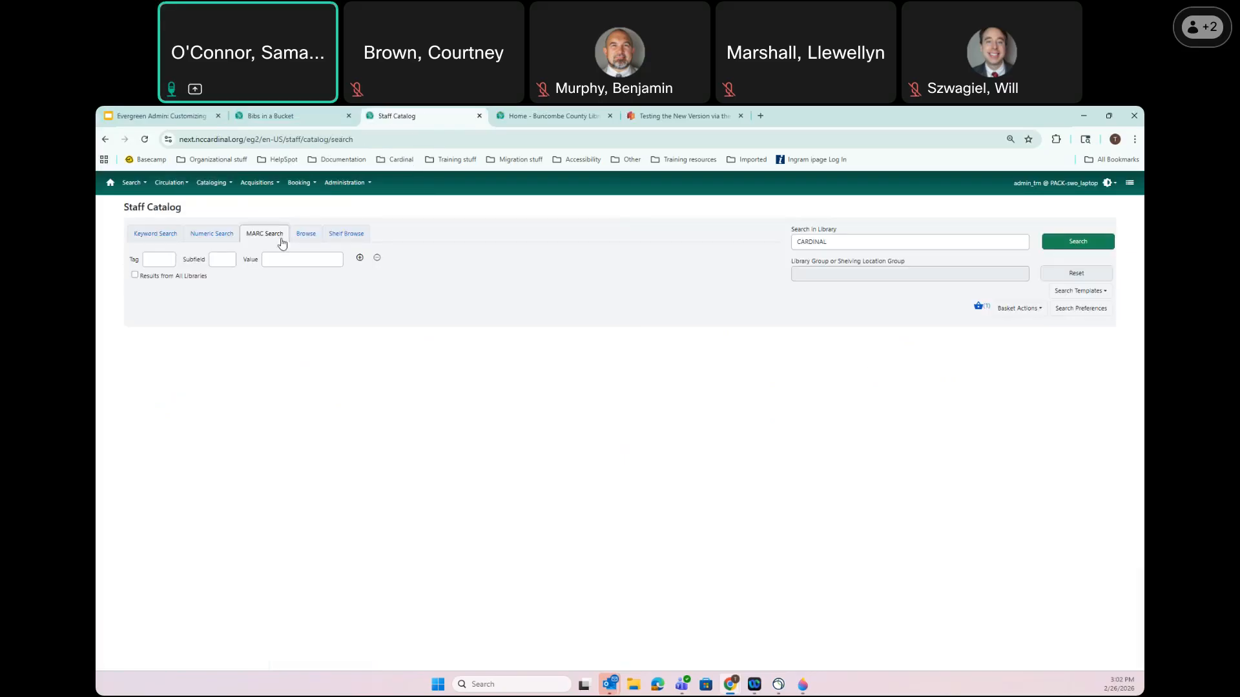
# Keyword-search the catalog for 'verity' and start adding the basket's record to a bucket
pyautogui.click(155, 236)
pyautogui.click(571, 262)
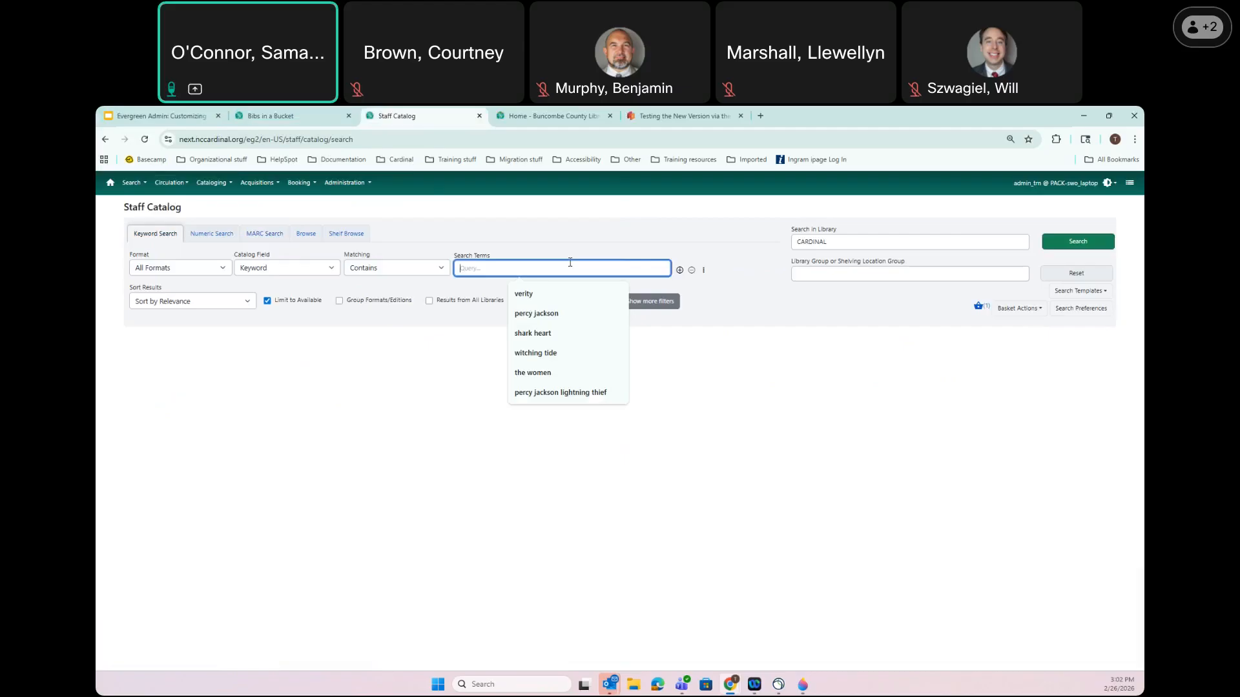
pyautogui.write('verity')
pyautogui.click(1088, 245)
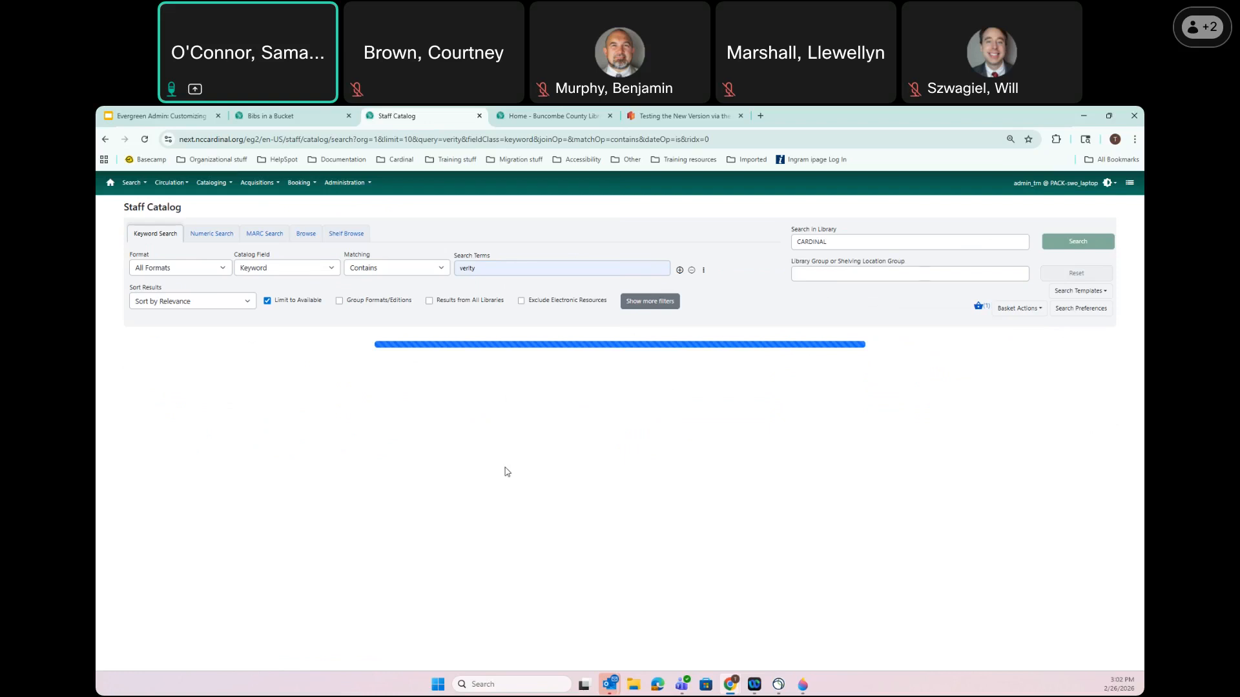
pyautogui.click(1011, 310)
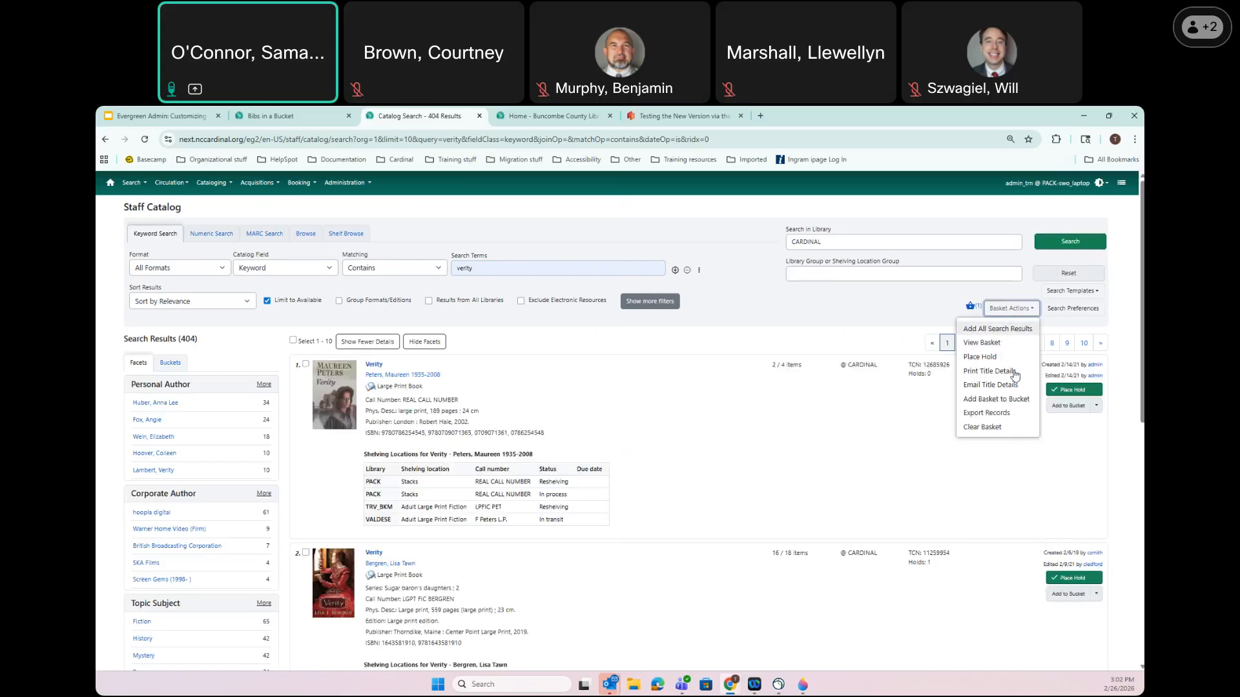
pyautogui.click(1013, 400)
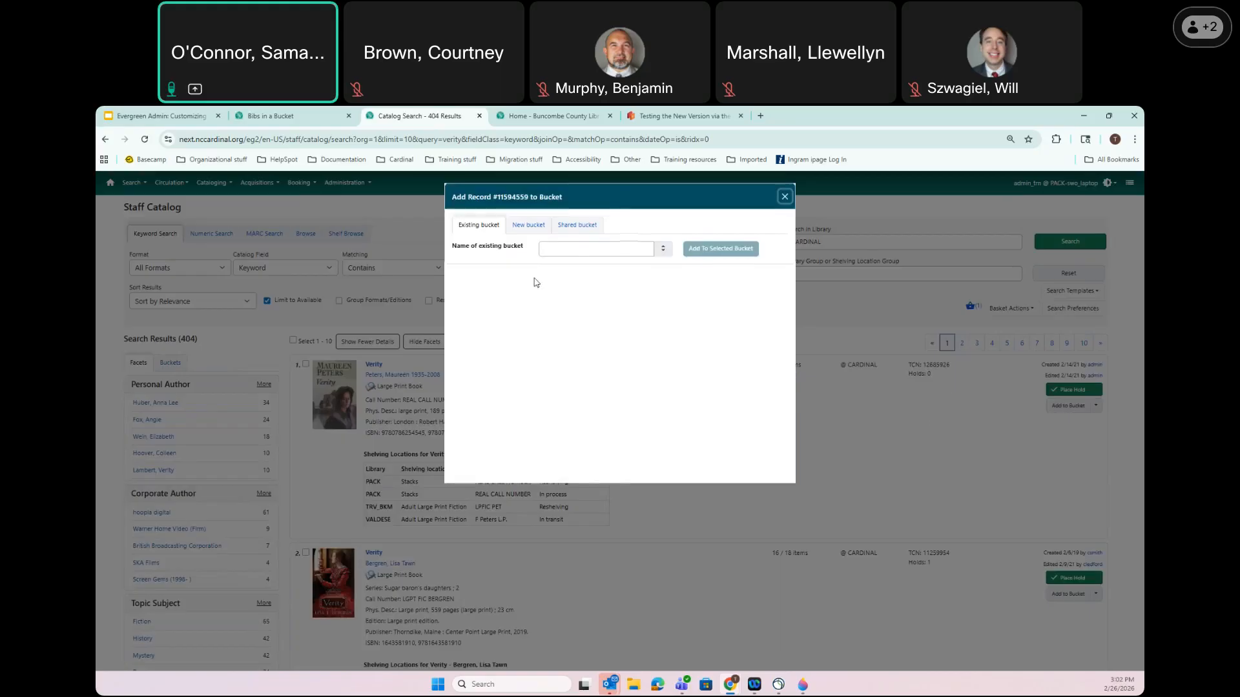
# Choose adding to a shared bucket and copy the carousel 177 bucket's ID 11075330
pyautogui.click(580, 247)
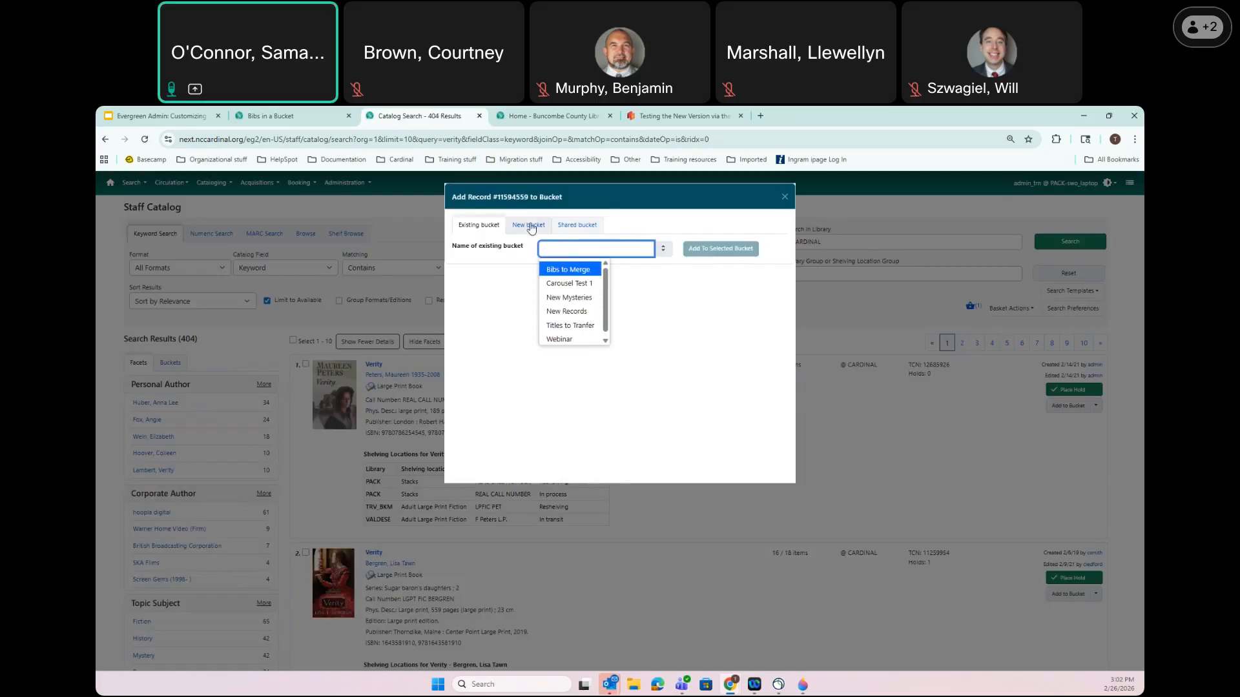
pyautogui.click(577, 224)
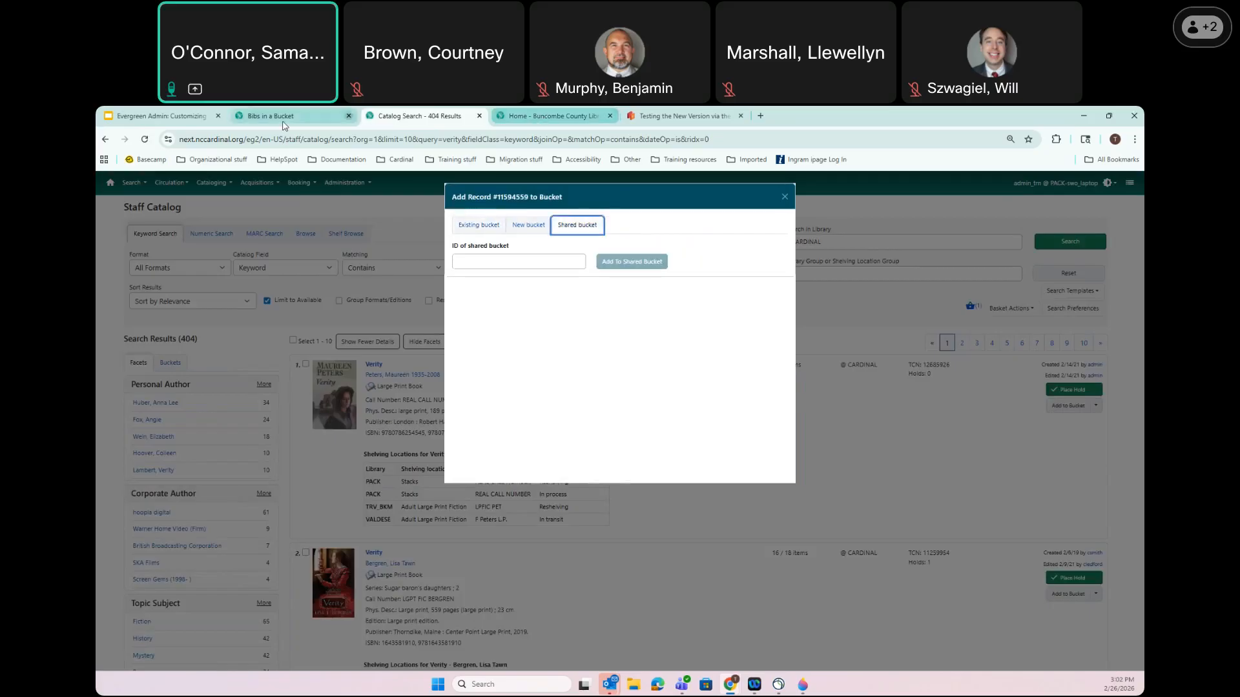
pyautogui.click(282, 123)
pyautogui.moveTo(246, 207); pyautogui.dragTo(205, 207)
pyautogui.hotkey('ctrl', 'c')
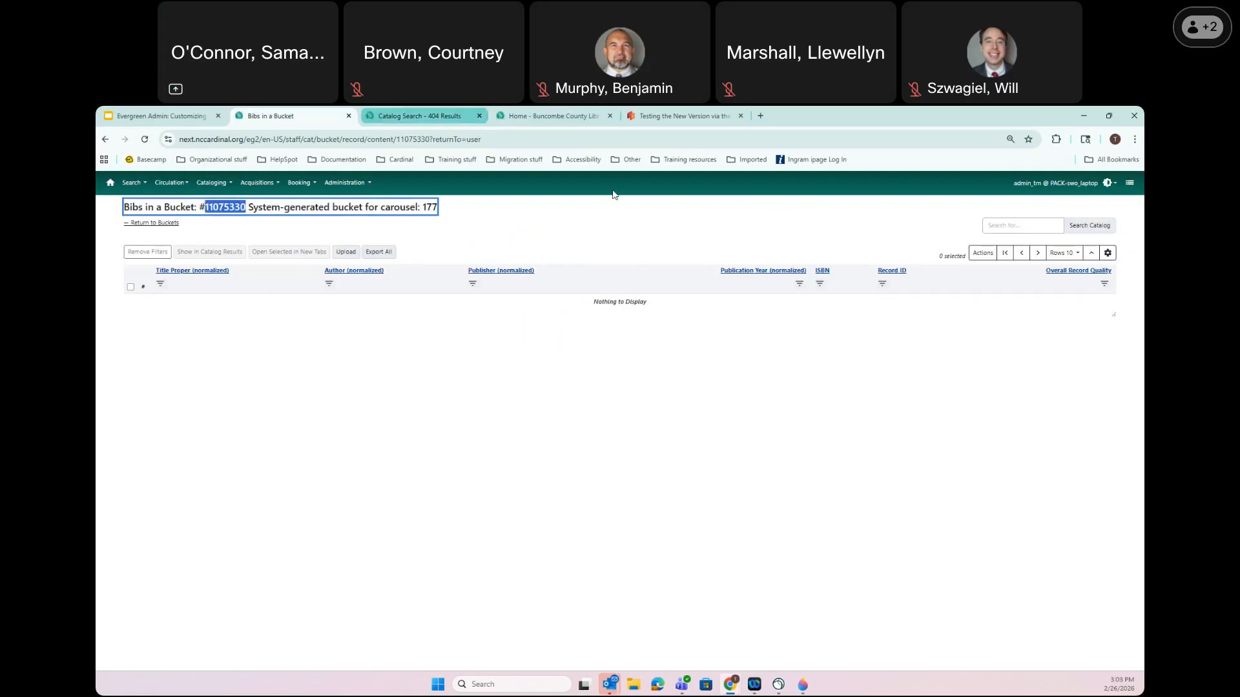
pyautogui.click(426, 115)
# Add the Good Omens record to shared bucket 11075330 and confirm
pyautogui.click(484, 261)
pyautogui.hotkey('ctrl', 'v')
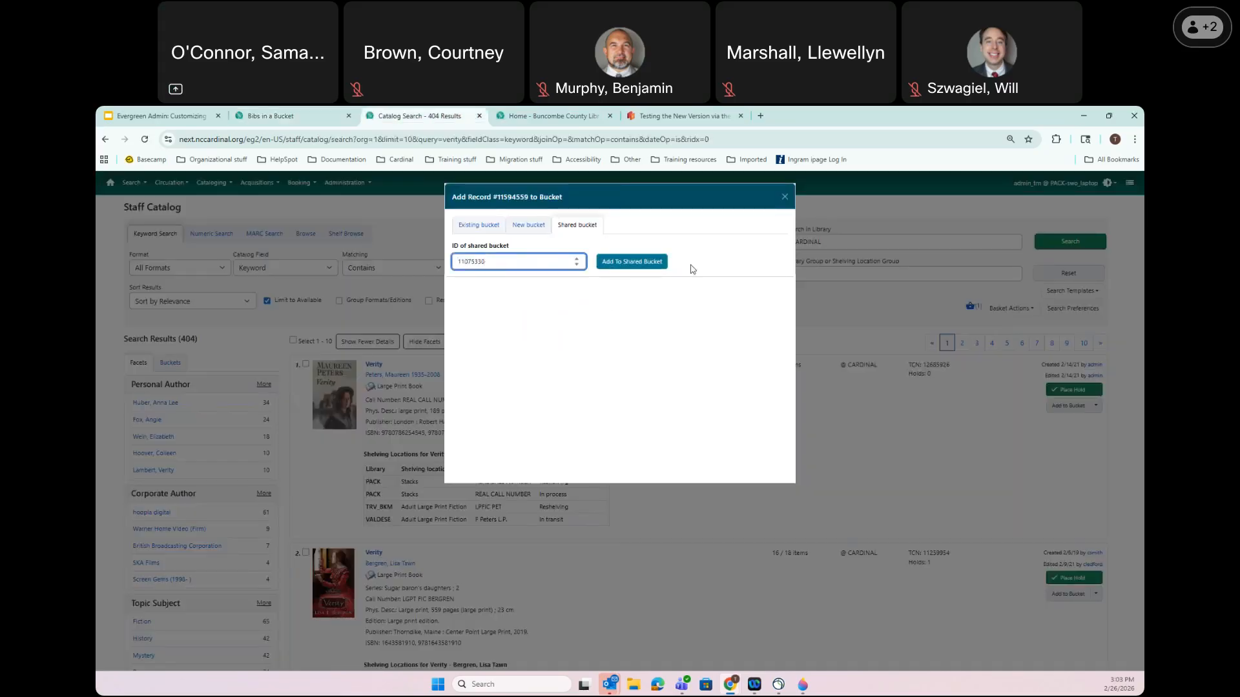
pyautogui.click(637, 261)
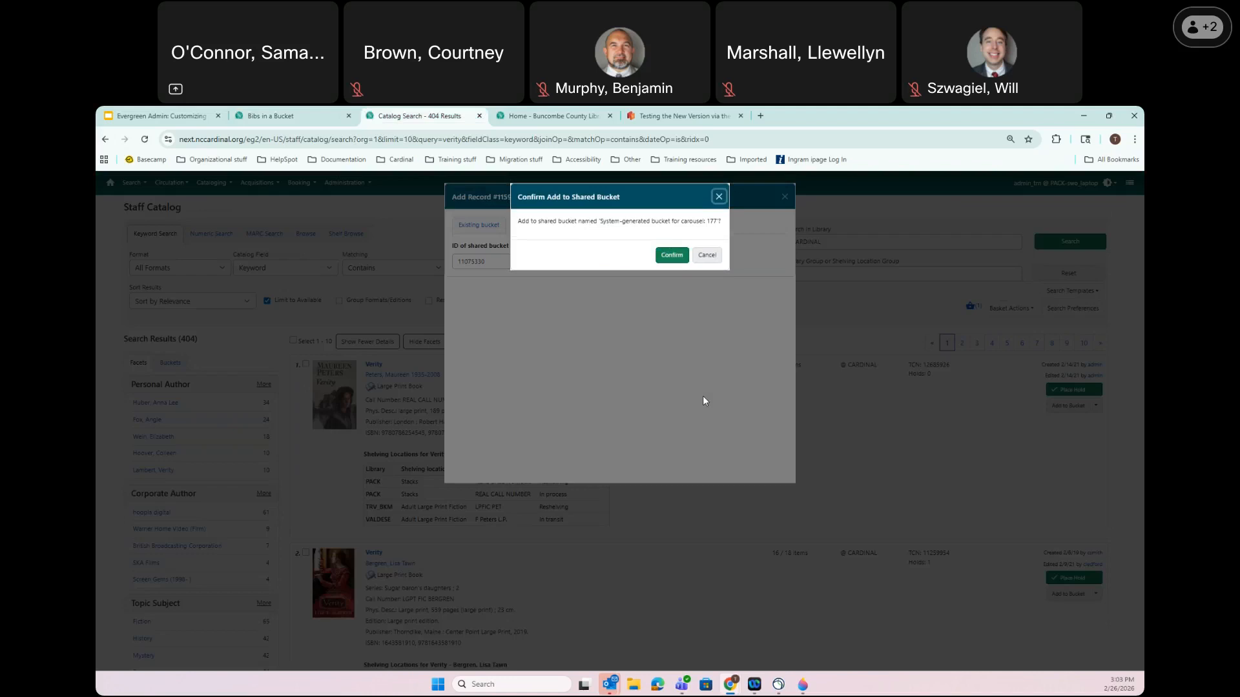
pyautogui.click(669, 256)
pyautogui.click(672, 254)
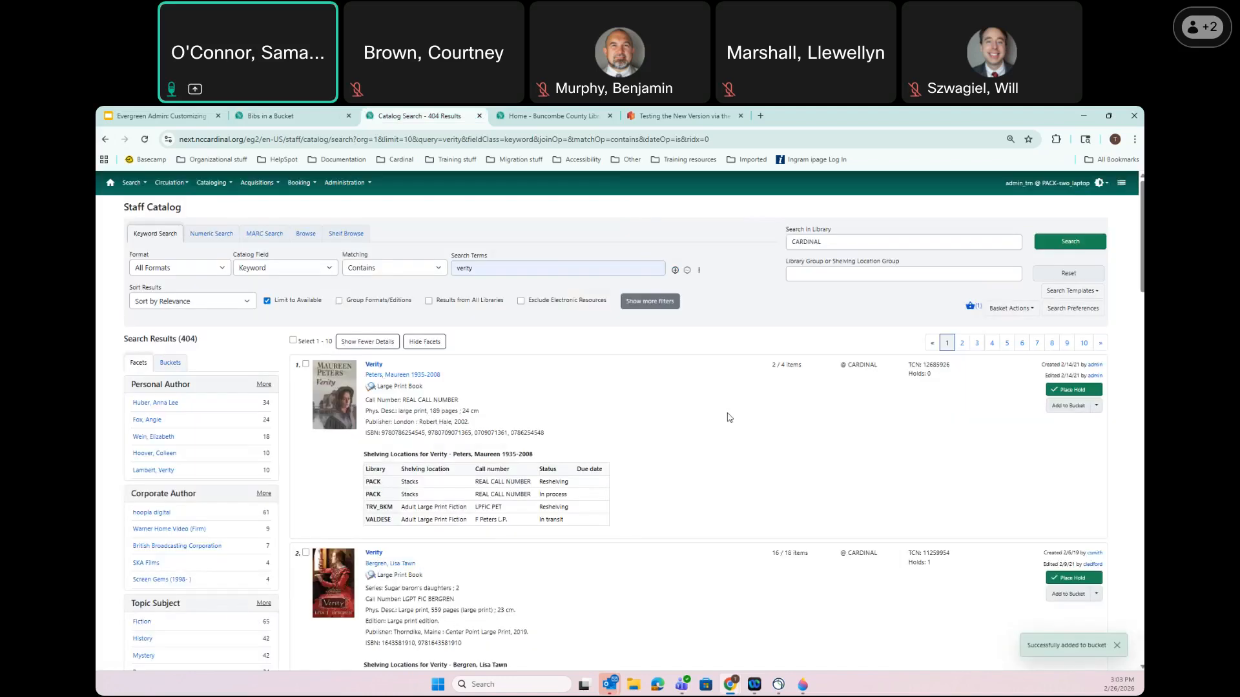
# Reload the carousel 177 bucket to show its new record, then view the catalog home page
pyautogui.click(277, 116)
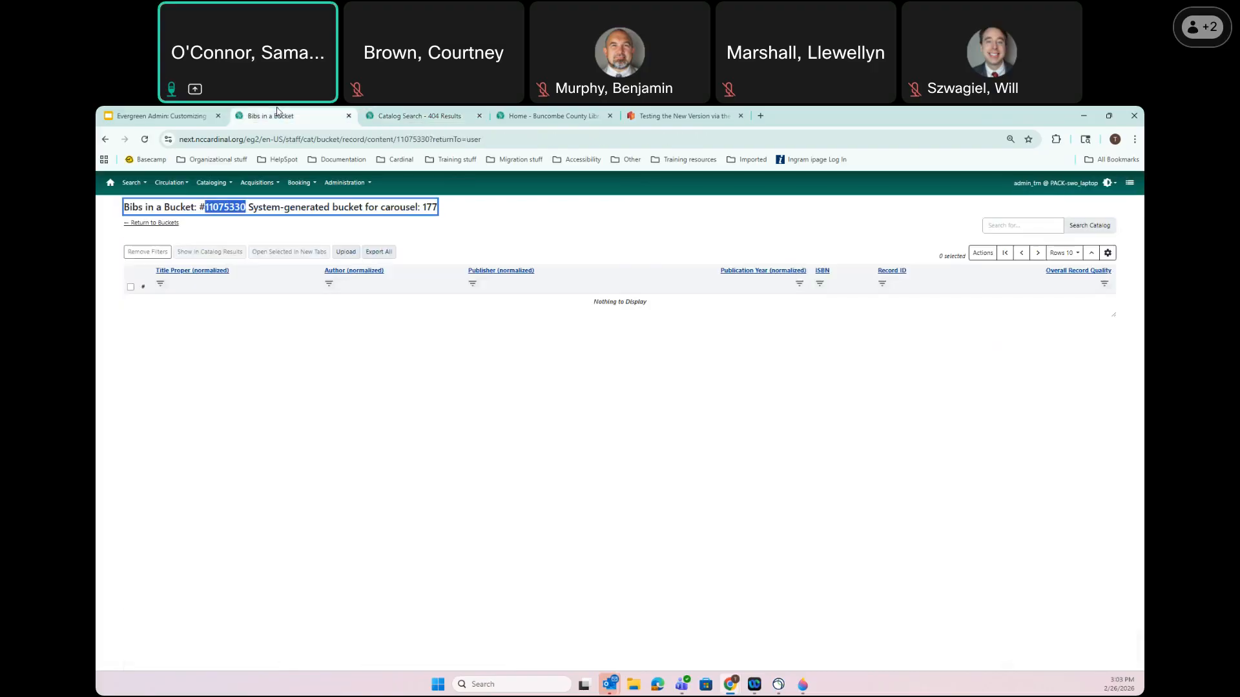
pyautogui.press('F5')
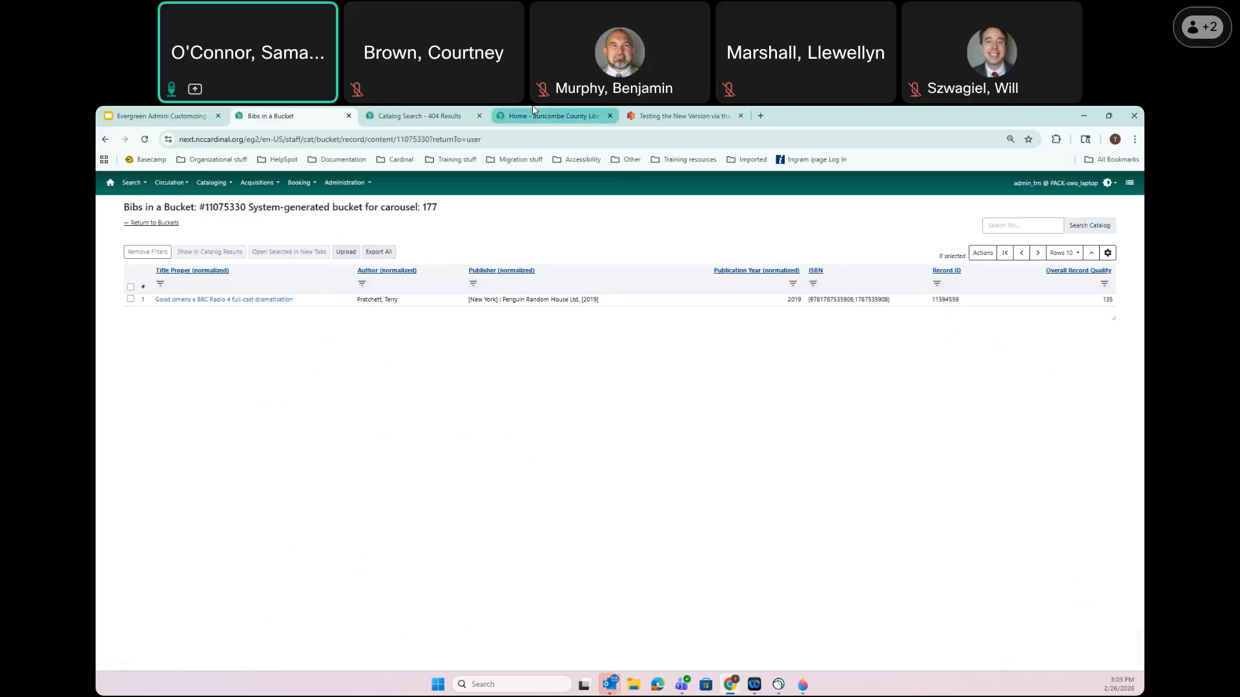
pyautogui.click(549, 115)
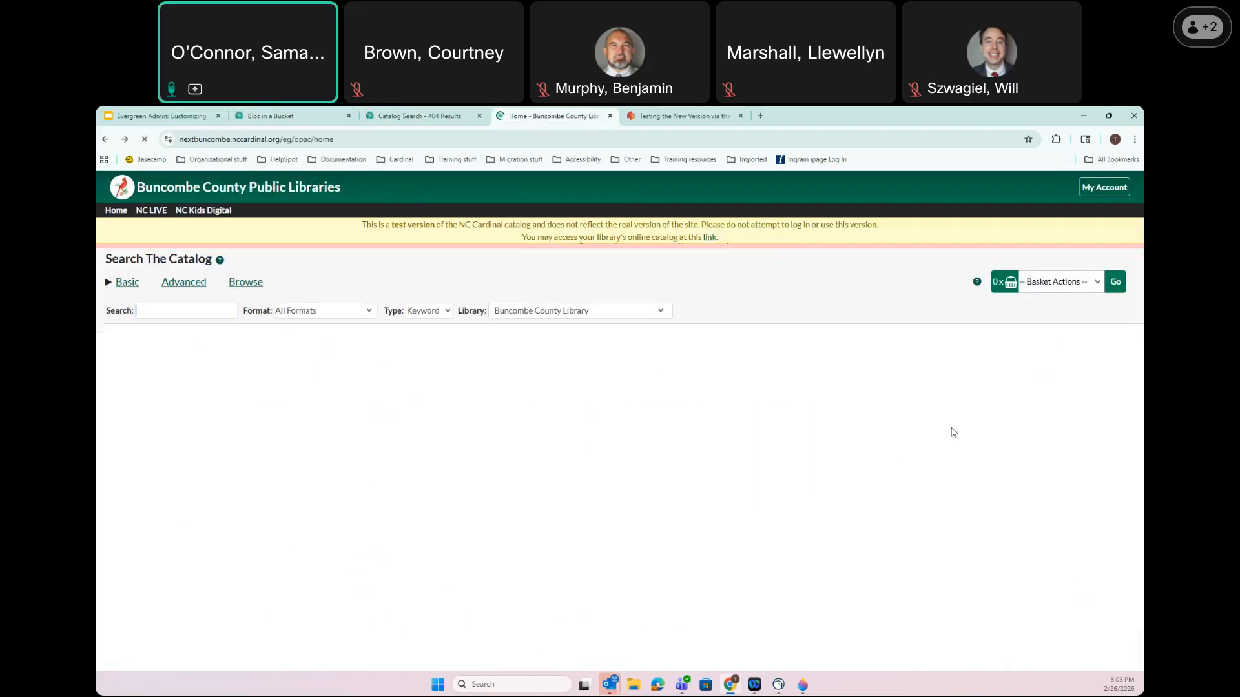